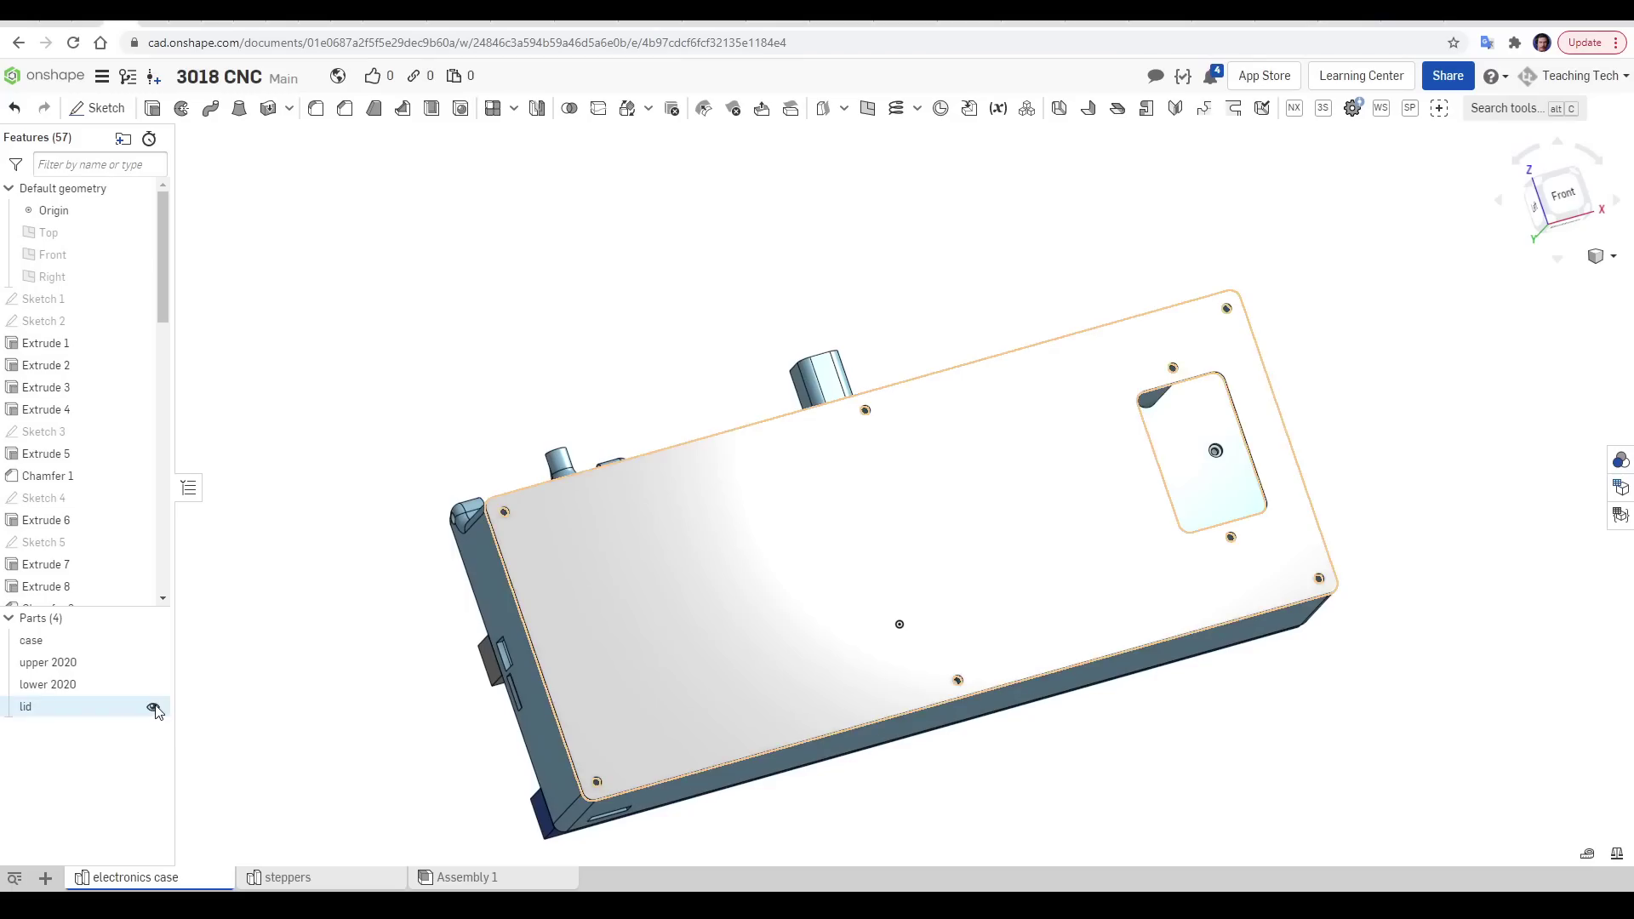
Step: Hide the CNC case's lid and turn the model to a straight-on front view
left_click(156, 707)
key("shift+1")
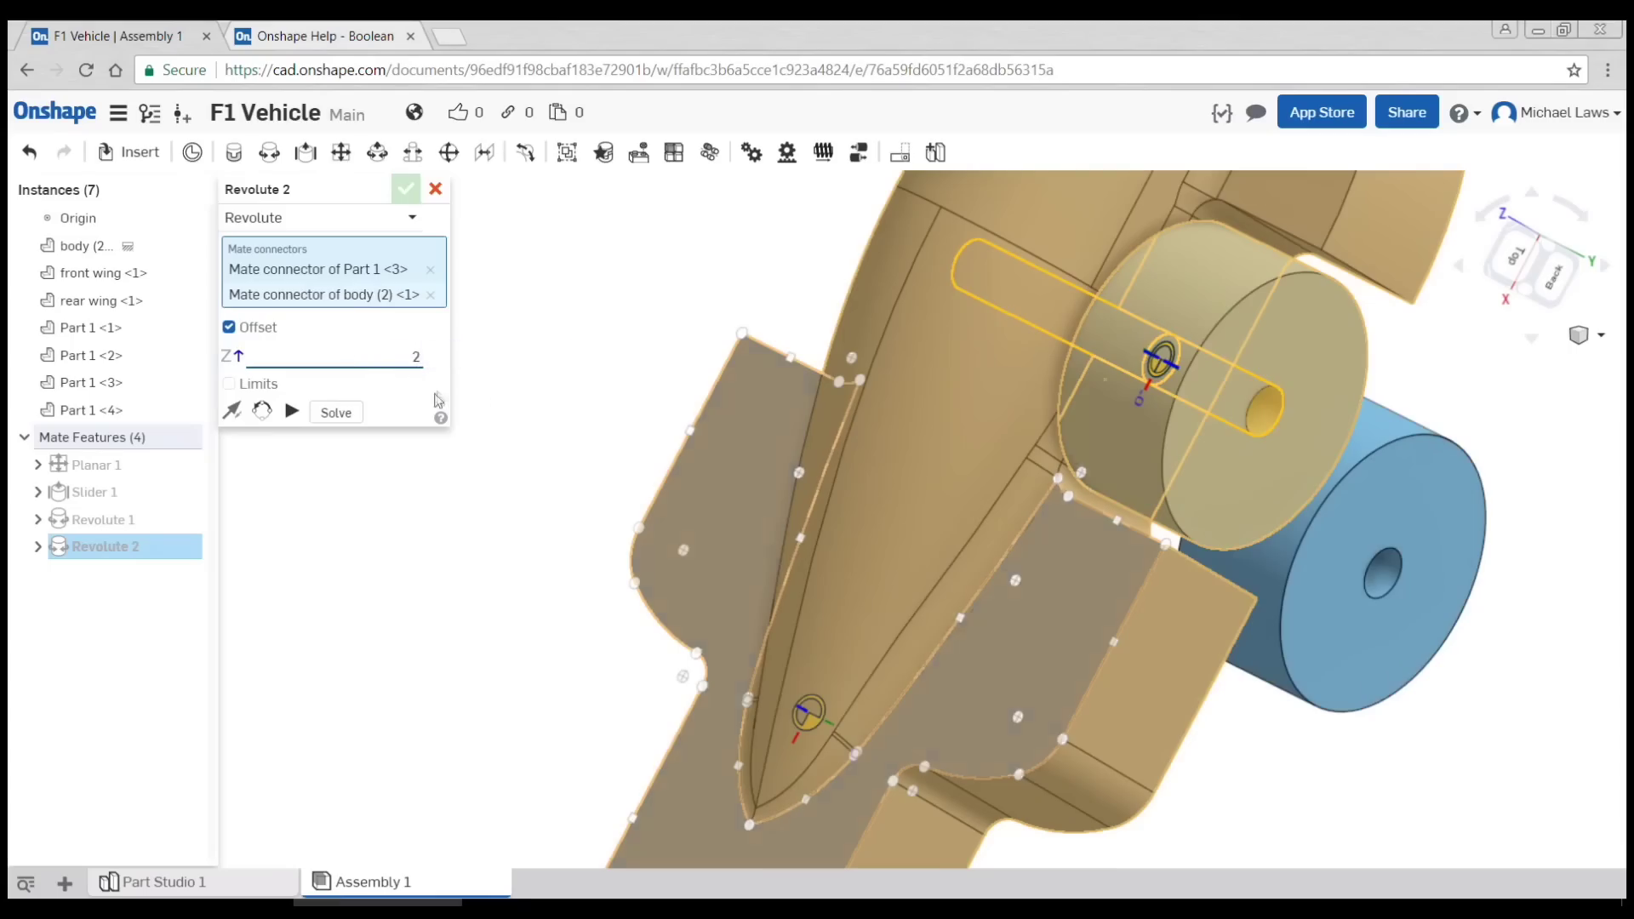
Step: Apply the 2 mm offset to Revolute 2 and confirm the mate
key("Return")
left_click(405, 189)
scroll(506, 357, "down", 5)
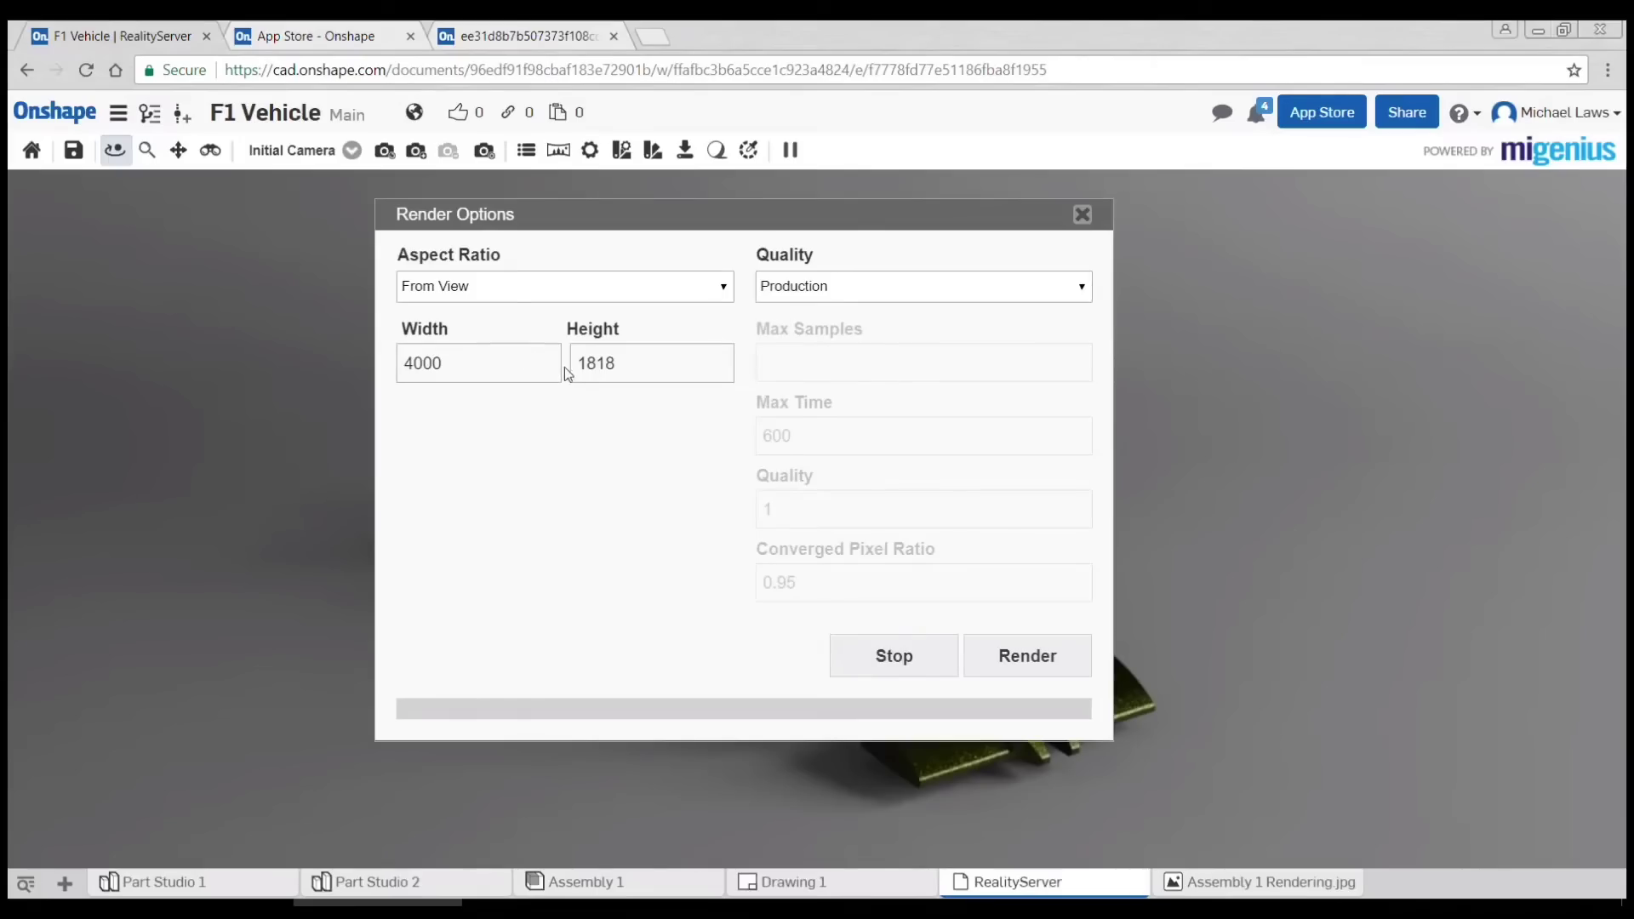
Step: Open the finished F1 car render and zoom it to full resolution and back
left_click(502, 38)
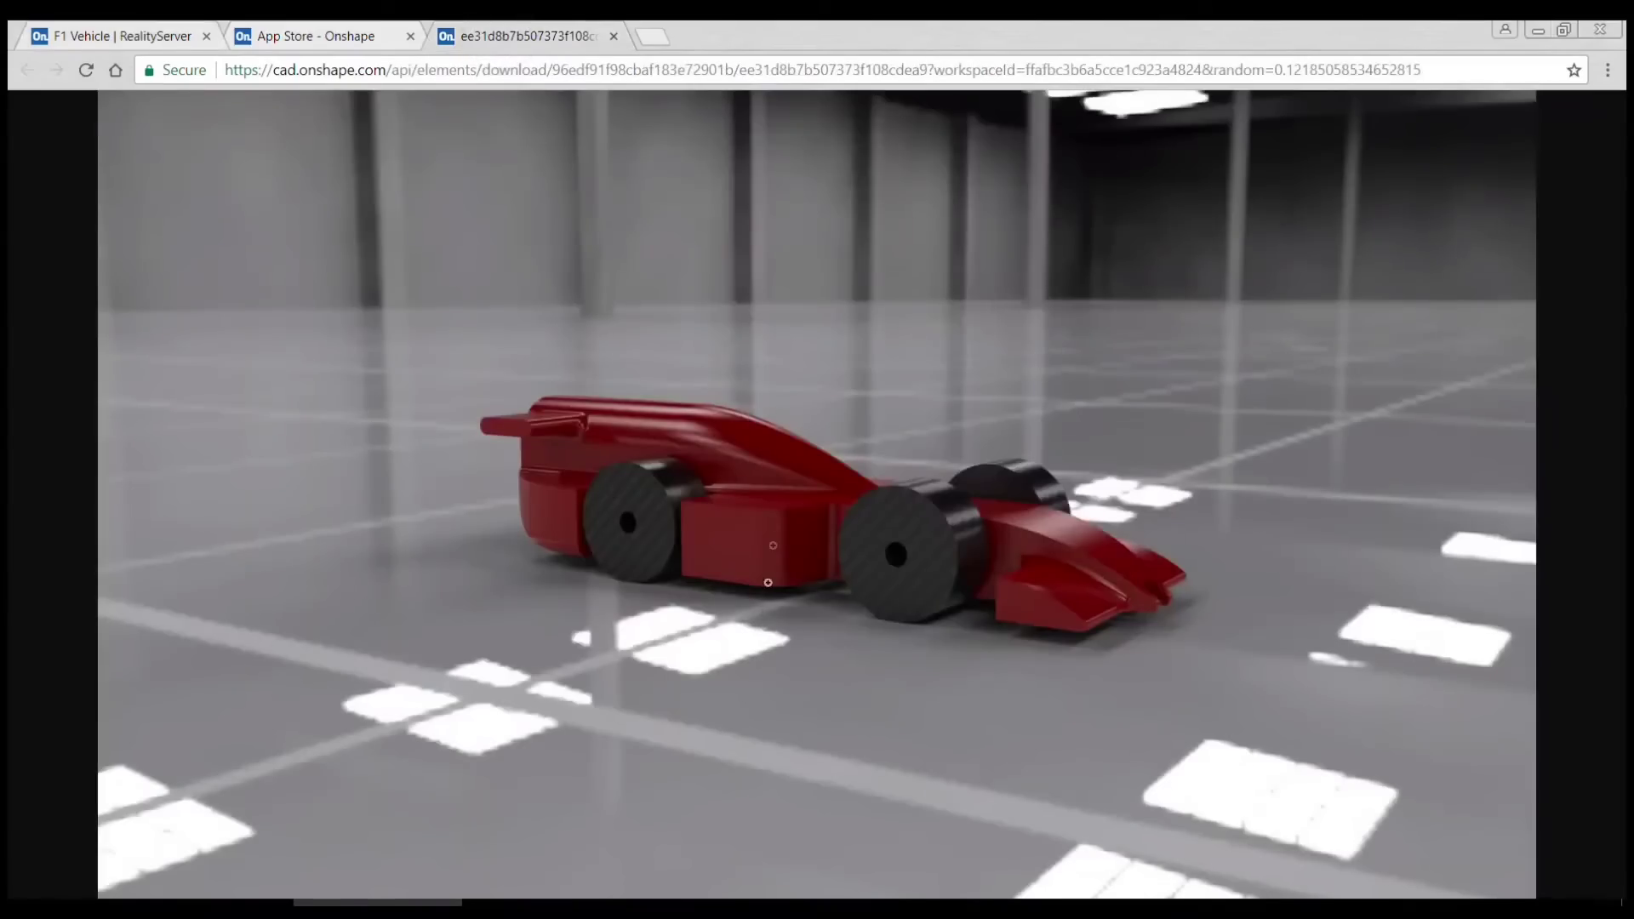
left_click(775, 527)
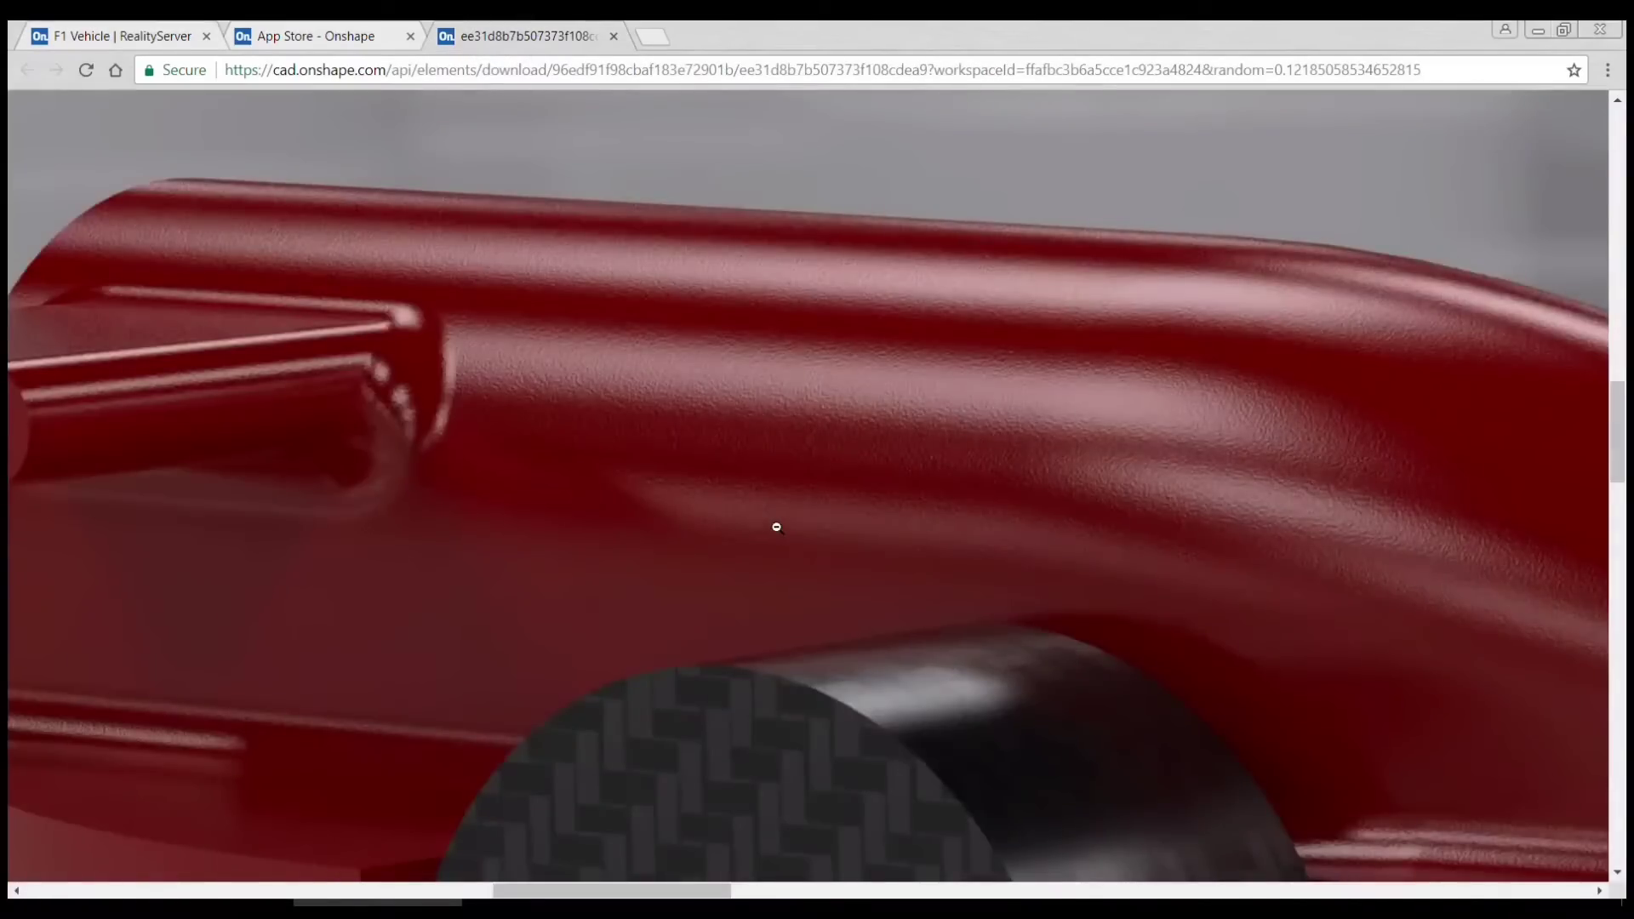
left_click(776, 527)
Step: In Render Options, change the width from 4000 to 1000
left_click(100, 41)
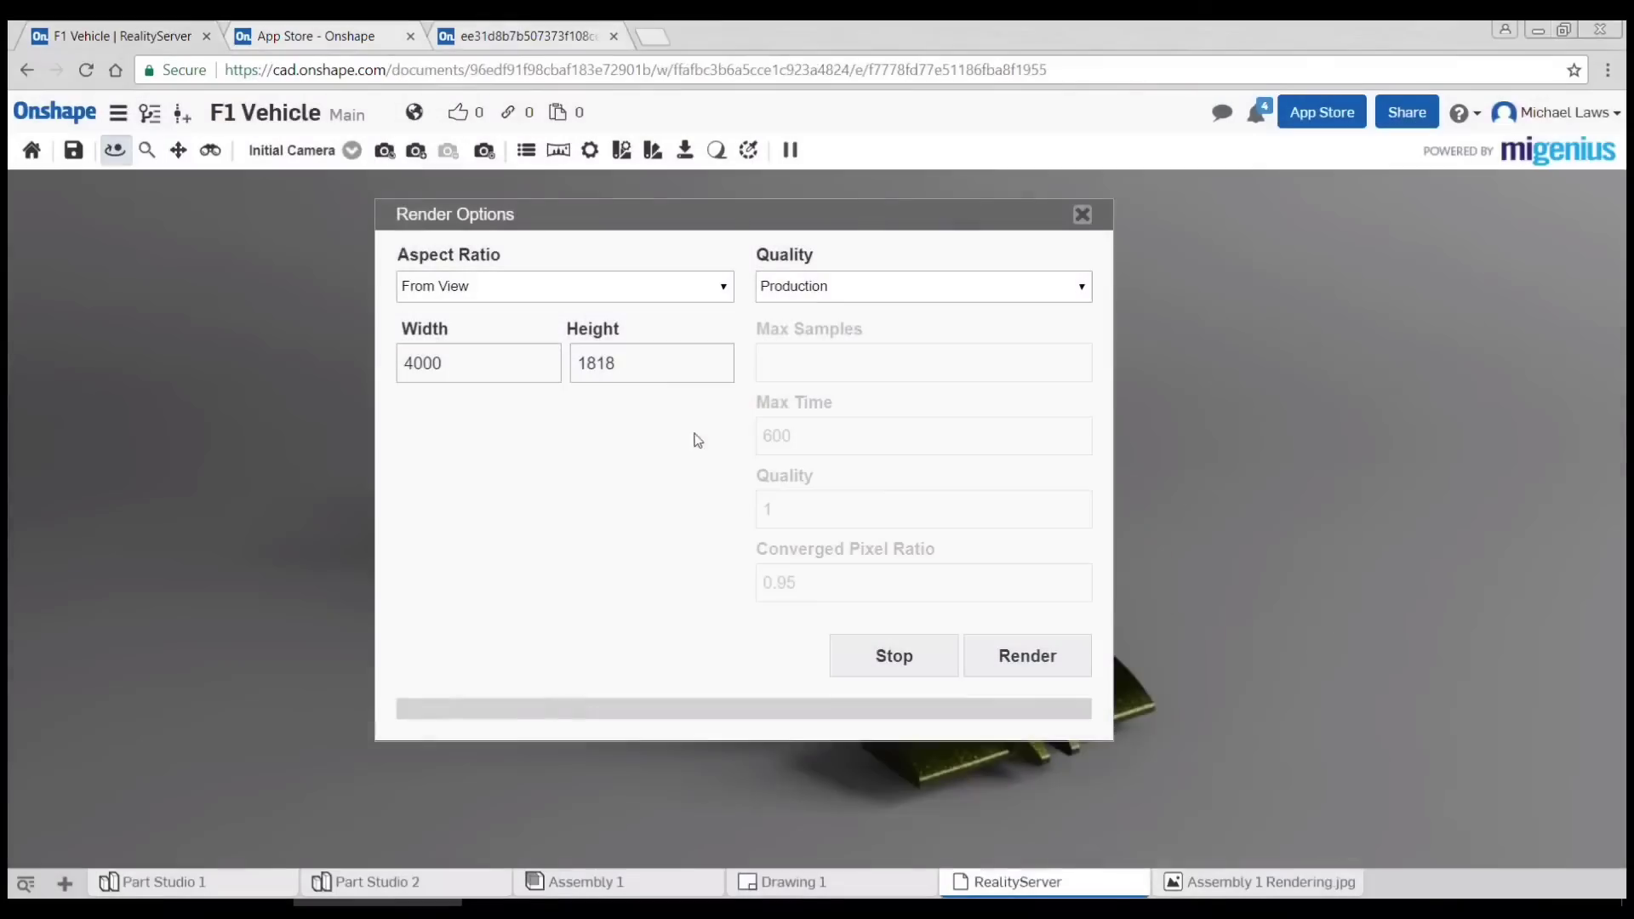
left_click_drag(528, 369, 351, 356)
type("1000")
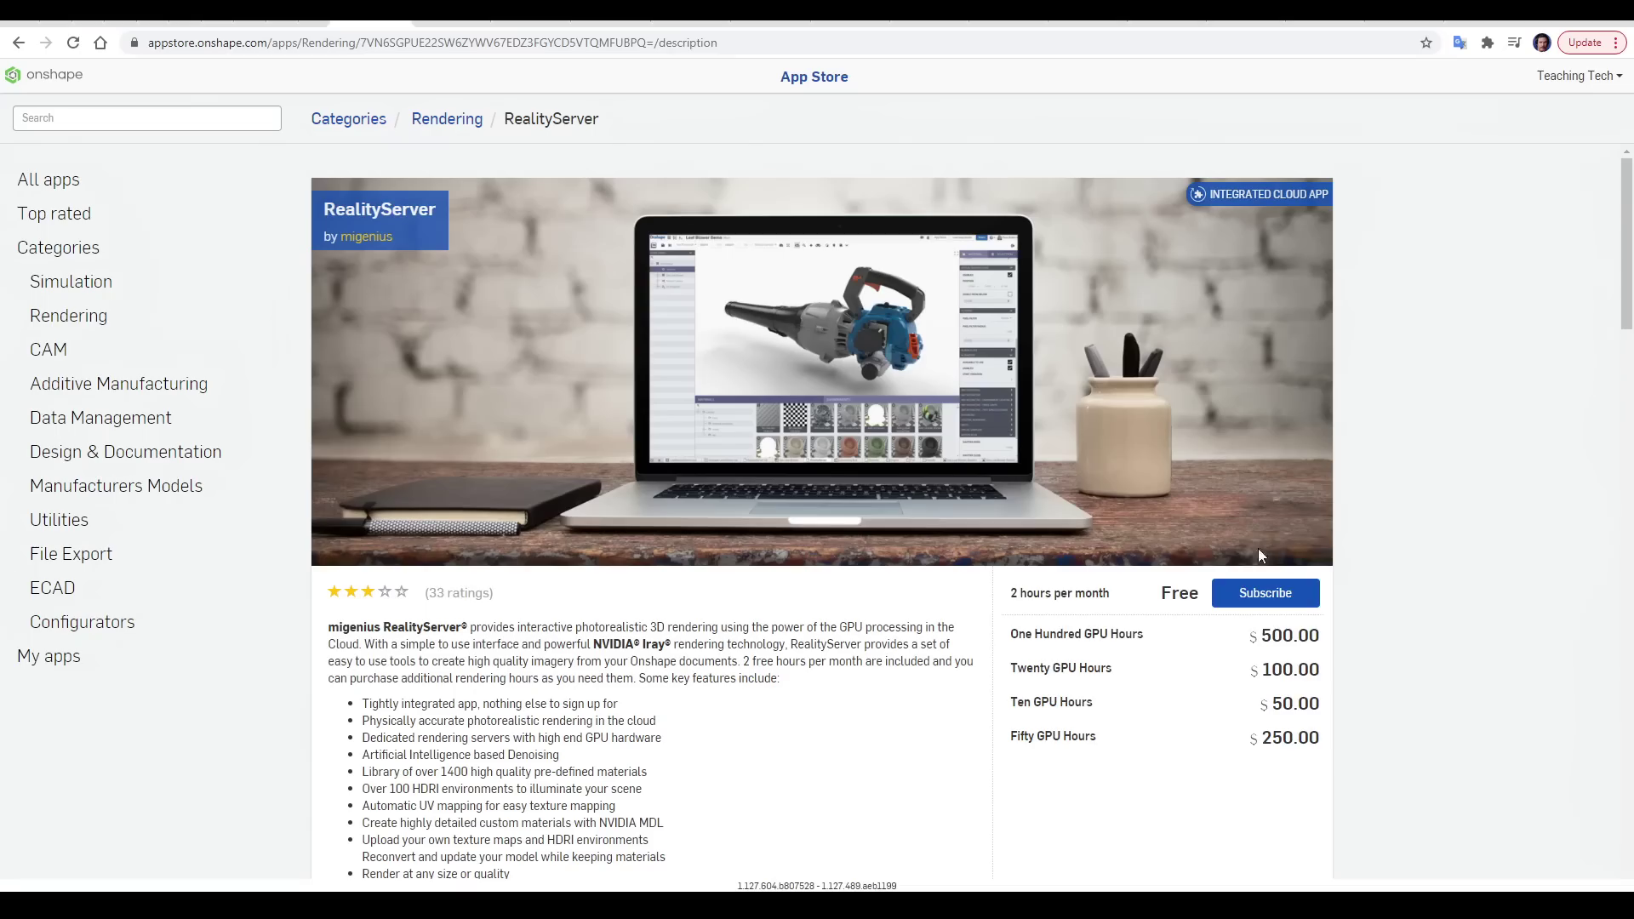
Step: Subscribe to RealityServer's free 2-hours-per-month plan and launch it on the document
left_click(1266, 594)
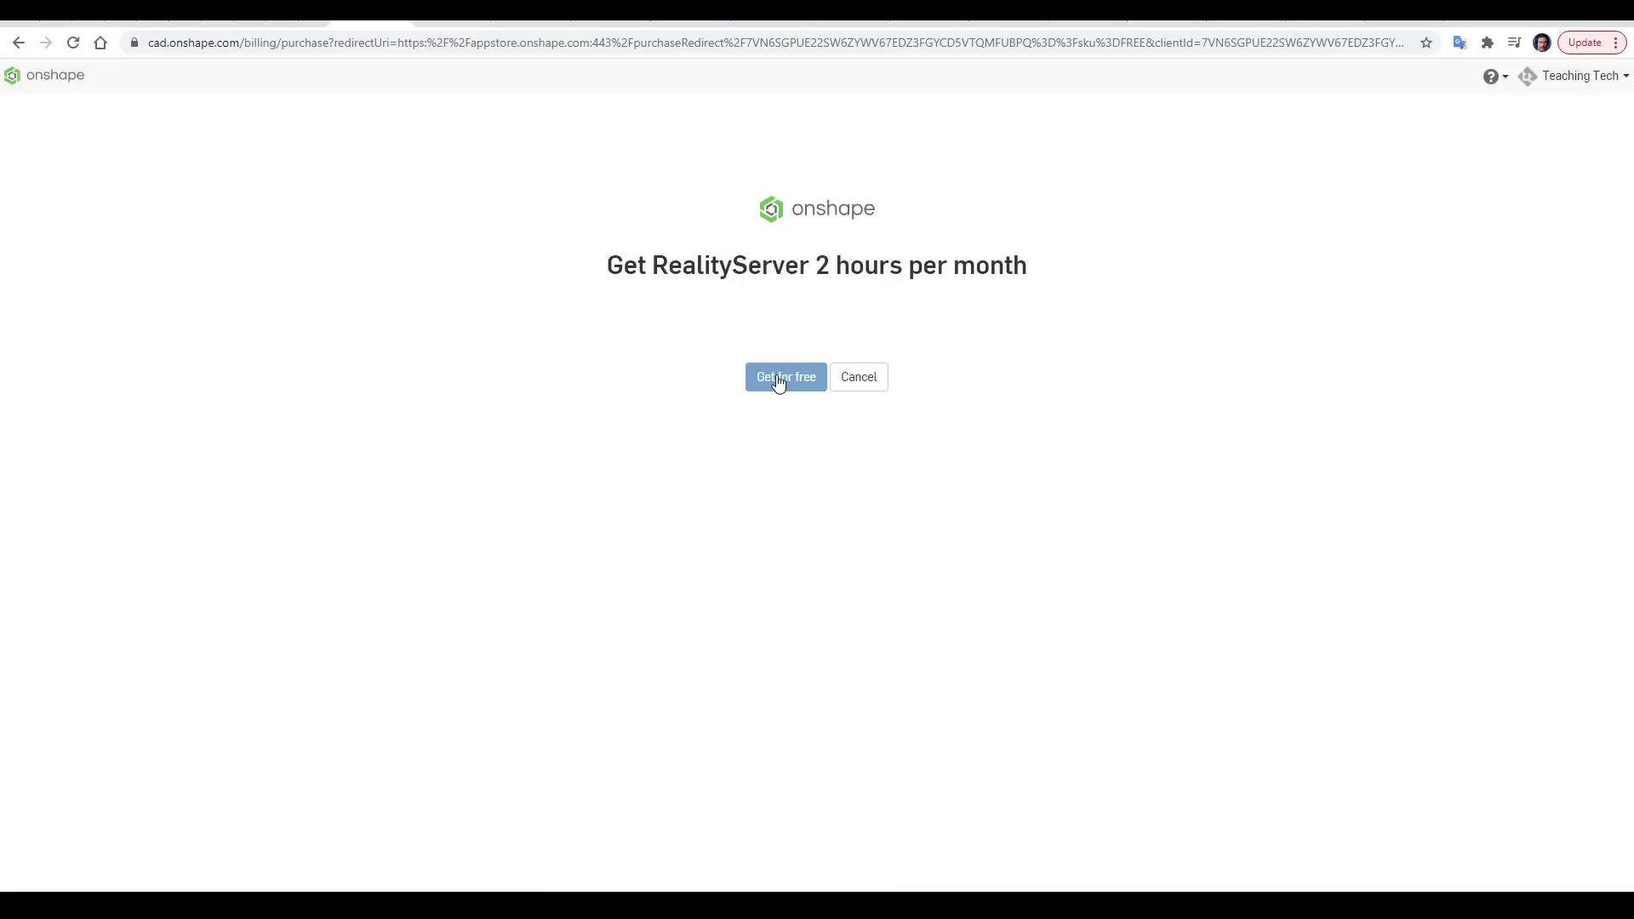
left_click(778, 379)
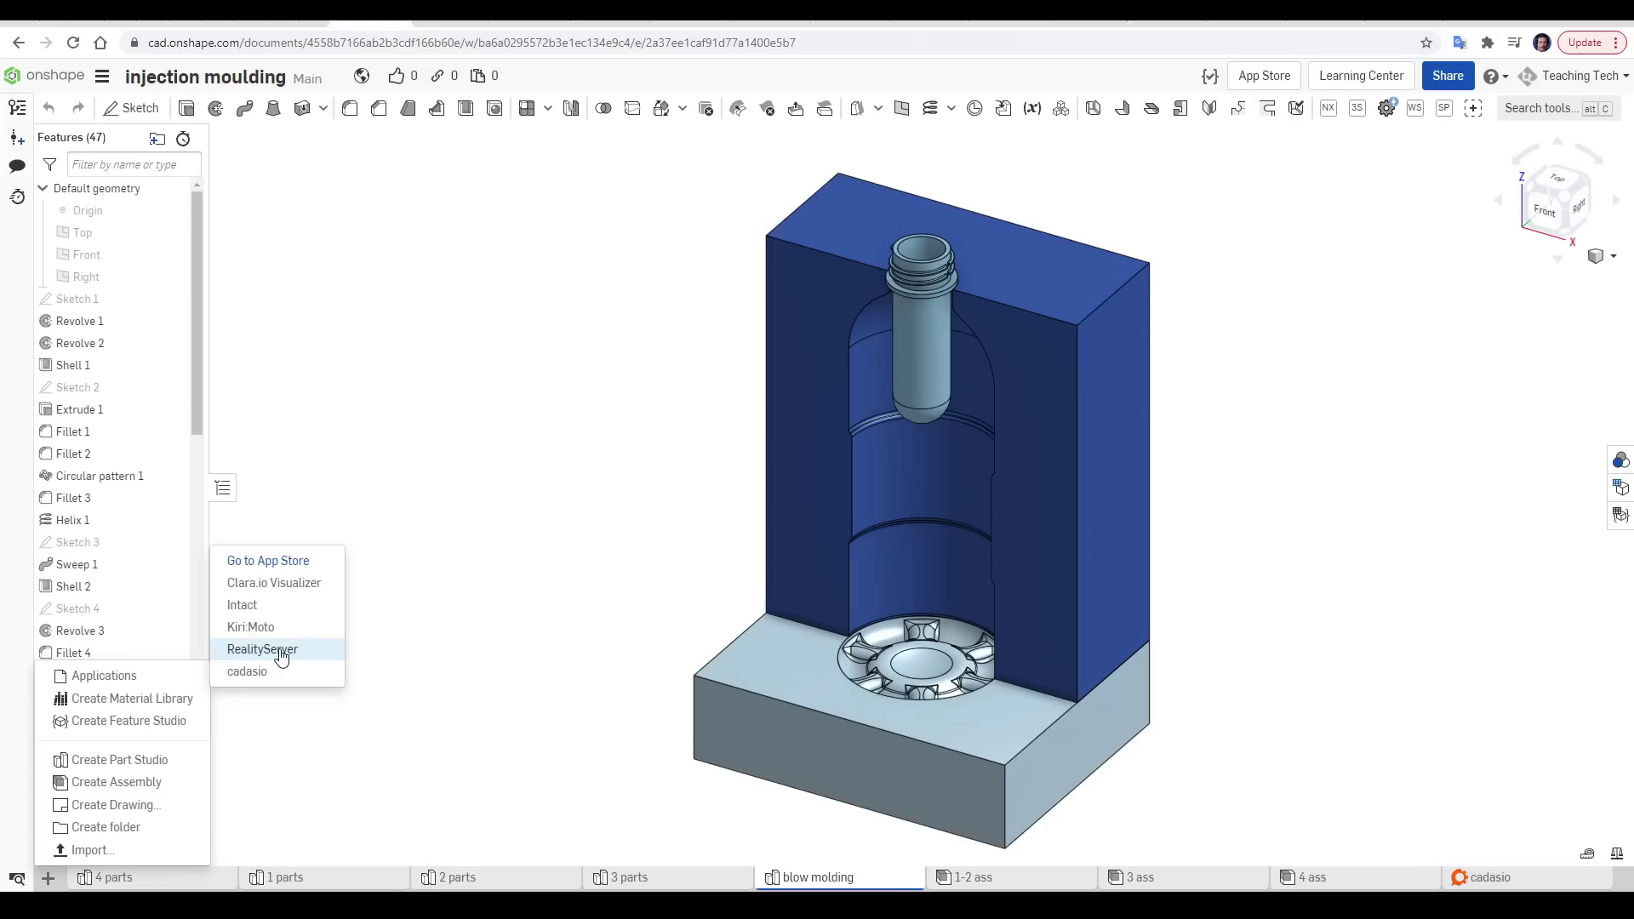
left_click(282, 649)
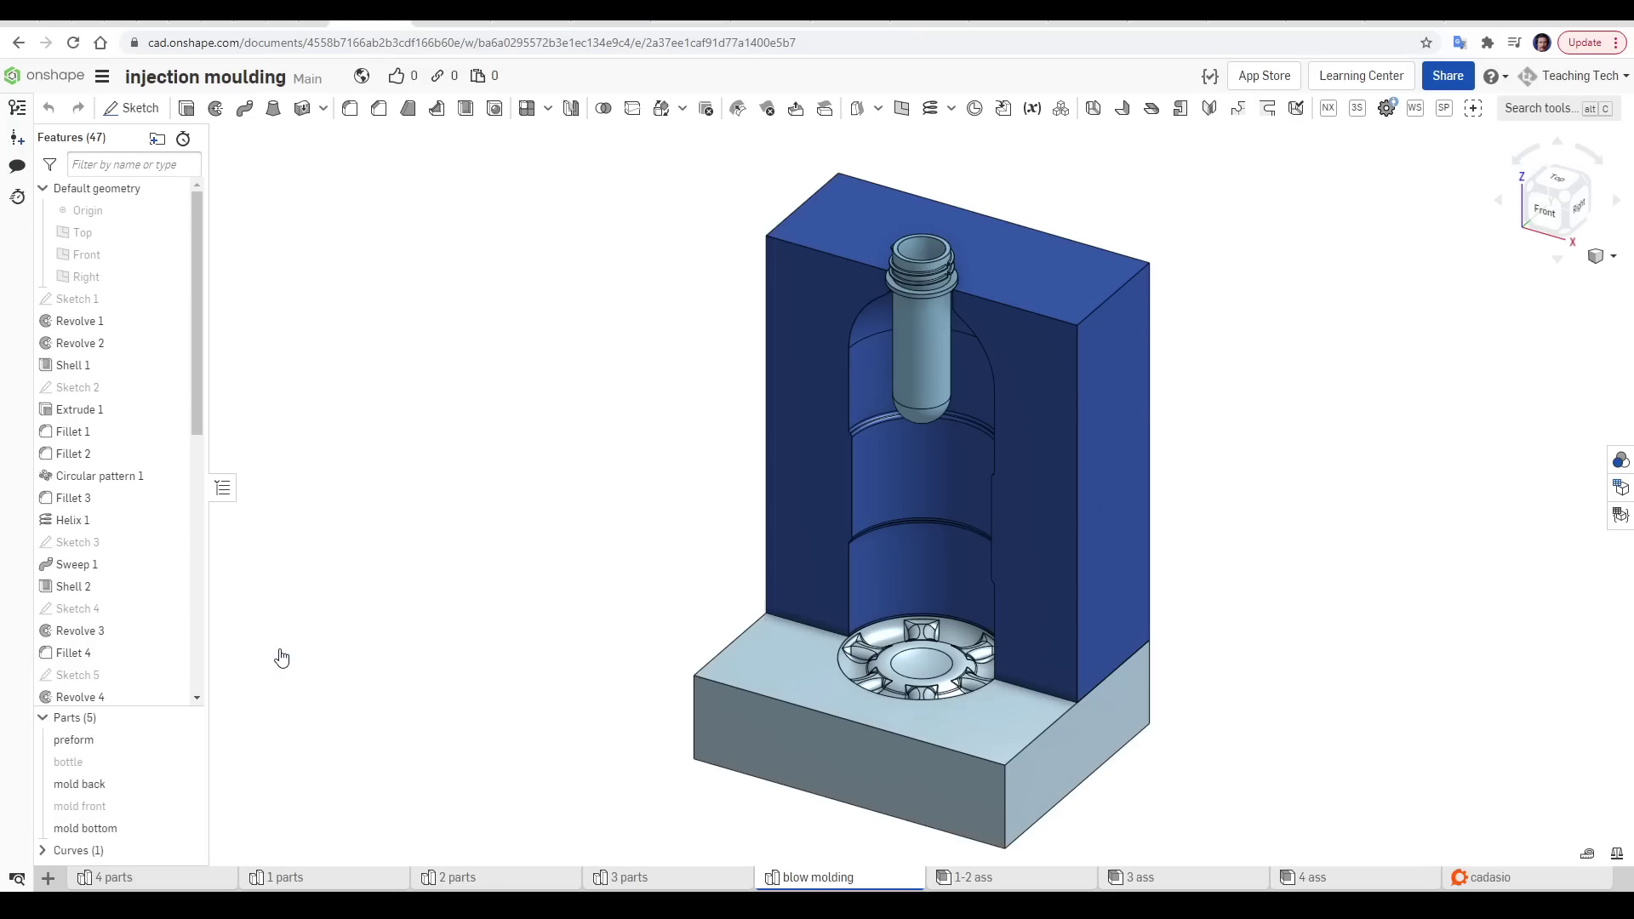
Step: Scroll migenius's RealityServer overview page and bring up the Products menu
scroll(817, 476, "down", 2)
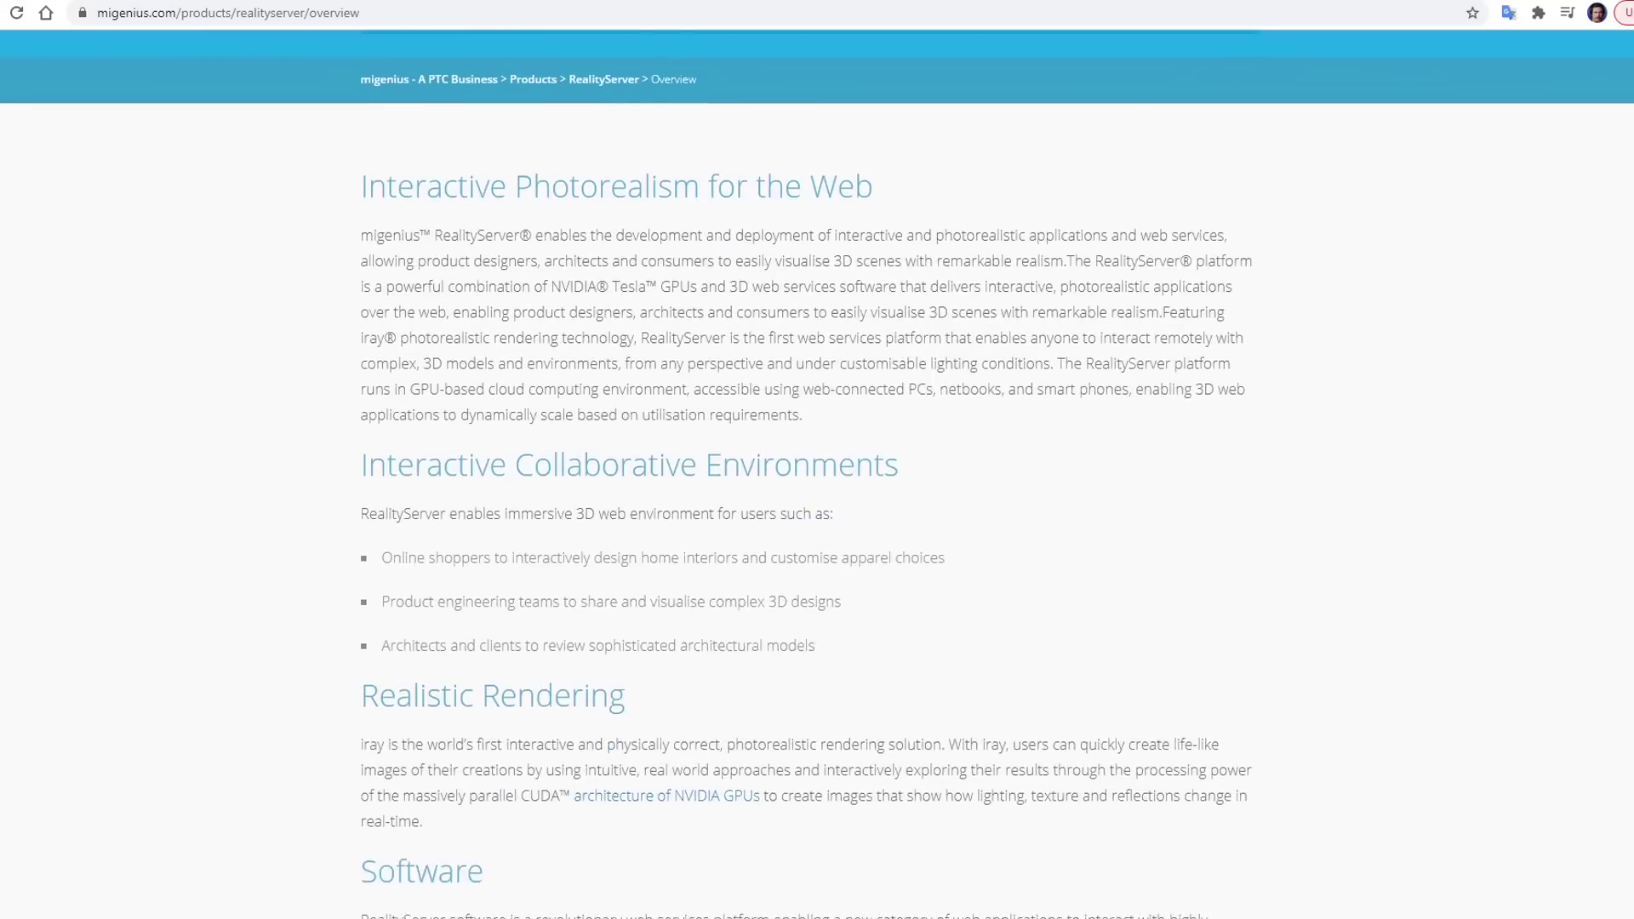
scroll(817, 477, "down", 10)
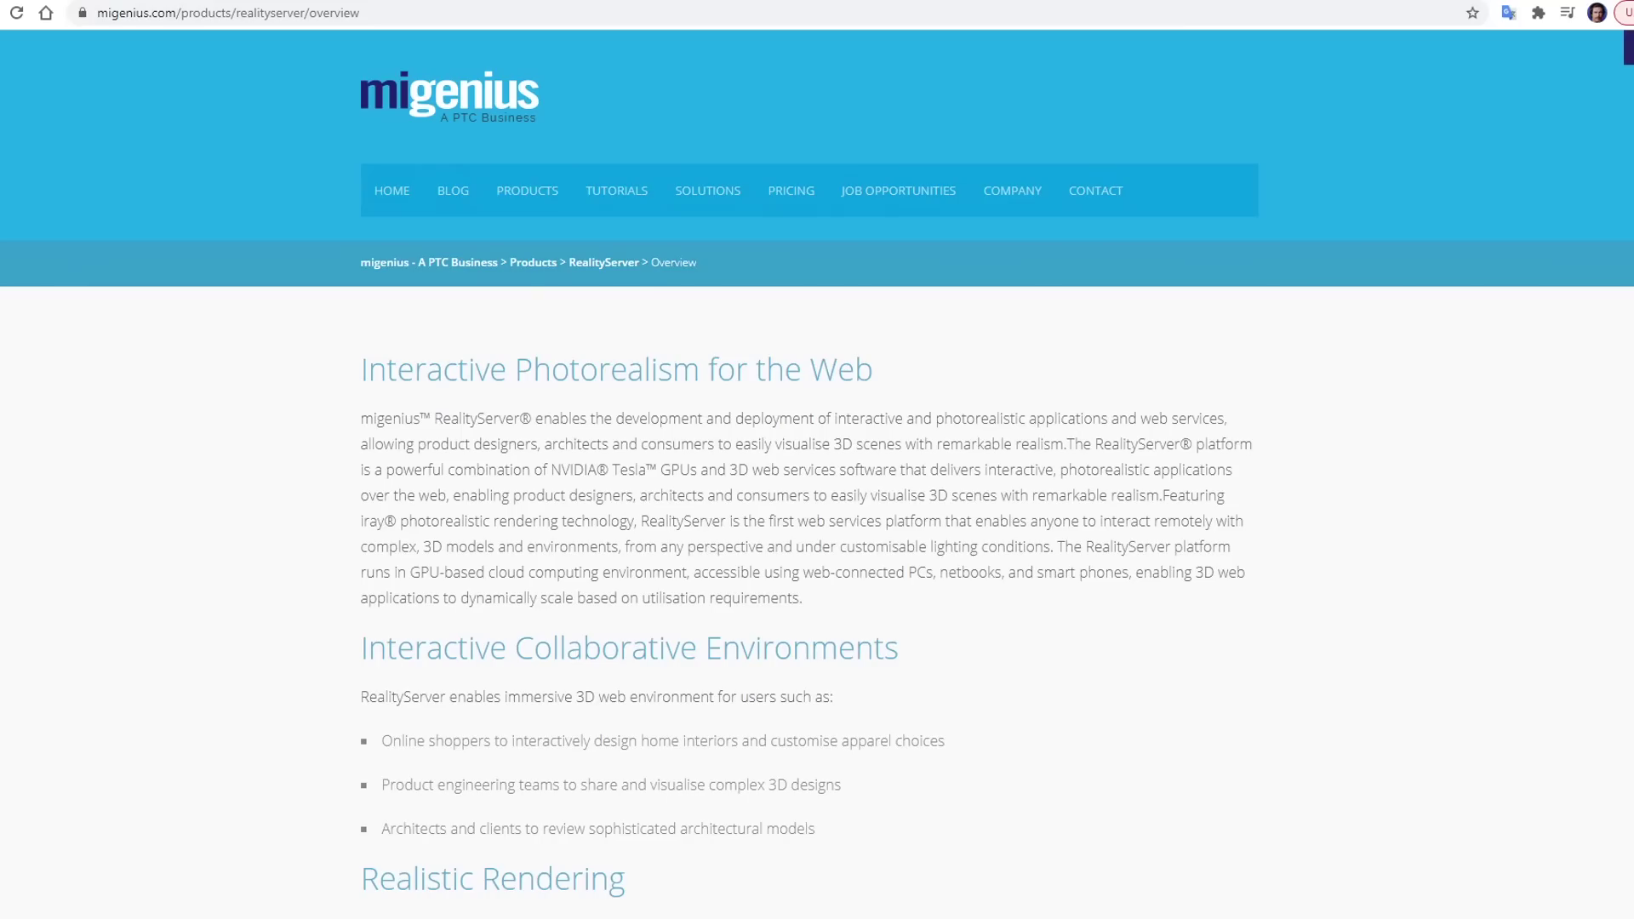
mouse_move(527, 190)
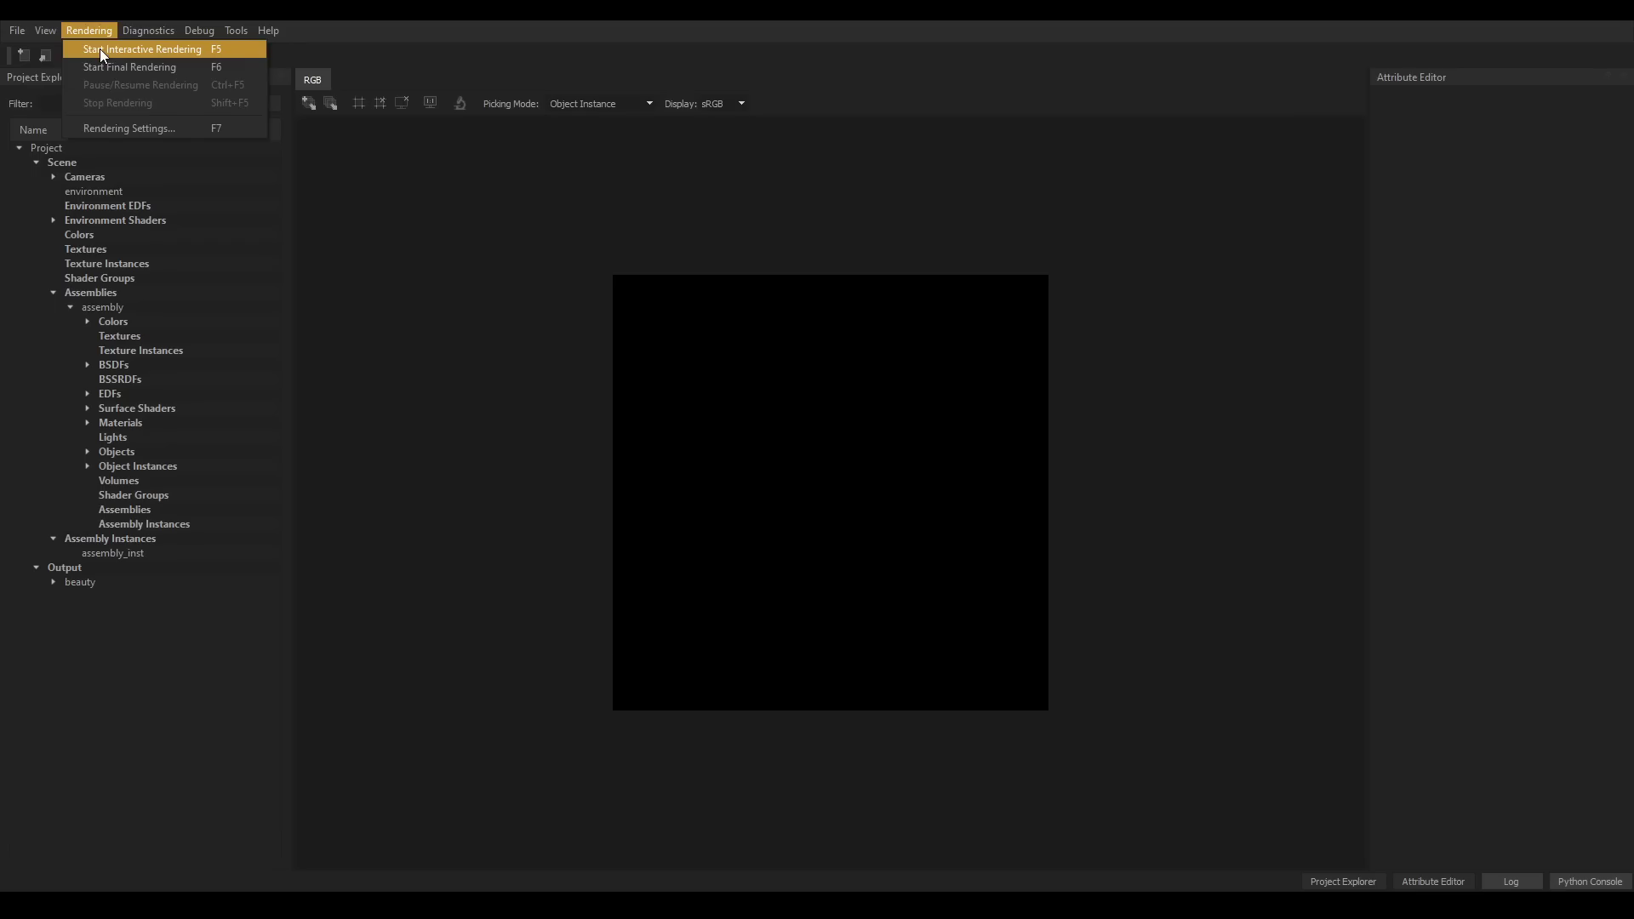
Step: Start an interactive render of the room scene and expand its Objects list
left_click(100, 49)
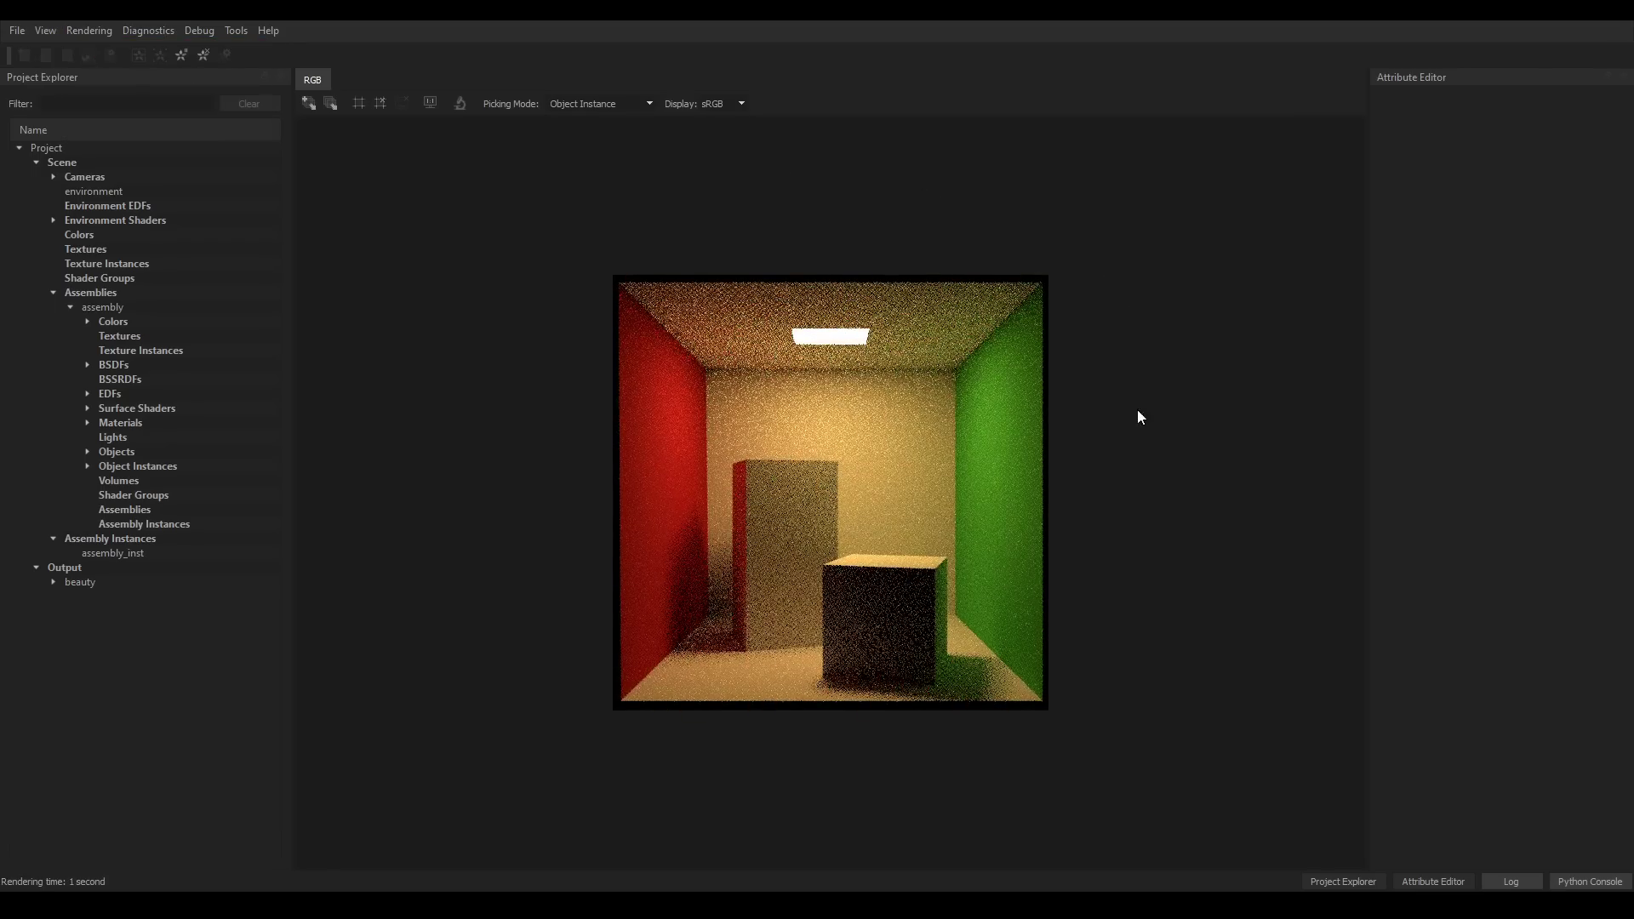
scroll(903, 512, "up", 2)
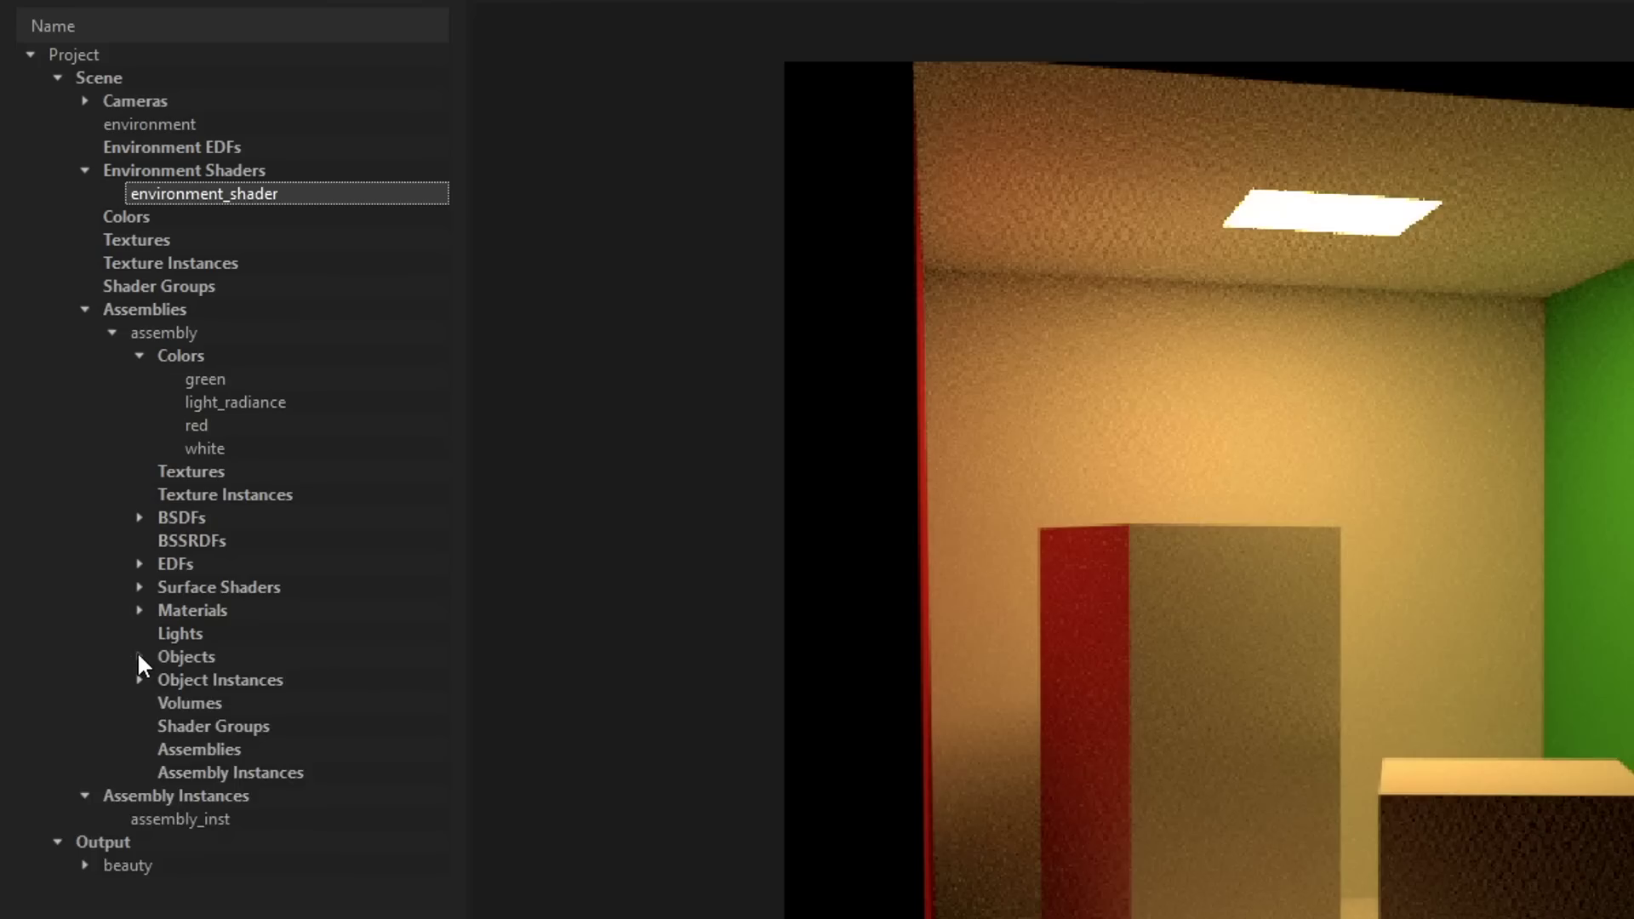
left_click(87, 451)
Step: Select back_wall, ceiling, floor, left_wall, right_wall and short_block in turn
left_click(142, 536)
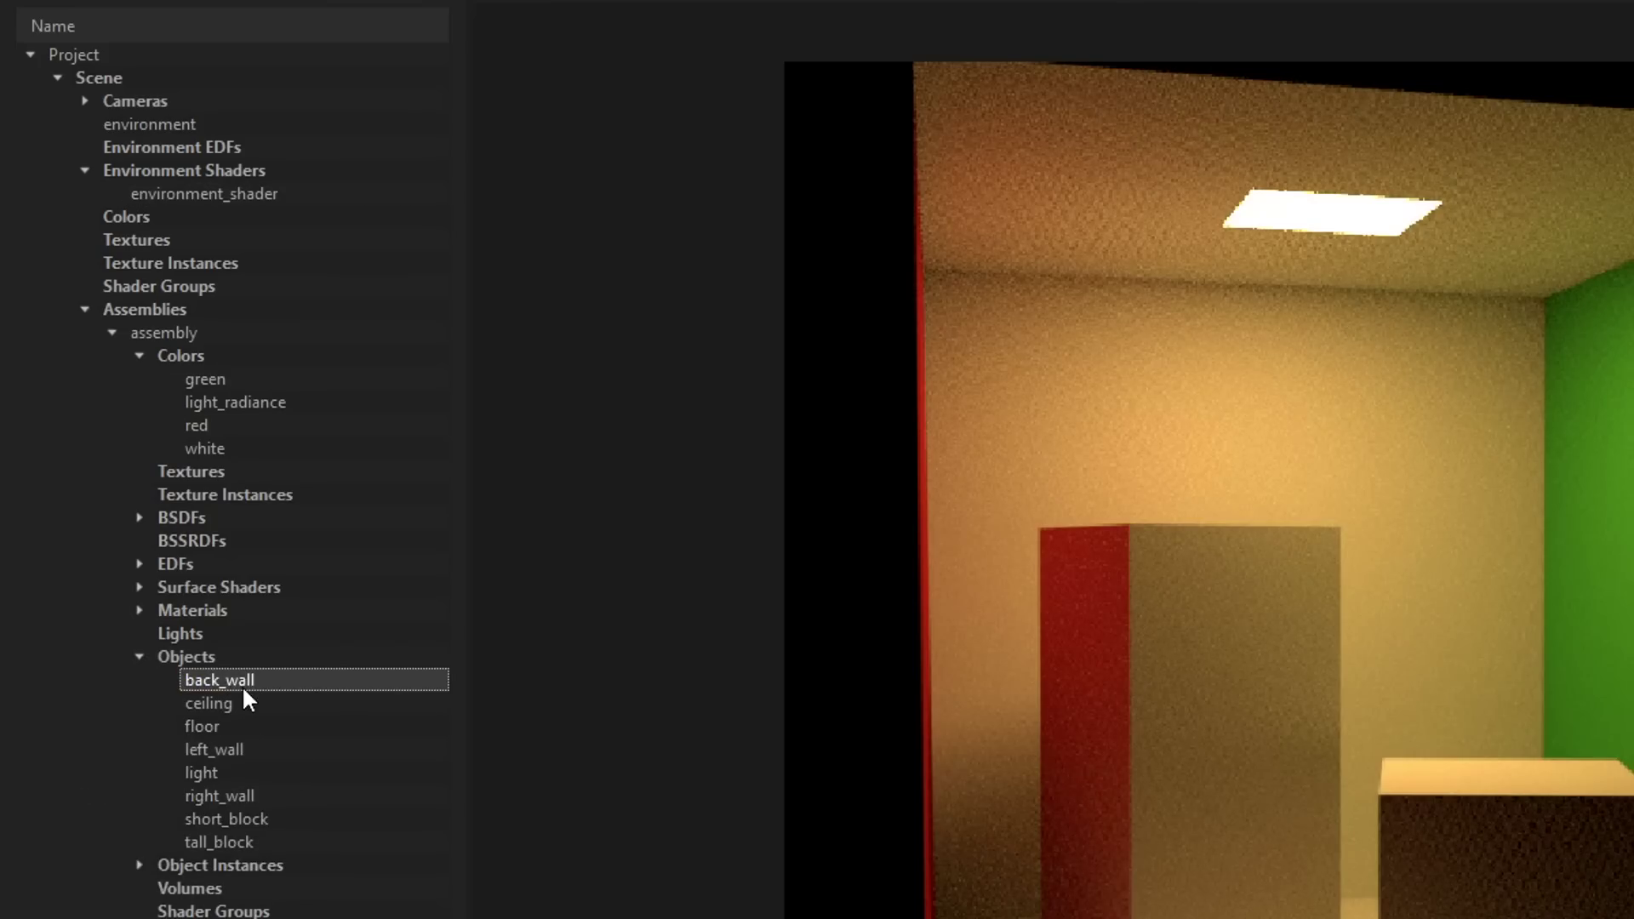
left_click(242, 707)
left_click(248, 729)
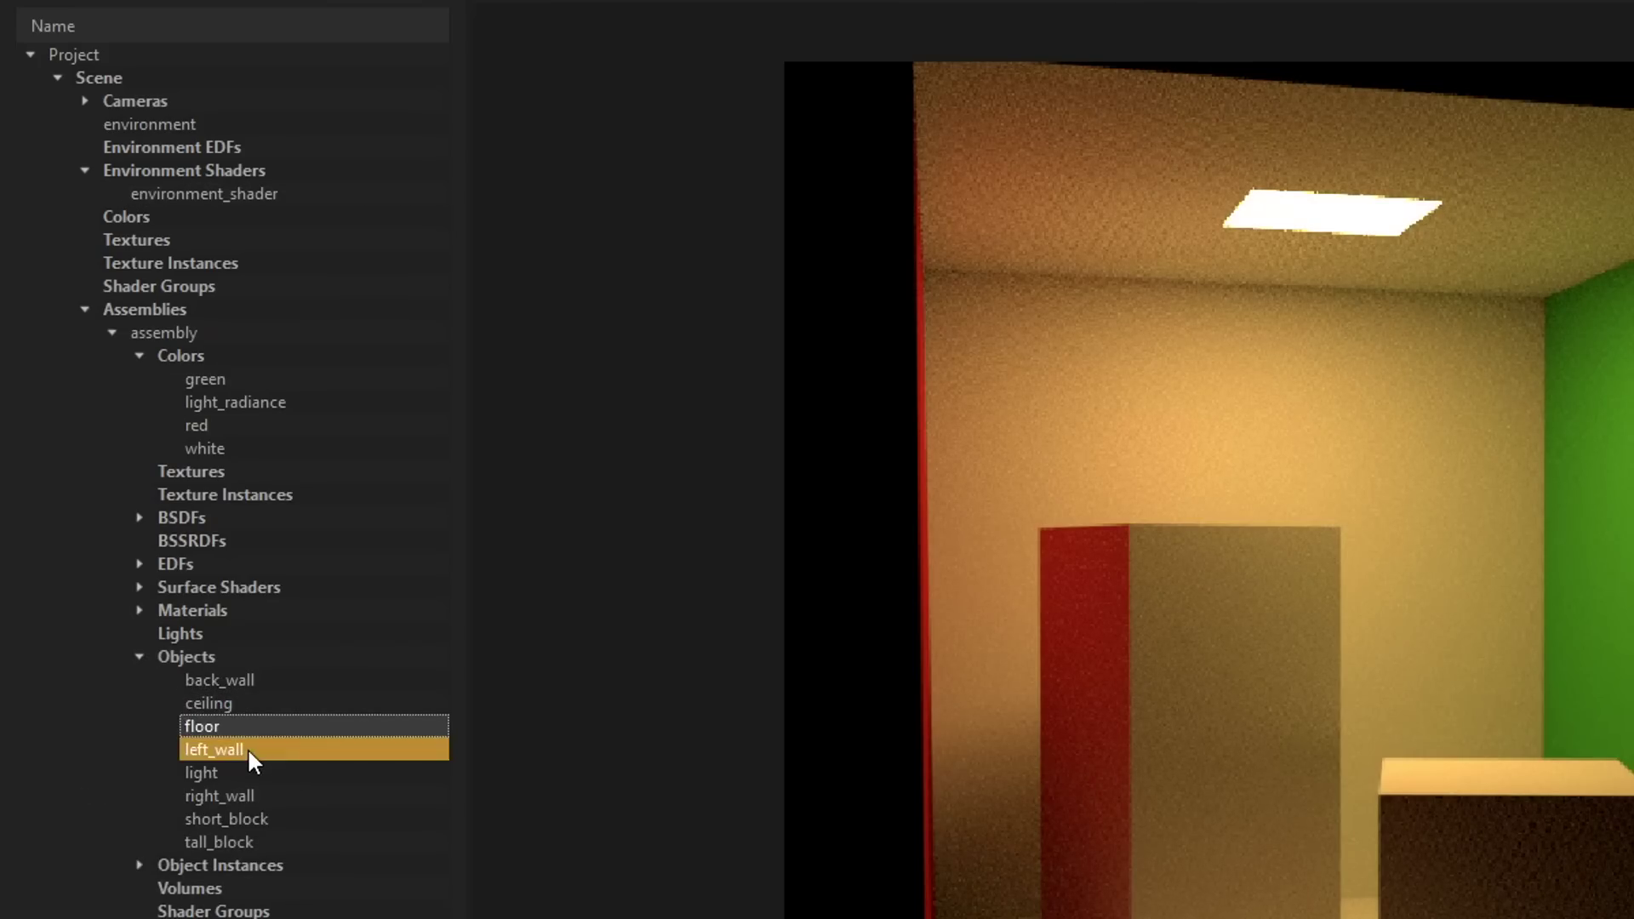
left_click(247, 747)
left_click(251, 796)
left_click(254, 819)
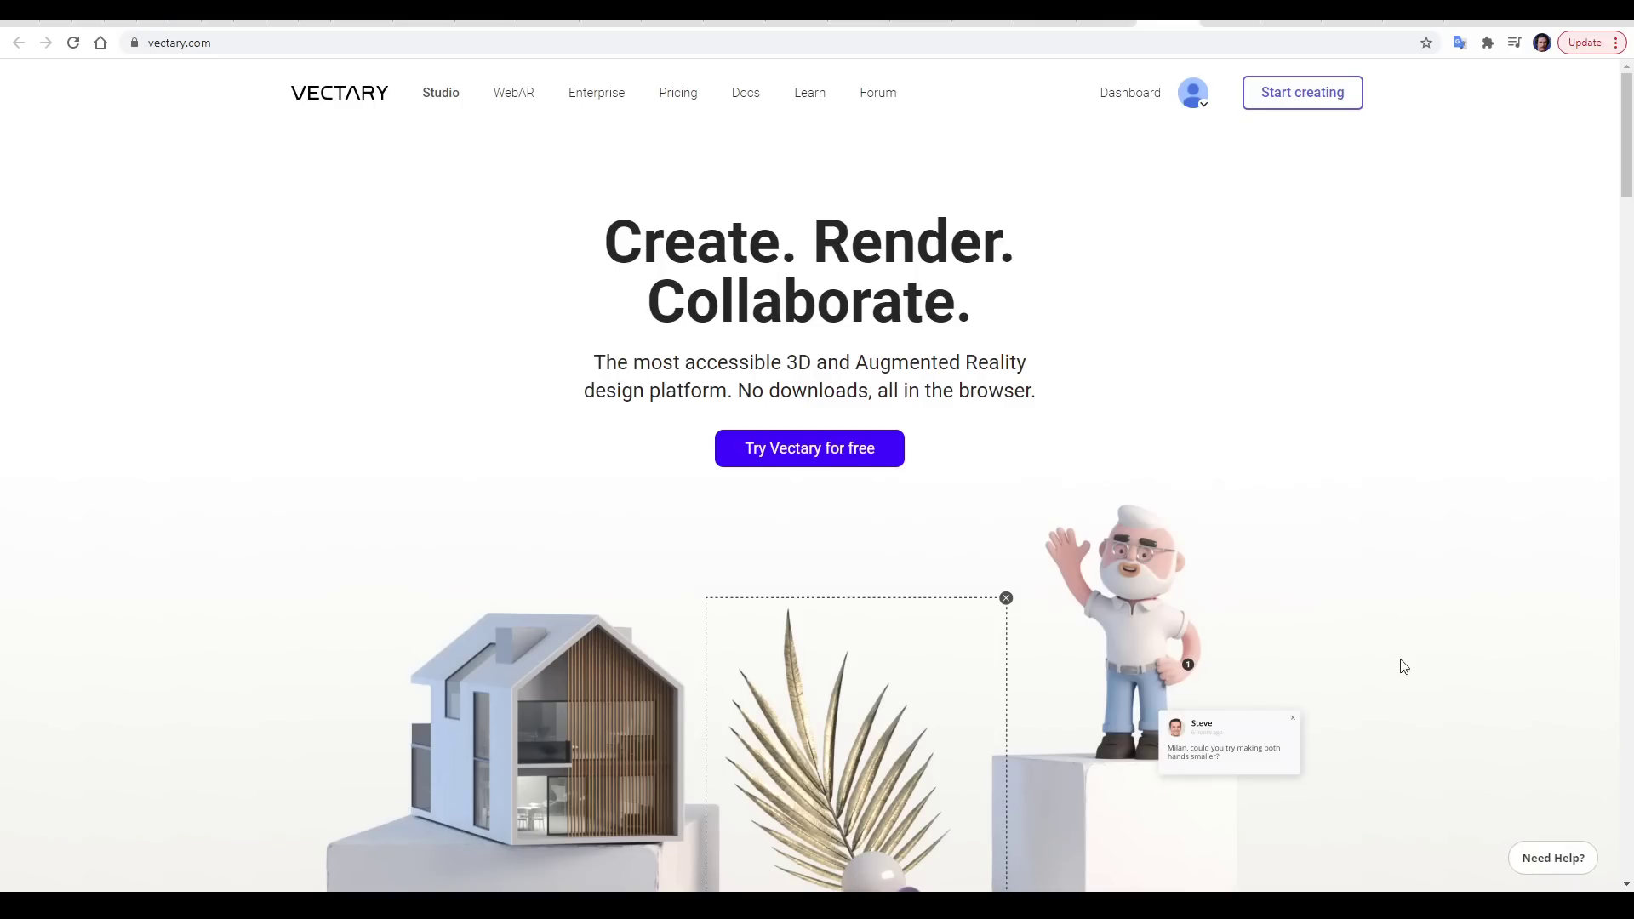
Step: Scroll the Vectary homepage, then highlight the free plan's no-credit-card note on Pricing
scroll(1401, 659, "down", 6)
scroll(1401, 659, "down", 5)
scroll(1401, 659, "down", 2)
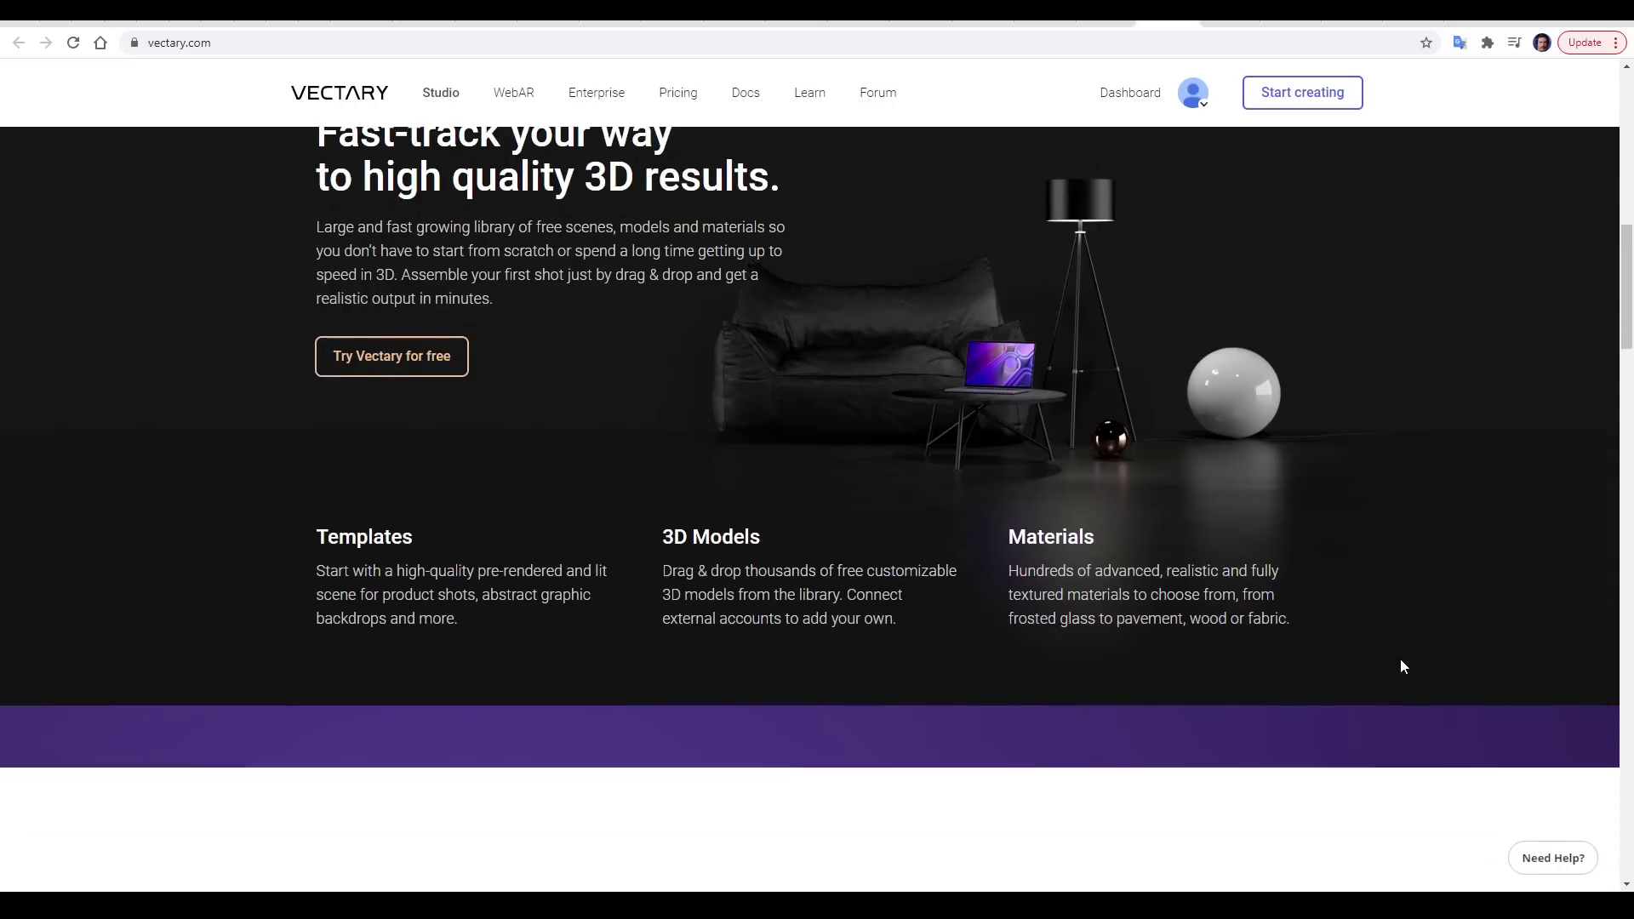
scroll(1401, 659, "up", 1)
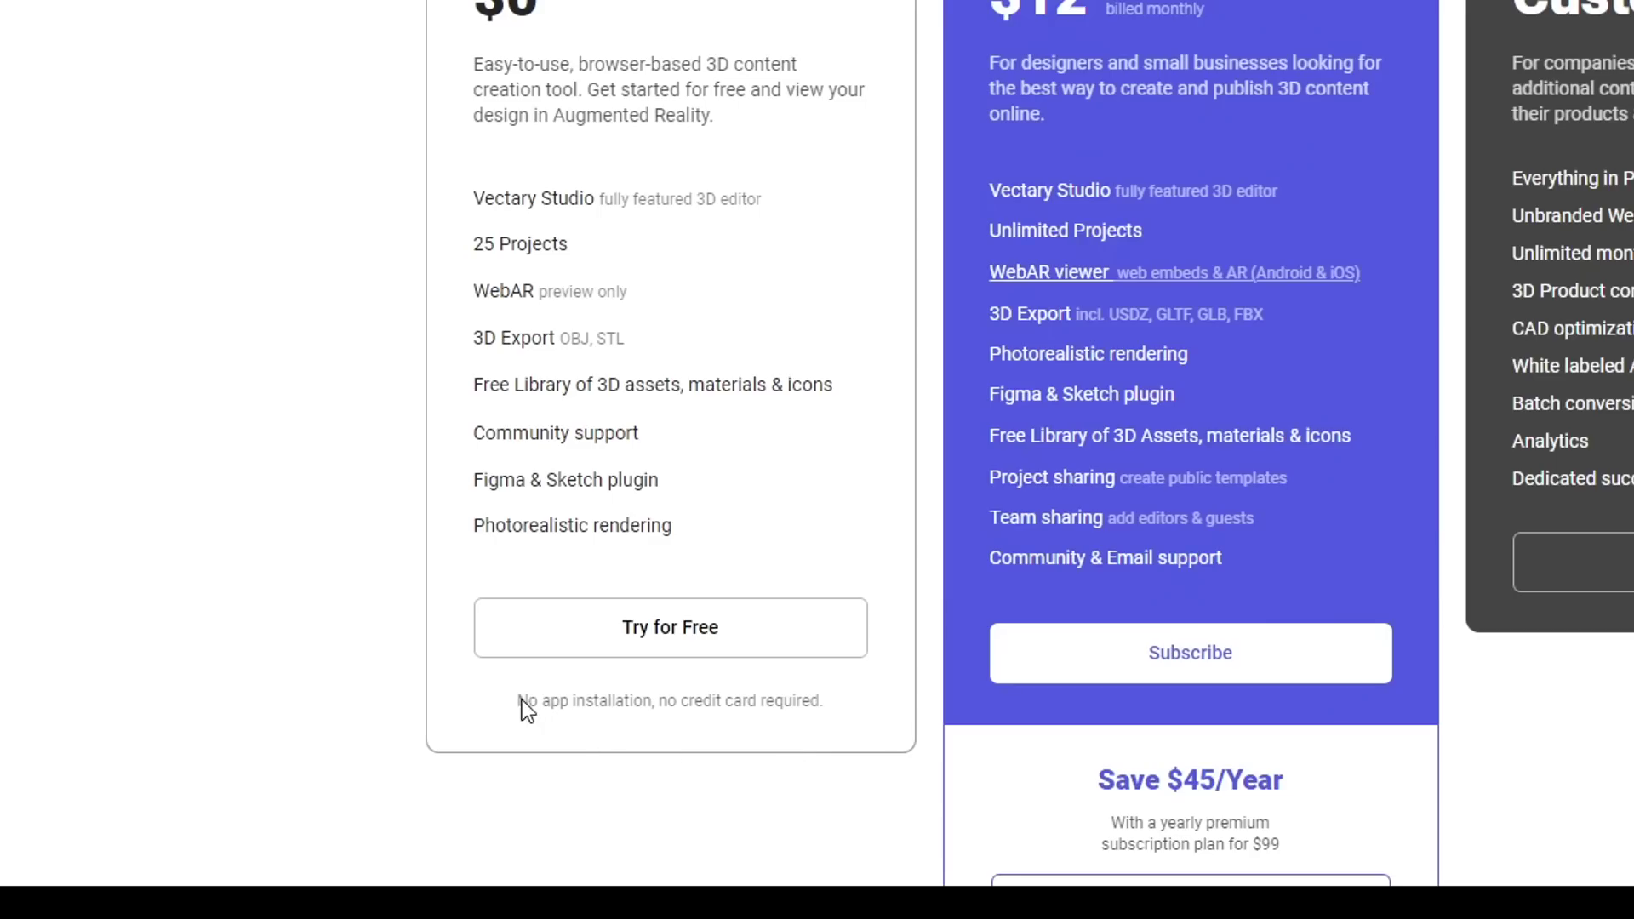
left_click_drag(521, 699, 589, 701)
left_click_drag(807, 708, 830, 708)
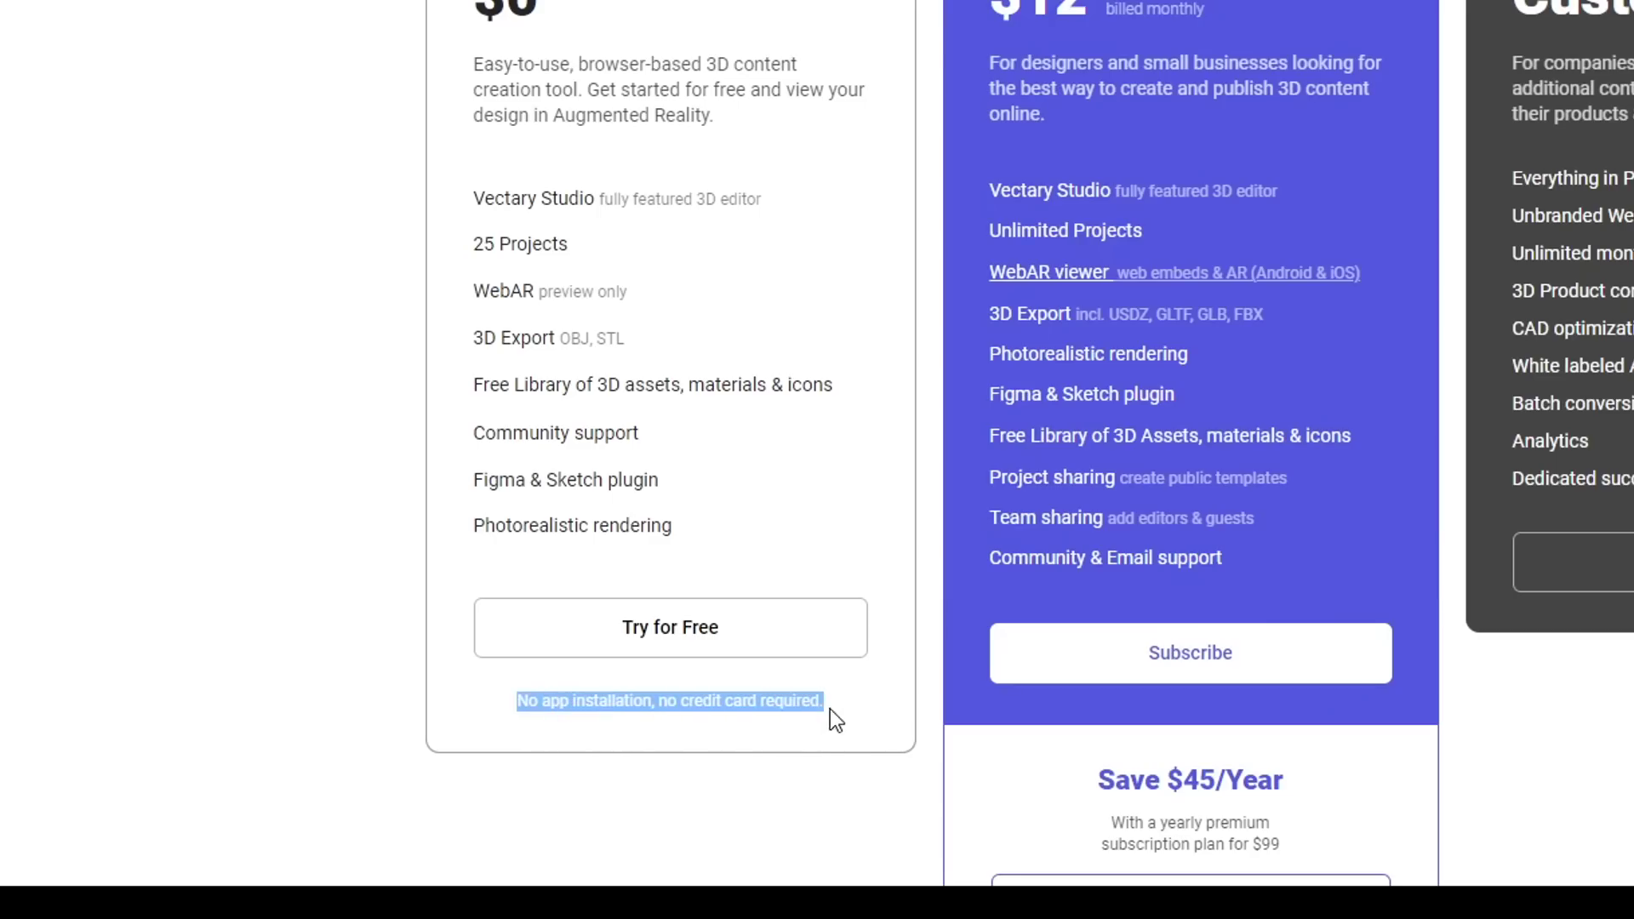
left_click(834, 787)
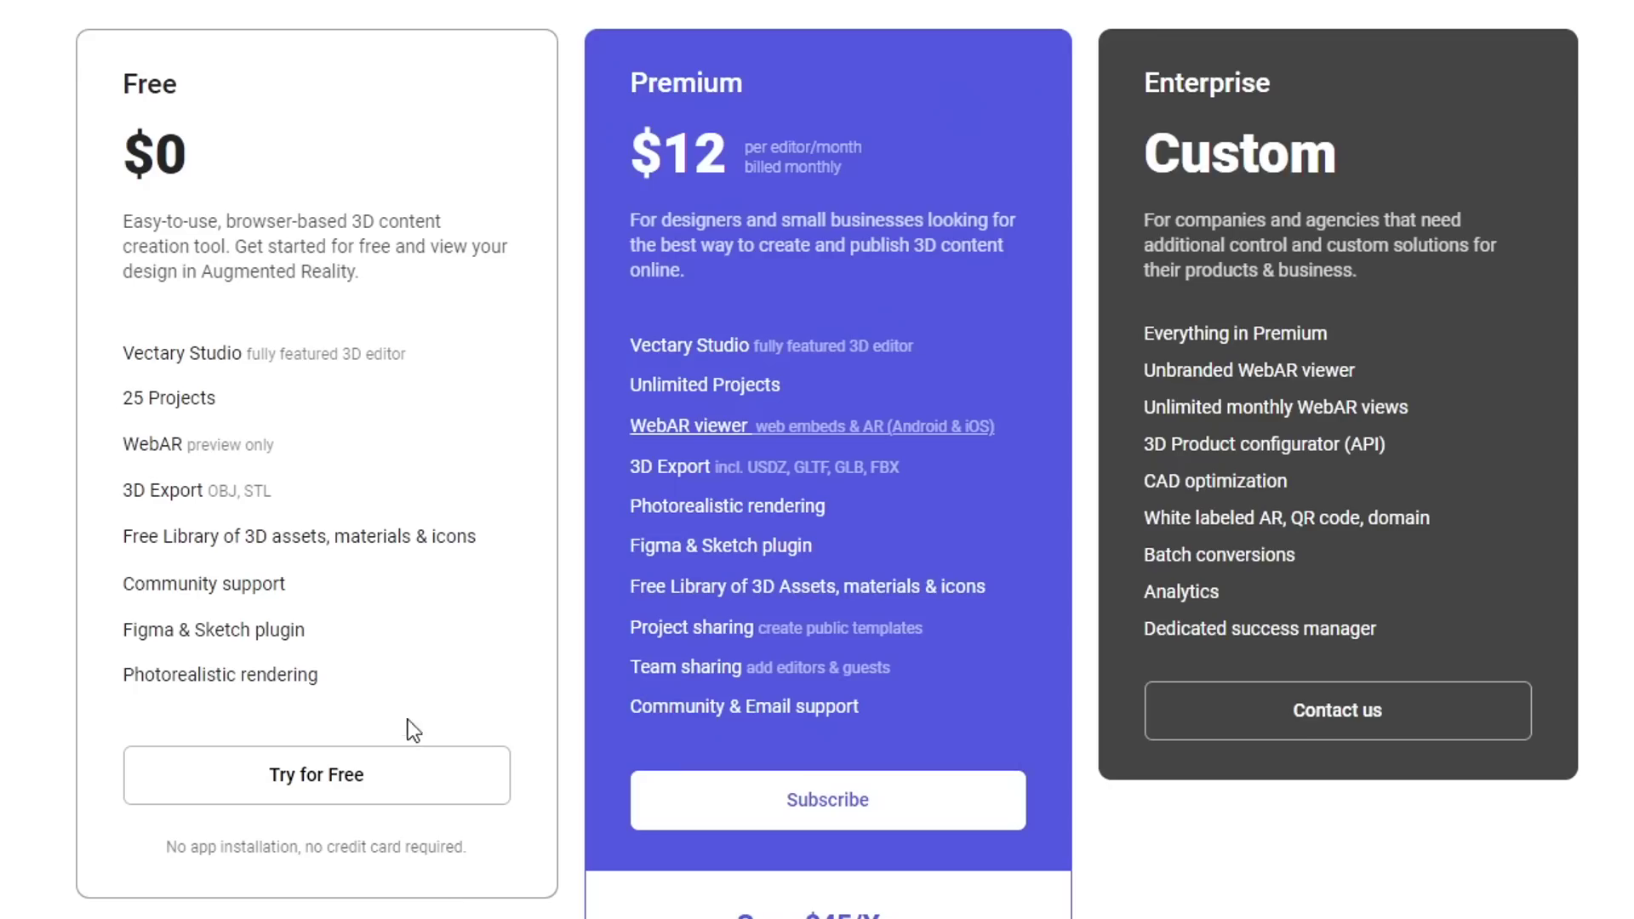
Step: Highlight the free plan's Vectary Studio, free library, Photorealistic rendering and 25 Projects lines
left_click_drag(427, 351, 180, 344)
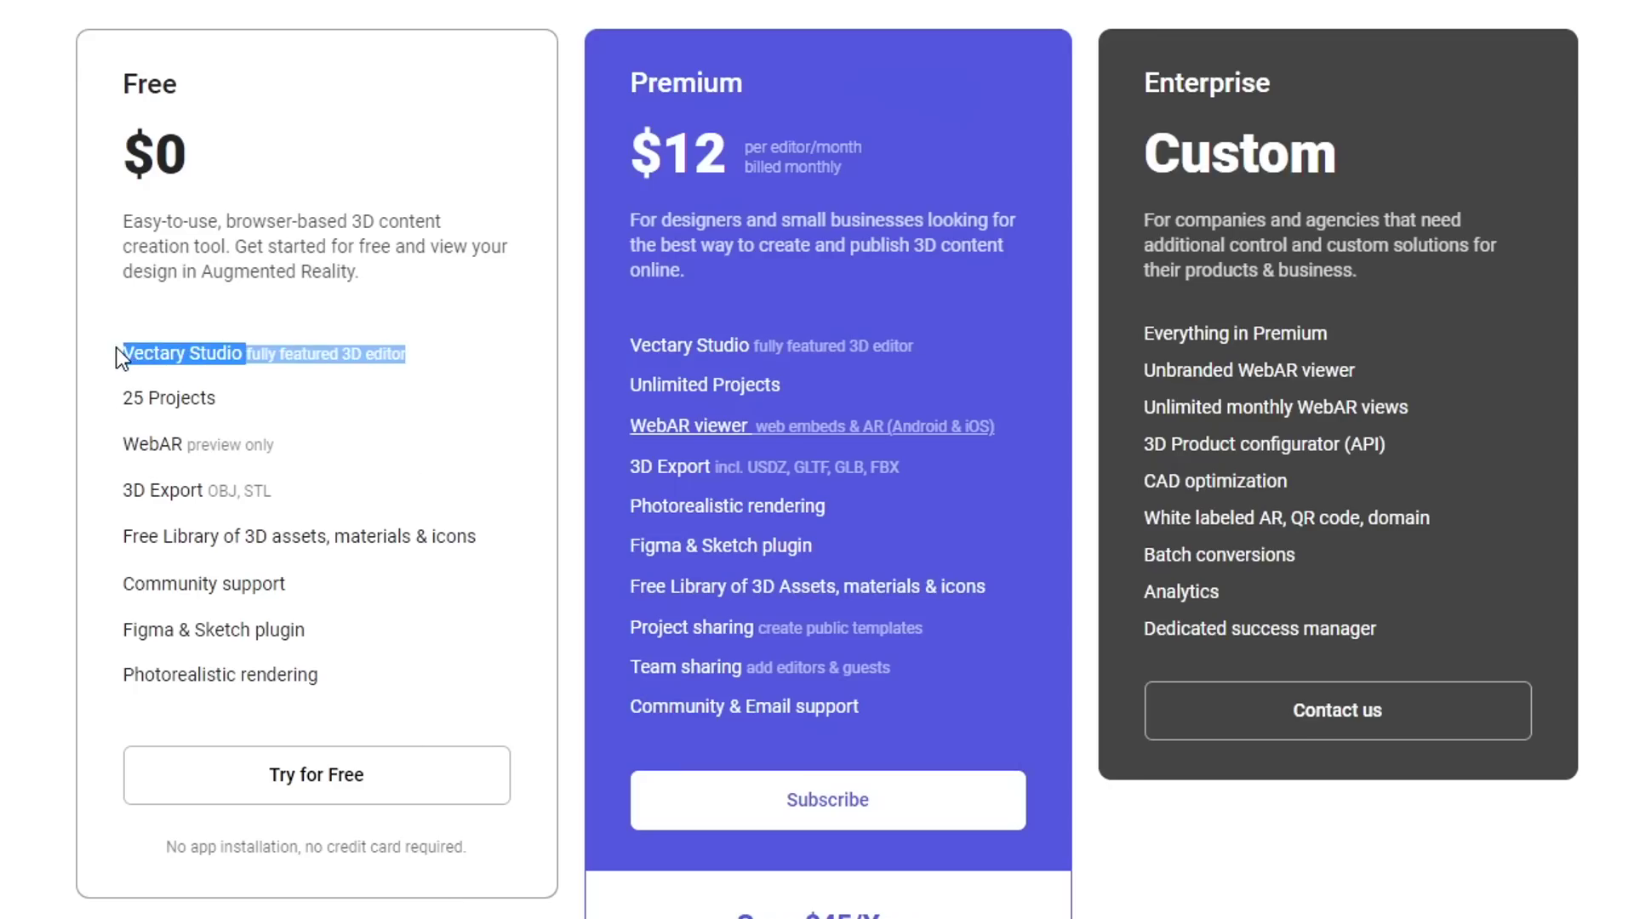
left_click_drag(477, 538, 183, 536)
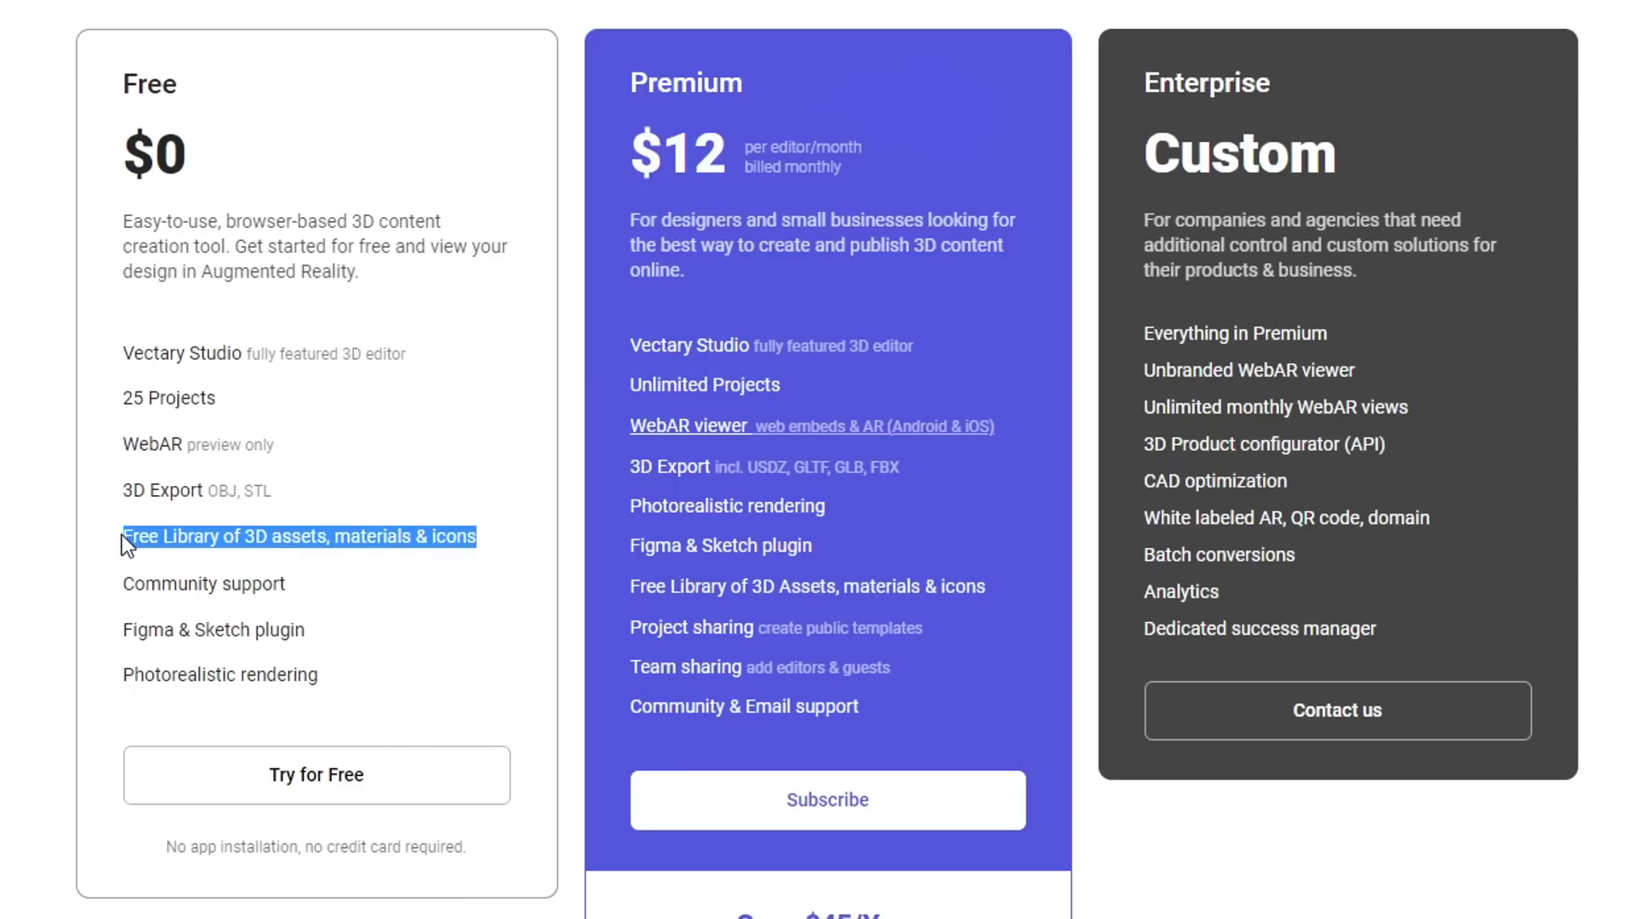
left_click(306, 673)
left_click_drag(279, 681, 131, 669)
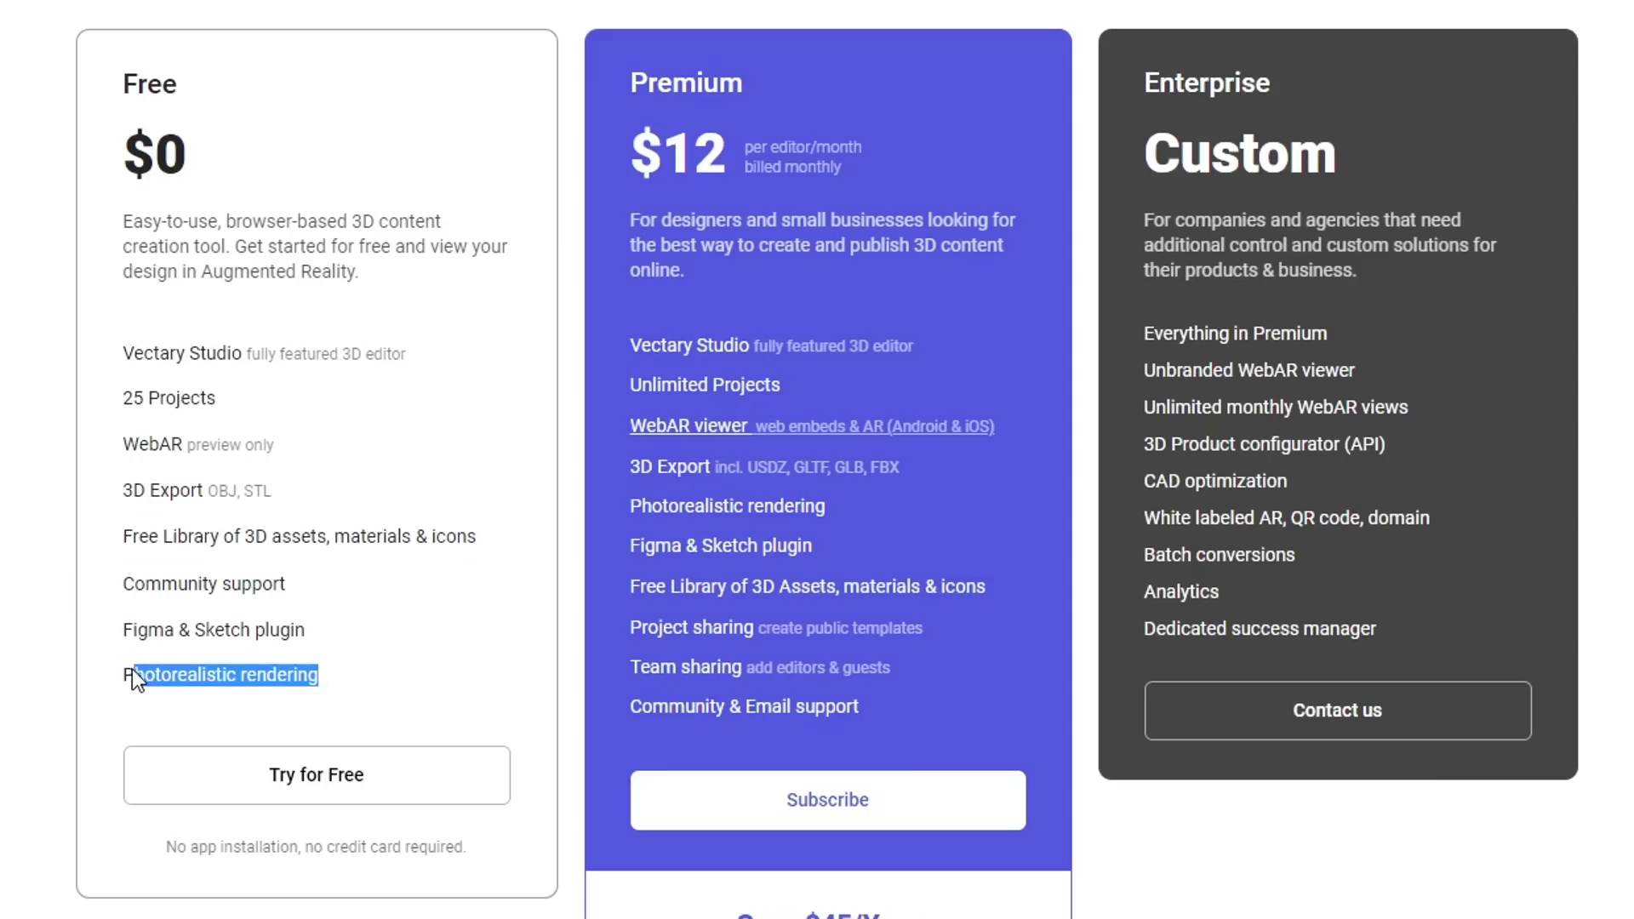
left_click(222, 415)
left_click_drag(218, 407, 121, 400)
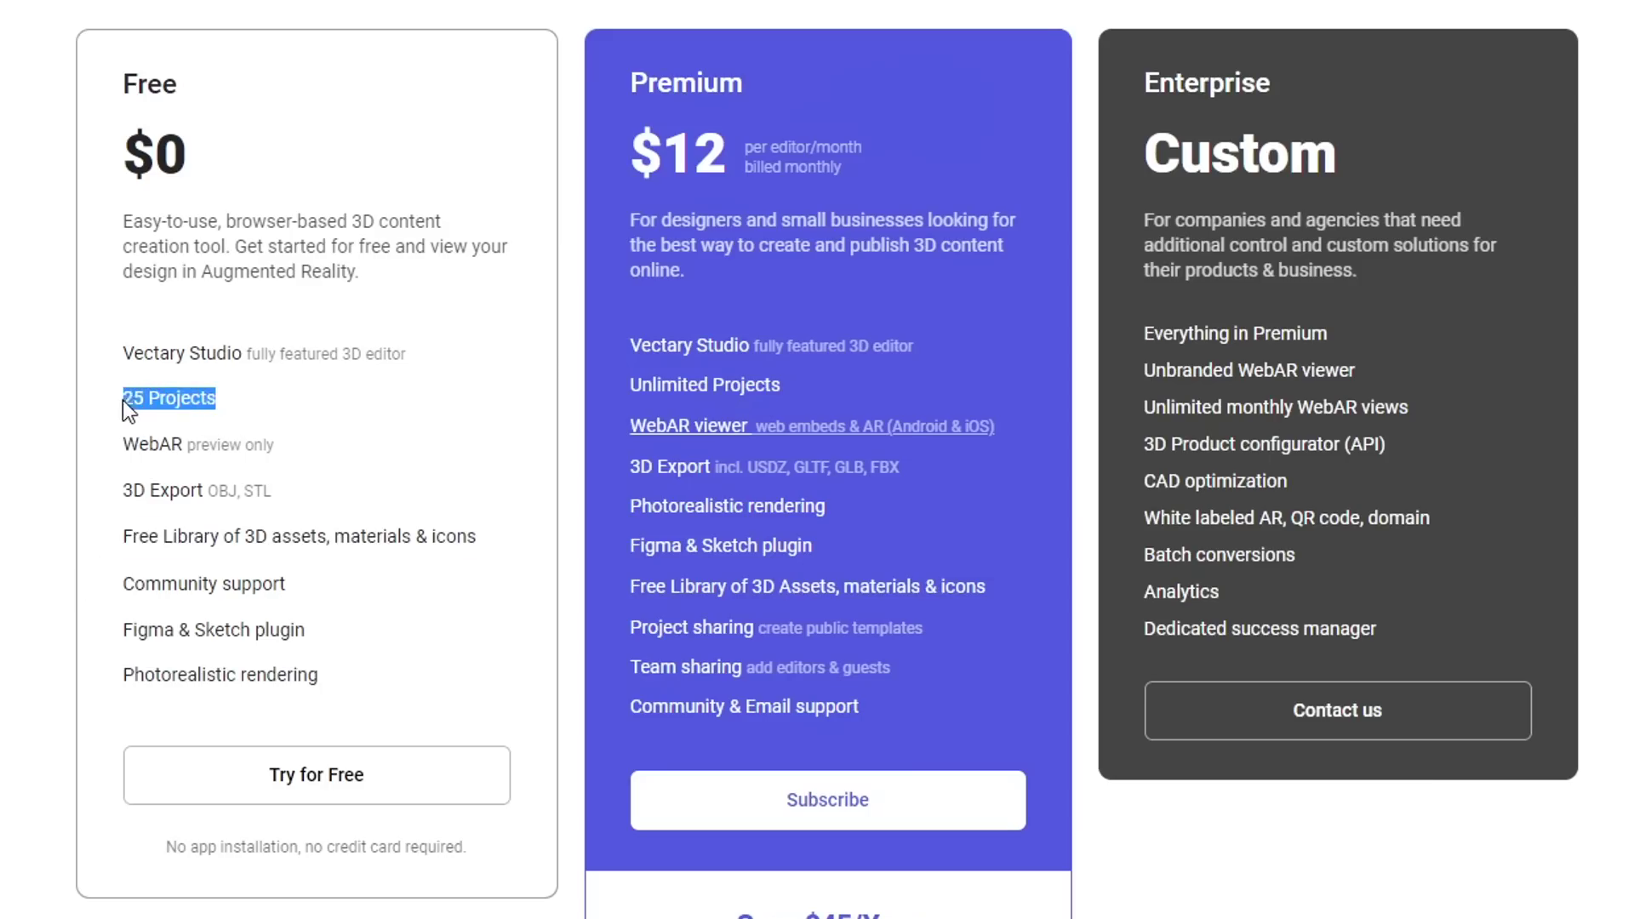
left_click(273, 407)
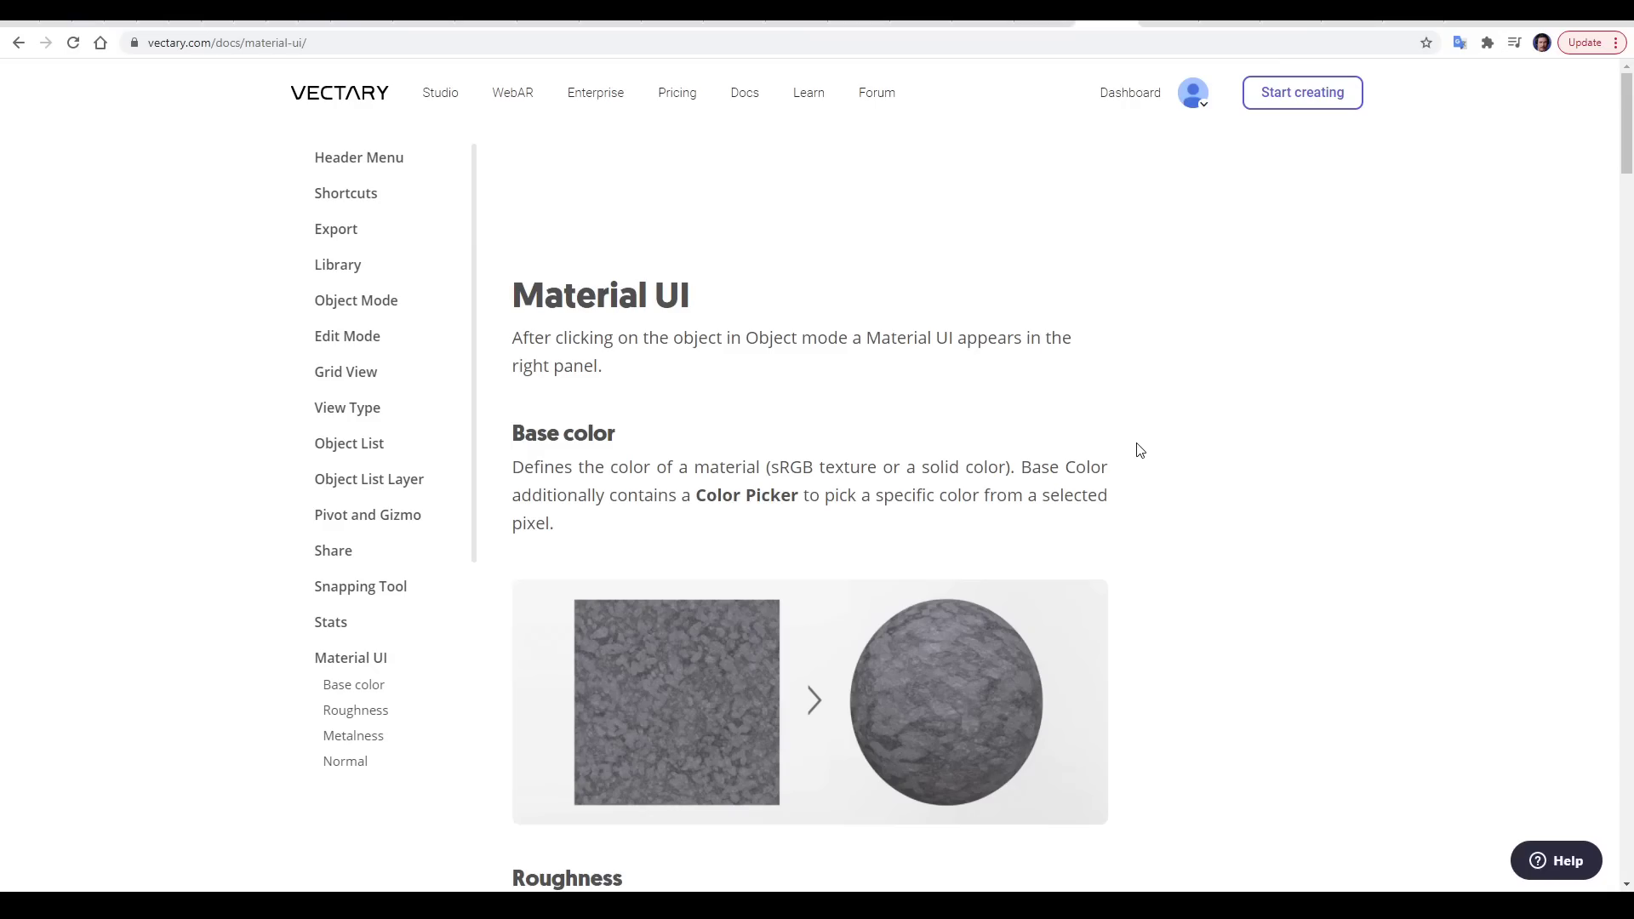
Step: Scroll through the Docs how-to articles on lights and materials
scroll(1125, 463, "down", 5)
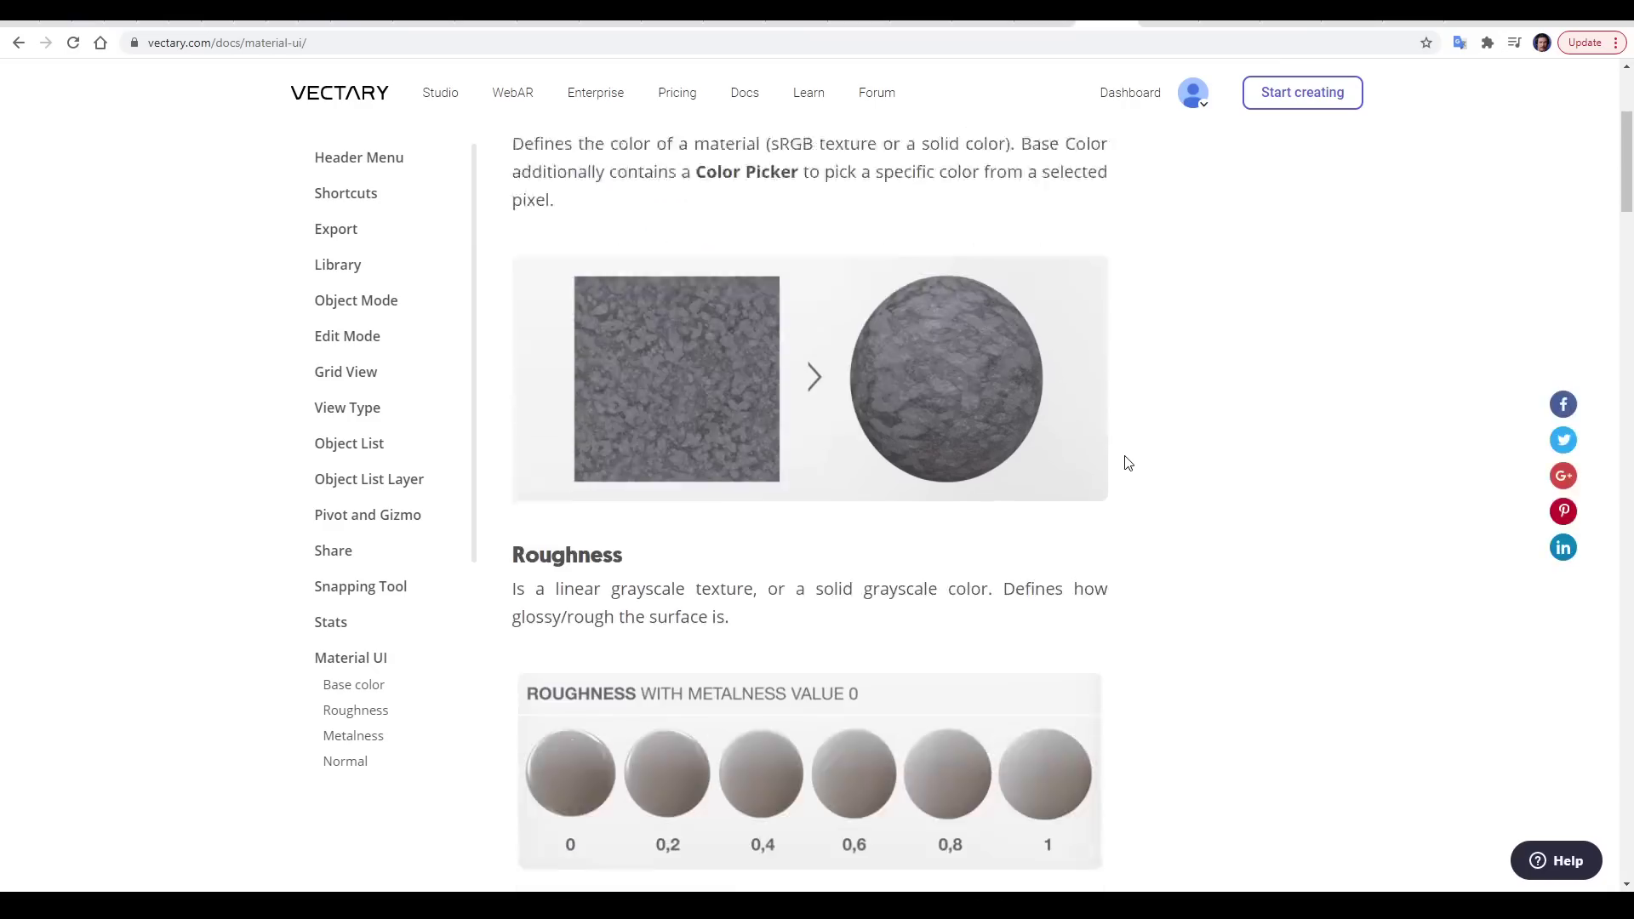
scroll(1126, 463, "down", 13)
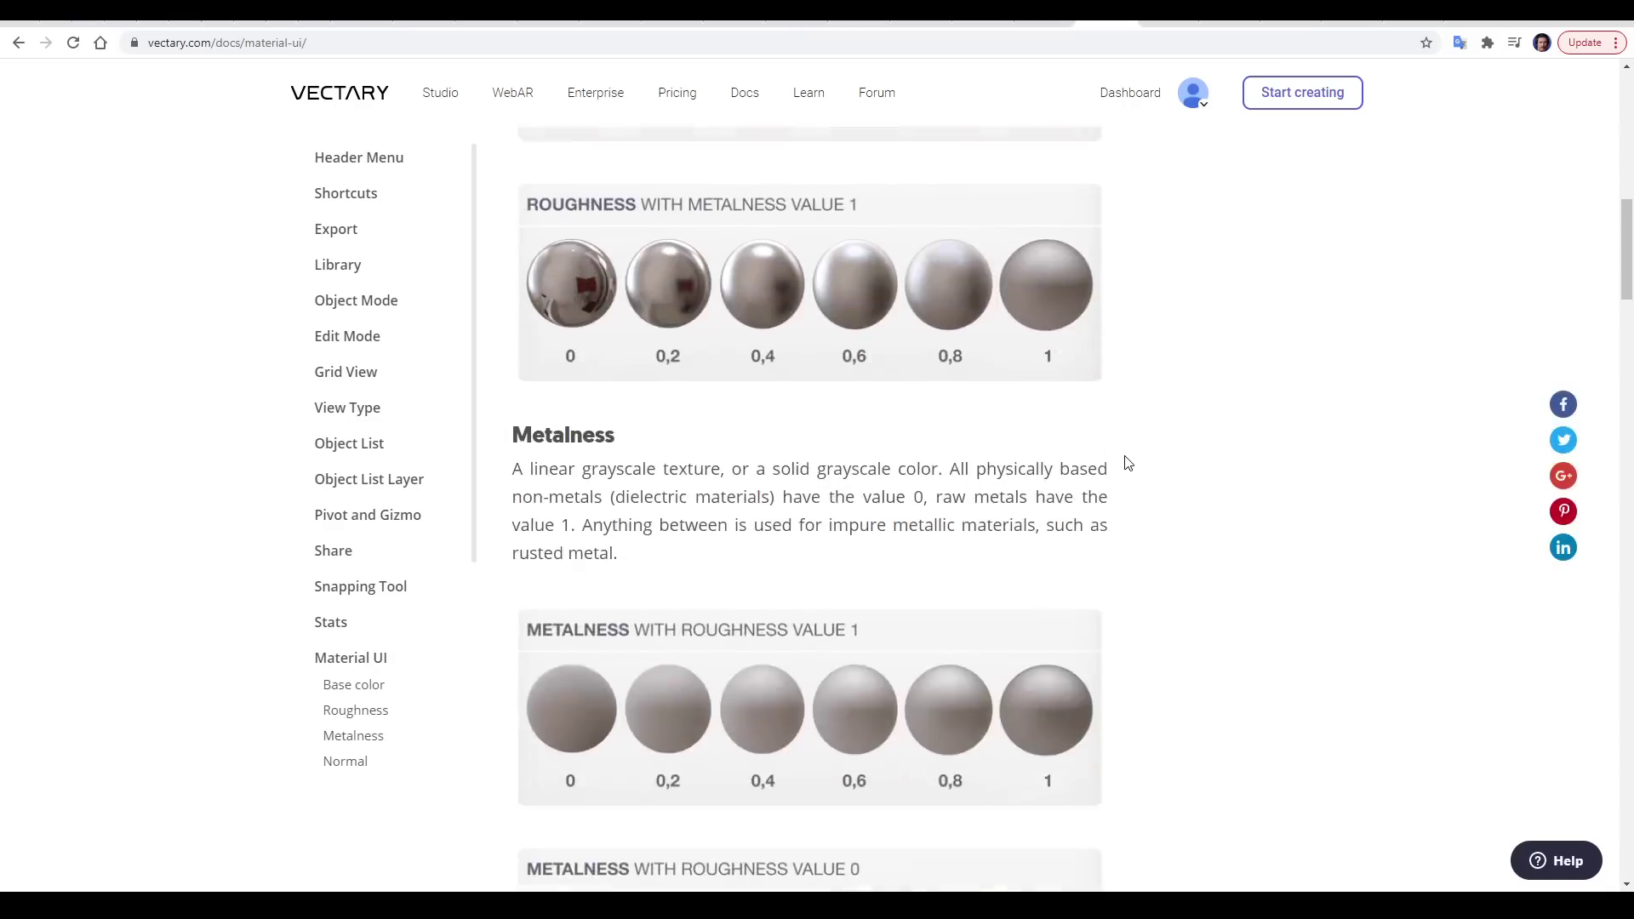
scroll(1125, 463, "down", 4)
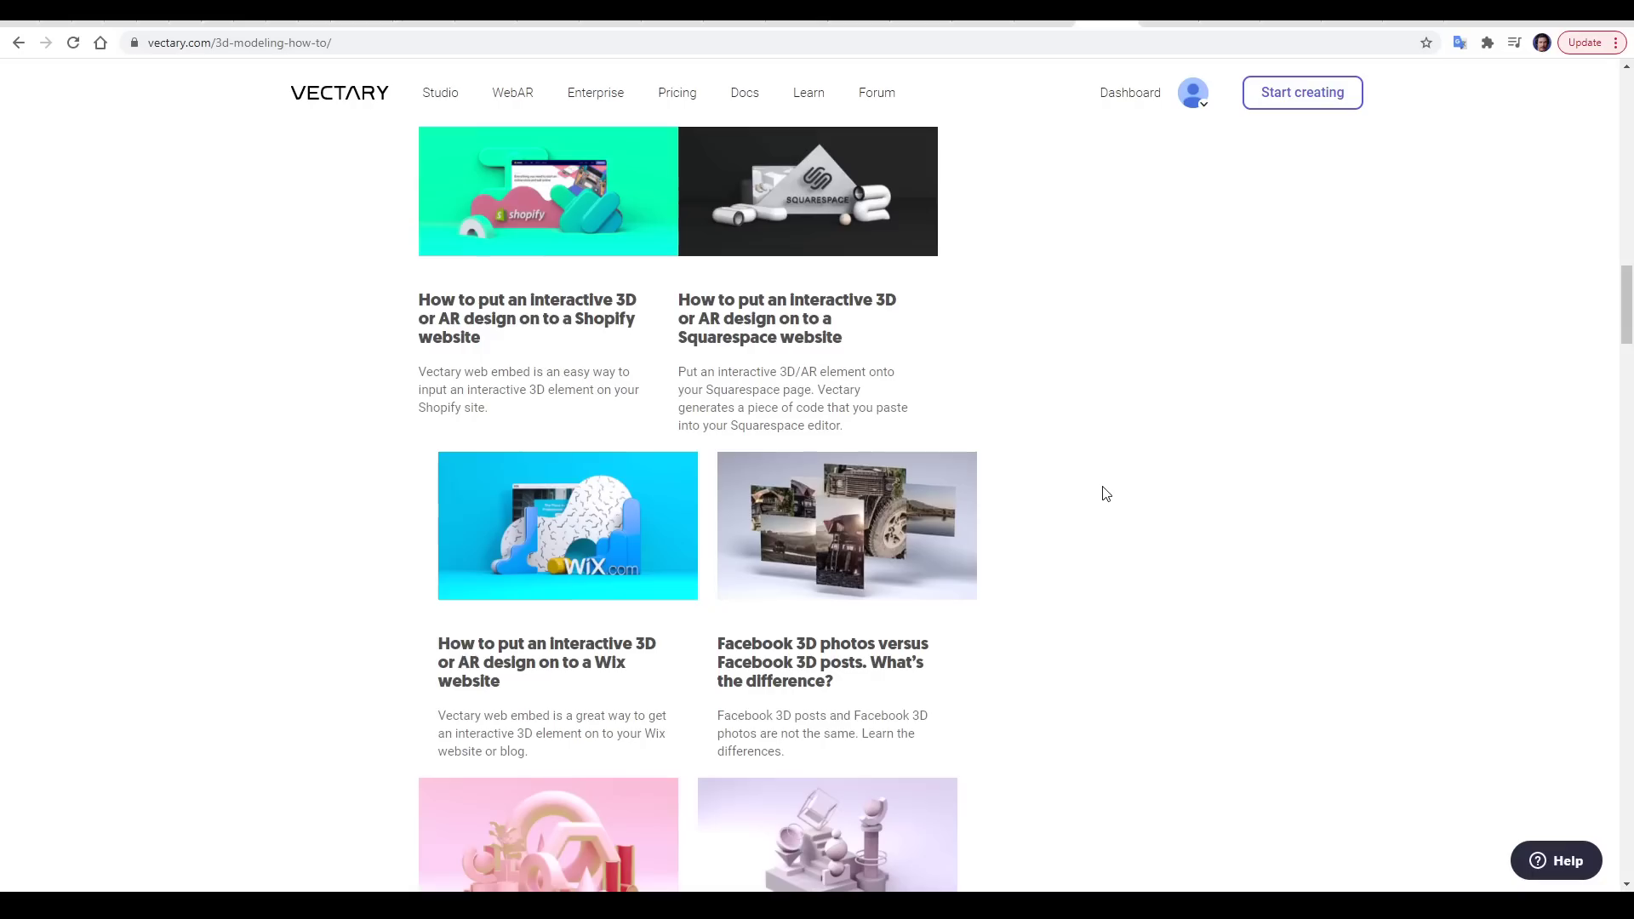
scroll(1105, 494, "down", 3)
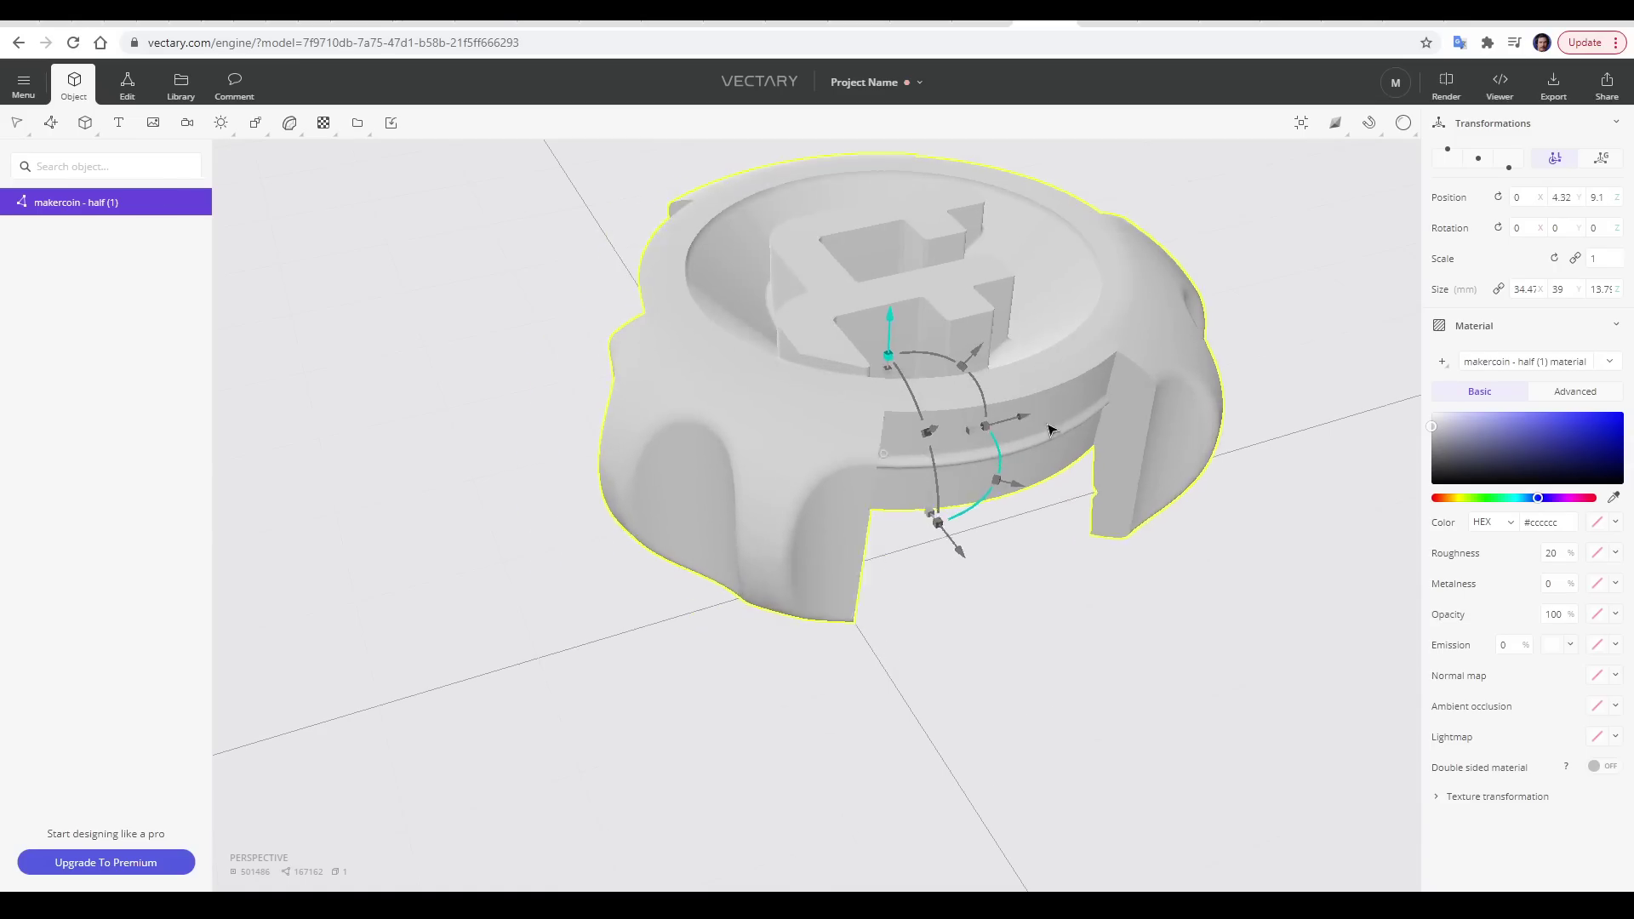
Step: Set the coin to Y 0 with a -45° Z rotation, and apply steel to the white block
left_click_drag(1051, 430, 994, 448)
left_click_drag(915, 511, 906, 556)
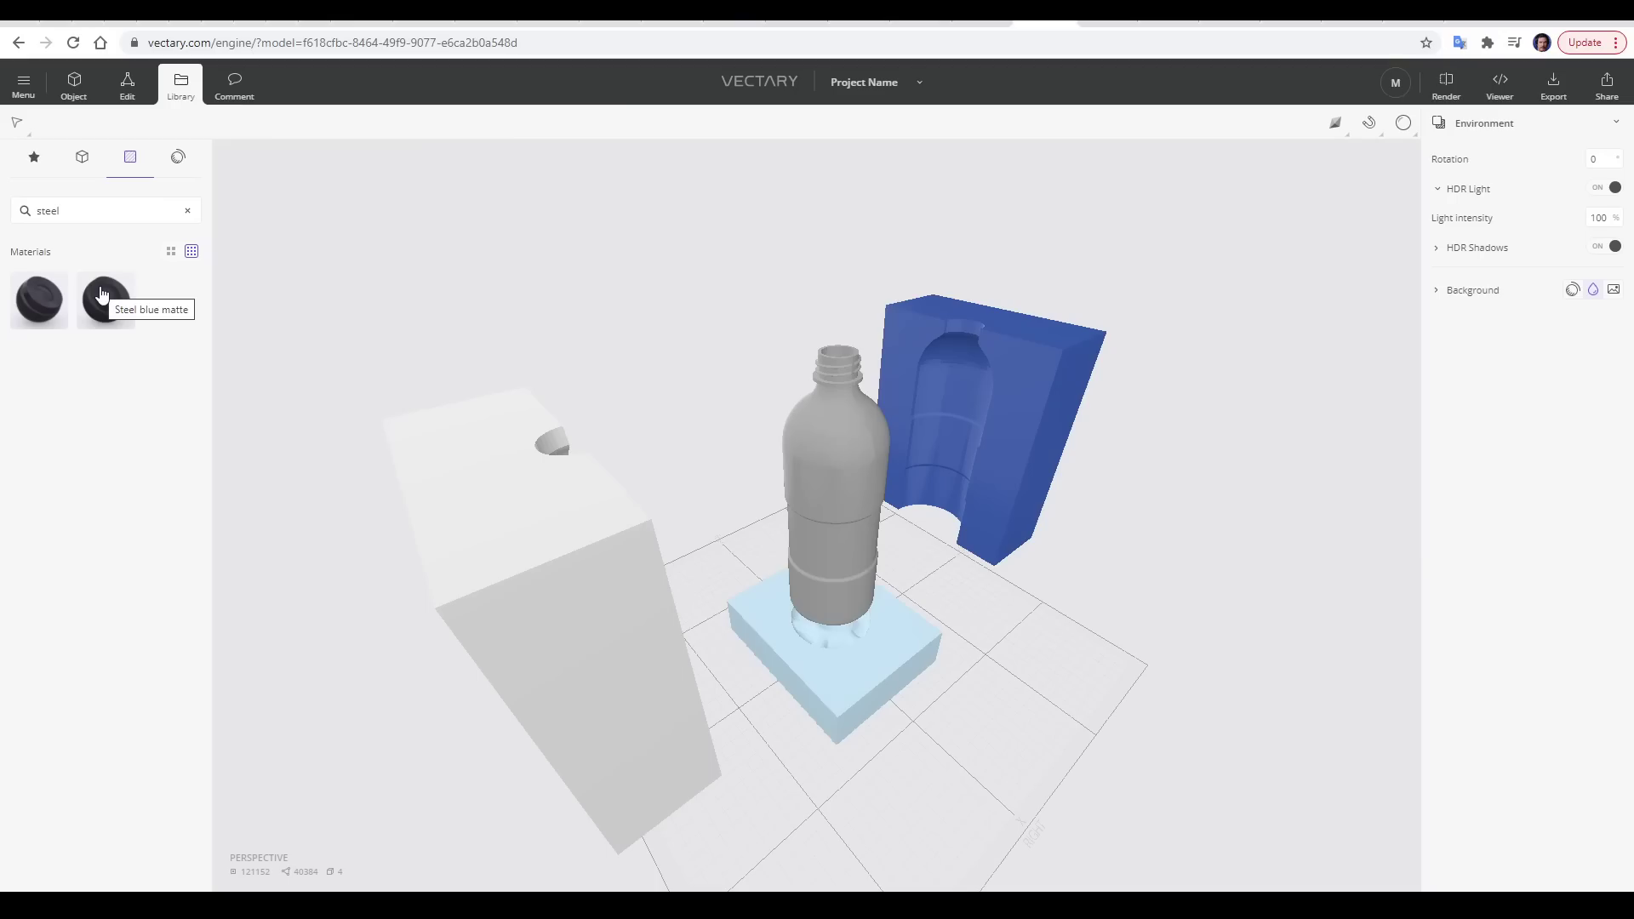
left_click_drag(101, 294, 434, 503)
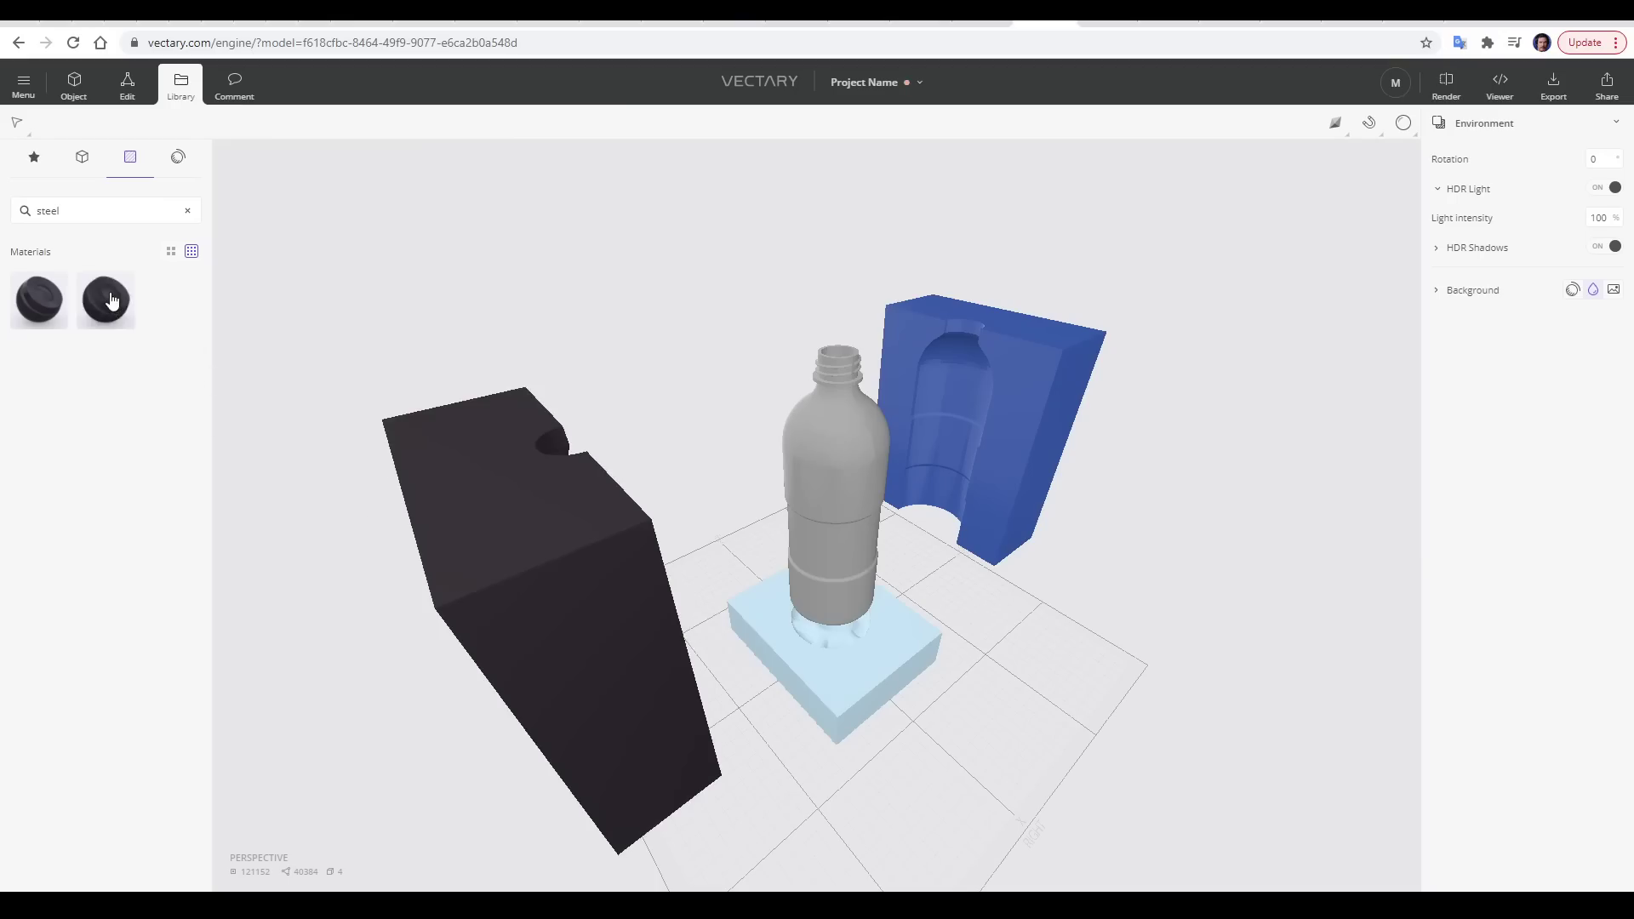
Step: Apply a material to the blue mould block and add a Table model to the empty scene
left_click_drag(110, 300, 1034, 378)
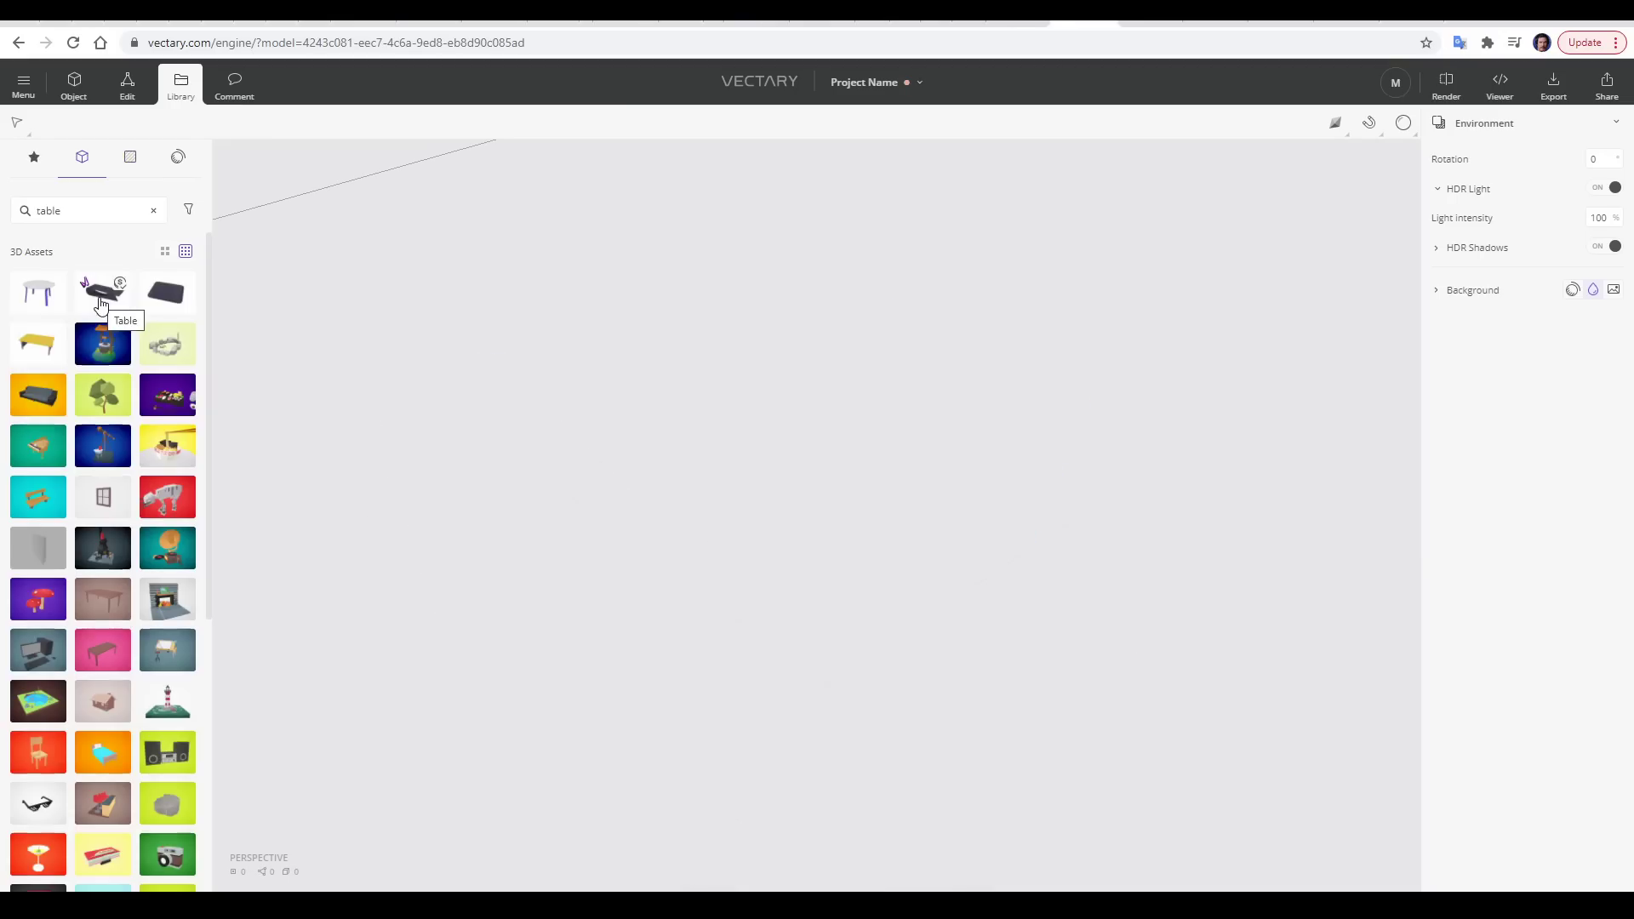
left_click_drag(100, 303, 853, 547)
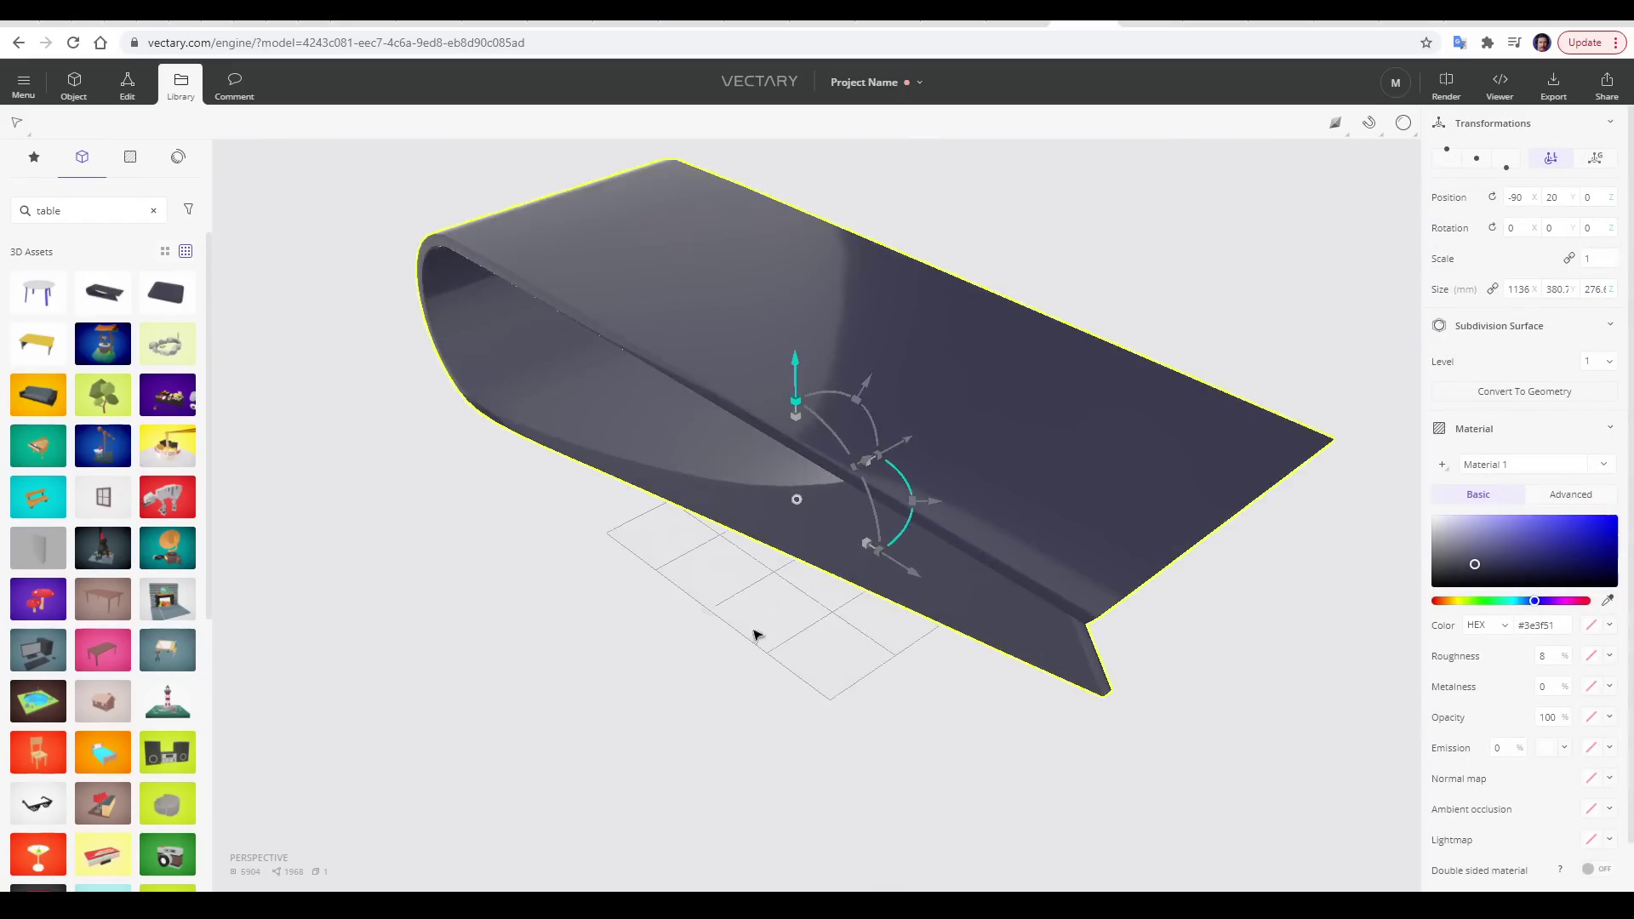
left_click_drag(755, 631, 934, 535)
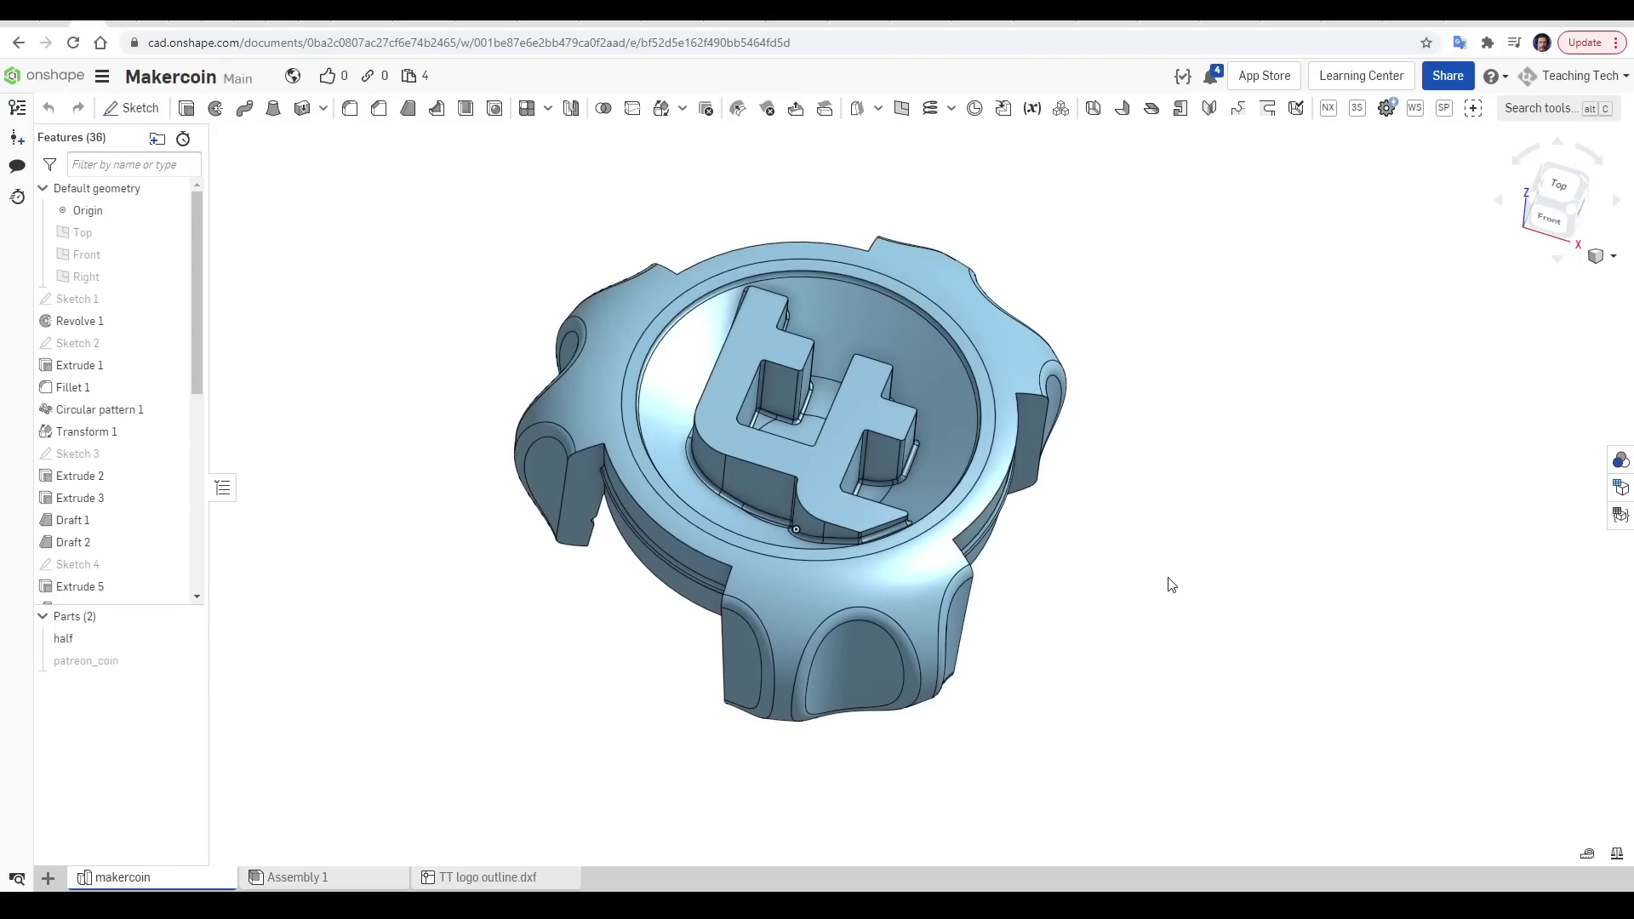
Step: Export the 'half' part as a binary millimetre STL at Fine resolution
right_click(101, 648)
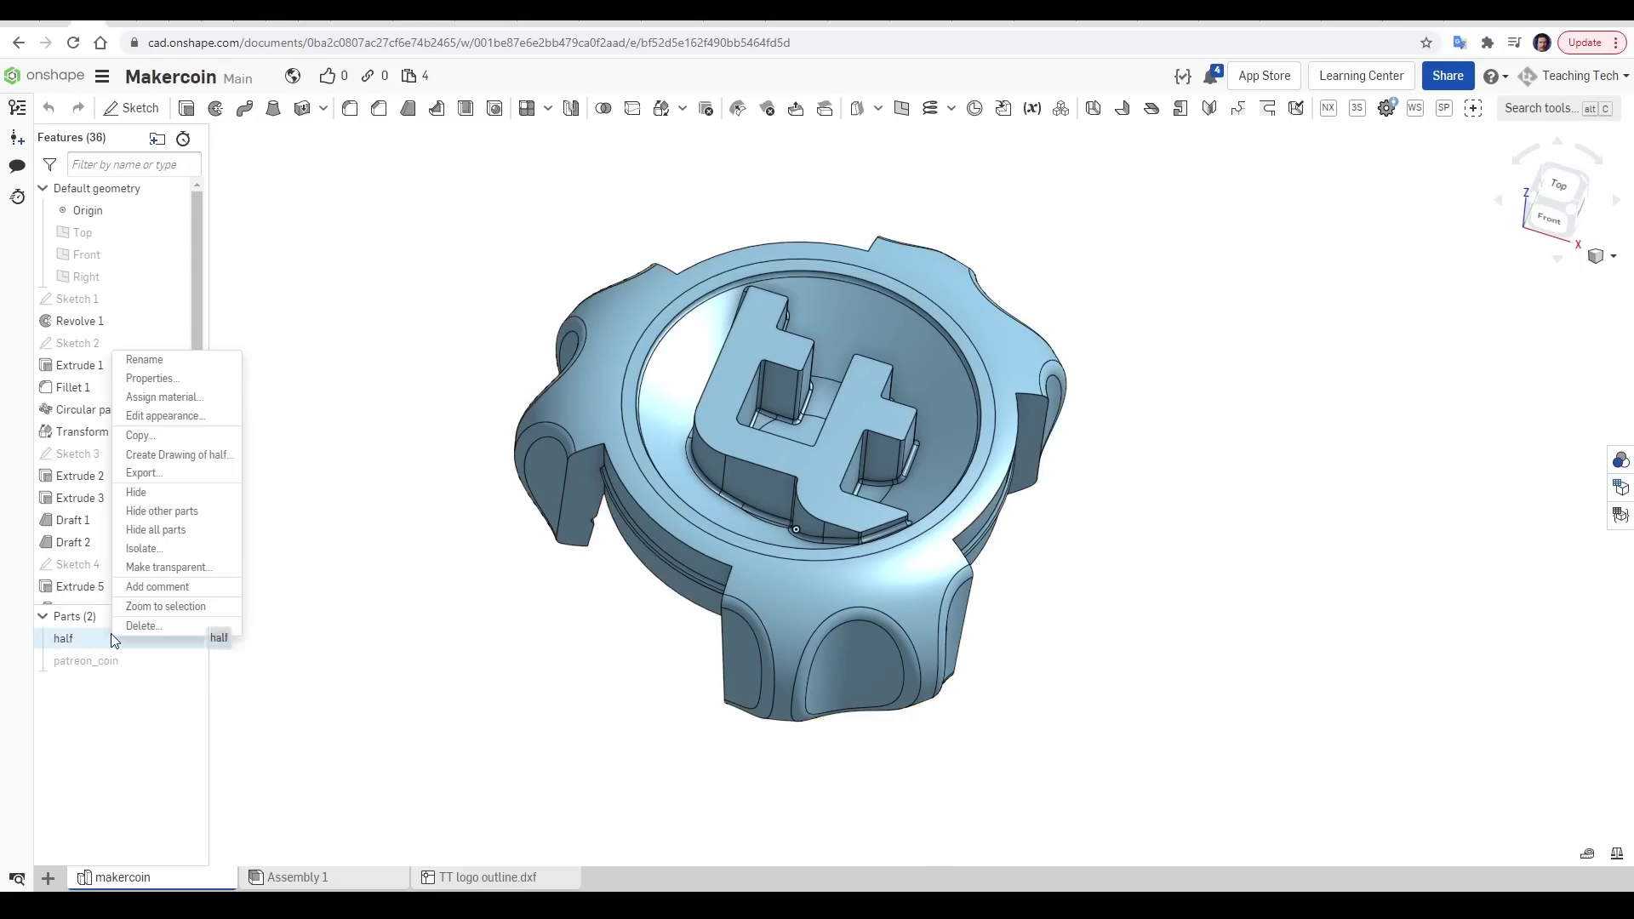
left_click(176, 475)
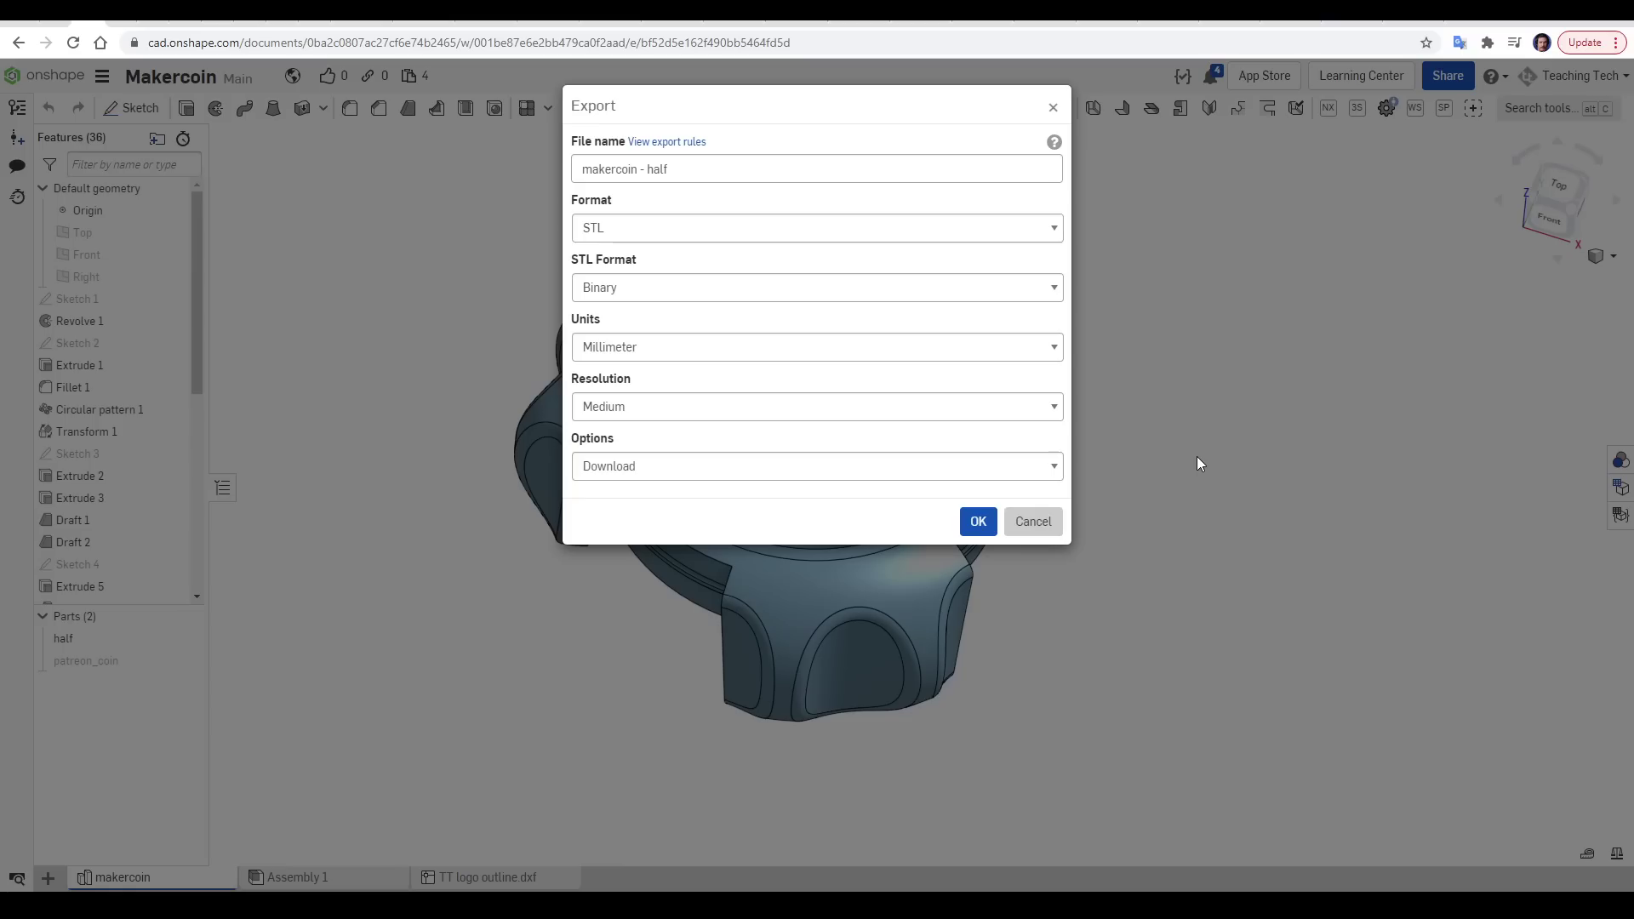
left_click(1049, 412)
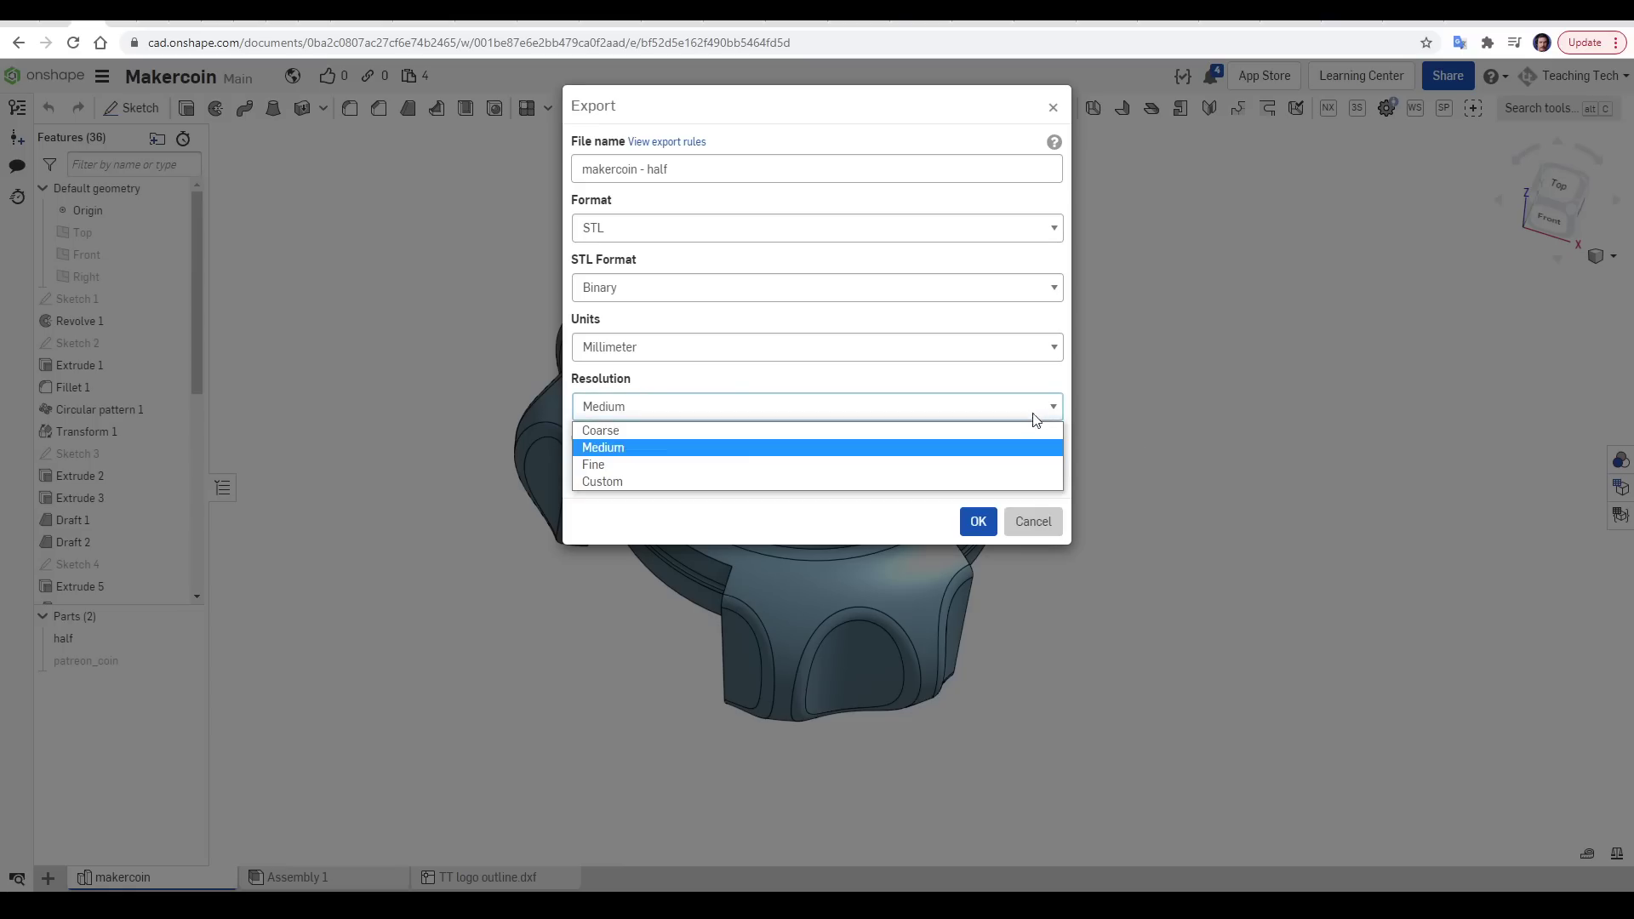
left_click(931, 463)
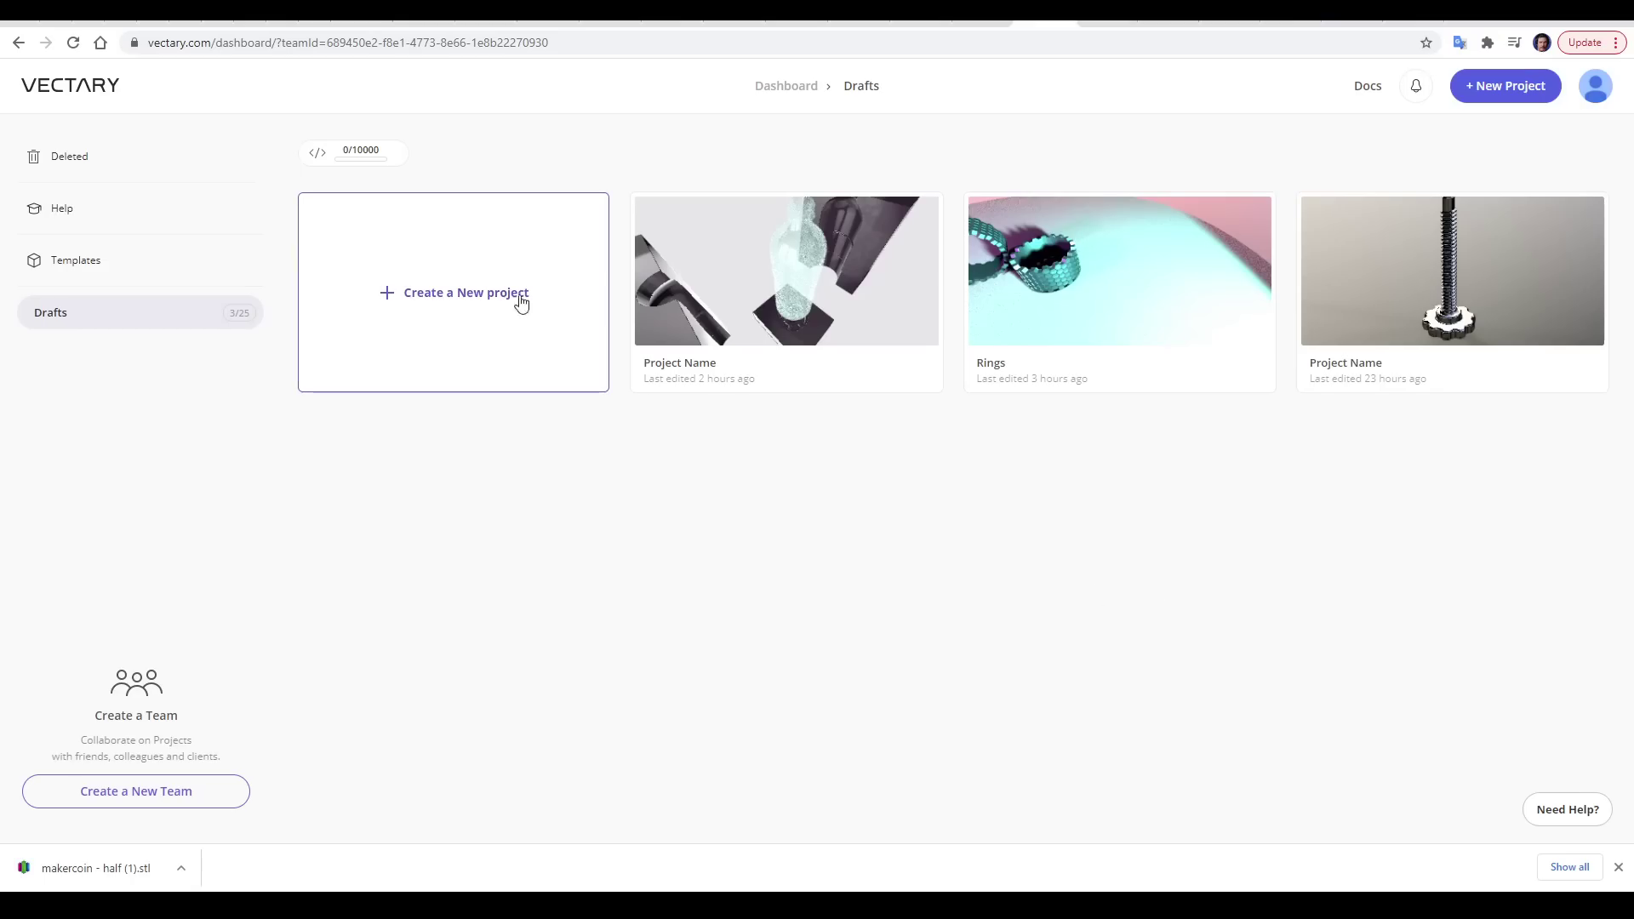
Step: Create a new project and import makercoin - half (1).stl, accepting the 167,162-polygon warning
left_click(499, 291)
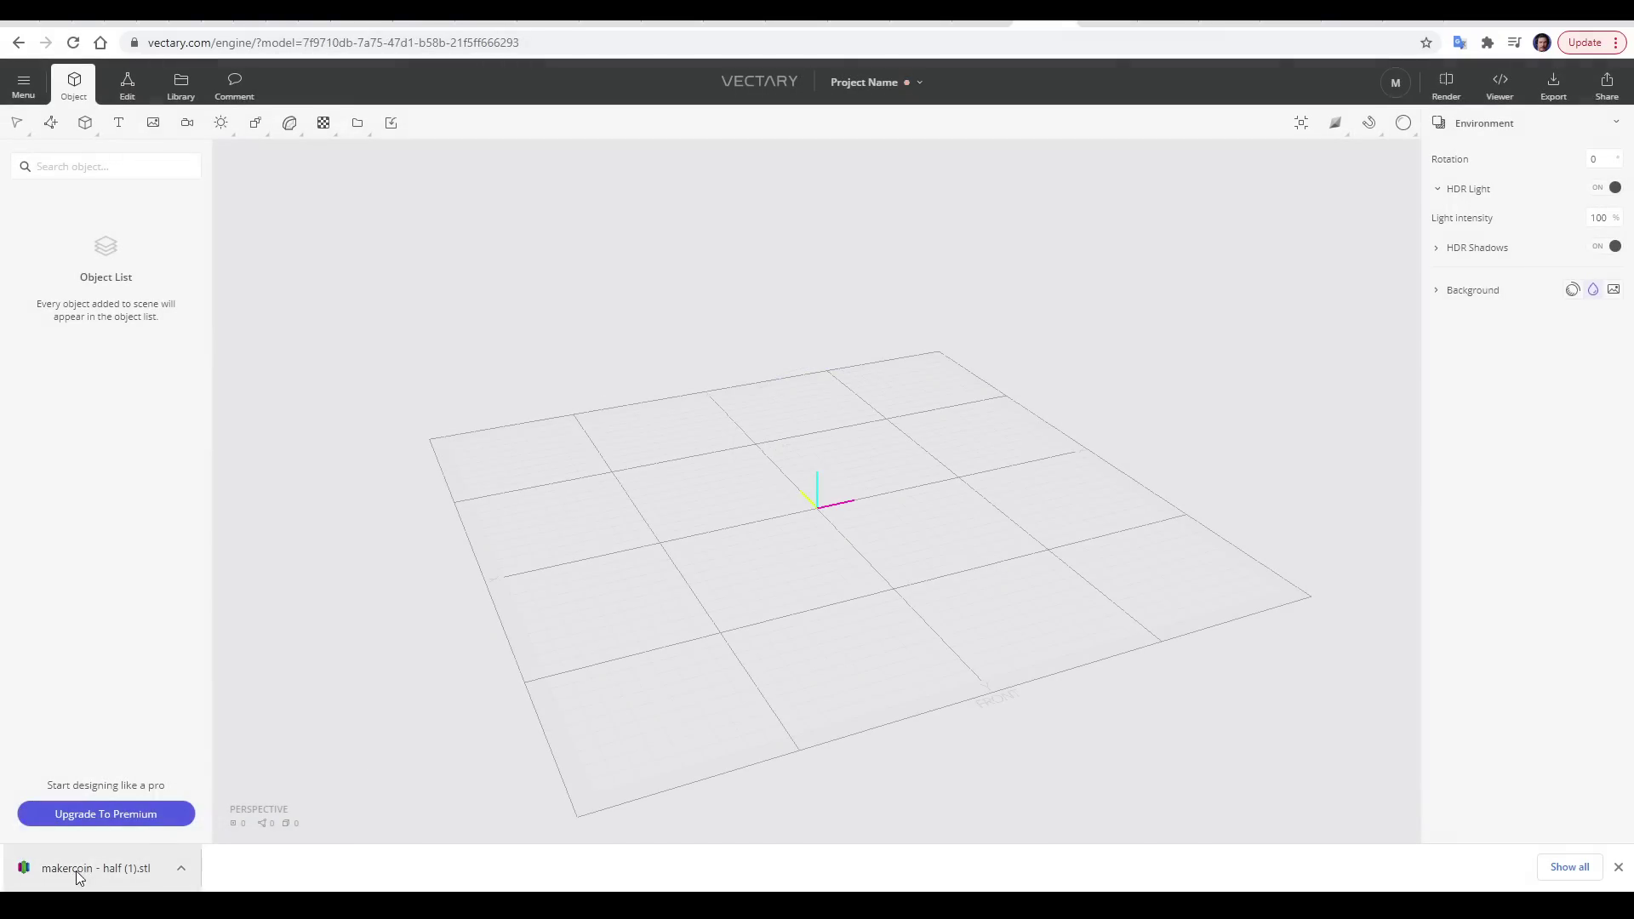
left_click_drag(79, 877, 770, 558)
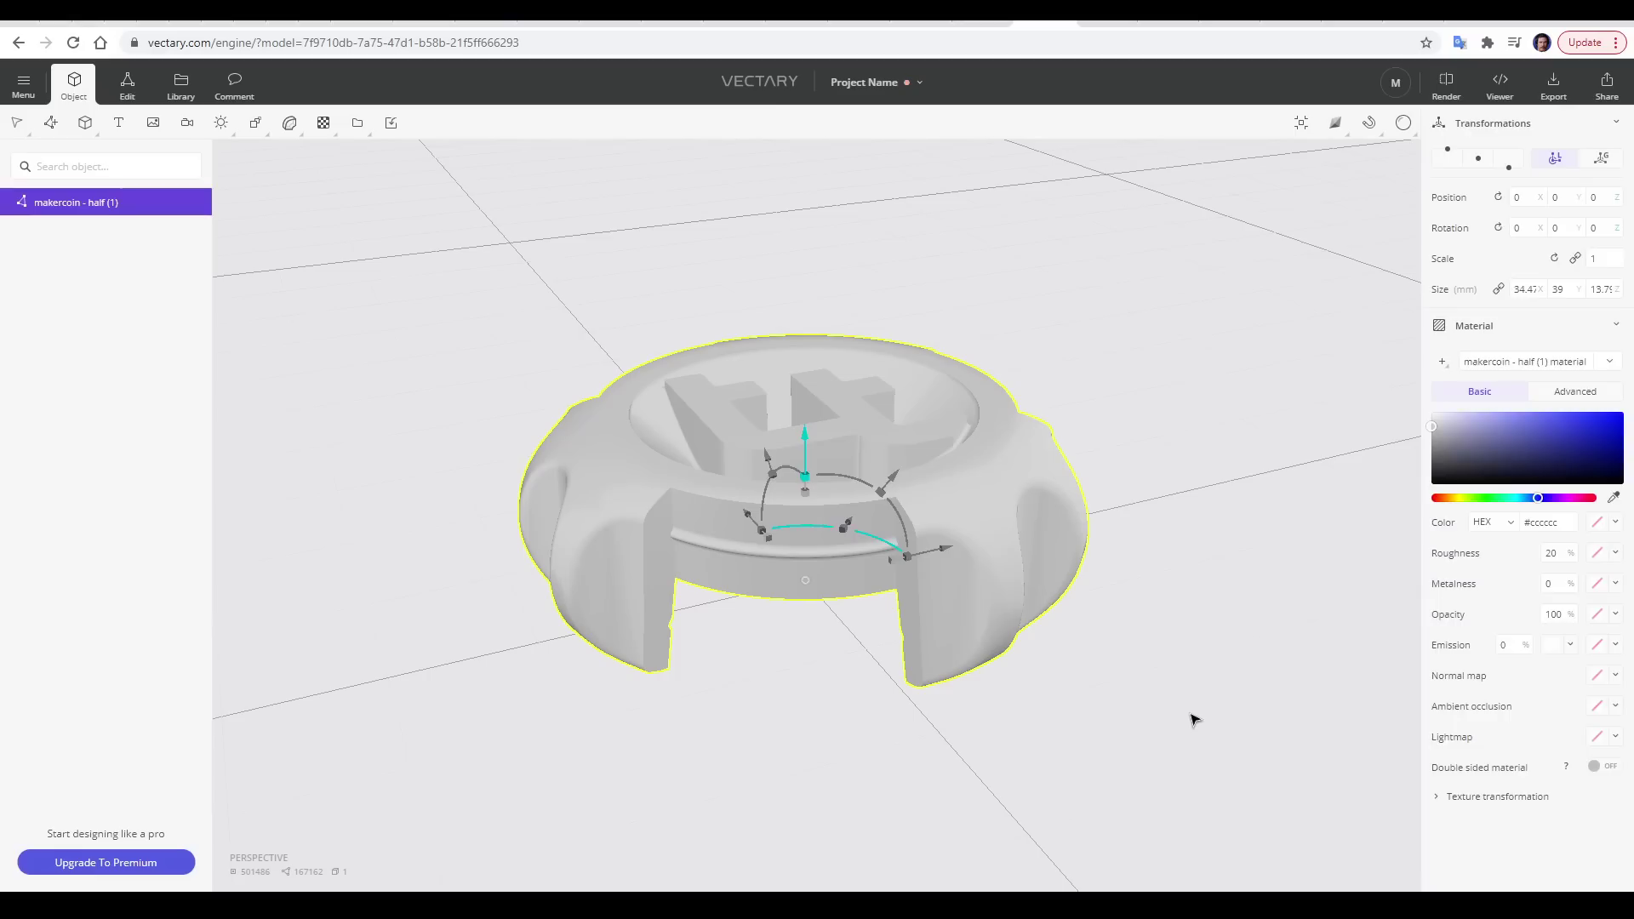
left_click(1193, 717)
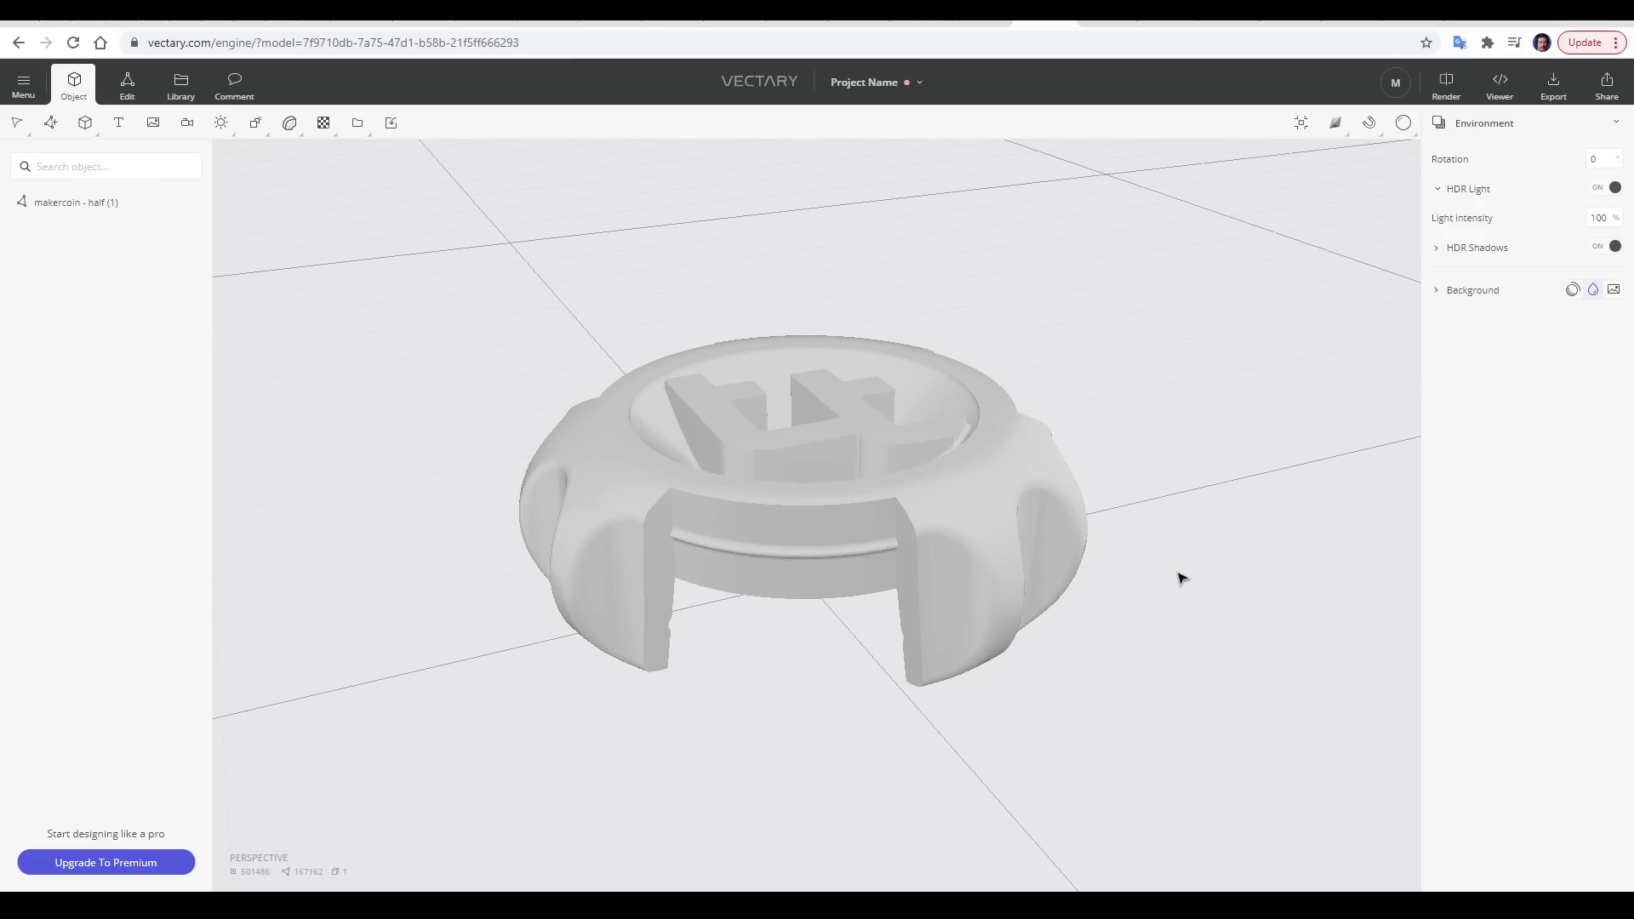
left_click_drag(1181, 579, 978, 577)
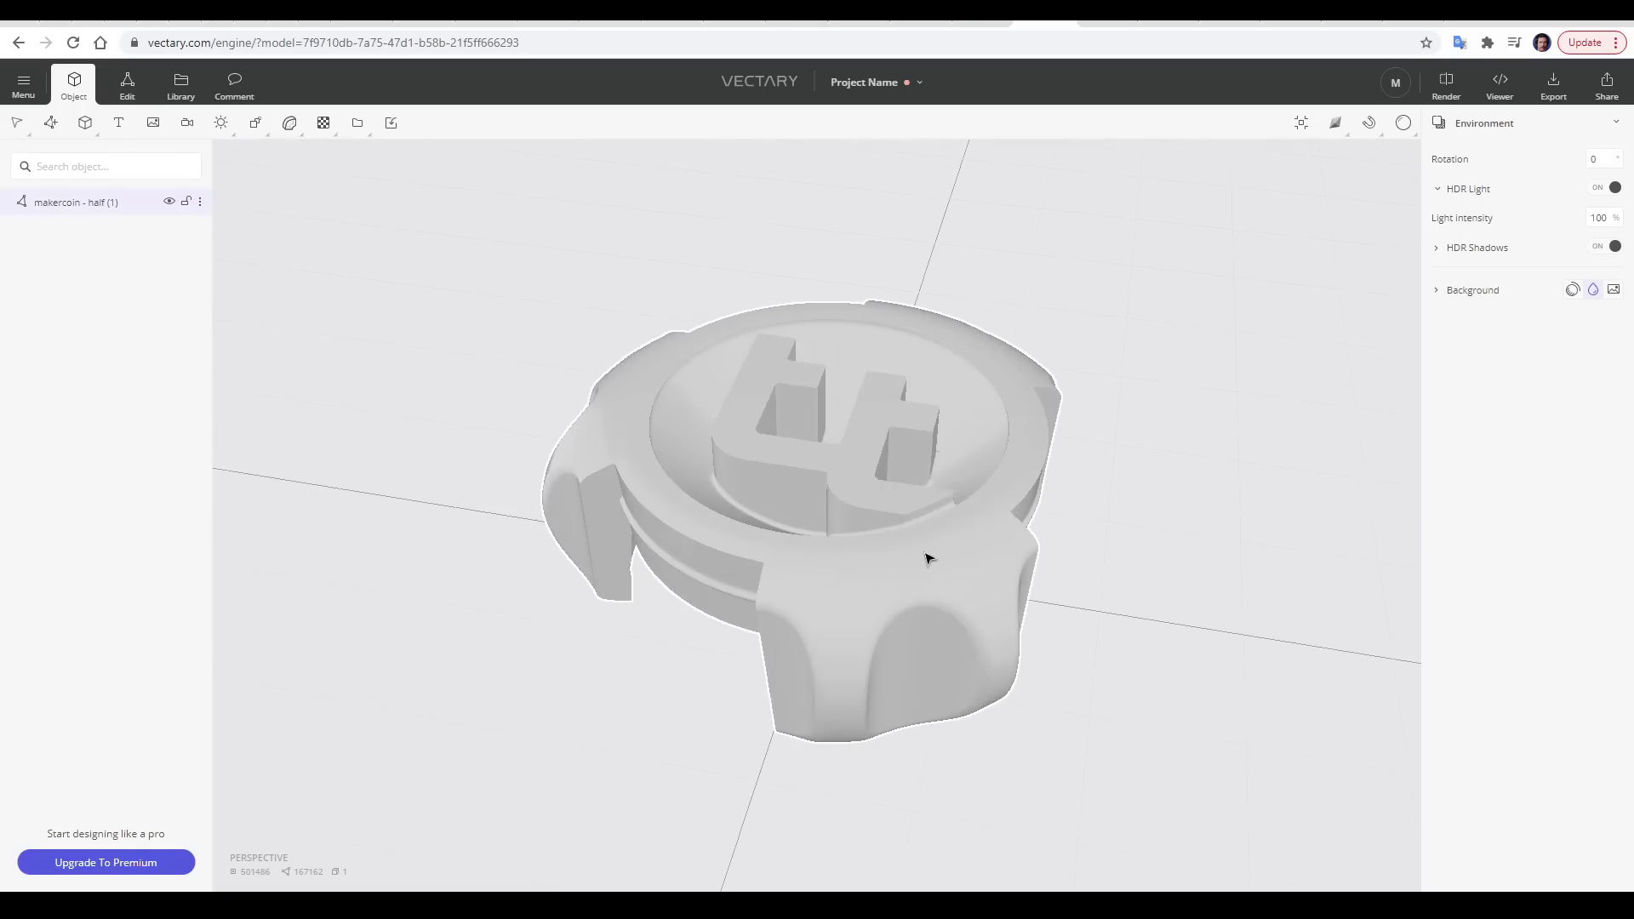
scroll(923, 553, "up", 3)
scroll(920, 548, "down", 3)
scroll(919, 548, "up", 2)
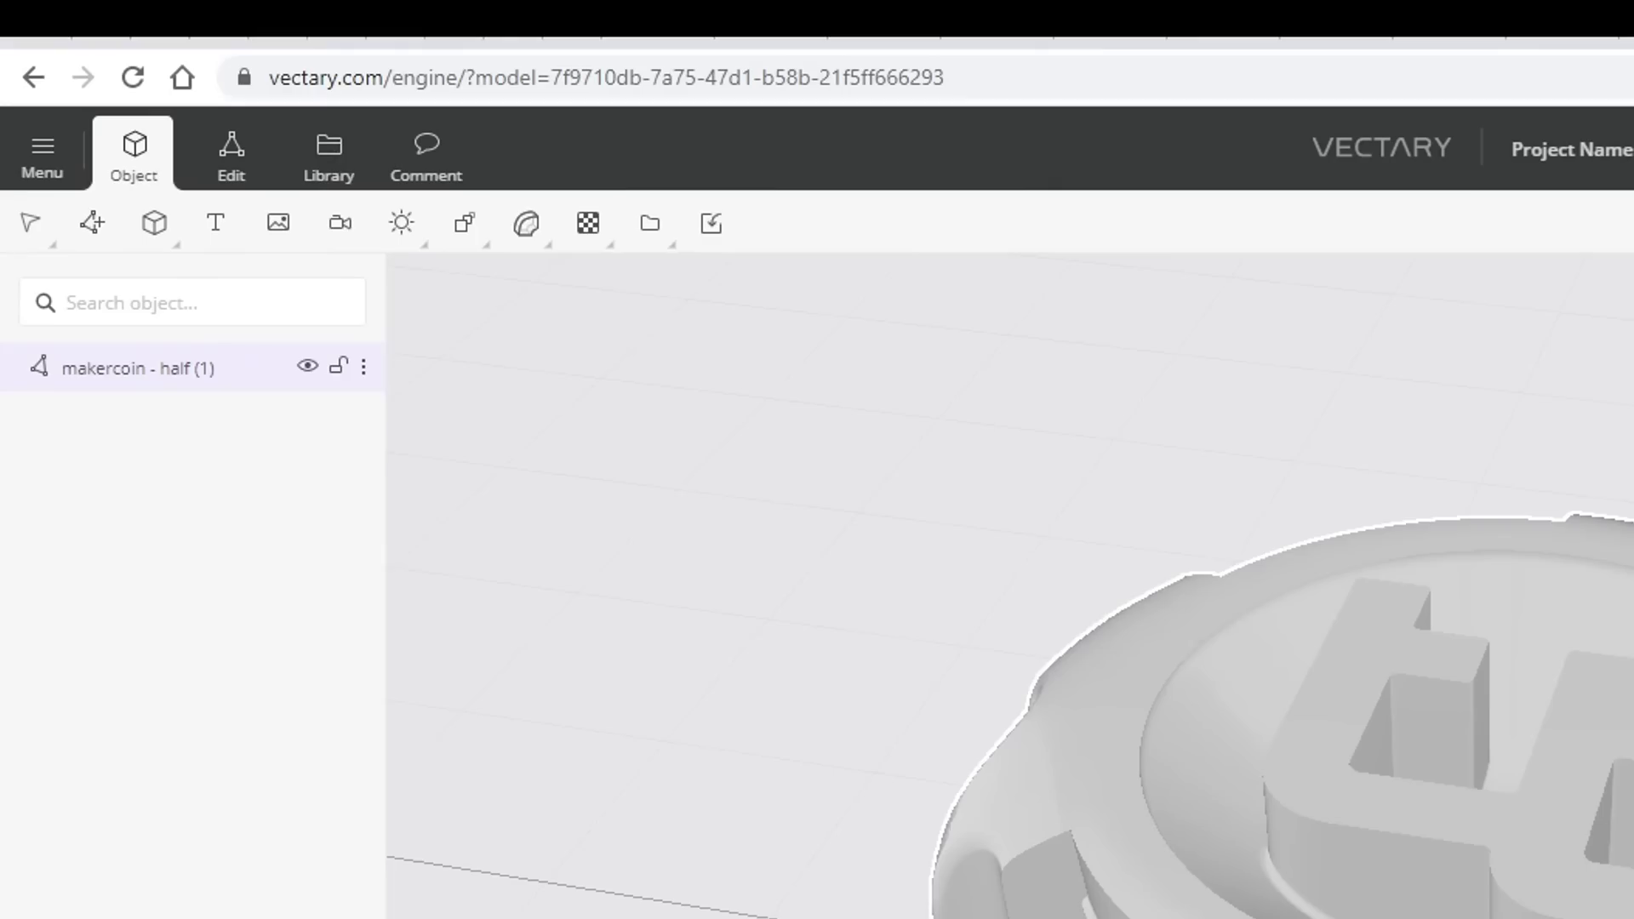
left_click(565, 510)
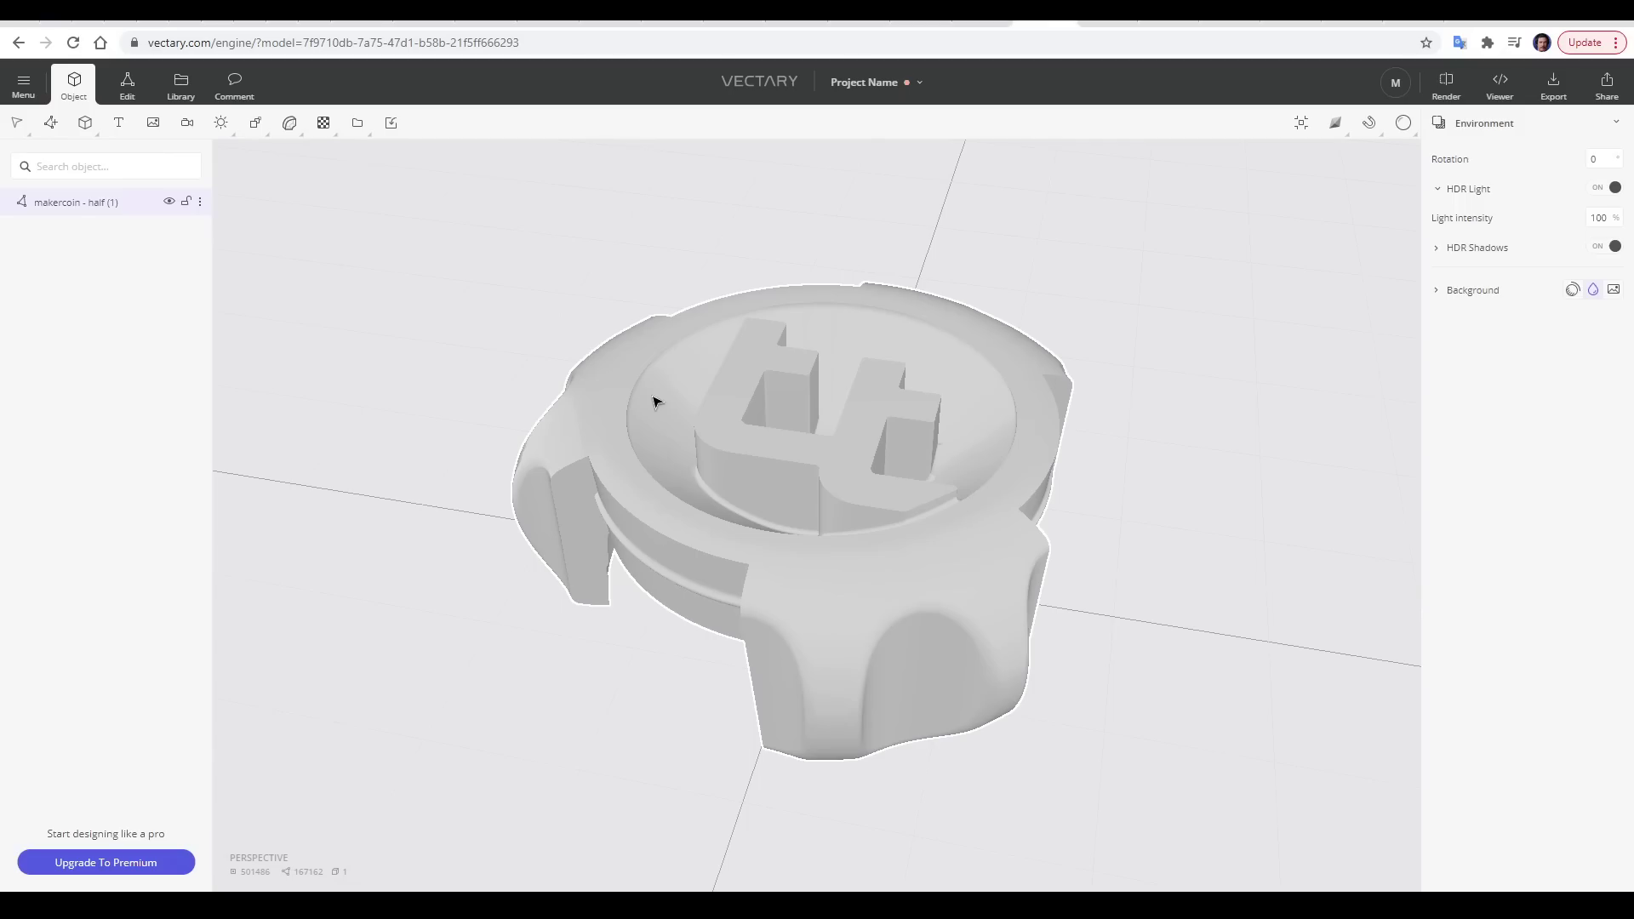
left_click(656, 405)
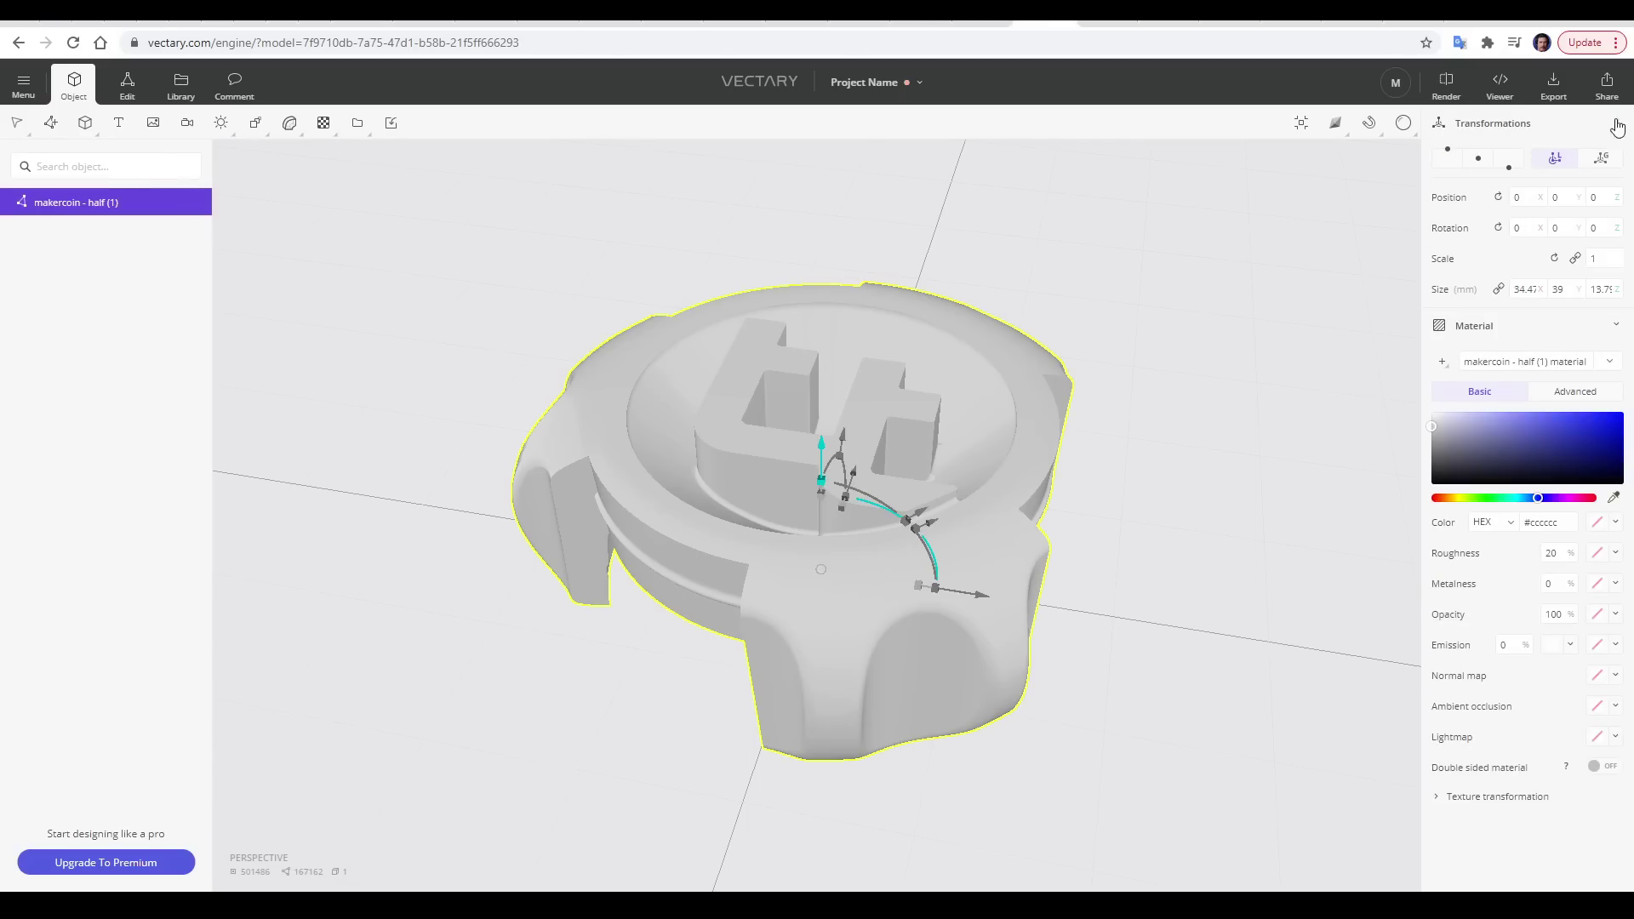
left_click_drag(1260, 614, 1009, 570)
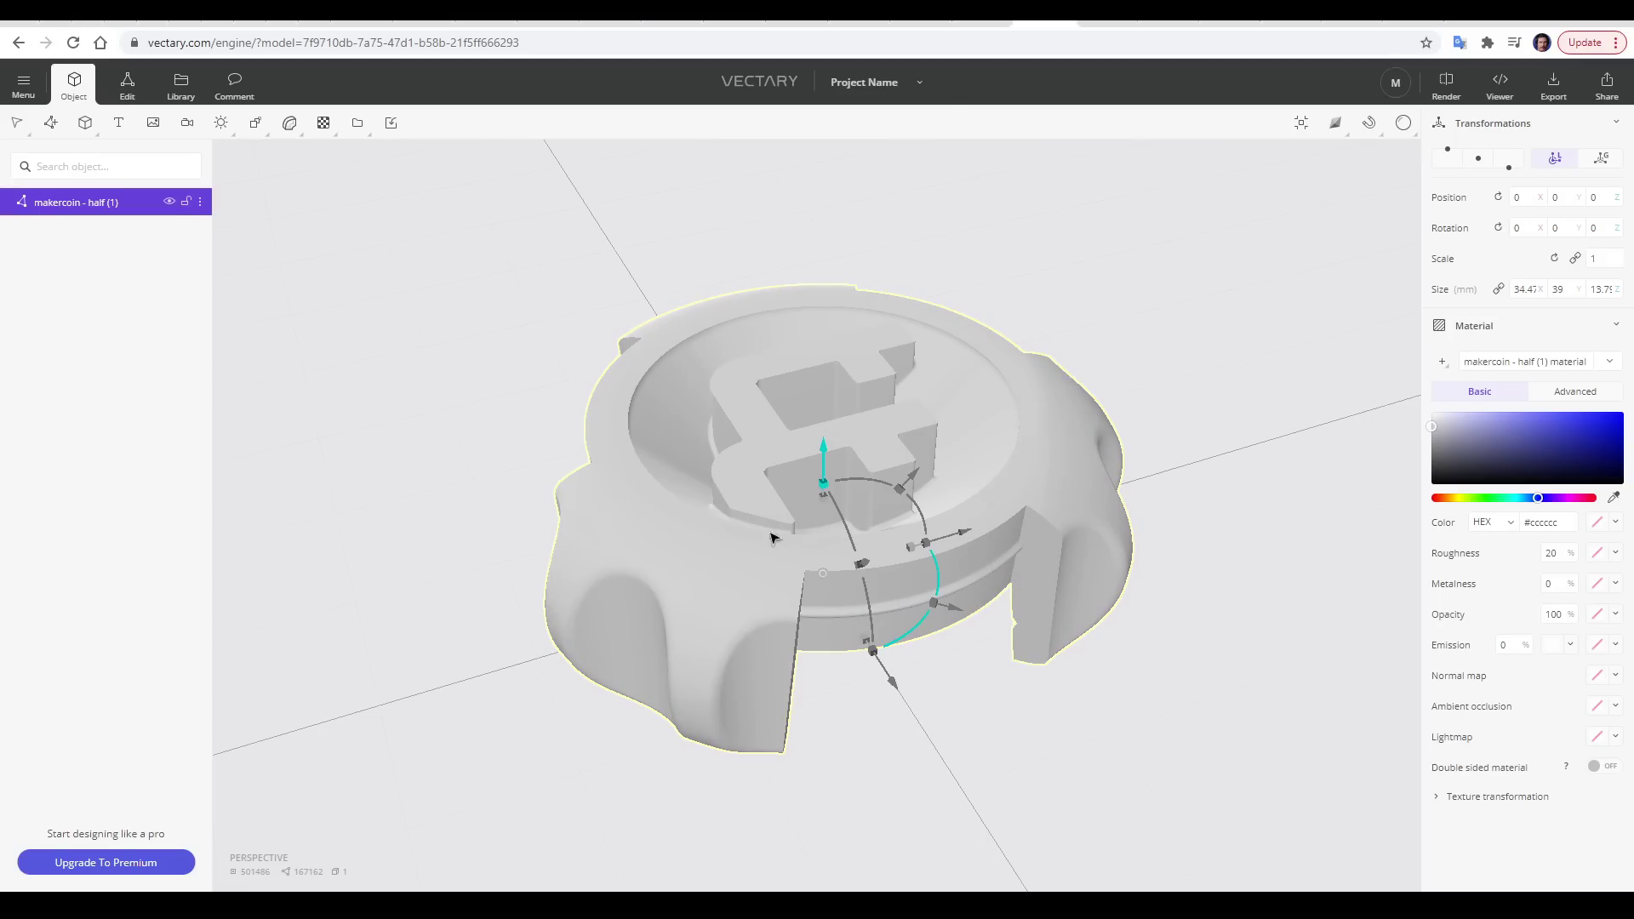
left_click_drag(967, 546, 923, 504)
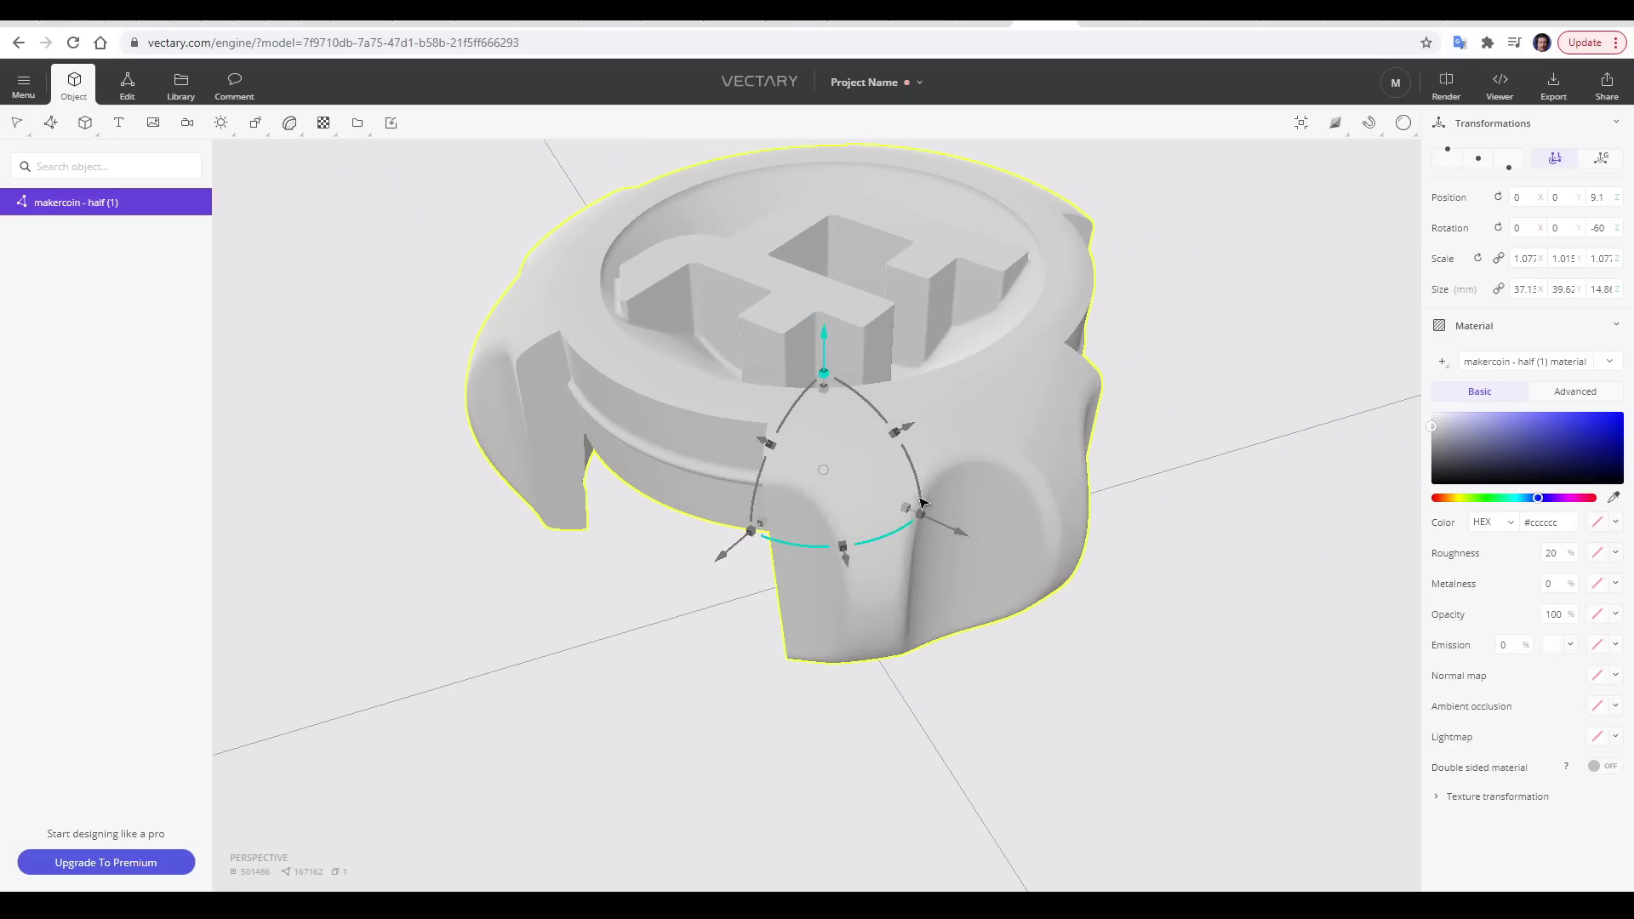
key("ctrl+z")
key("ctrl+z")
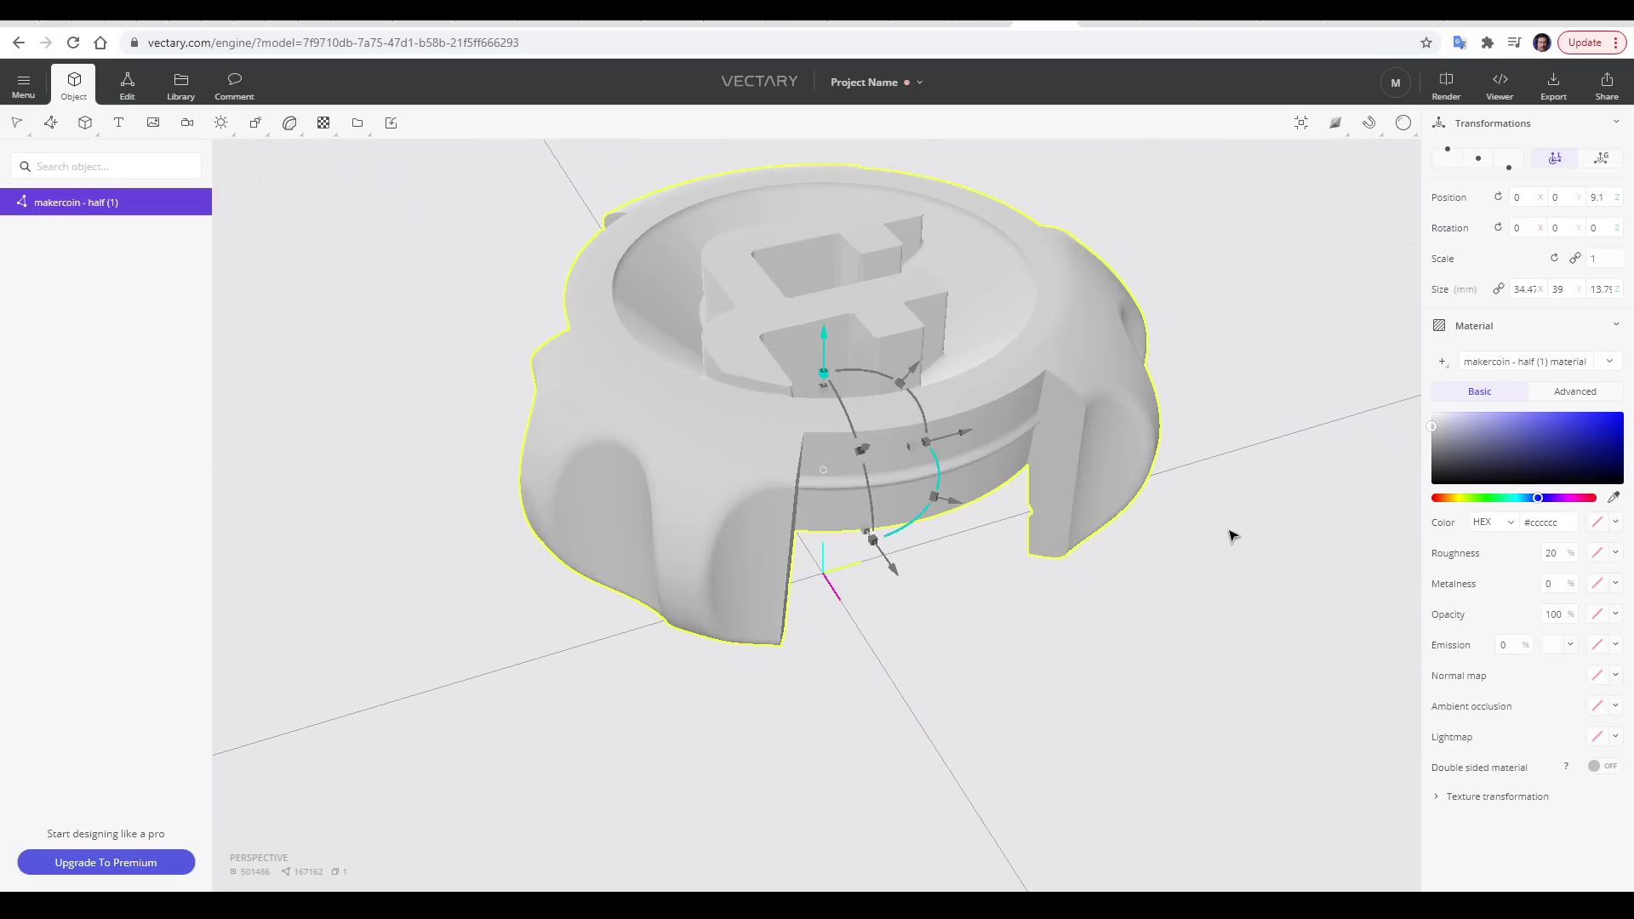
key("ctrl+z")
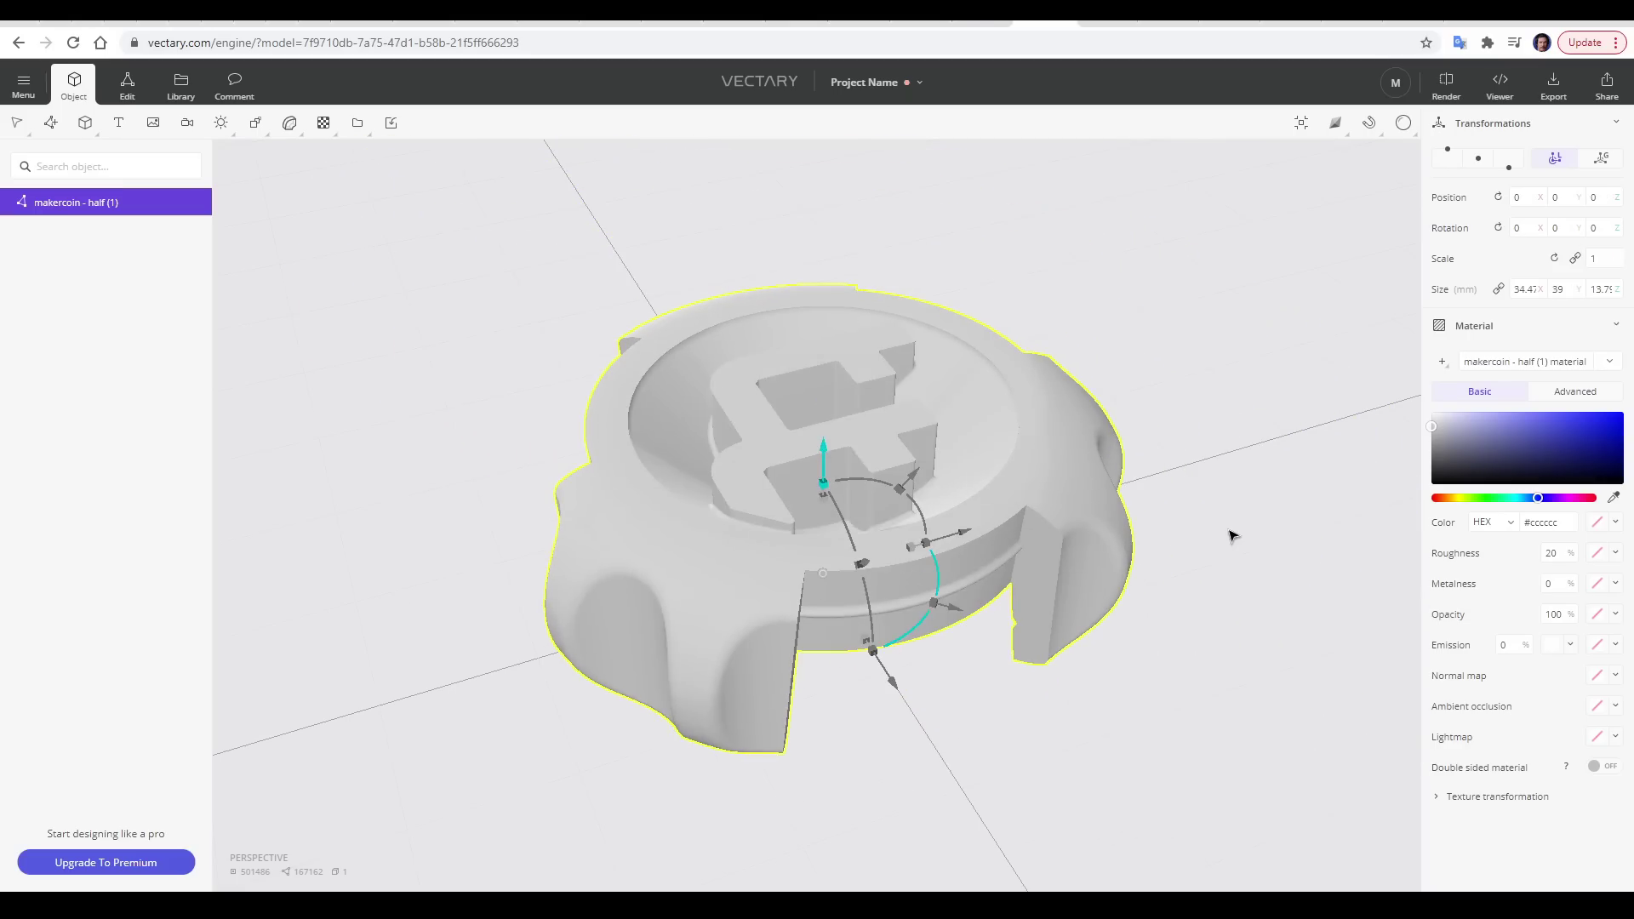
left_click(1232, 535)
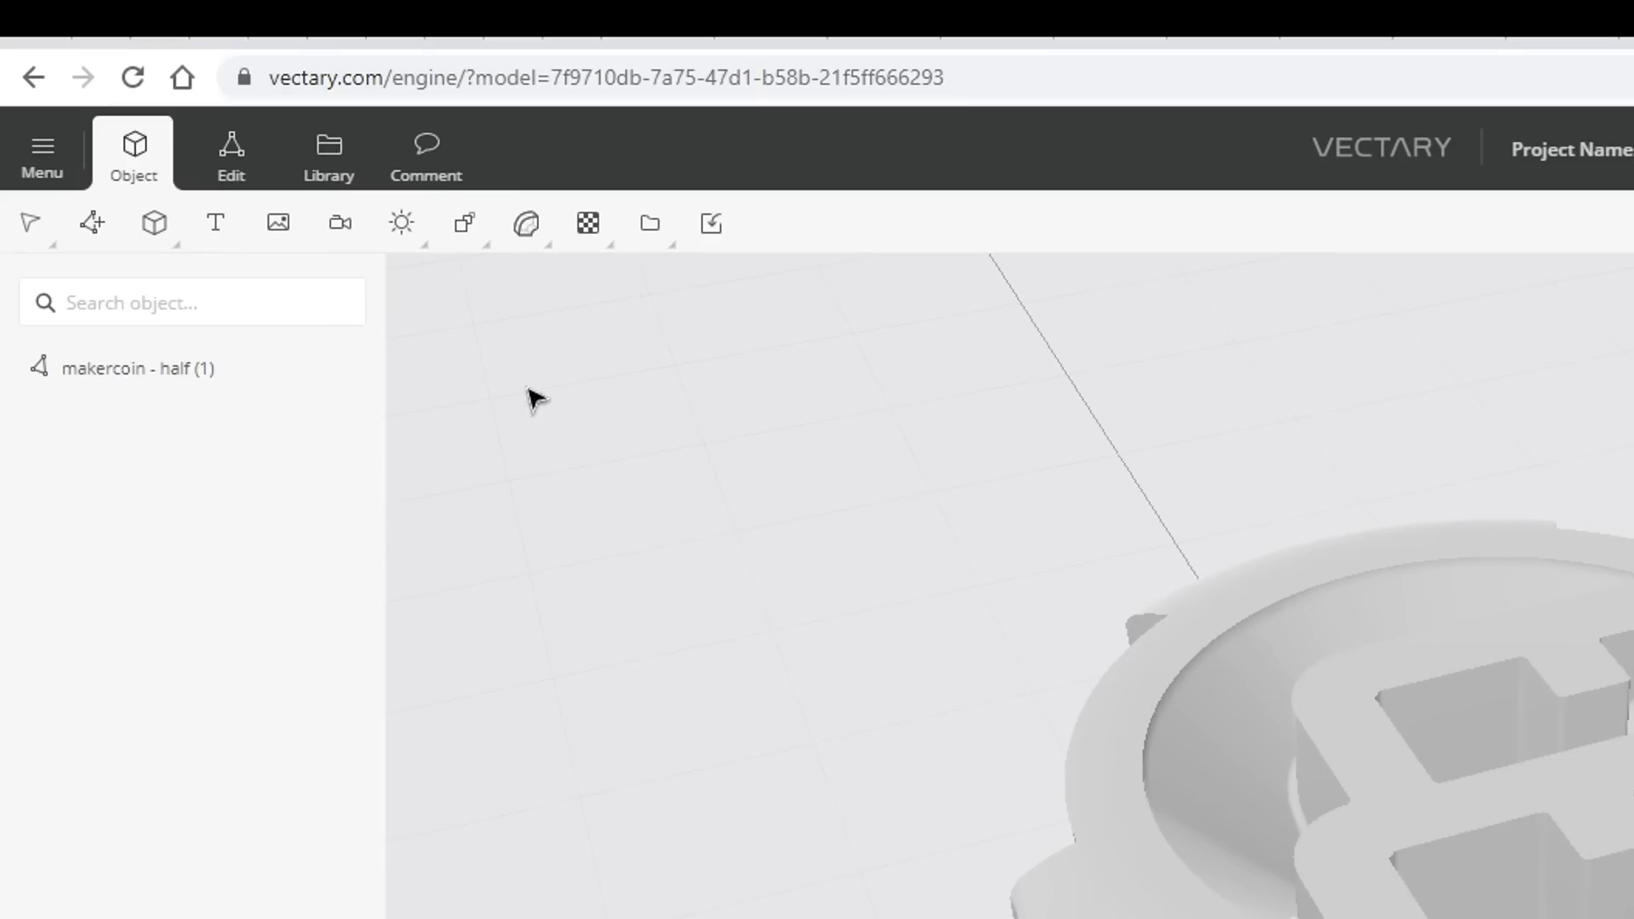
Step: Browse the library's 3D assets, materials and environment lighting presets
left_click(330, 166)
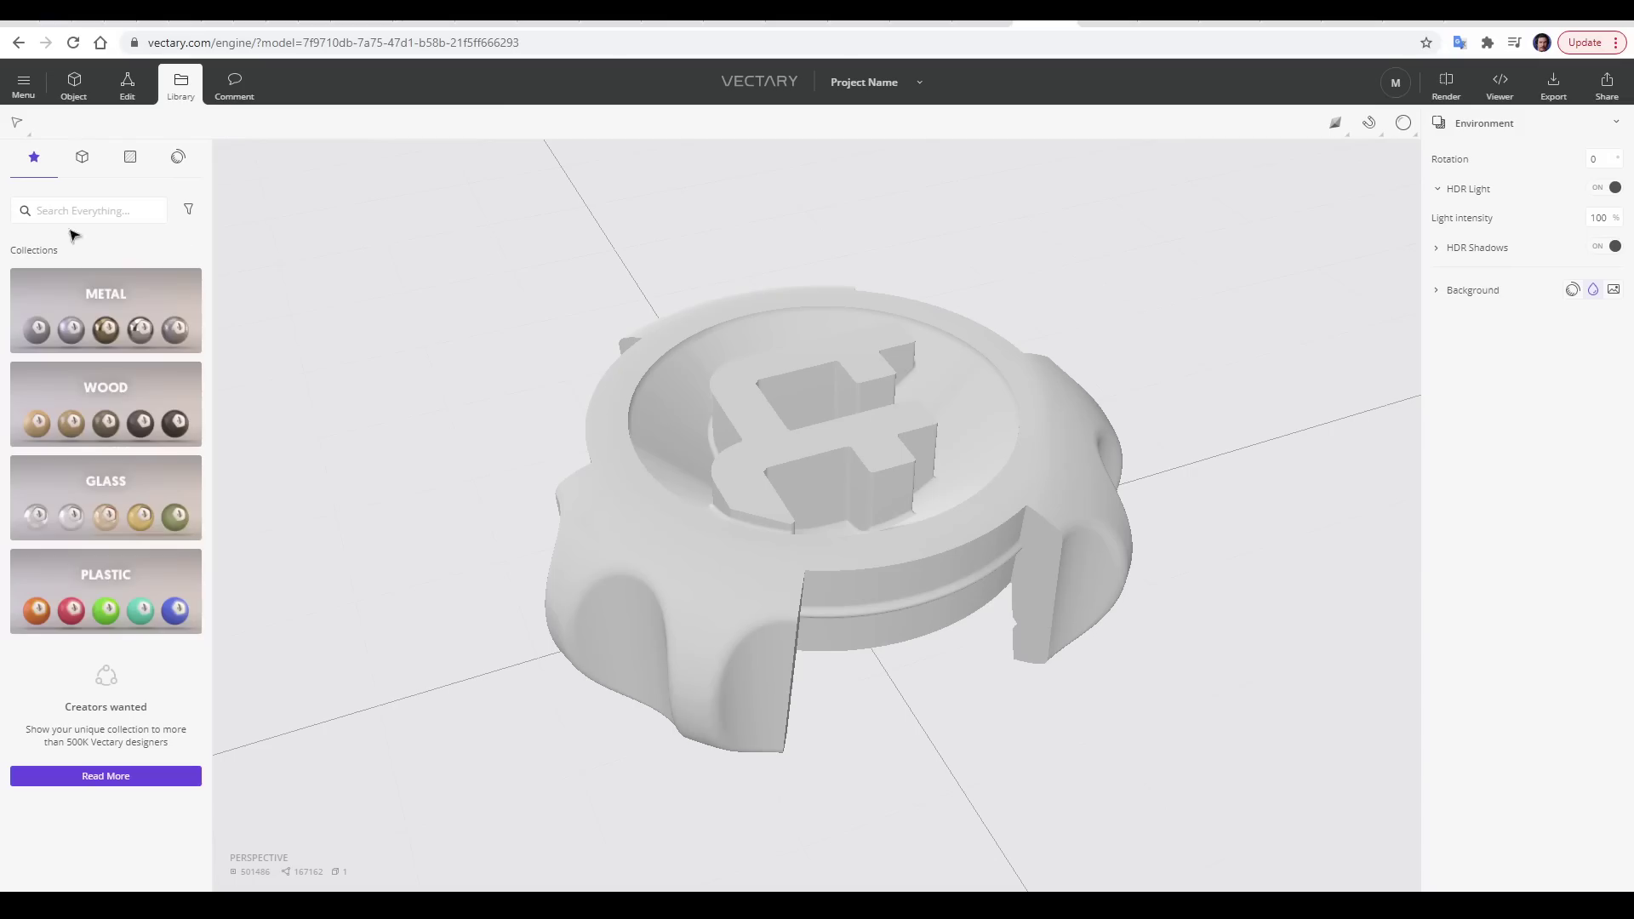
left_click(85, 161)
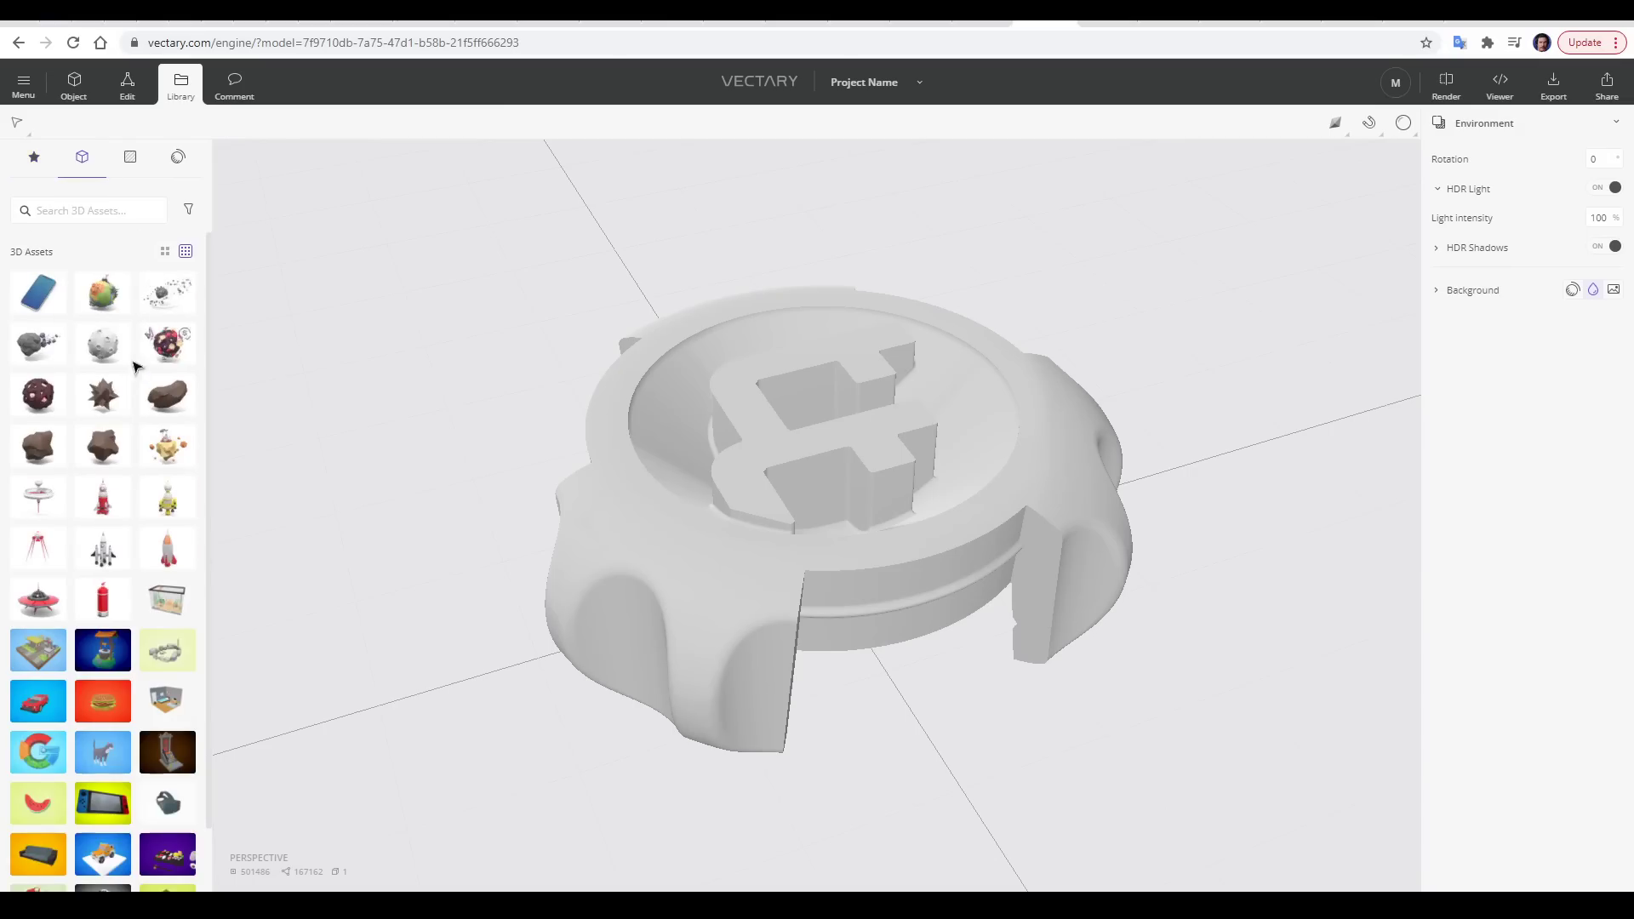
scroll(82, 468, "down", 5)
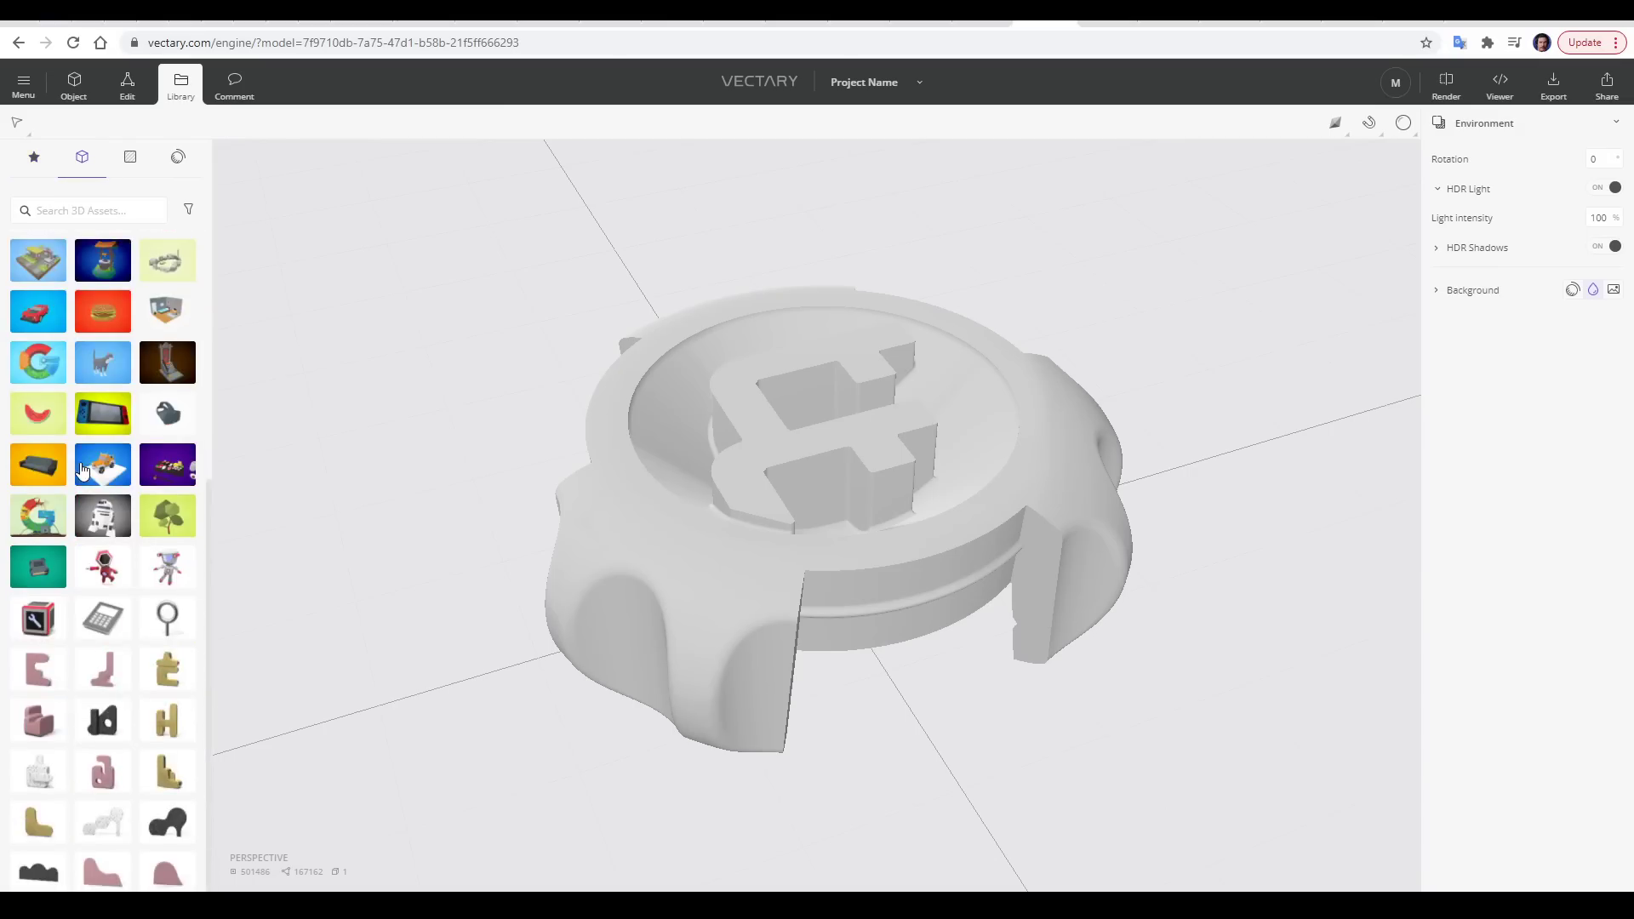
scroll(82, 468, "down", 10)
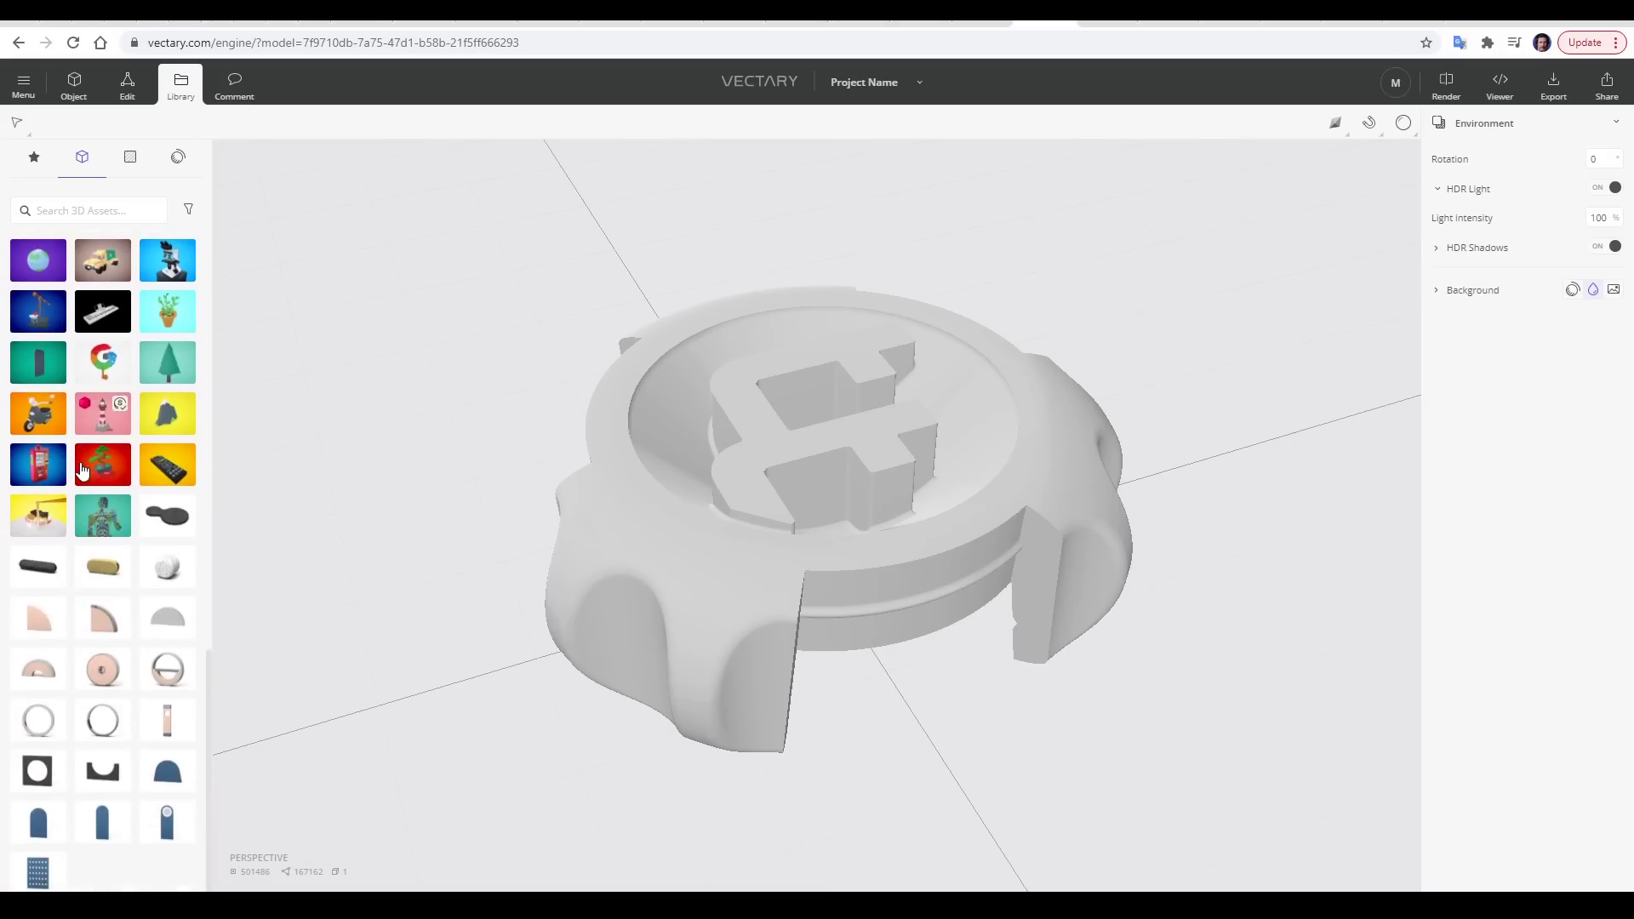
left_click(130, 157)
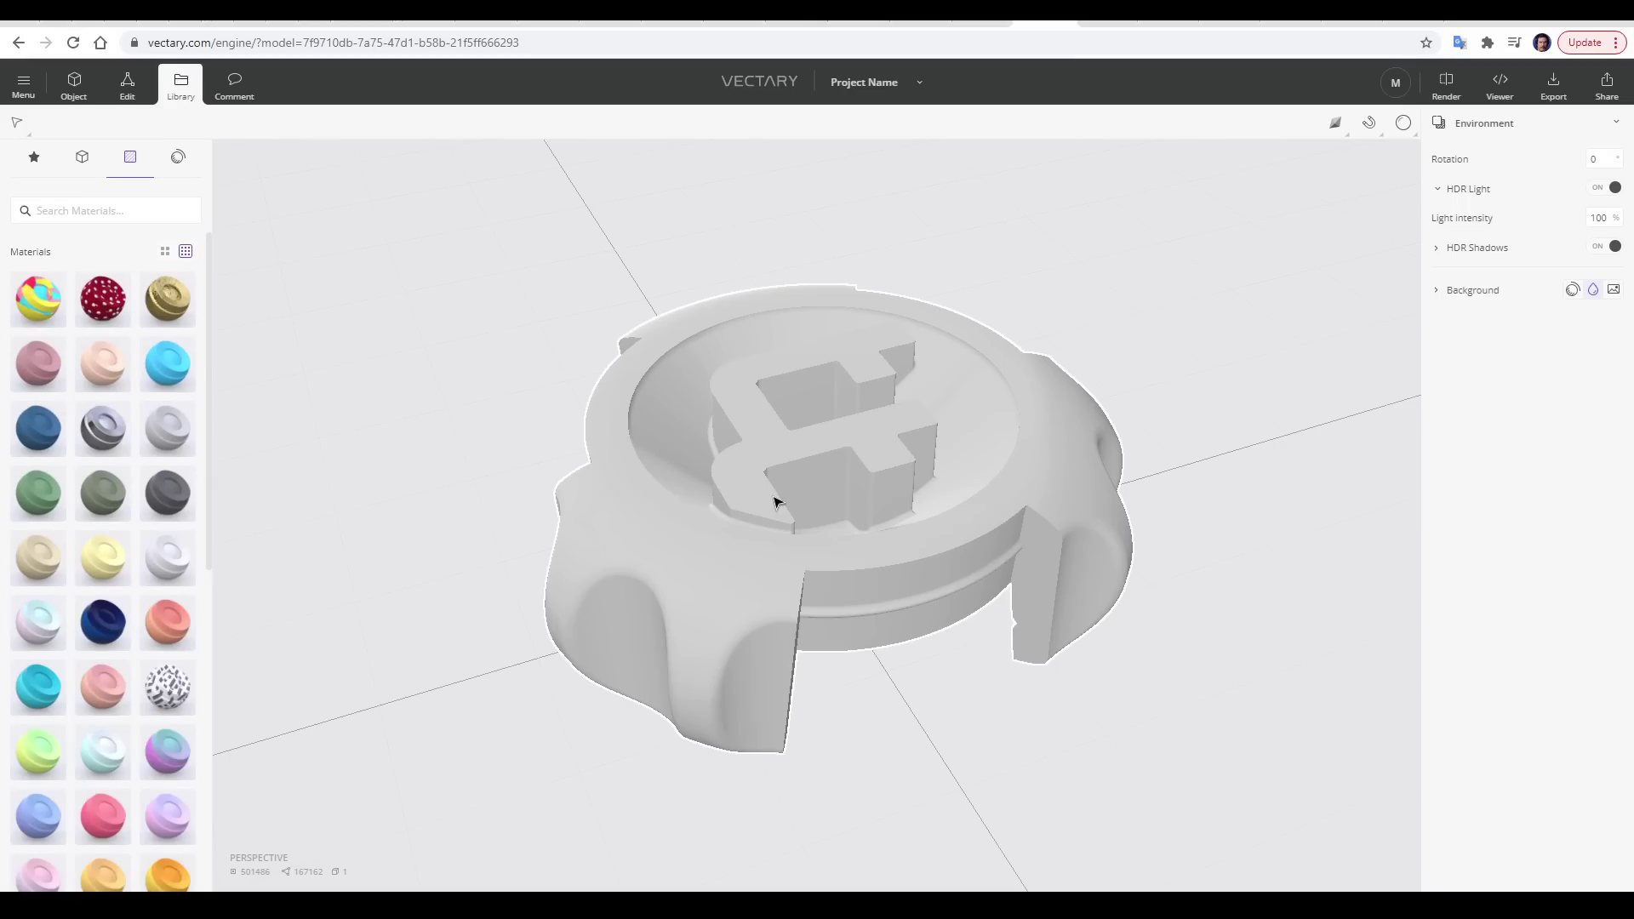
scroll(188, 256, "down", 3)
left_click(179, 159)
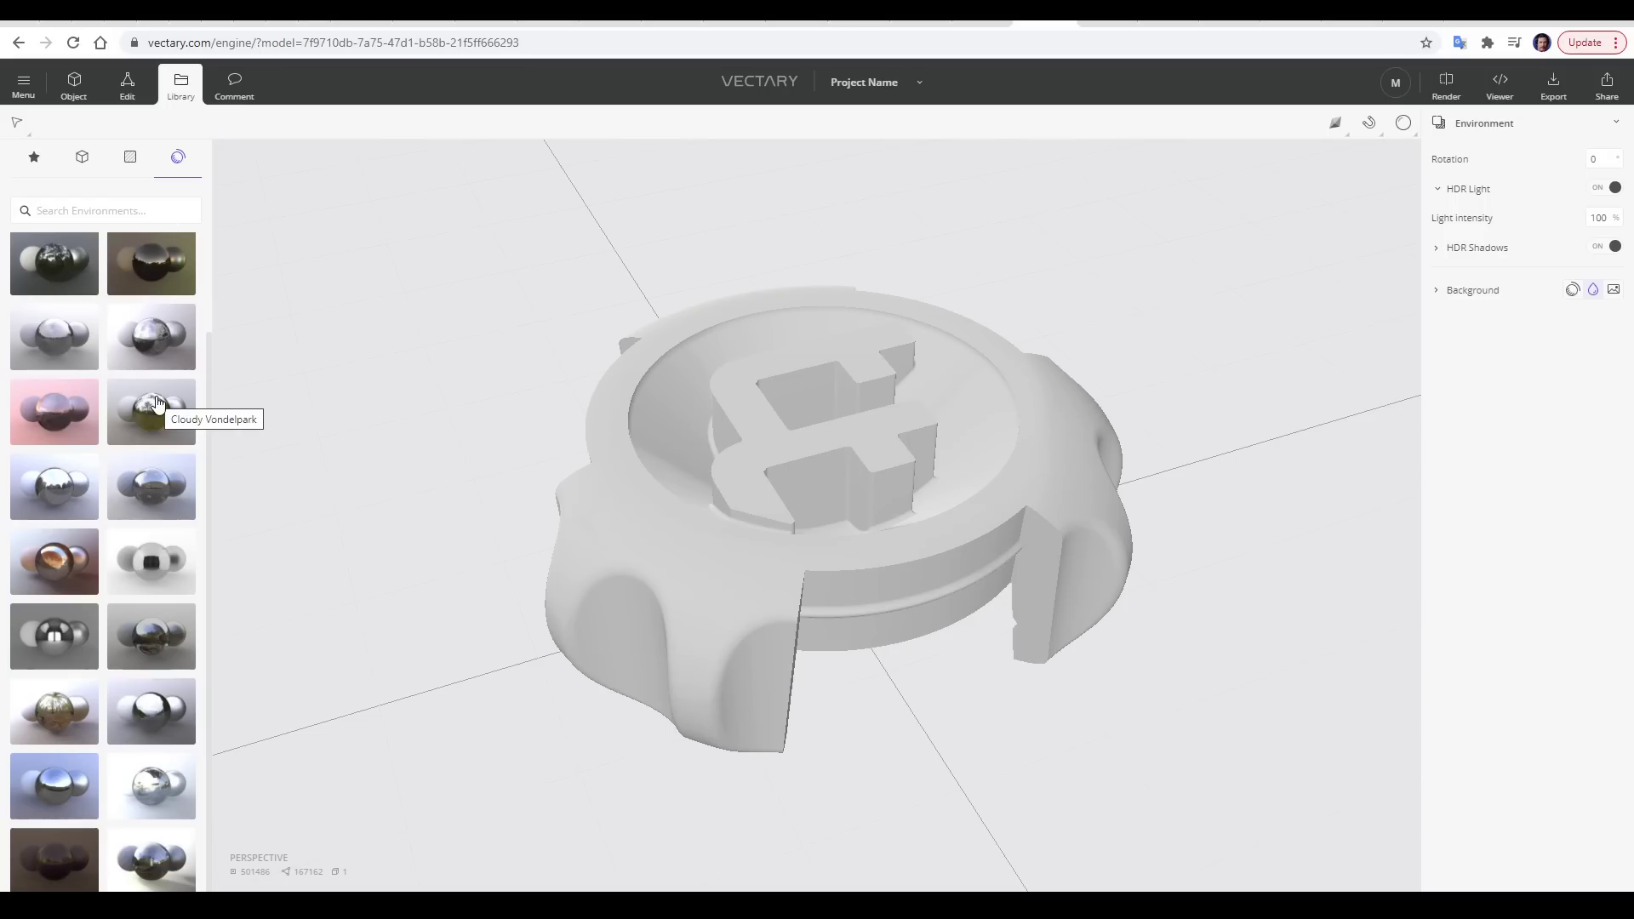
left_click(133, 165)
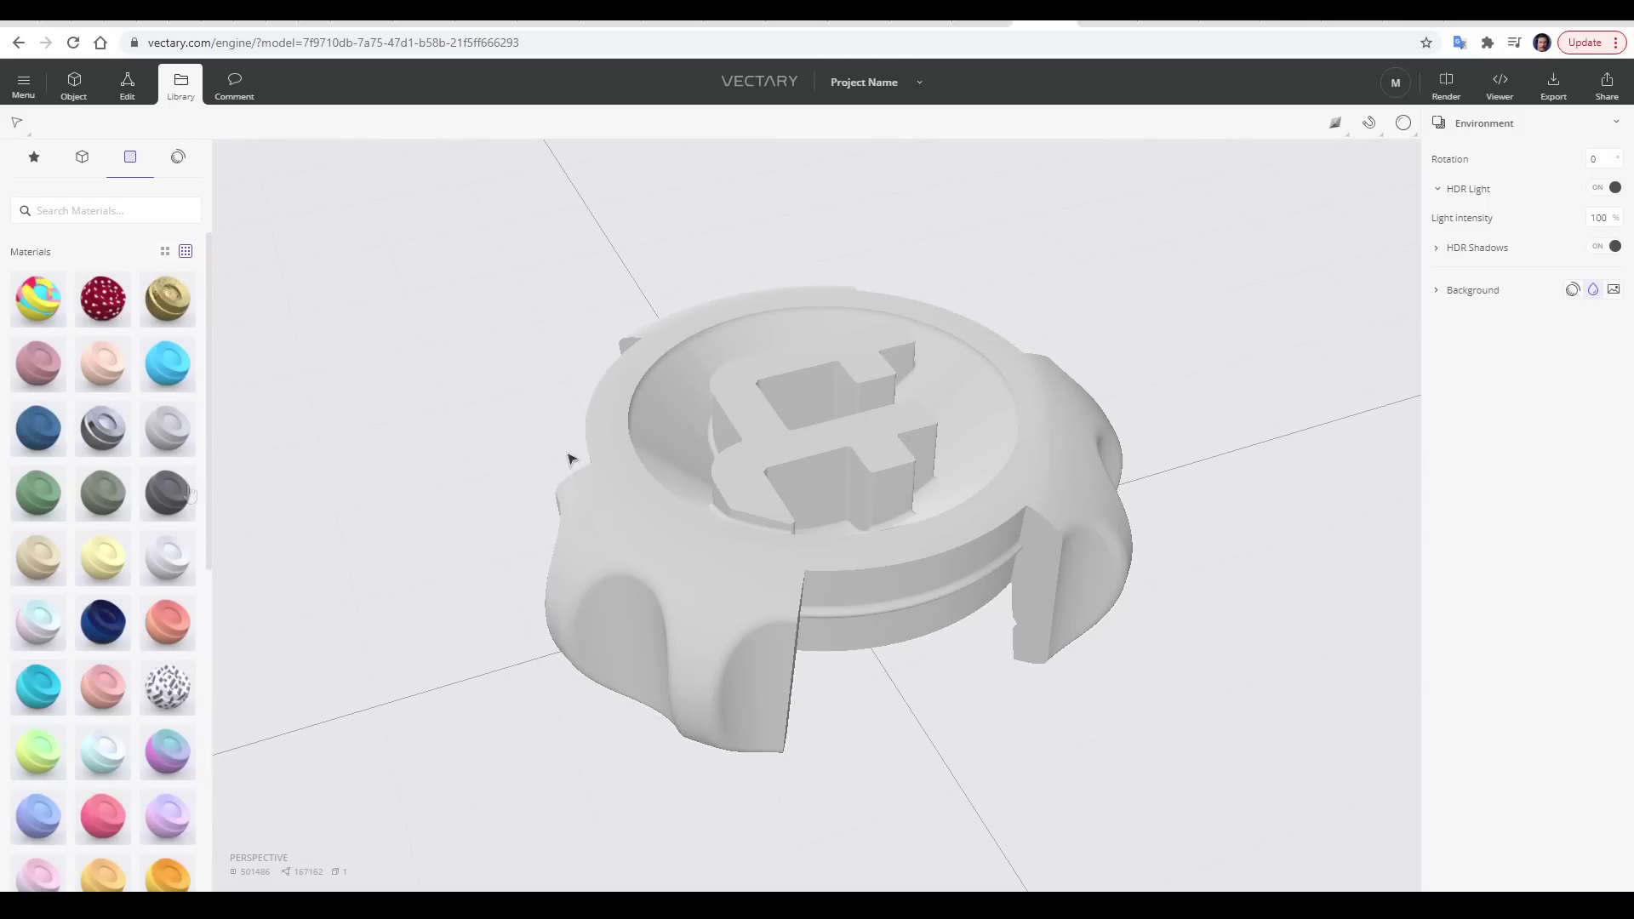
Step: Search the materials for aluminium and apply Grey aluminium glossy to the coin
left_click(119, 215)
type("aluminium")
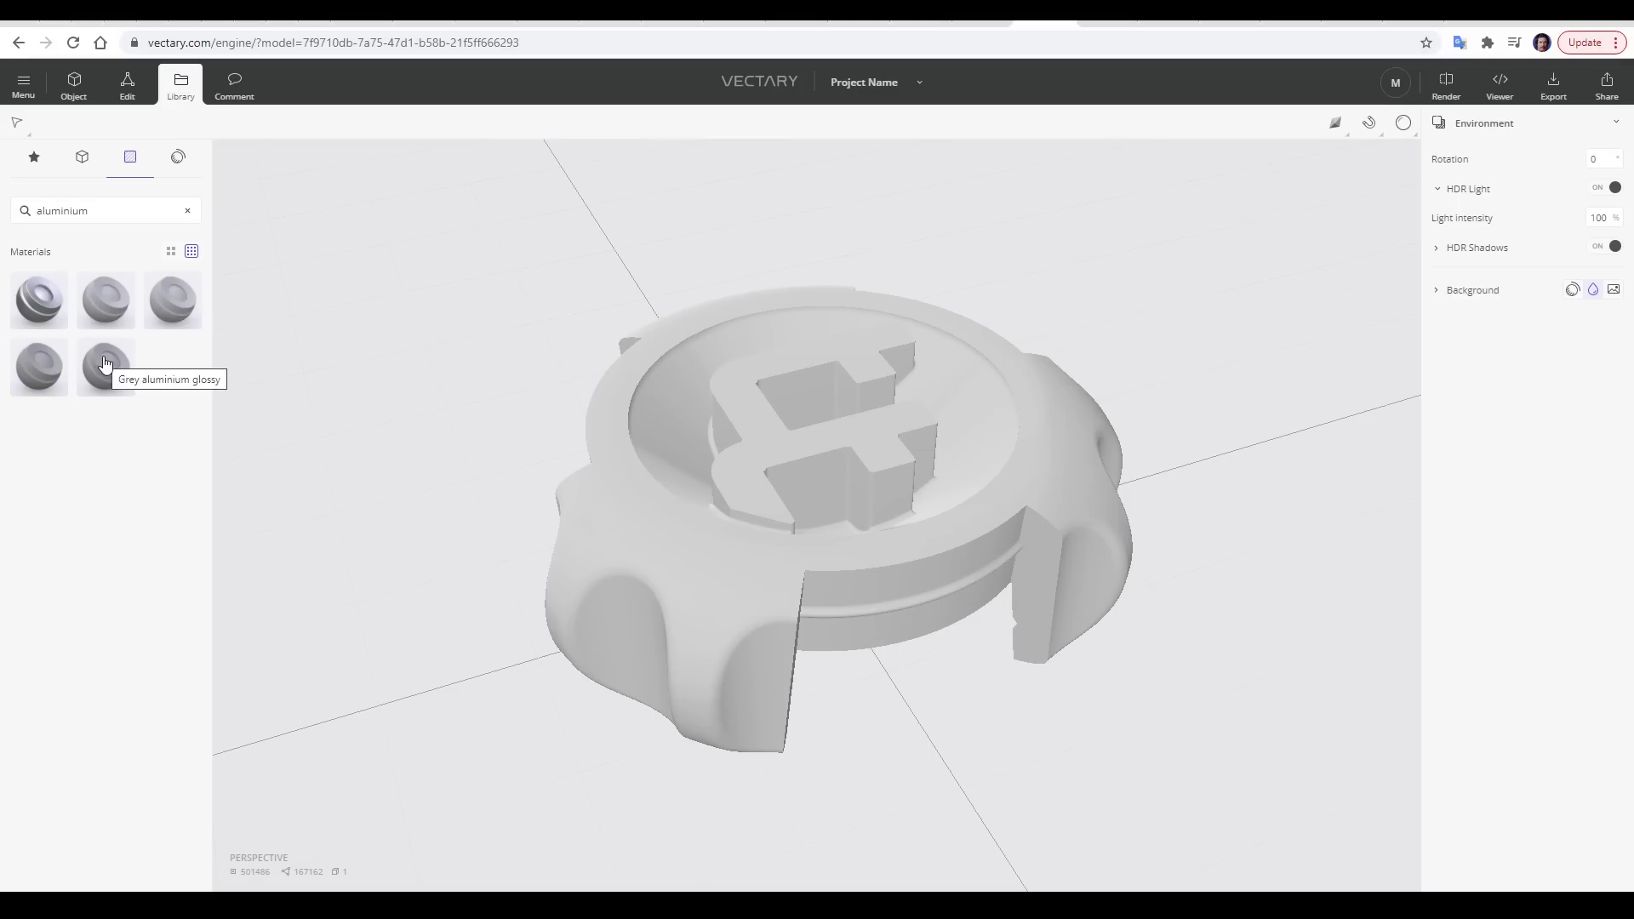
left_click_drag(126, 384, 630, 514)
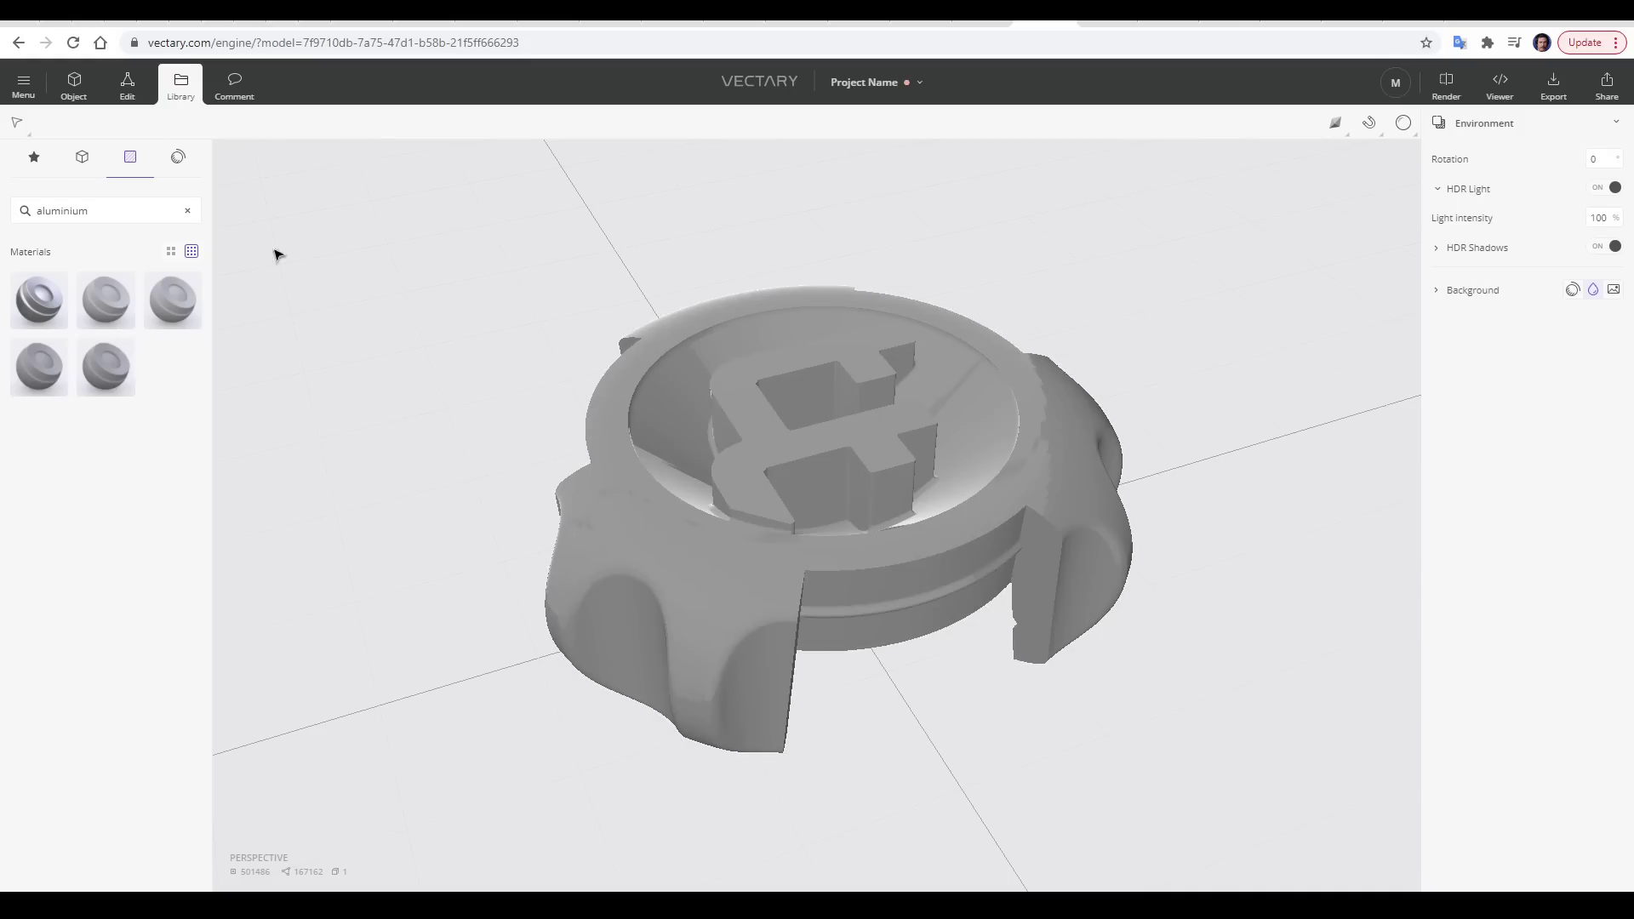
left_click(180, 160)
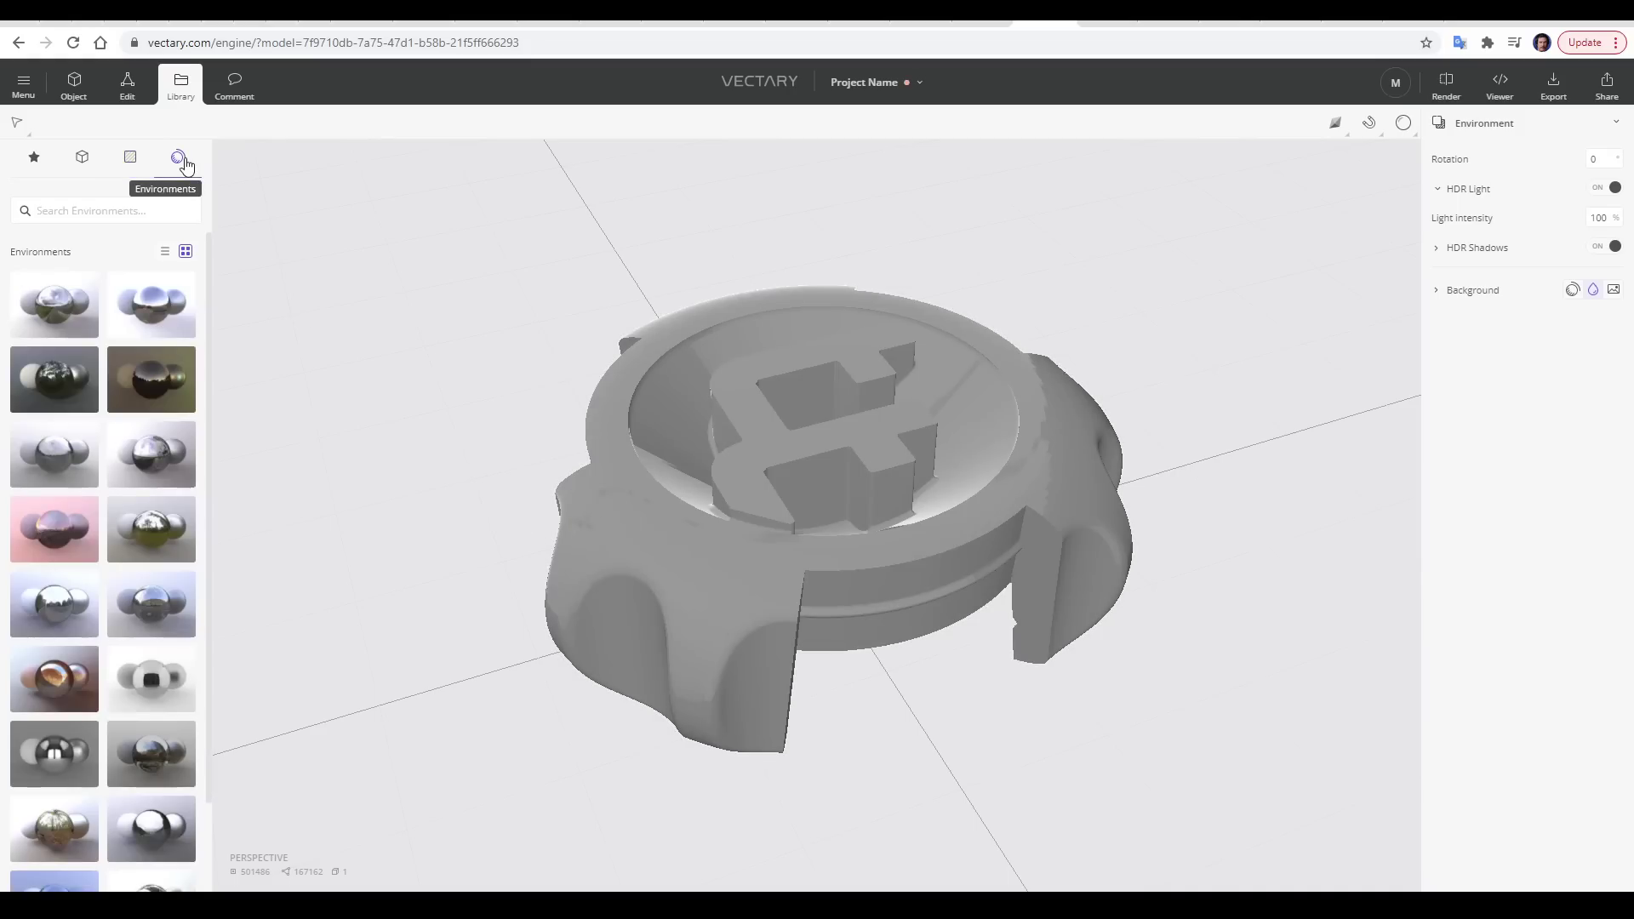
left_click(167, 261)
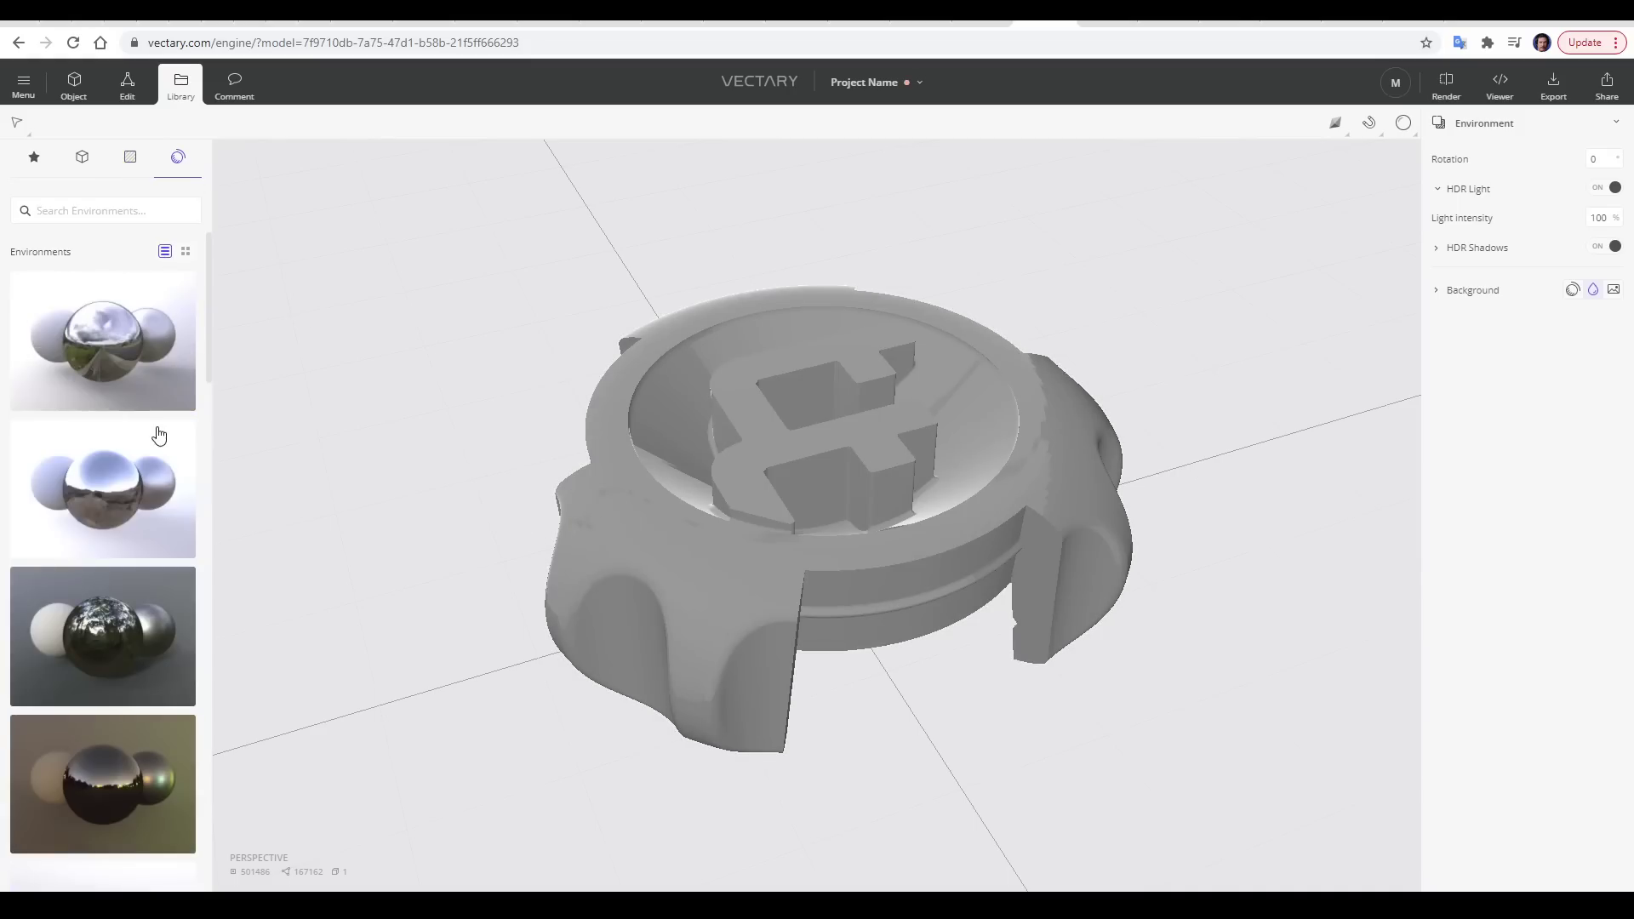
scroll(157, 434, "down", 1)
scroll(158, 434, "down", 5)
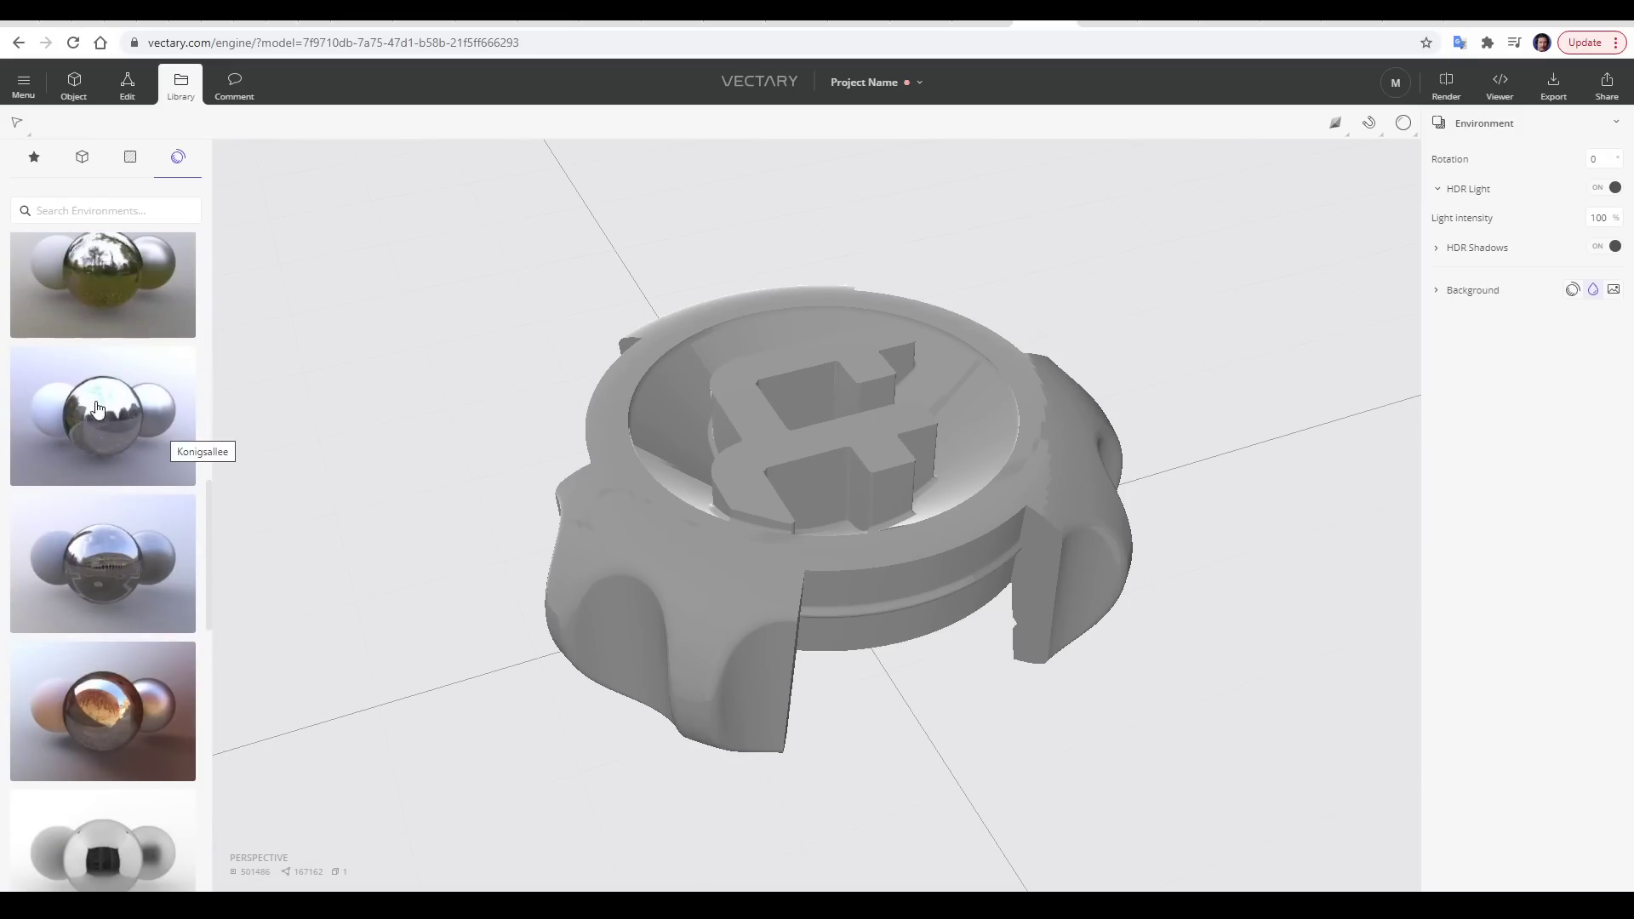
left_click_drag(97, 408, 364, 284)
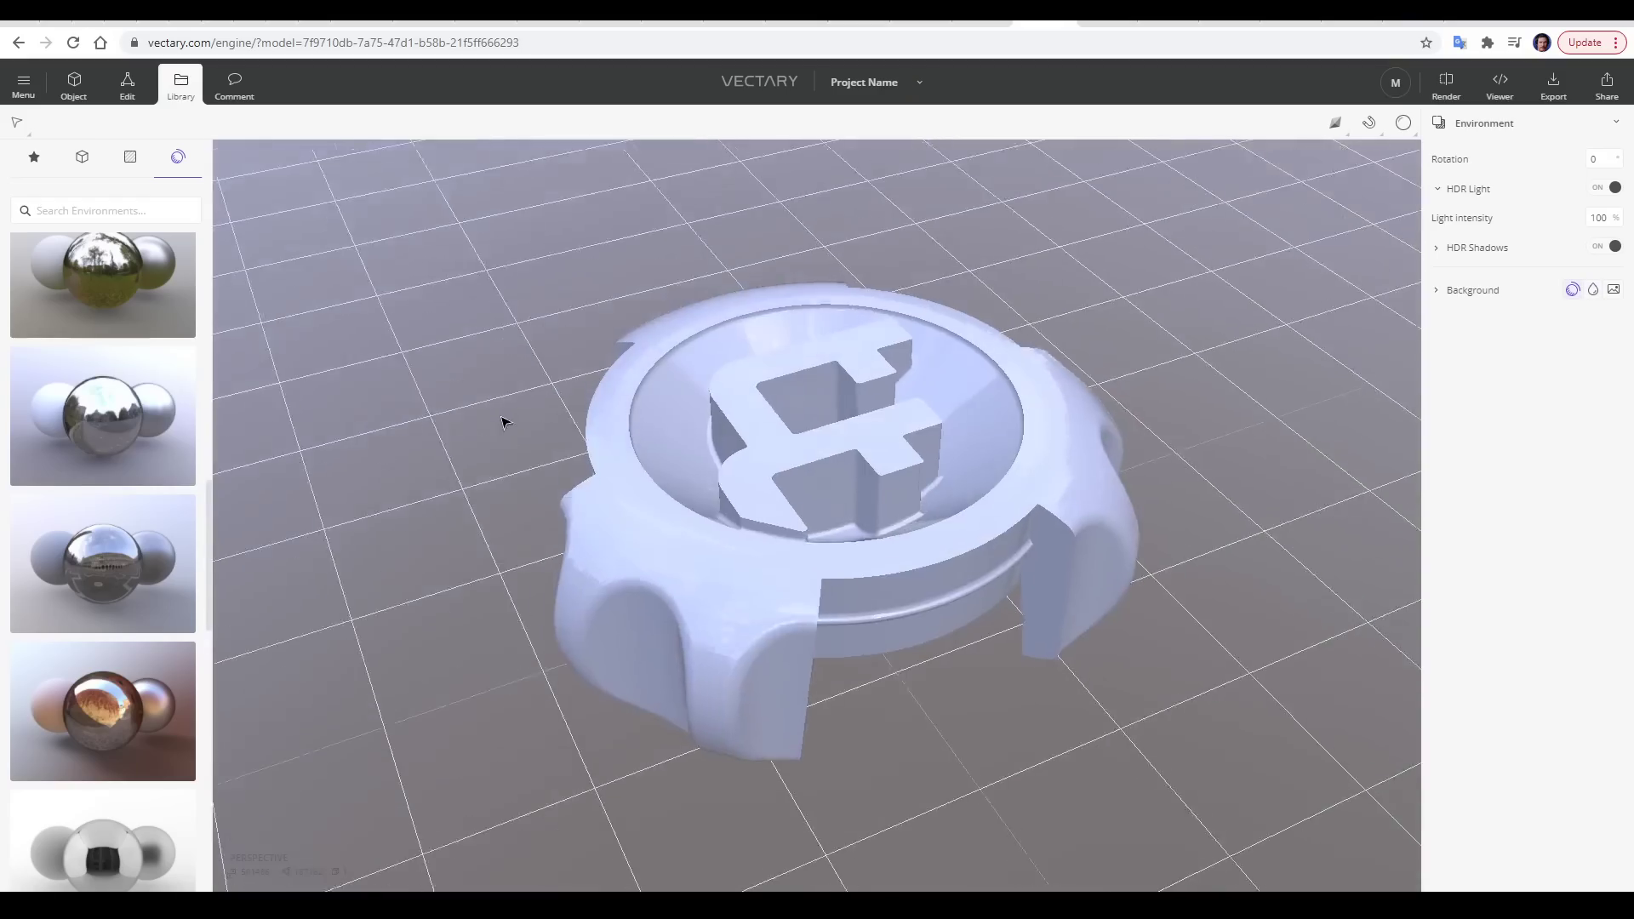
left_click_drag(503, 420, 638, 467)
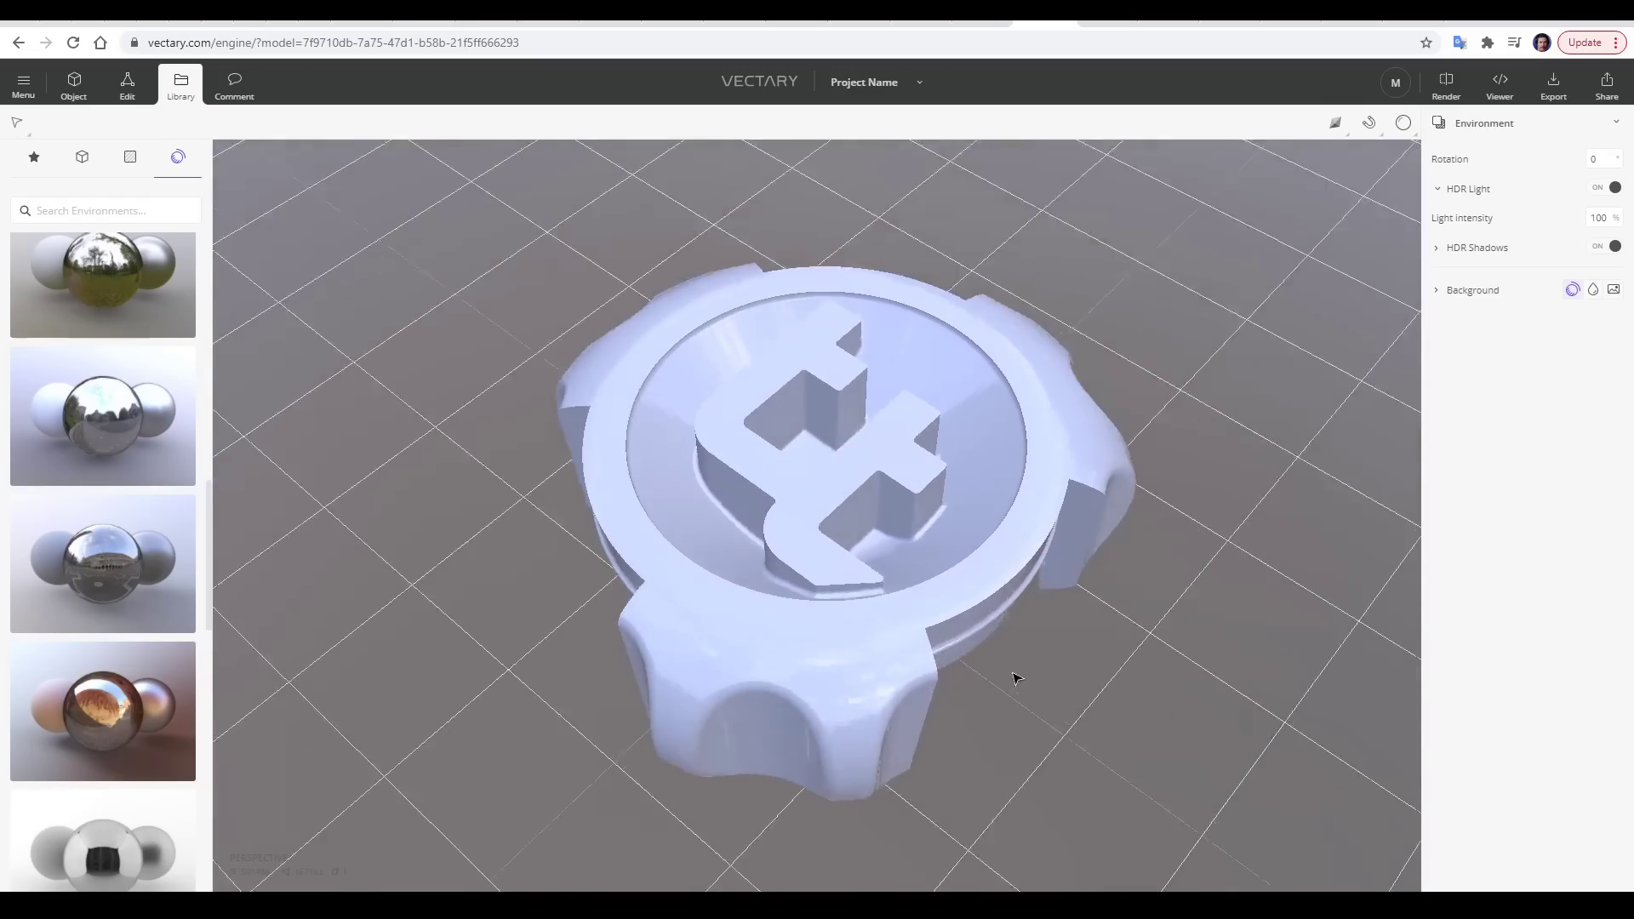
left_click_drag(1013, 675, 847, 538)
left_click_drag(668, 528, 832, 678)
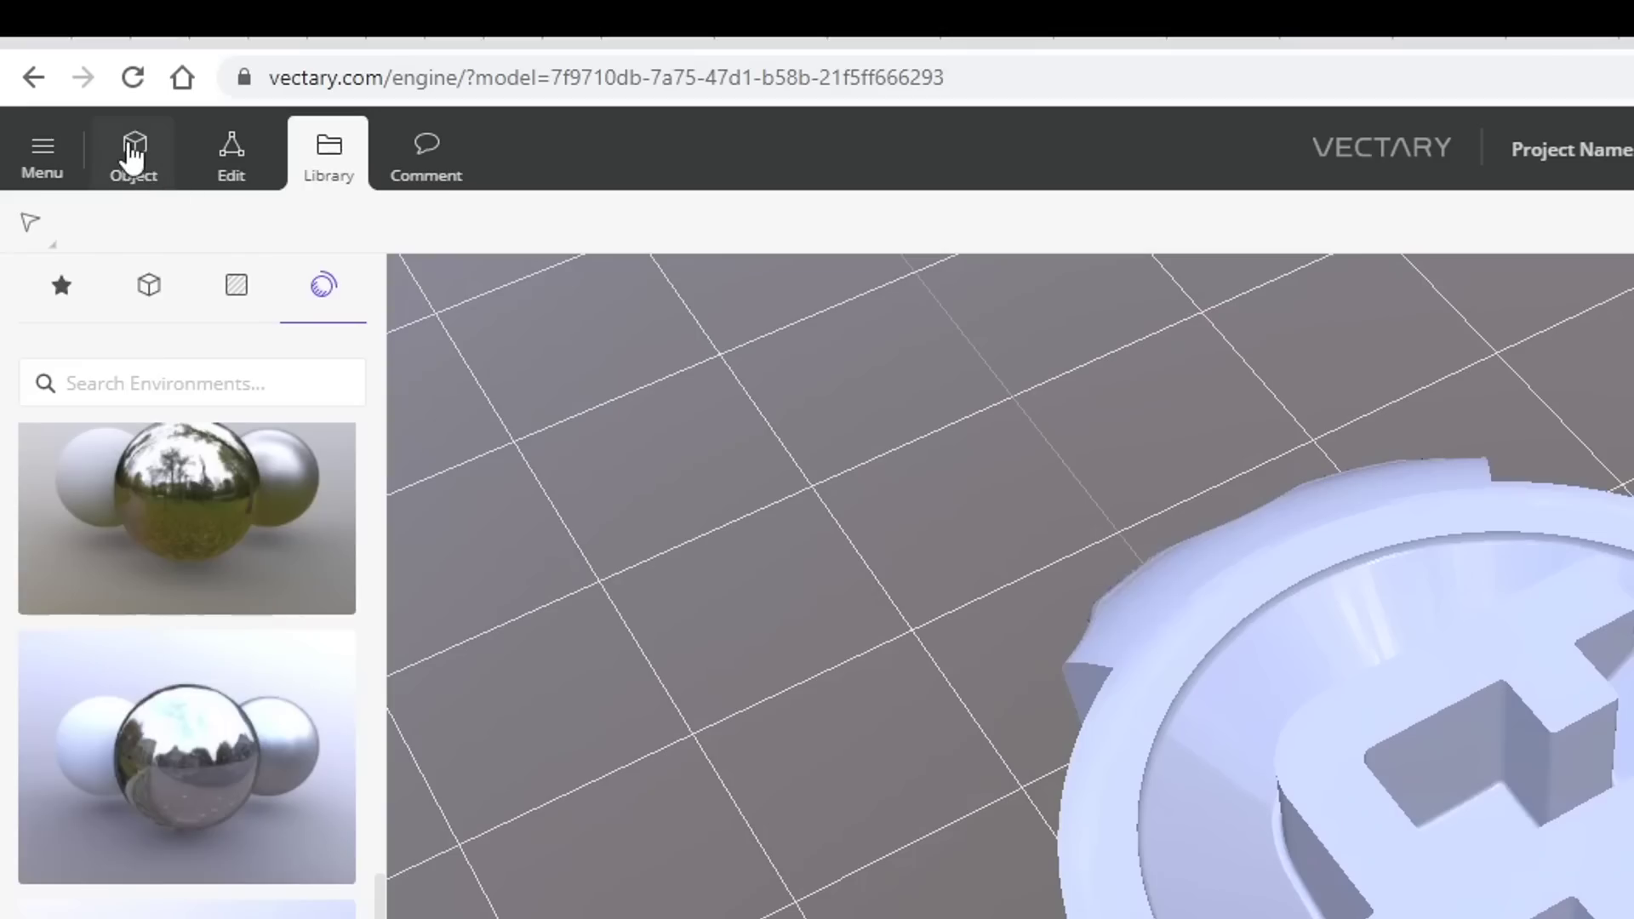
Step: Add a Camera object beside the coin, orbit to check it, and view through it at field of view 35
left_click(132, 158)
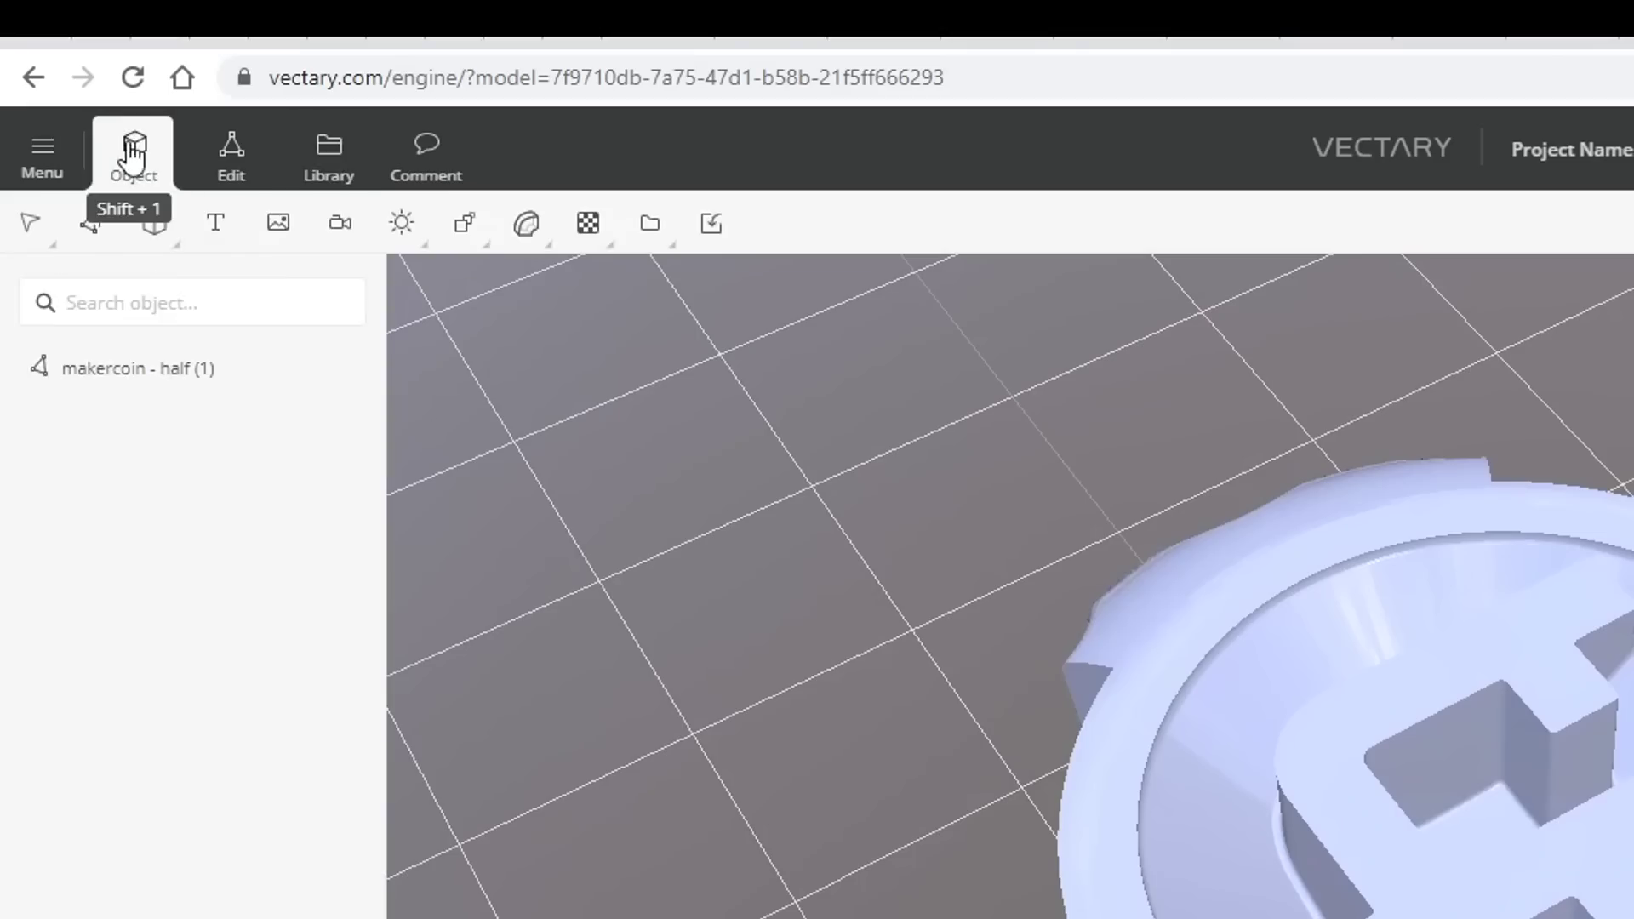
left_click(338, 231)
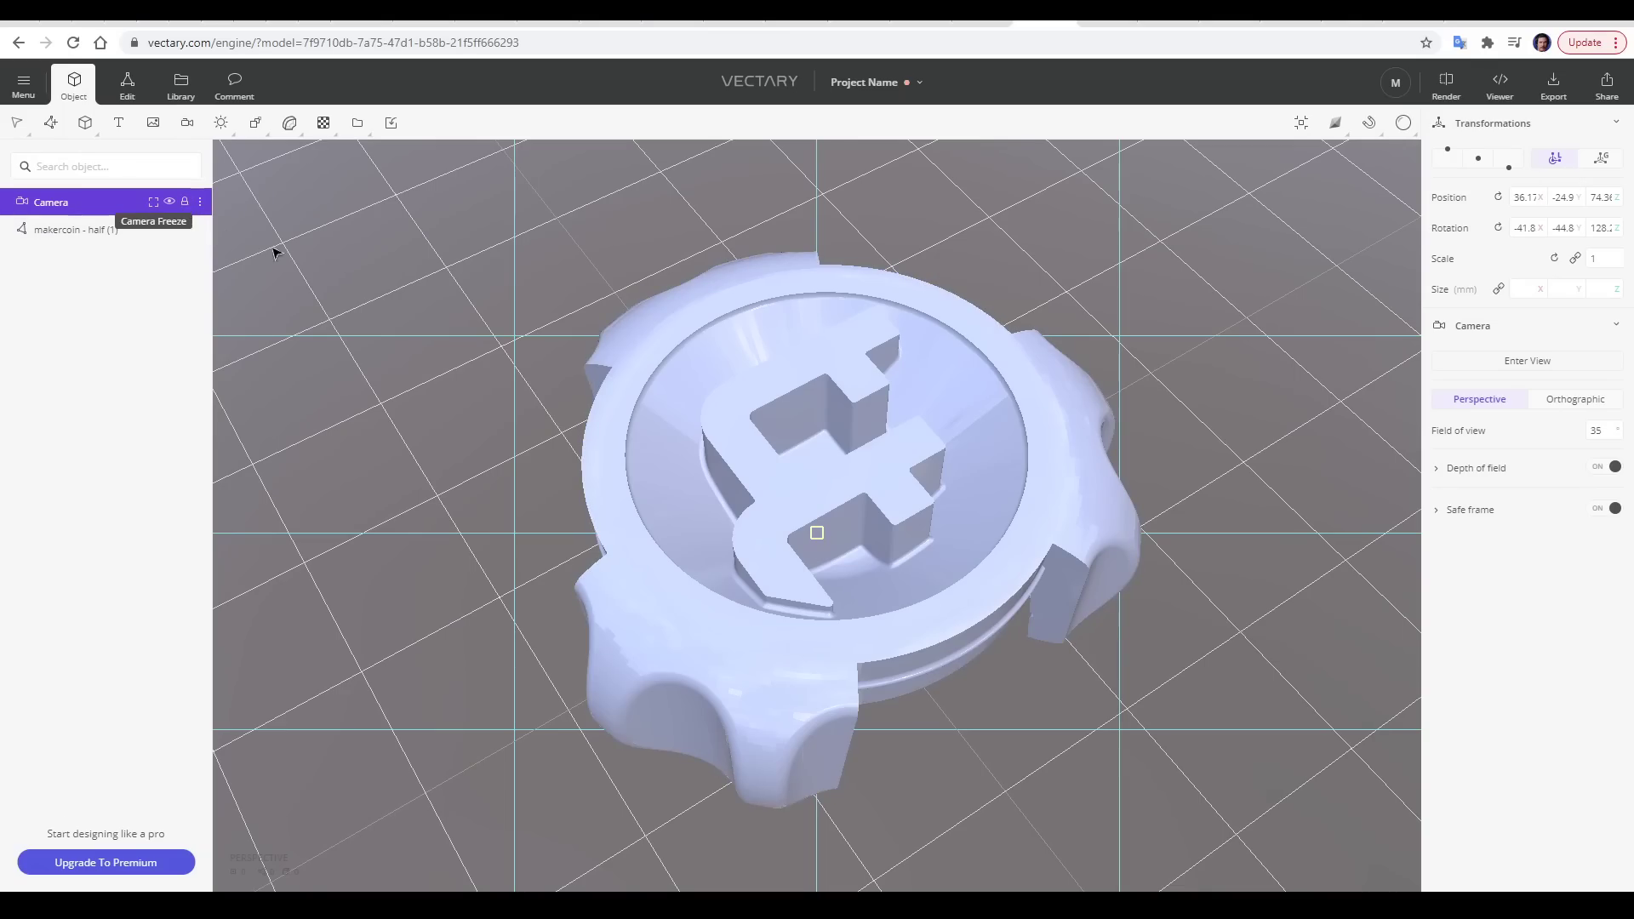
scroll(507, 430, "down", 5)
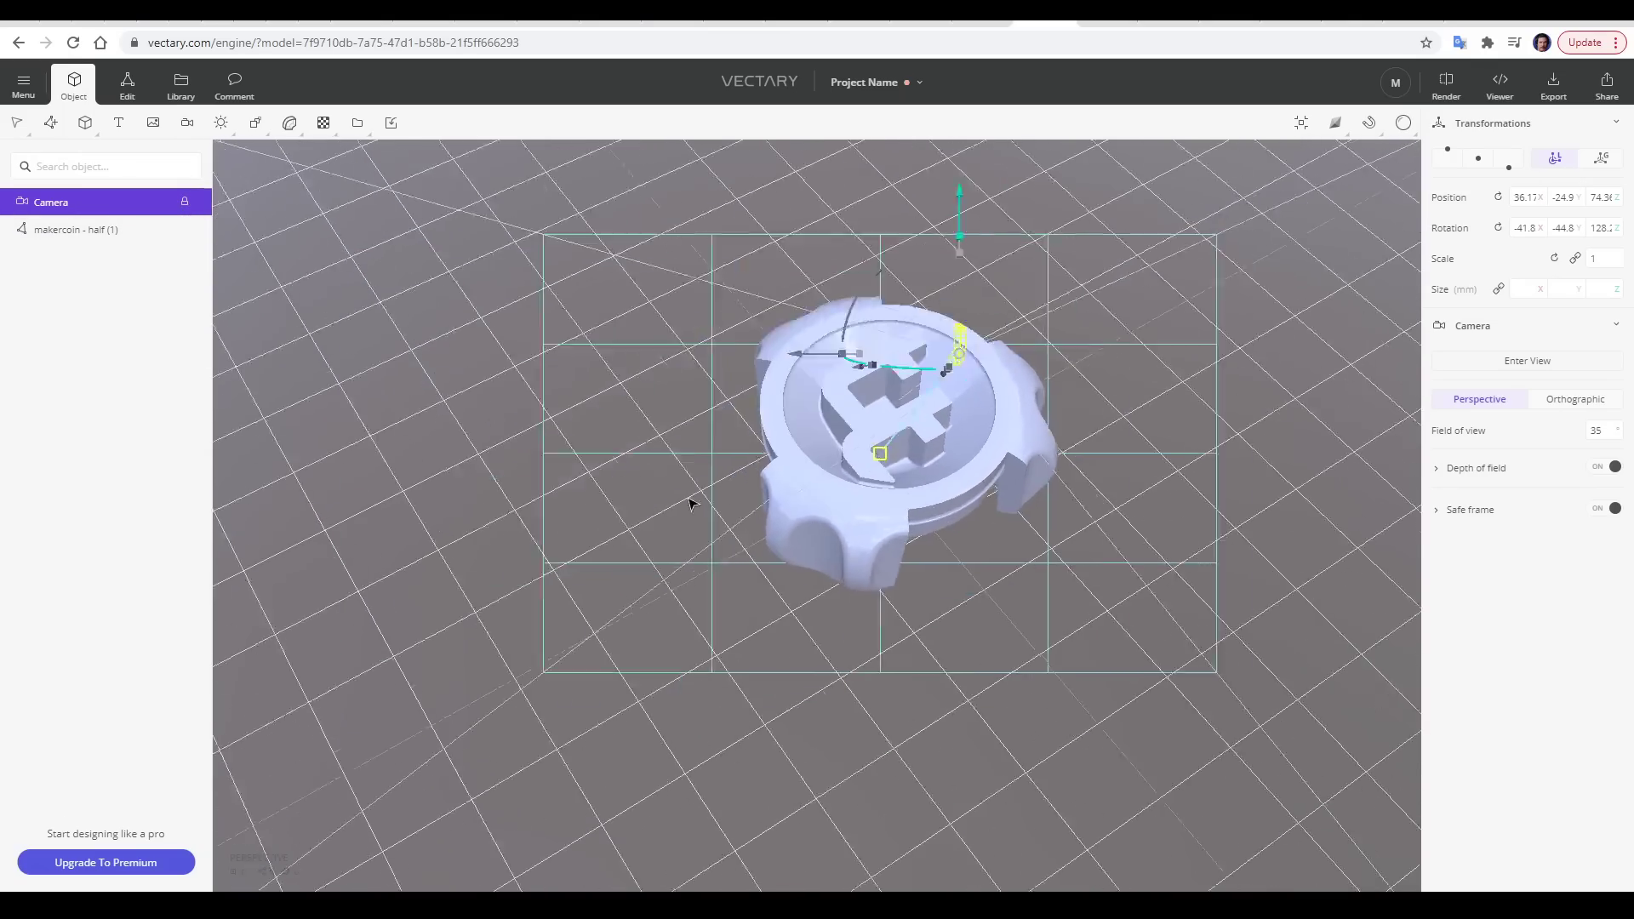
left_click_drag(690, 504, 967, 493)
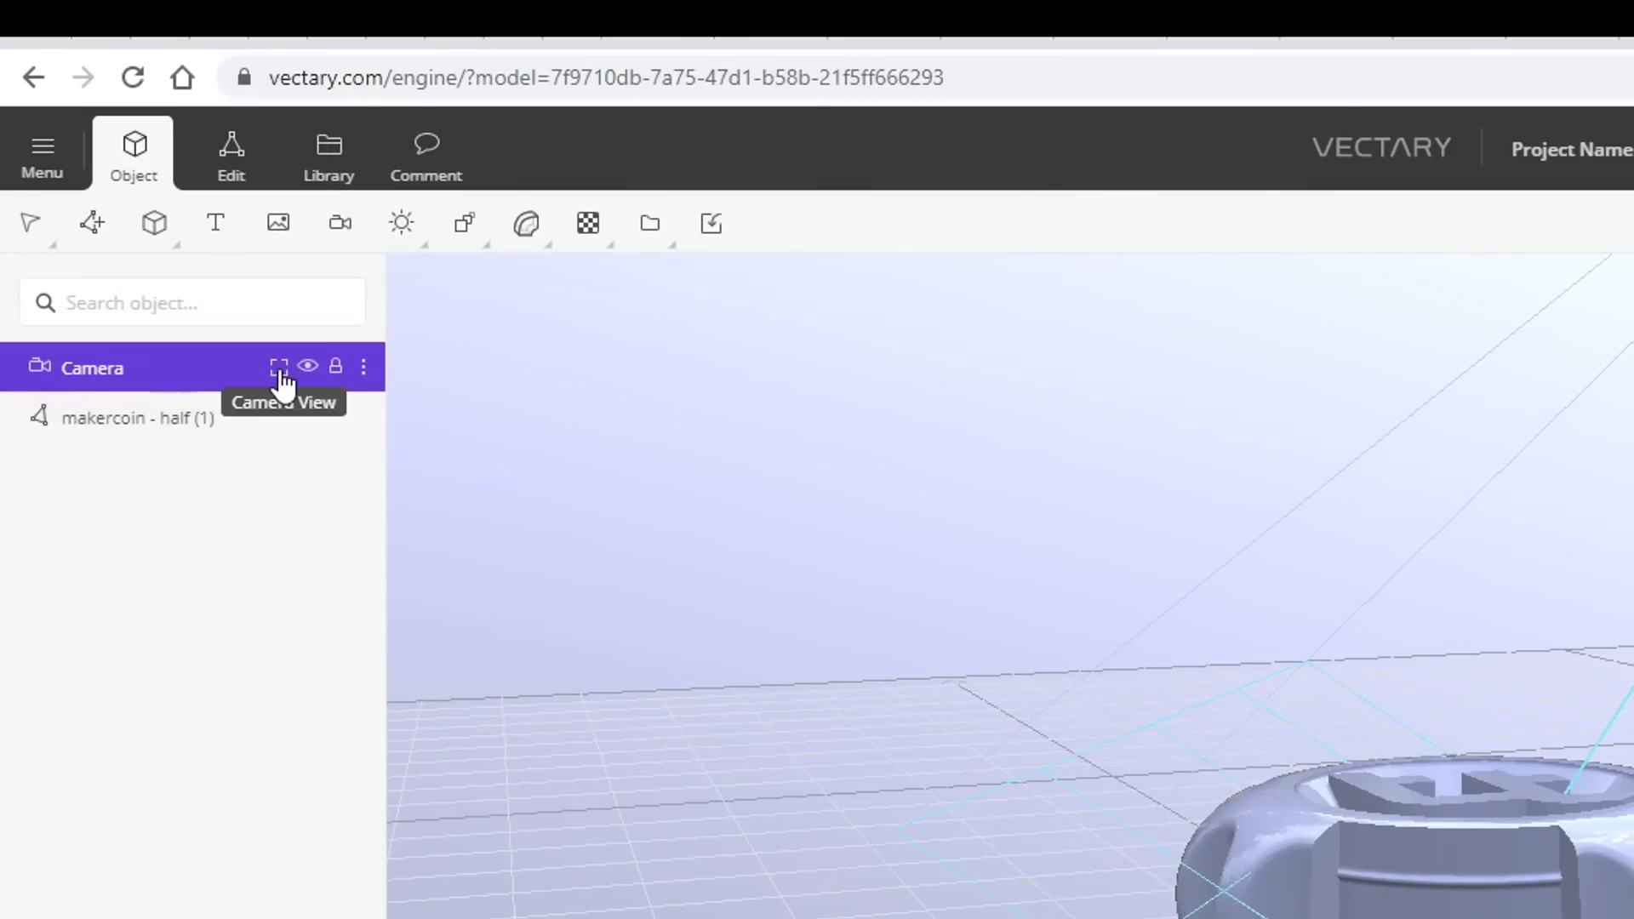
left_click(280, 370)
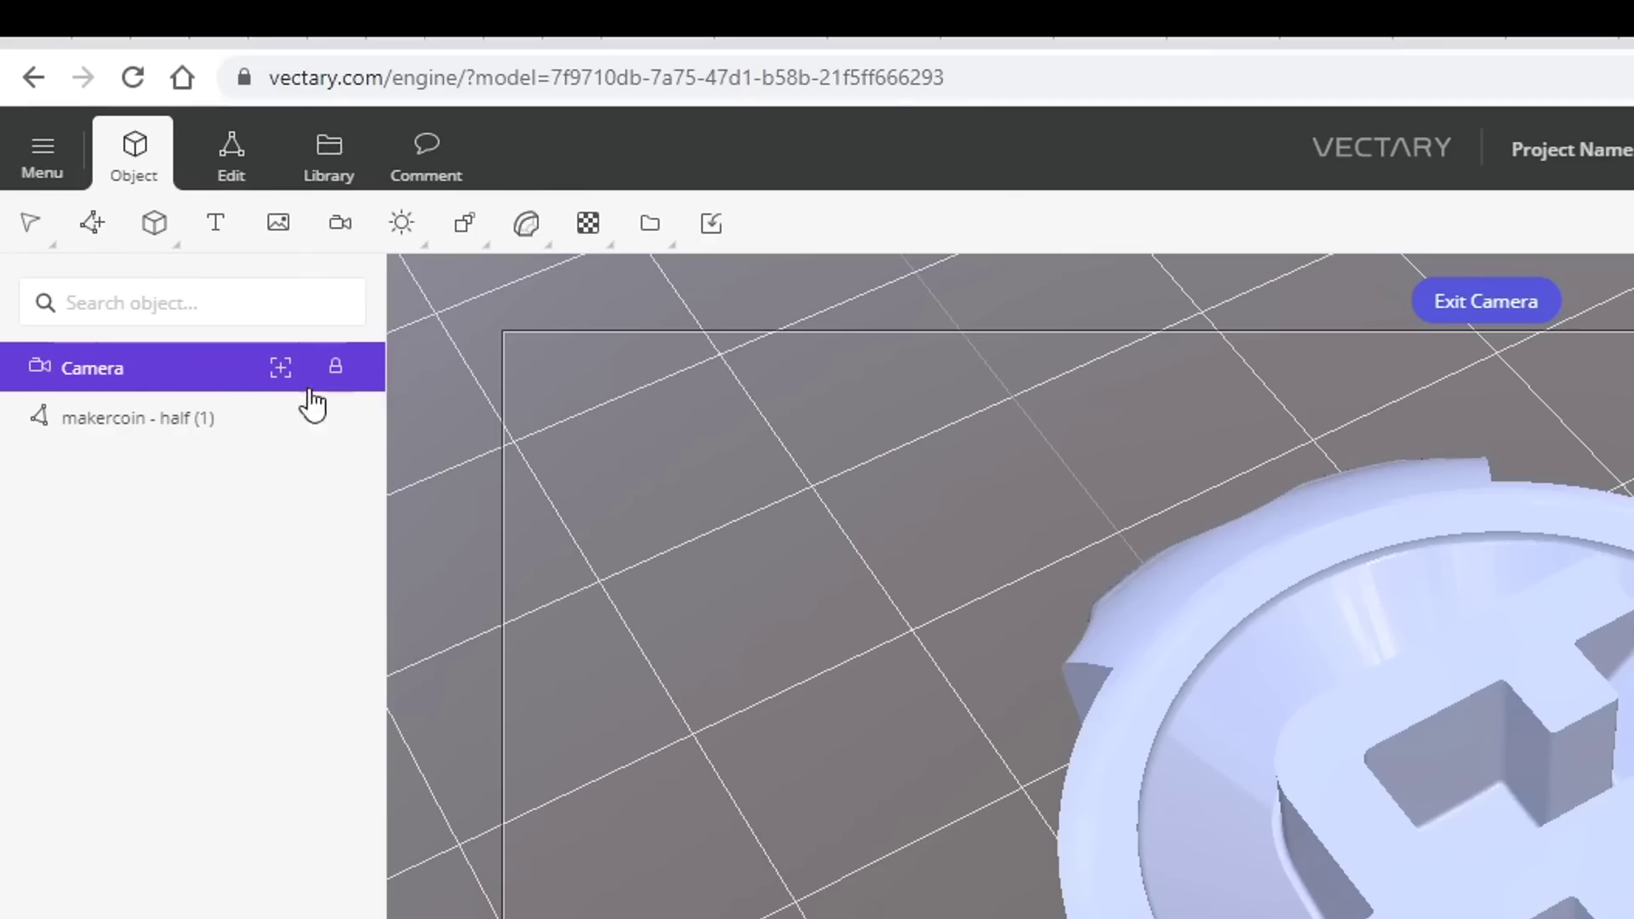
Step: Add a Shadow Plane under the coin and shrink it to about 122.1 mm
left_click(85, 123)
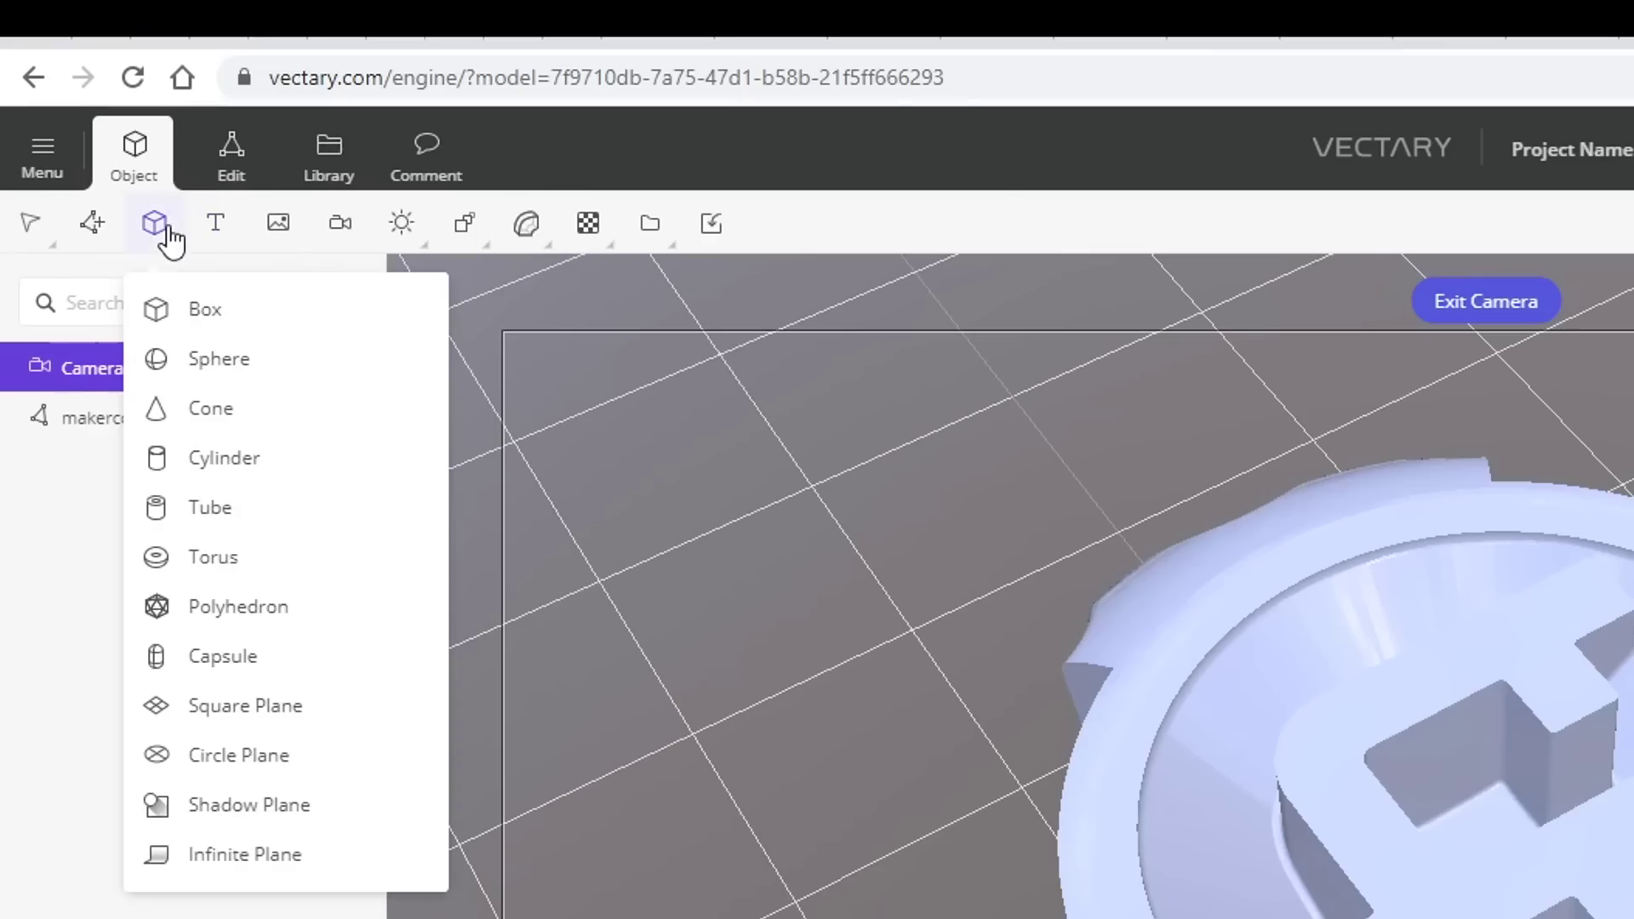
left_click(292, 809)
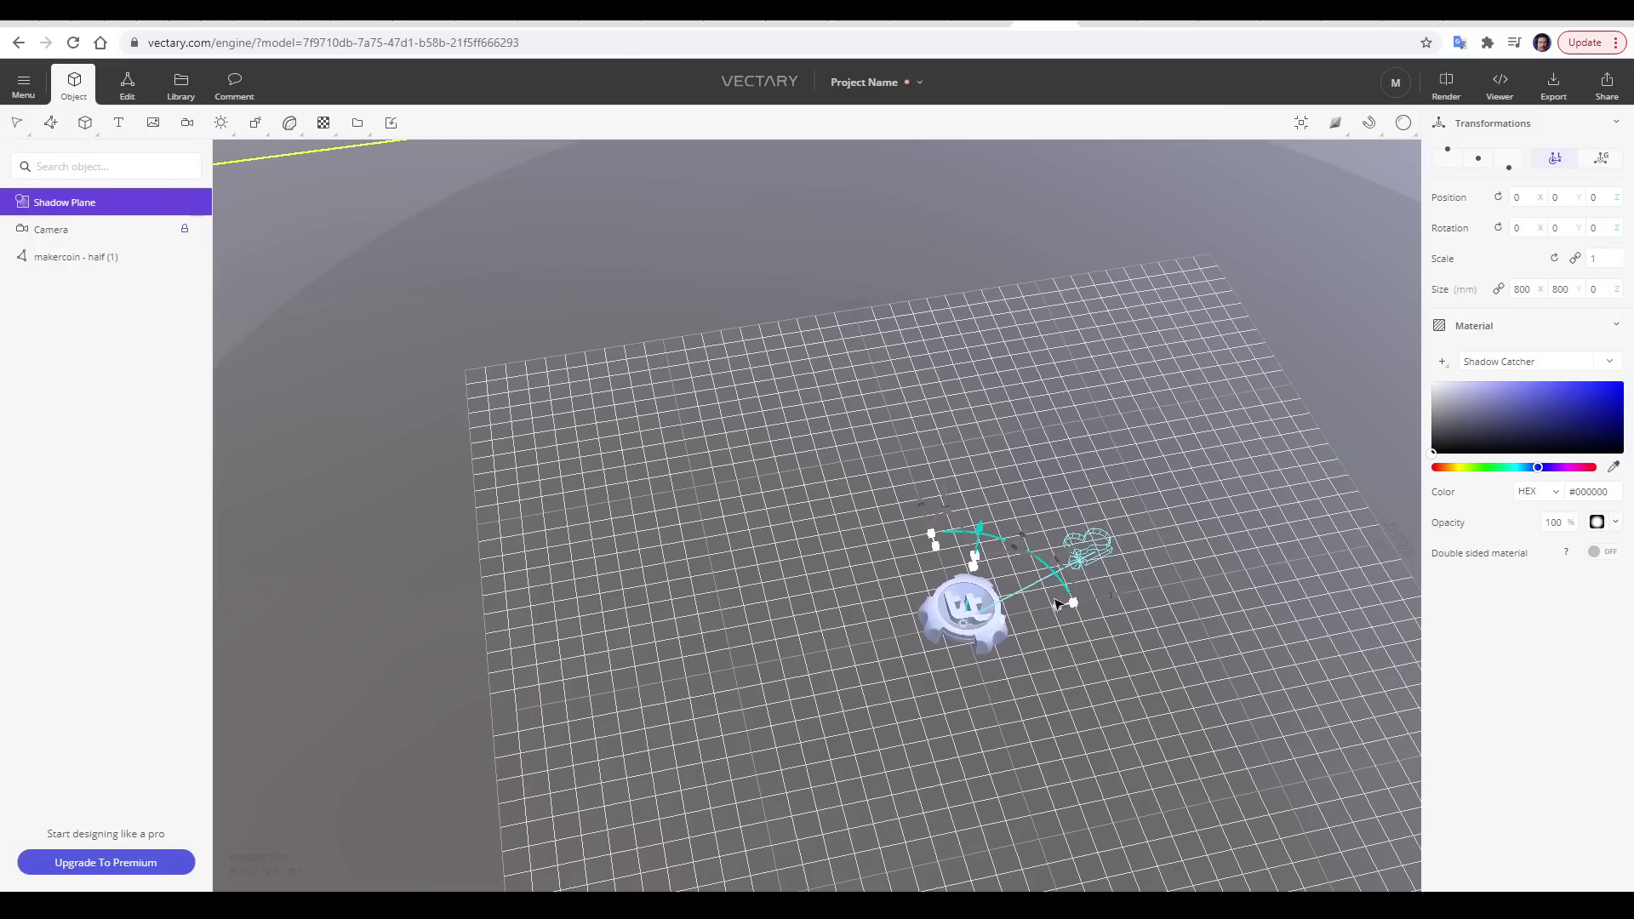
left_click_drag(1055, 608, 1138, 596)
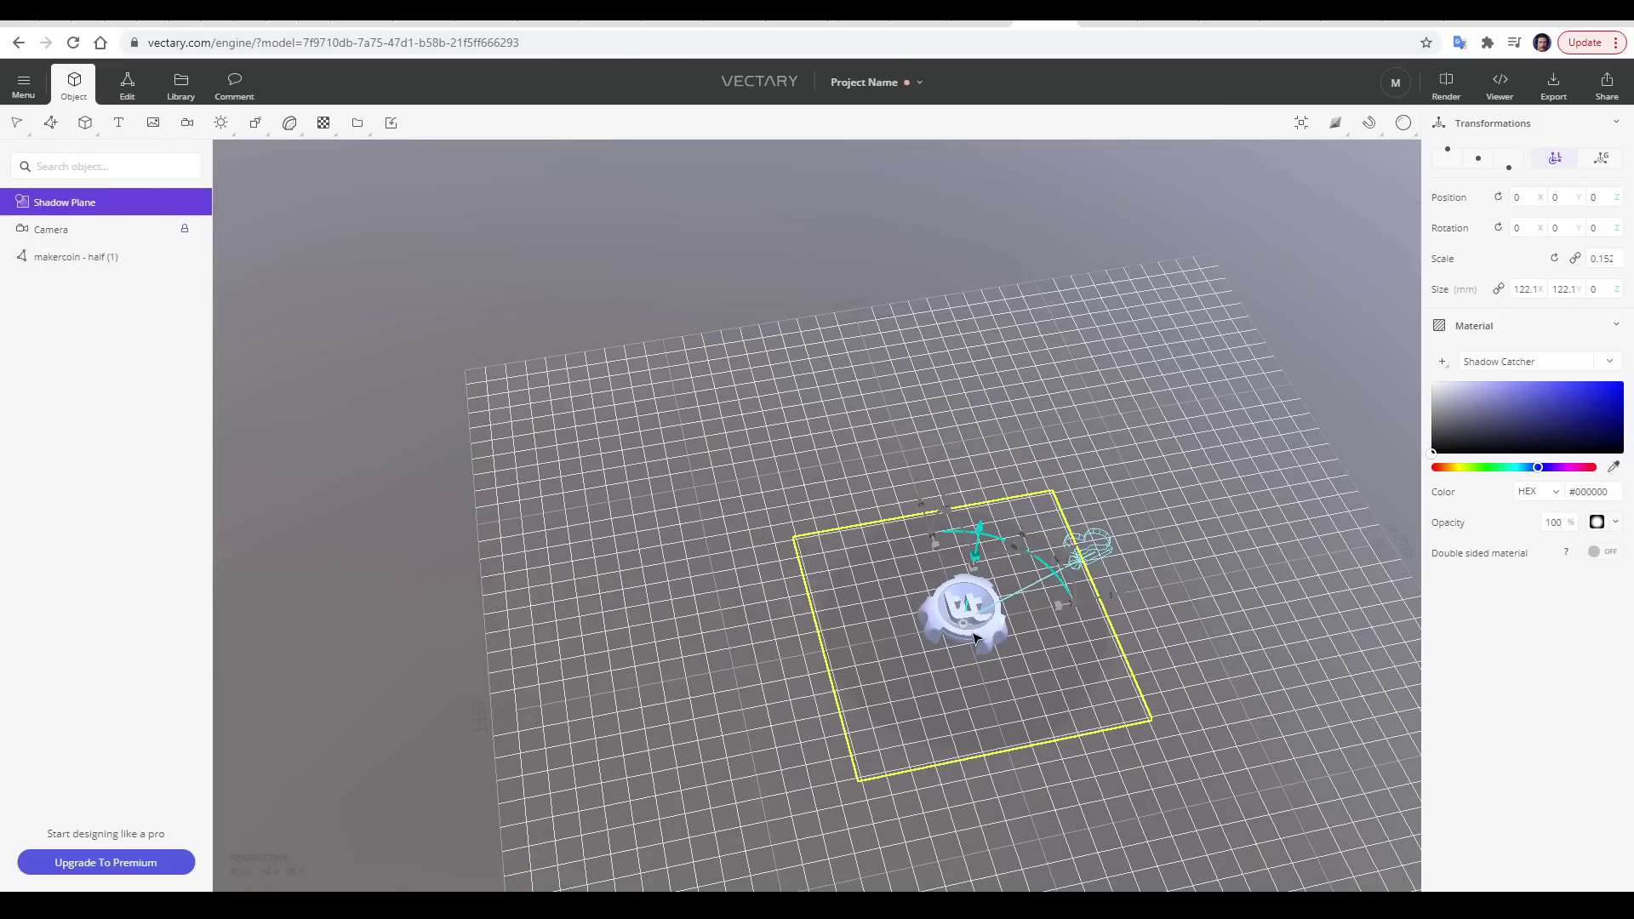
scroll(1138, 596, "up", 5)
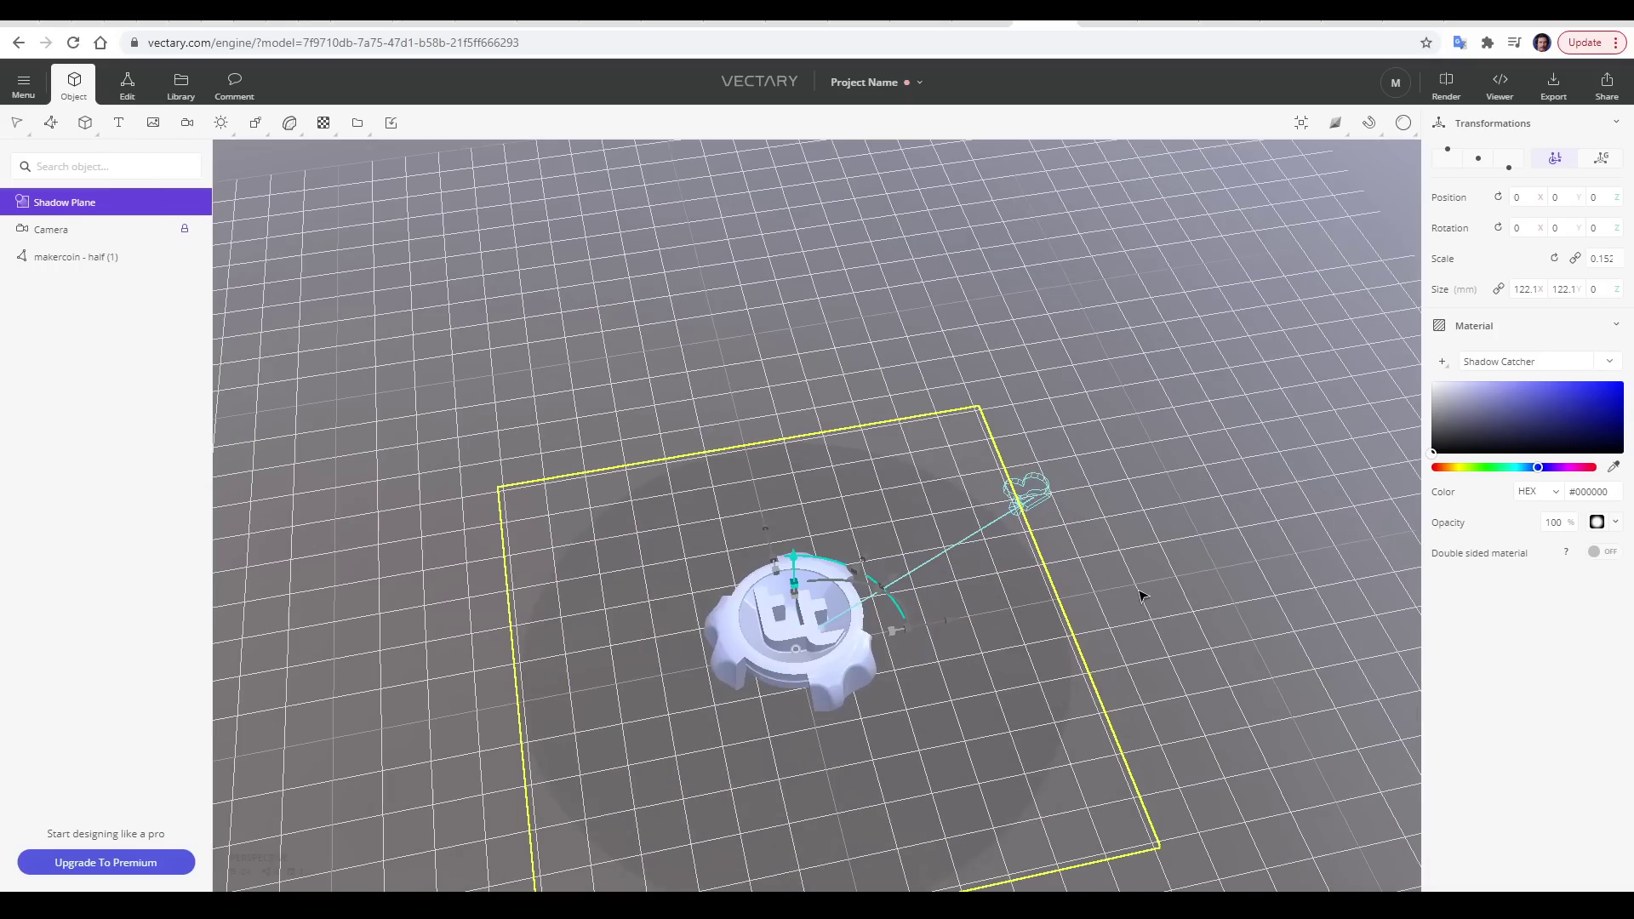
Step: Lock the shadow plane in place, deselect it, and orbit to a new angle
left_click(186, 202)
left_click(740, 350)
left_click_drag(741, 350, 641, 576)
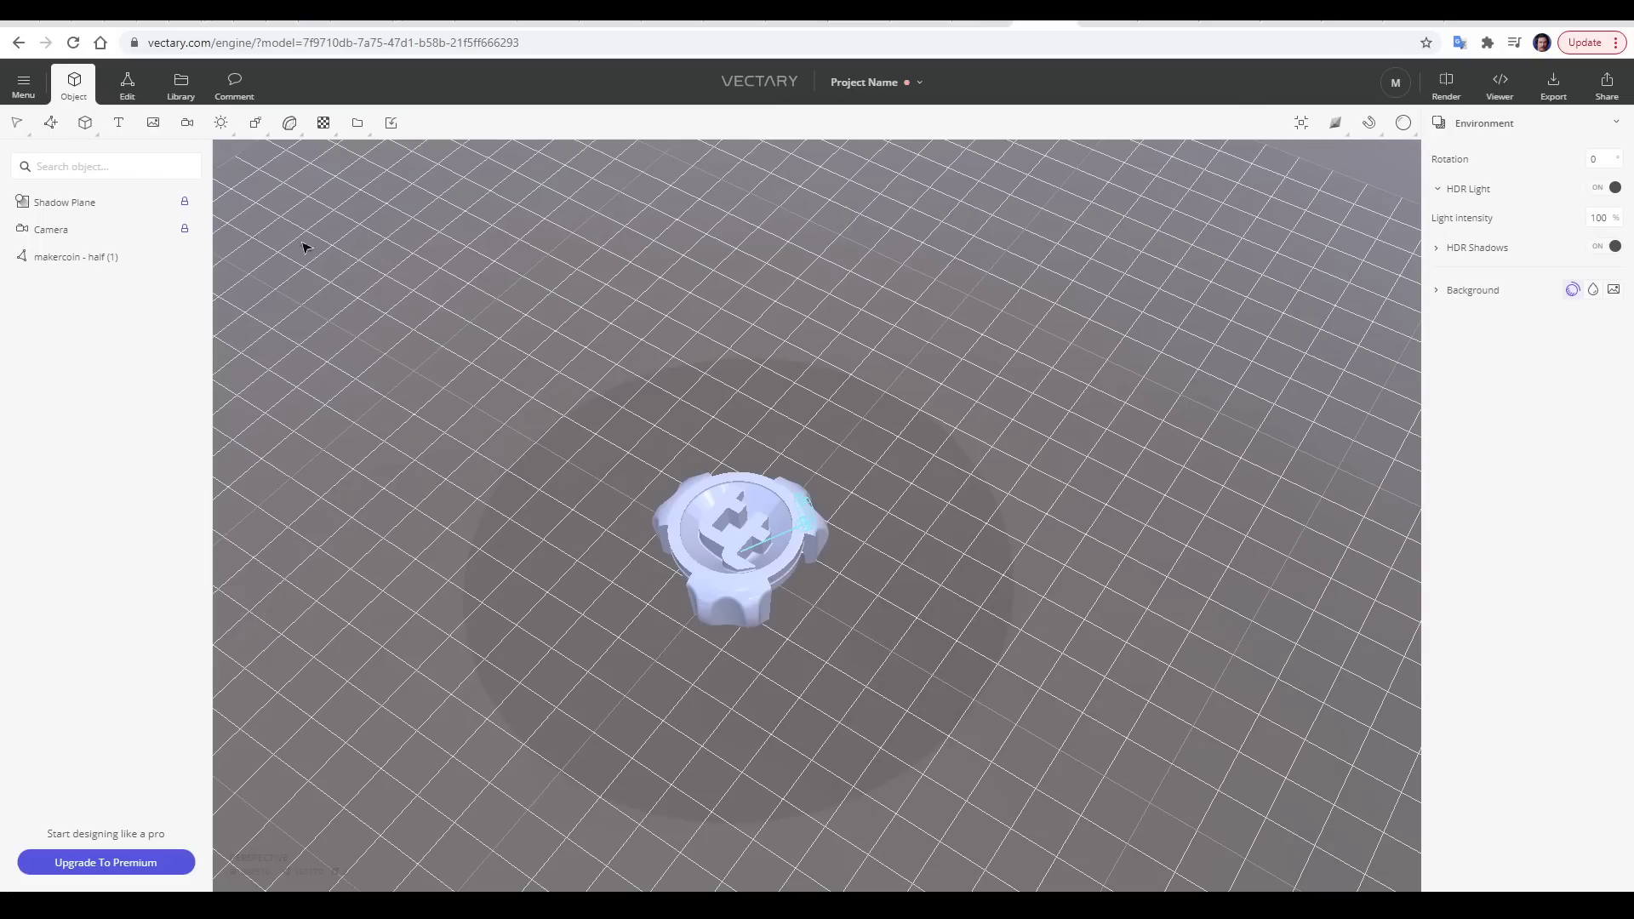
left_click(221, 124)
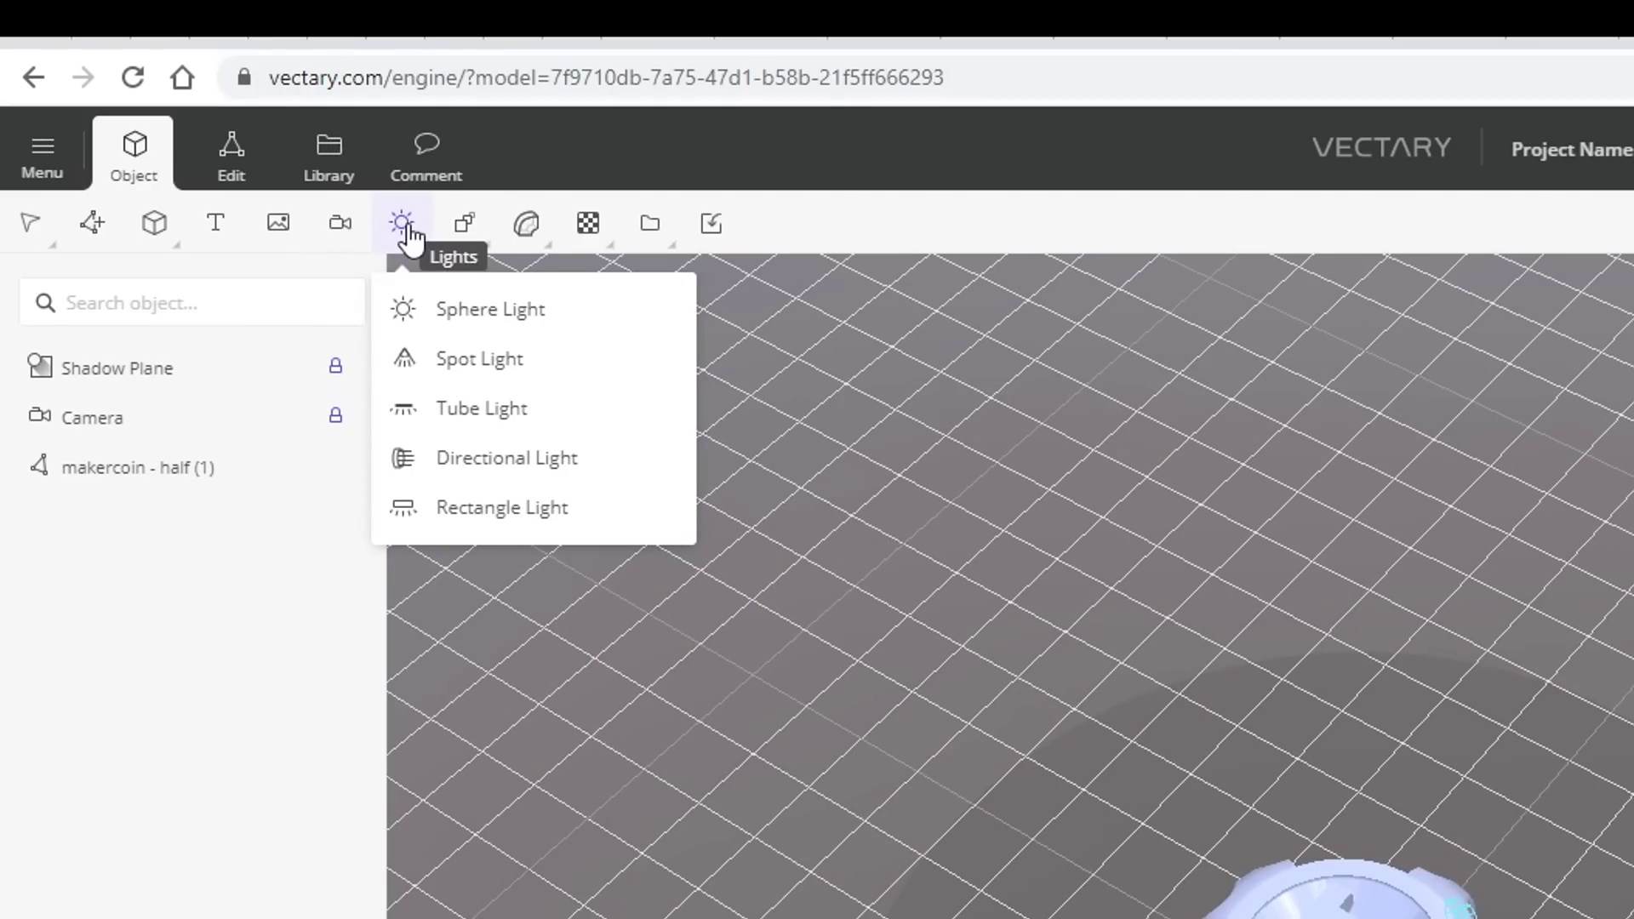
Step: Add a Spot Light and tilt it to aim at the coin
left_click(477, 358)
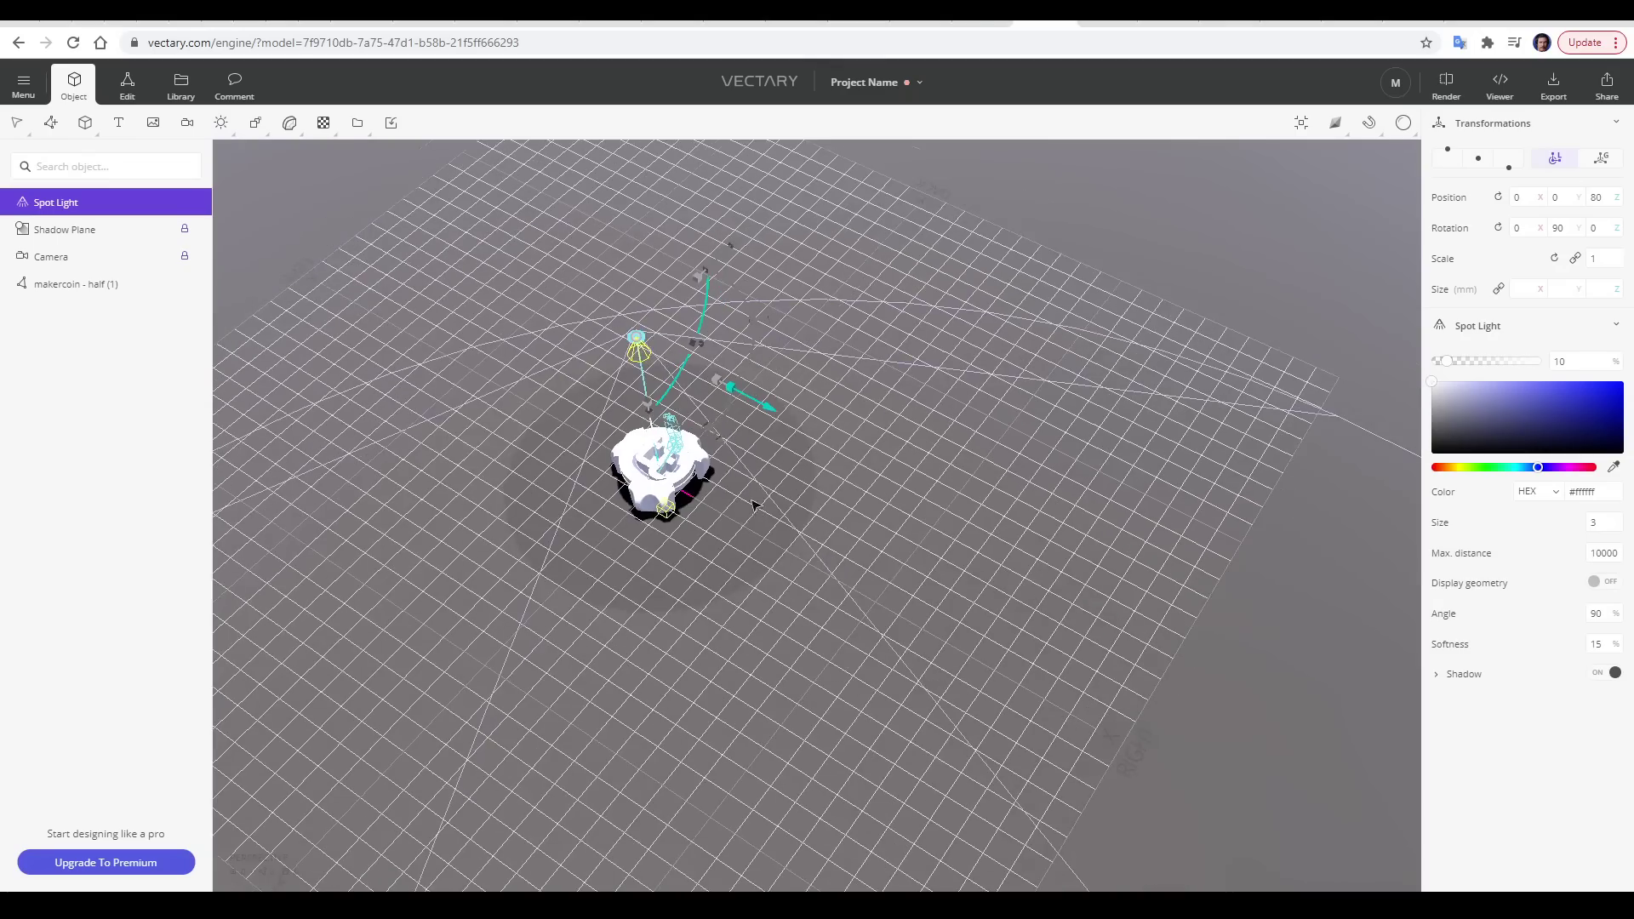
left_click_drag(755, 503, 1000, 533)
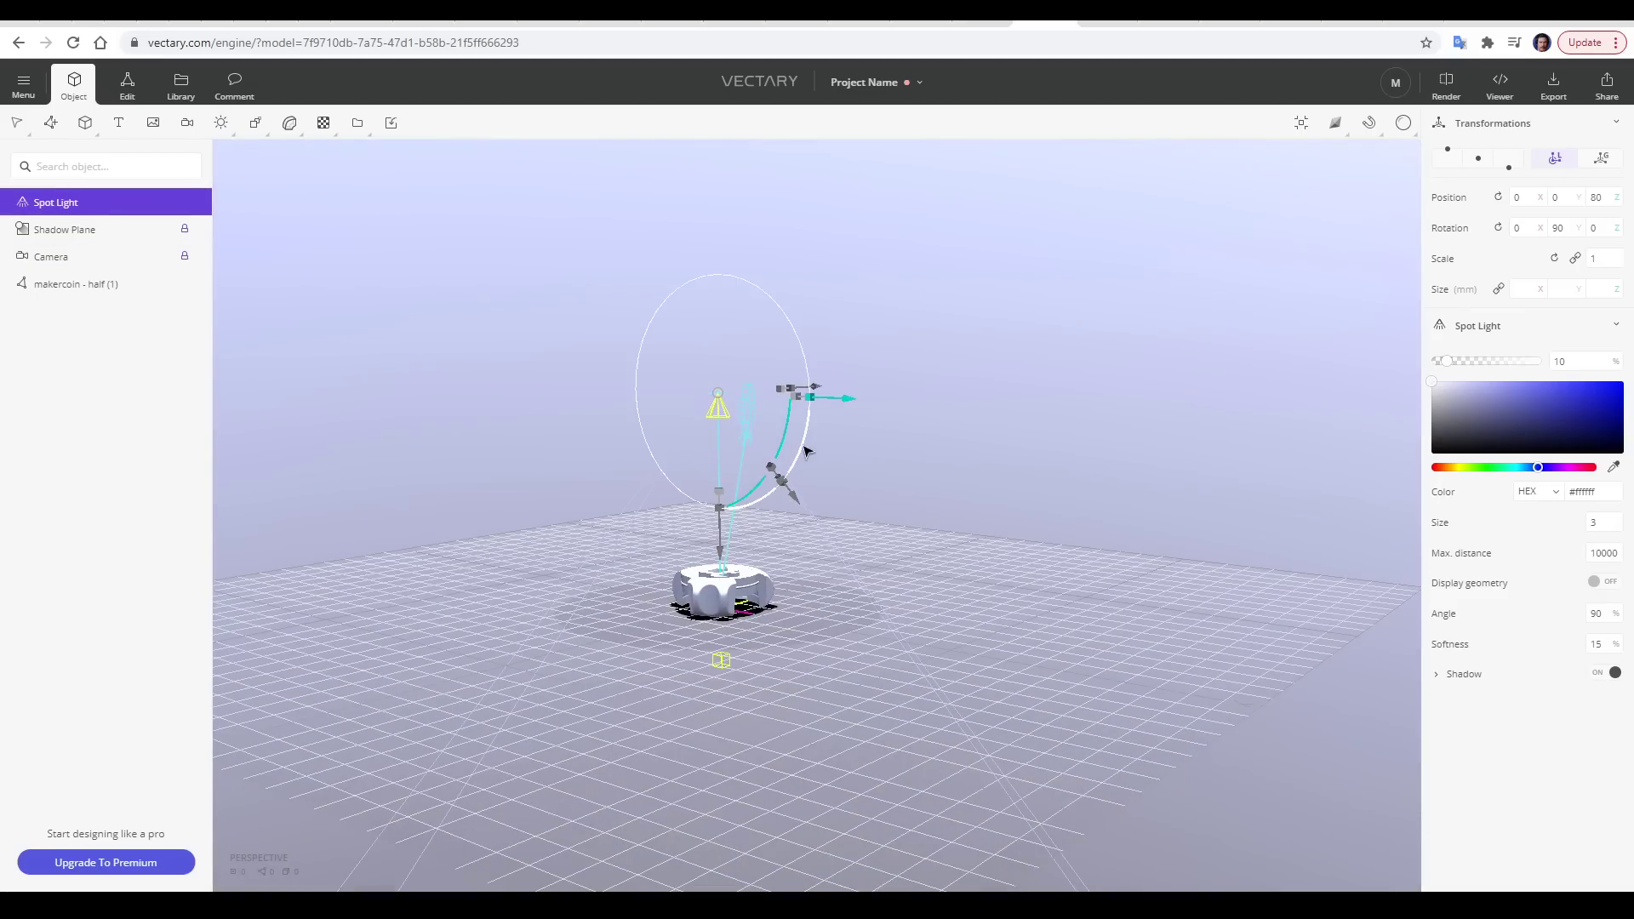
left_click_drag(797, 471, 990, 434)
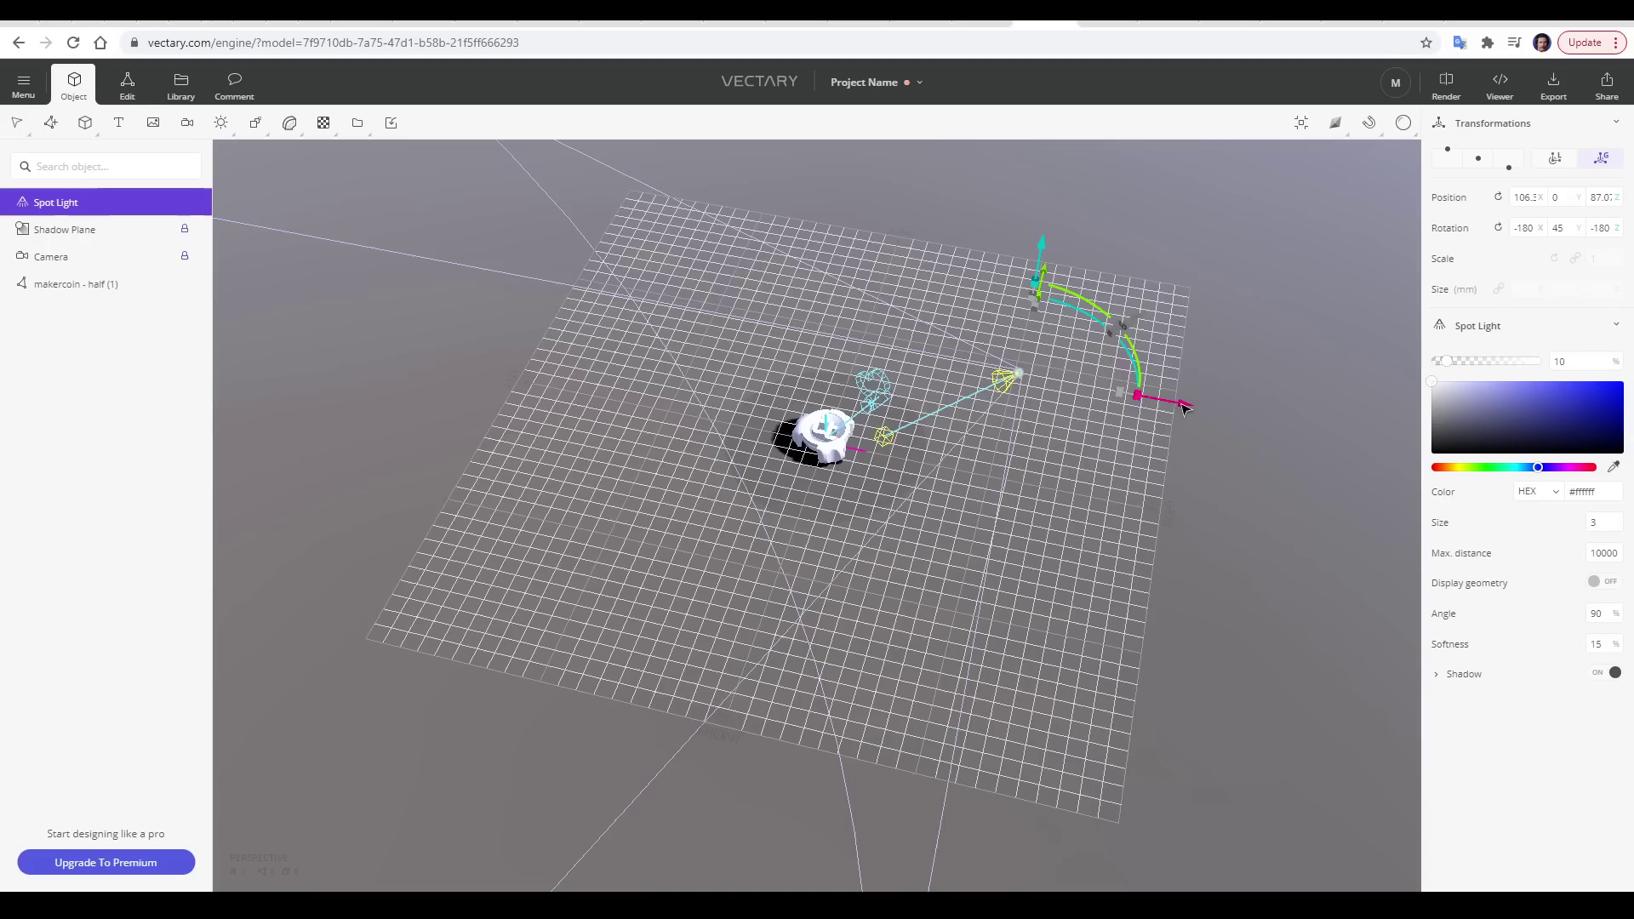
scroll(796, 415, "up", 5)
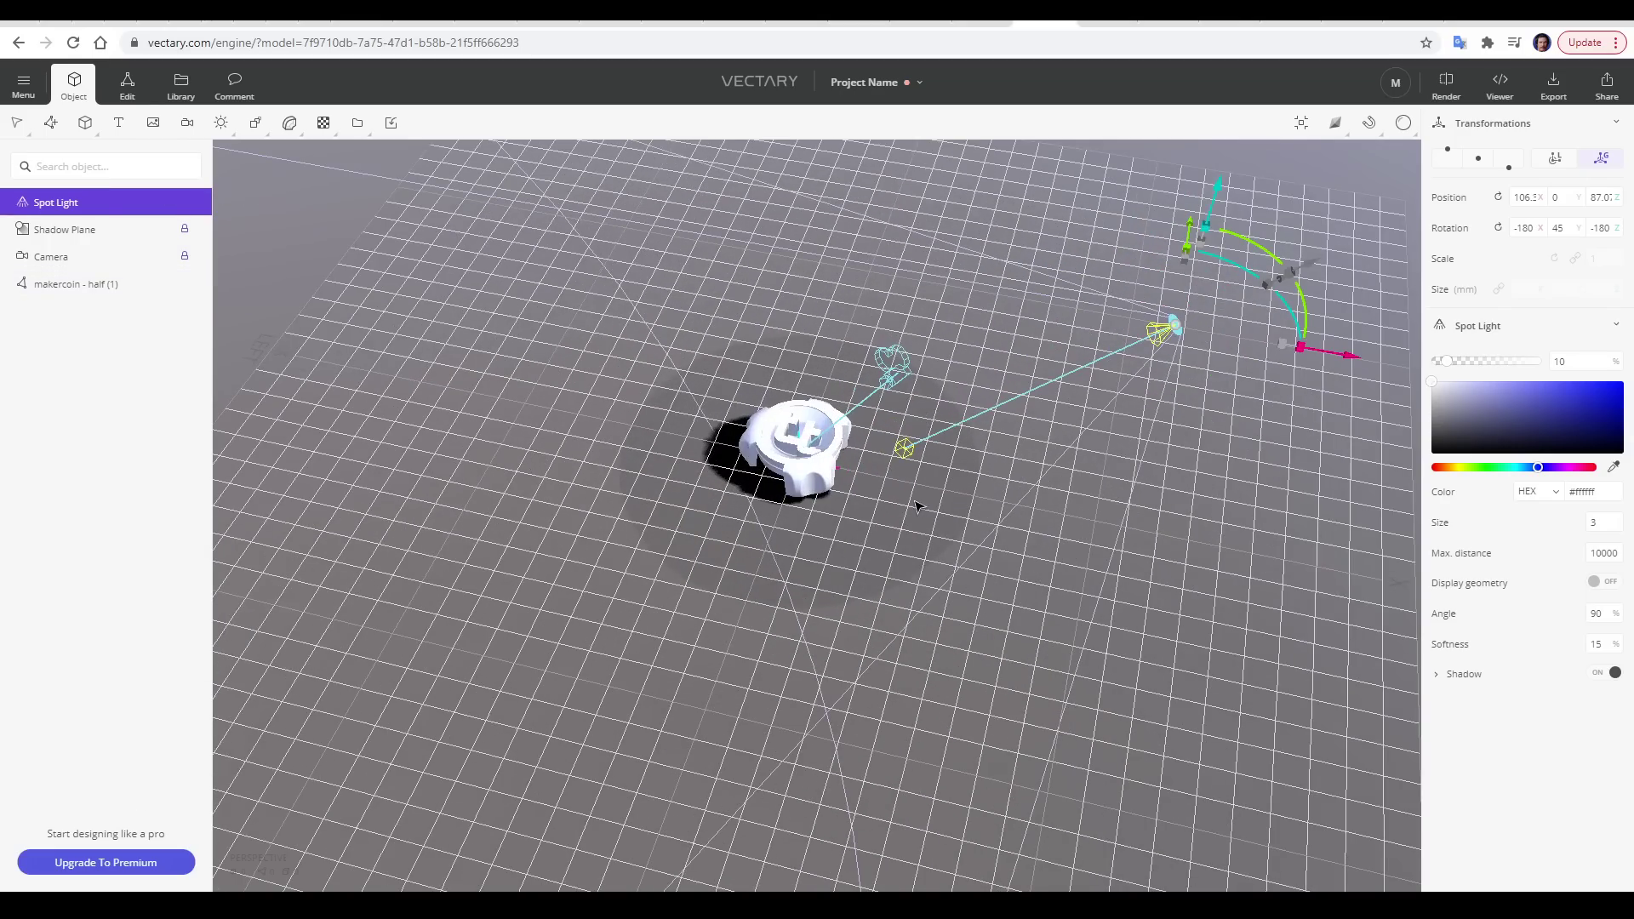
Step: Start a High-quality render preview through the camera and dim the spot light to 2%
left_click(155, 256)
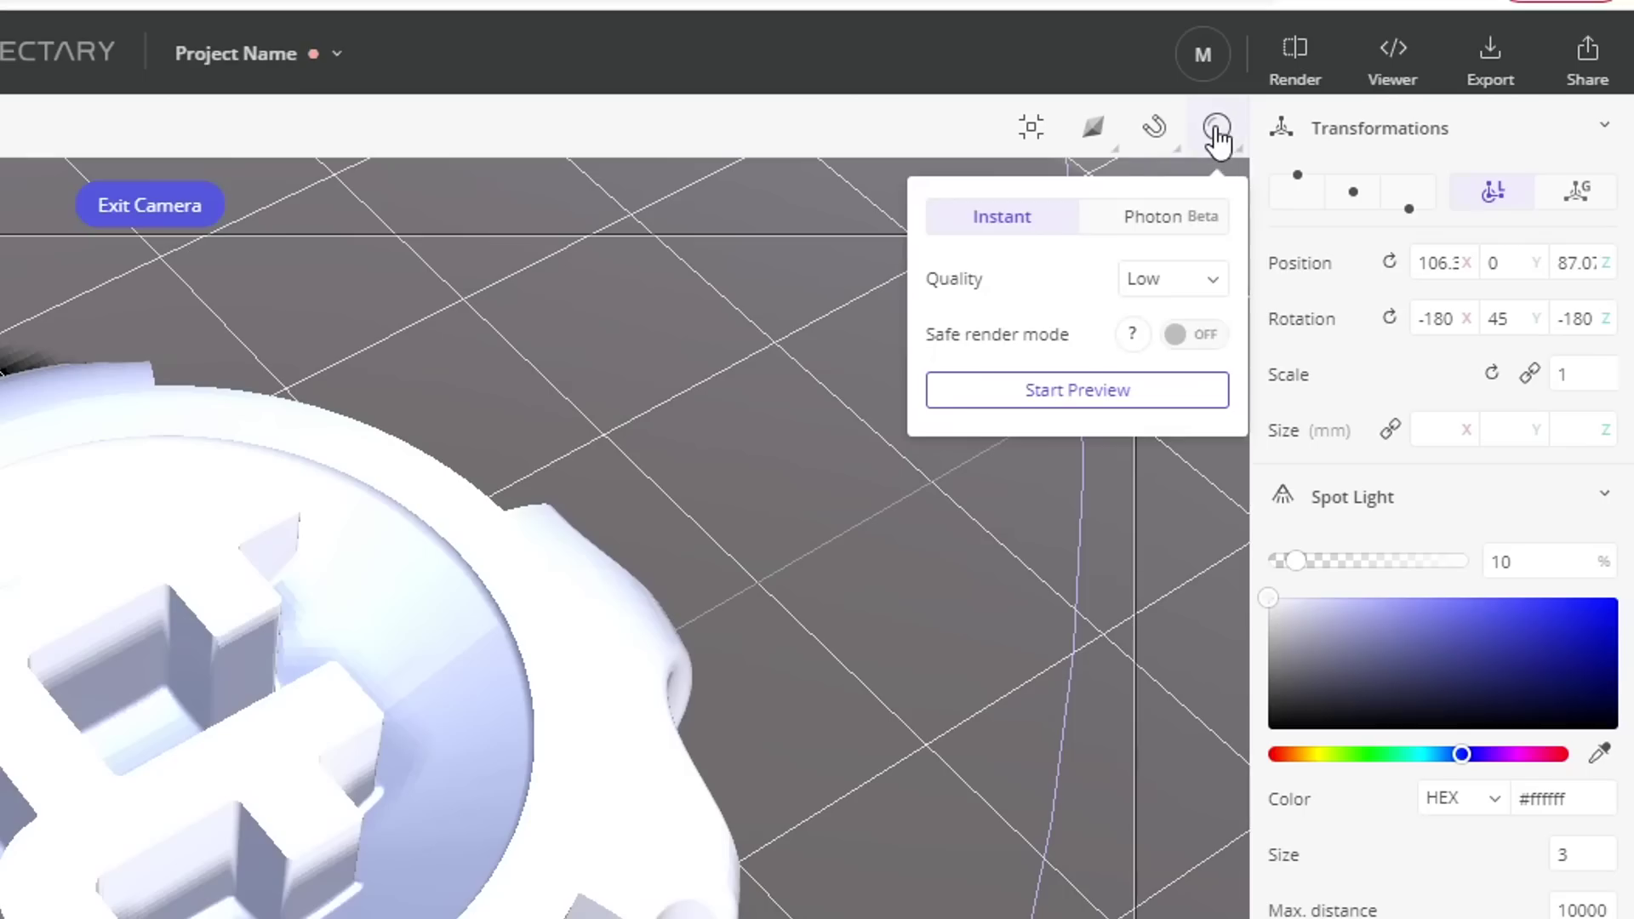
left_click(1213, 280)
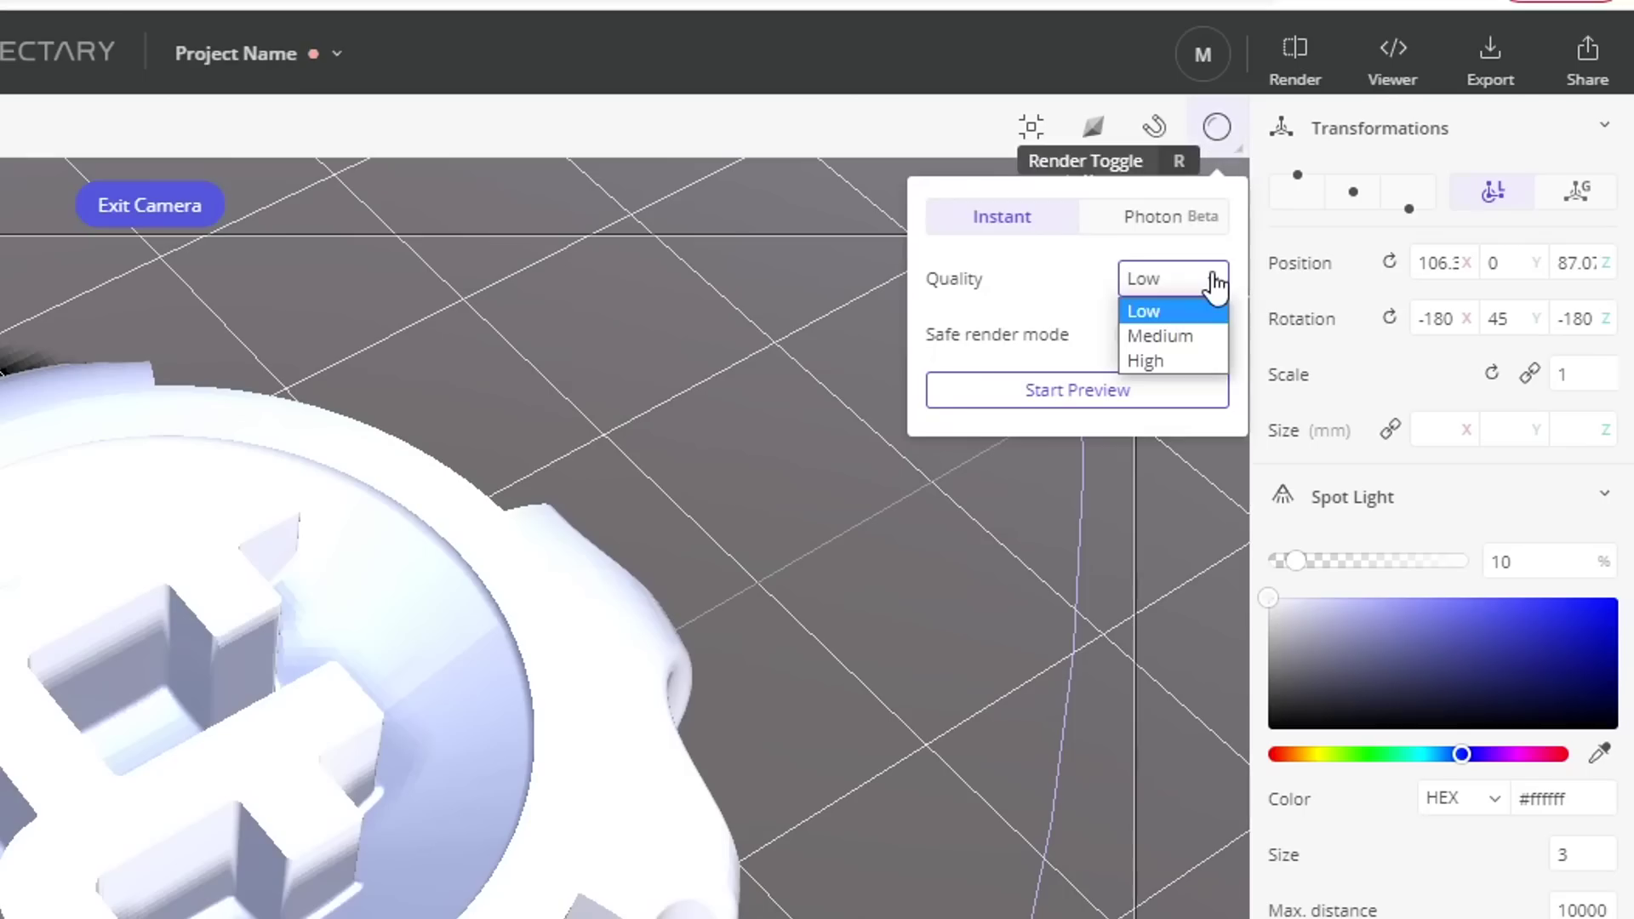
left_click(1072, 401)
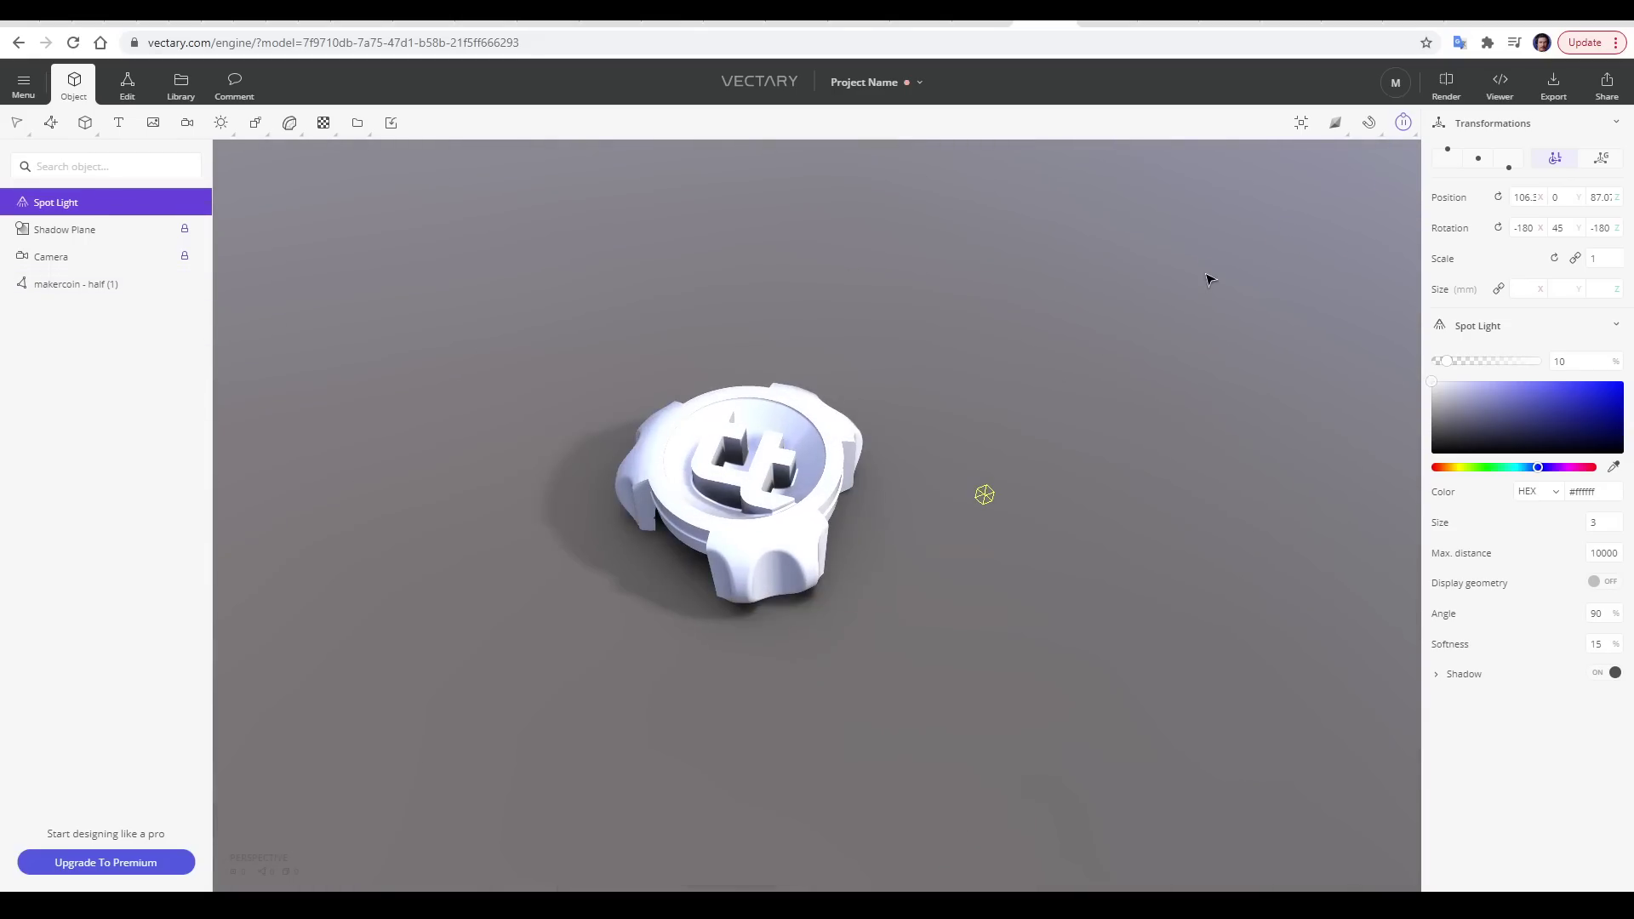
mouse_move(1412, 139)
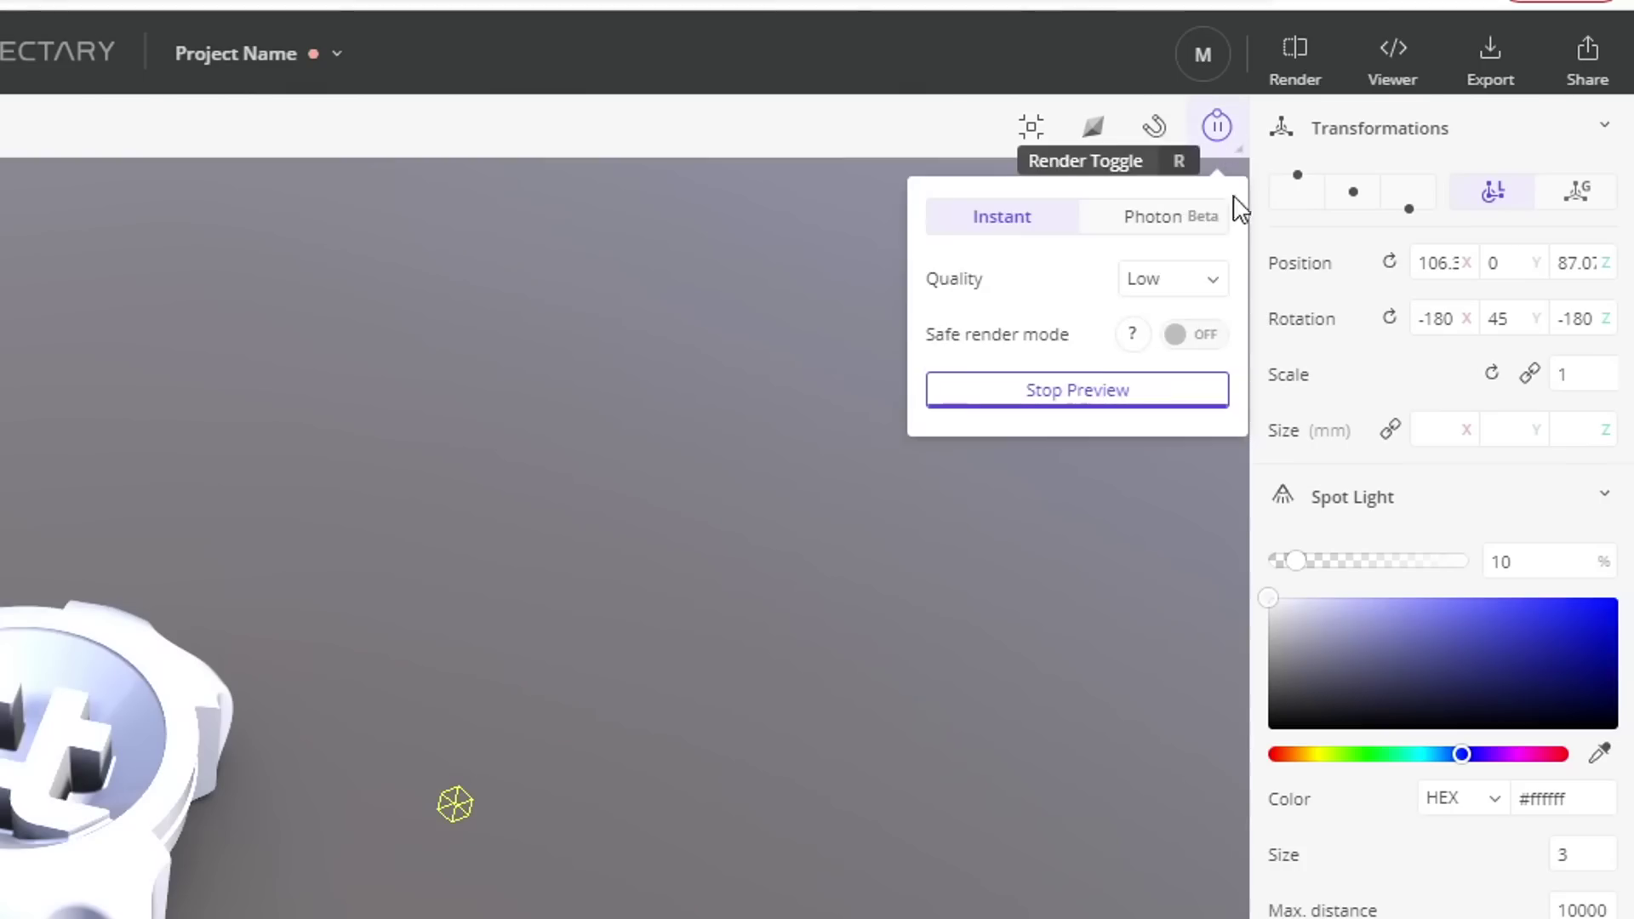
left_click(1407, 211)
left_click(1186, 362)
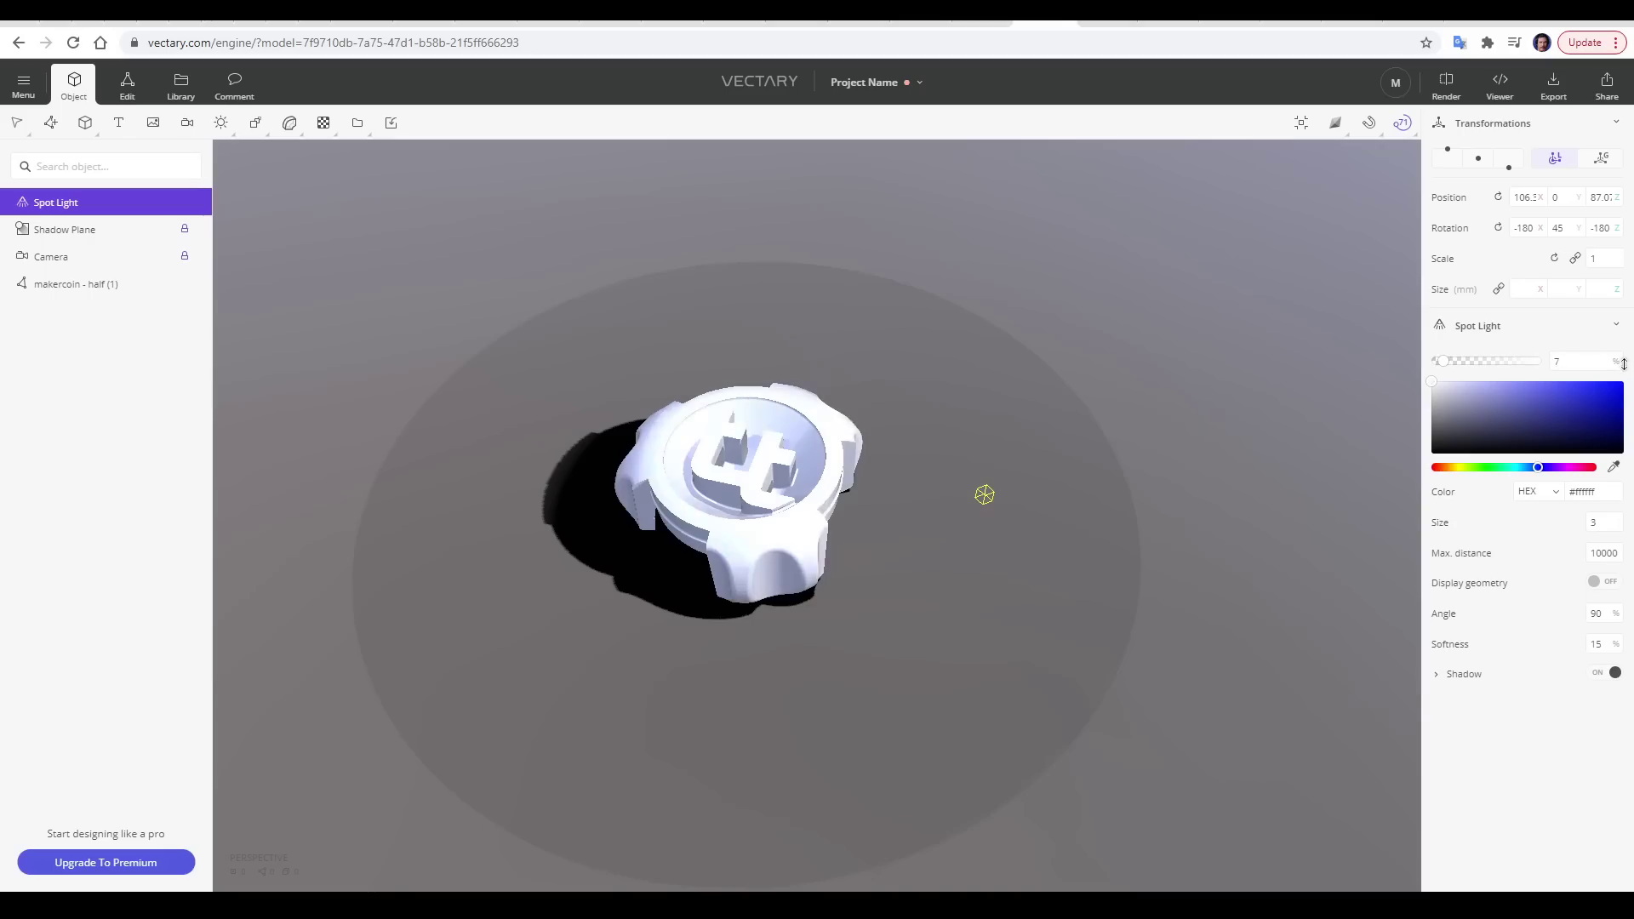
left_click_drag(1621, 361, 1624, 367)
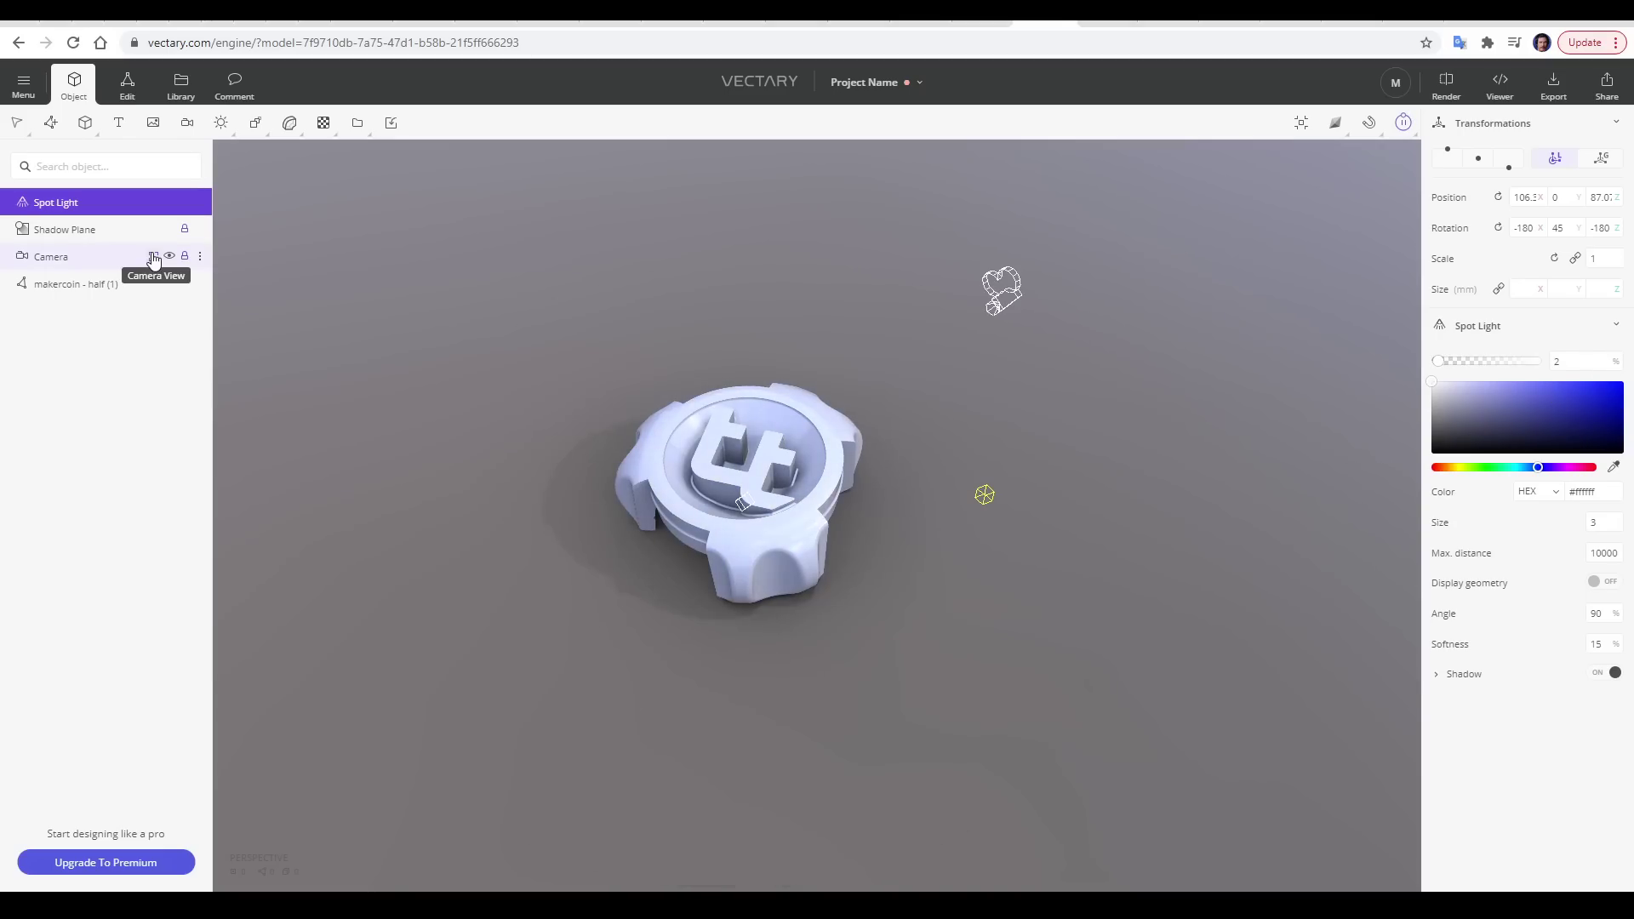
Step: From the camera view, set export width to 5000 and download the PNG render
left_click(154, 257)
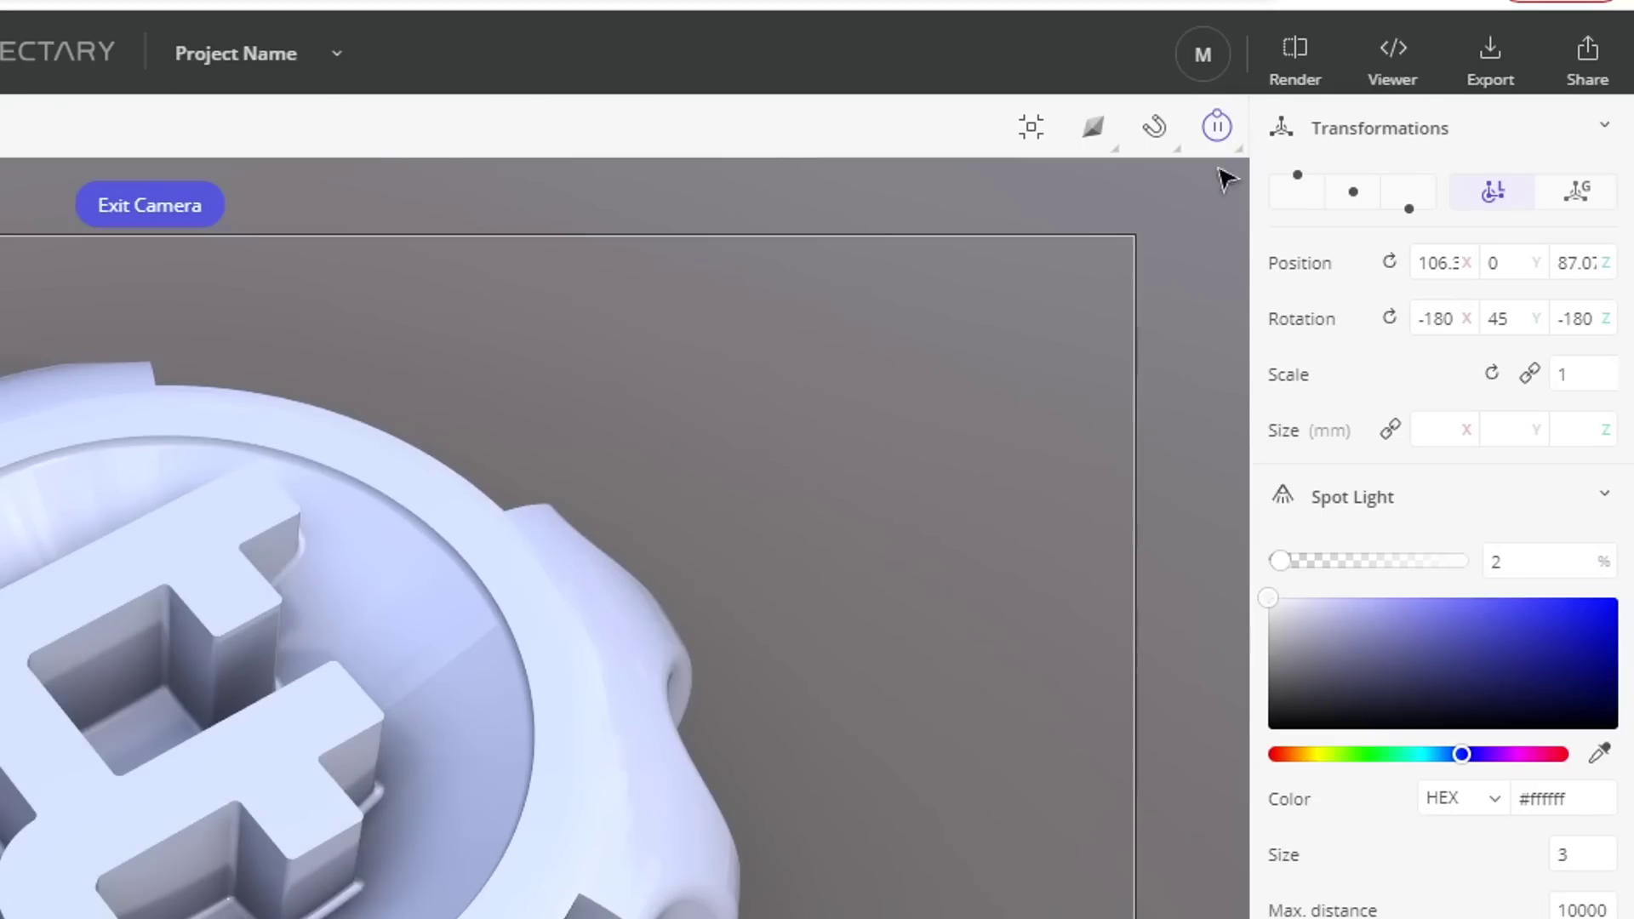
left_click(1294, 60)
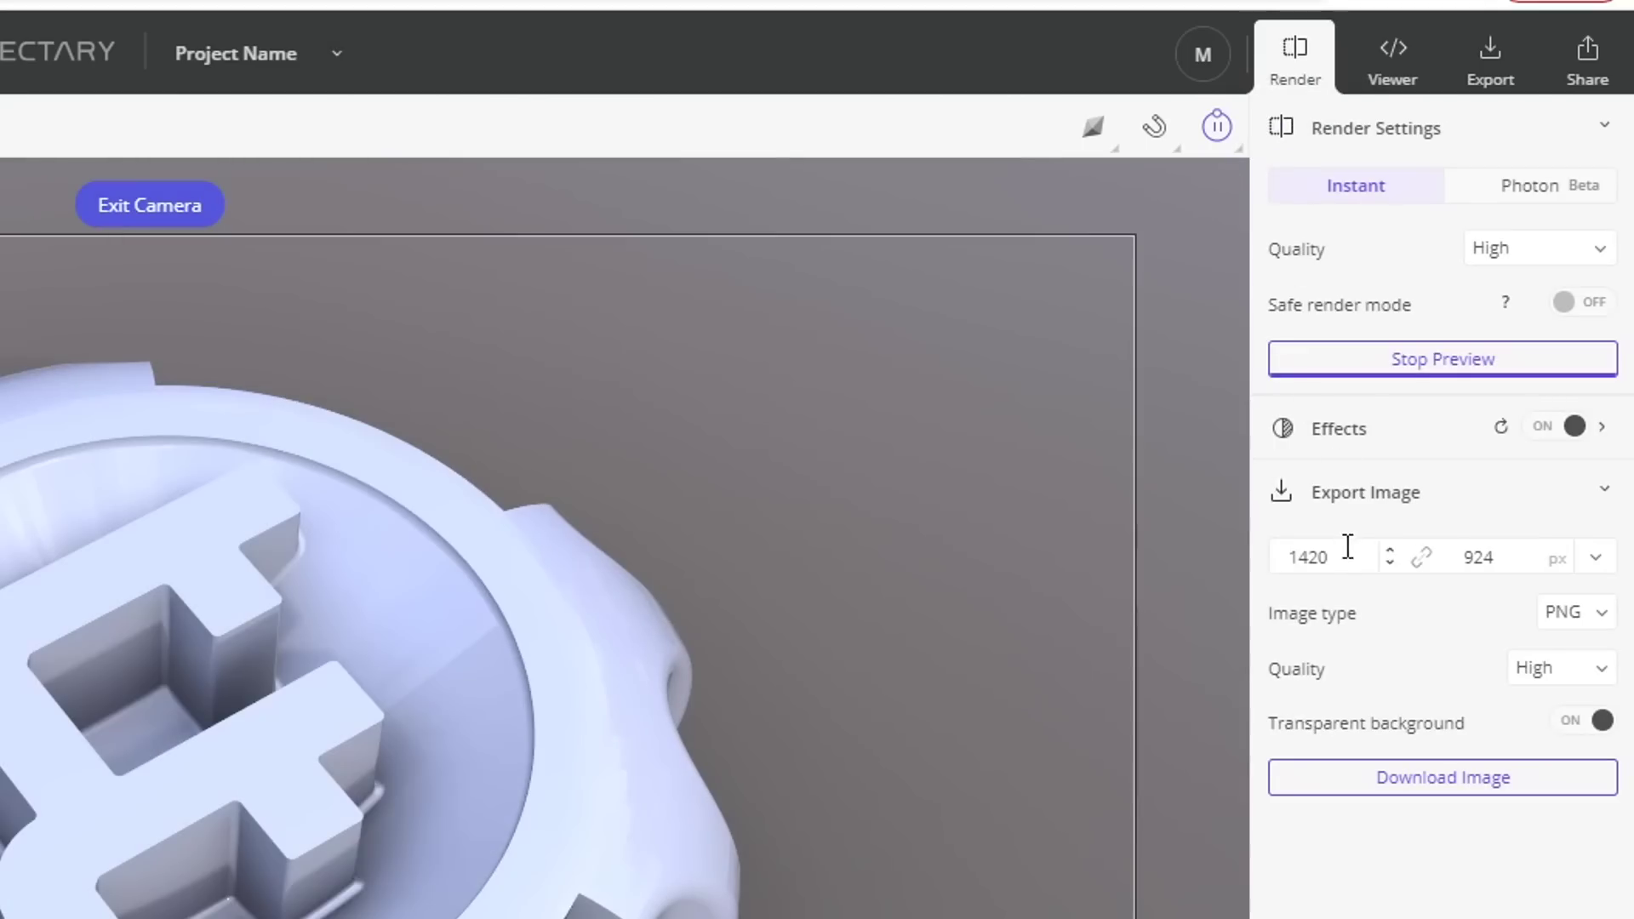
left_click_drag(1342, 559, 1282, 557)
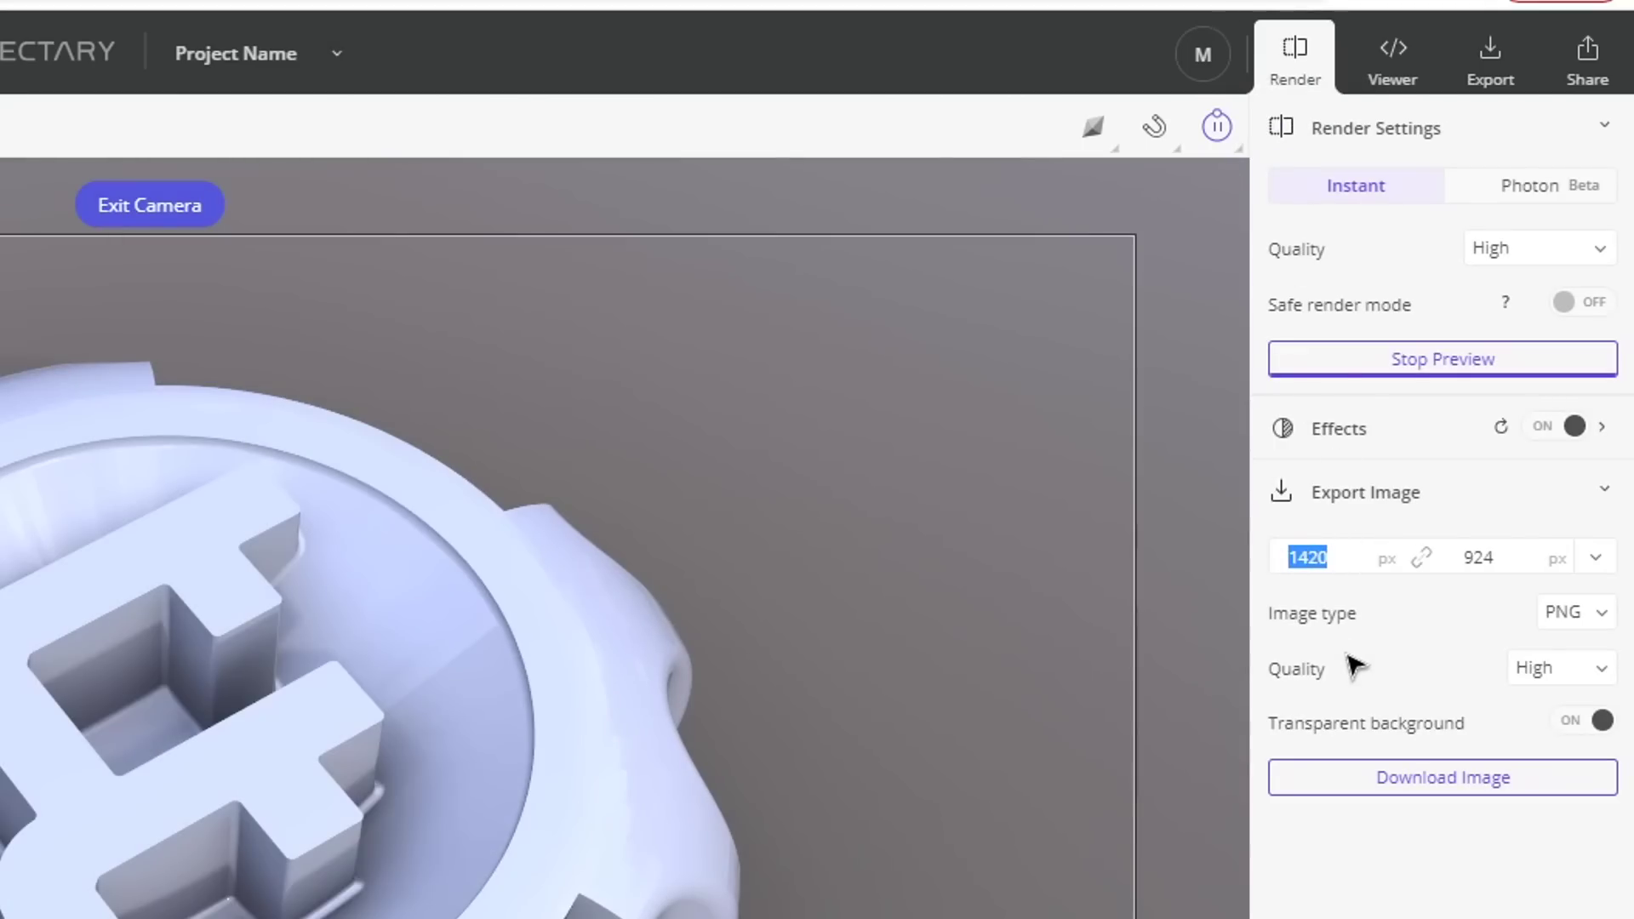
type("500")
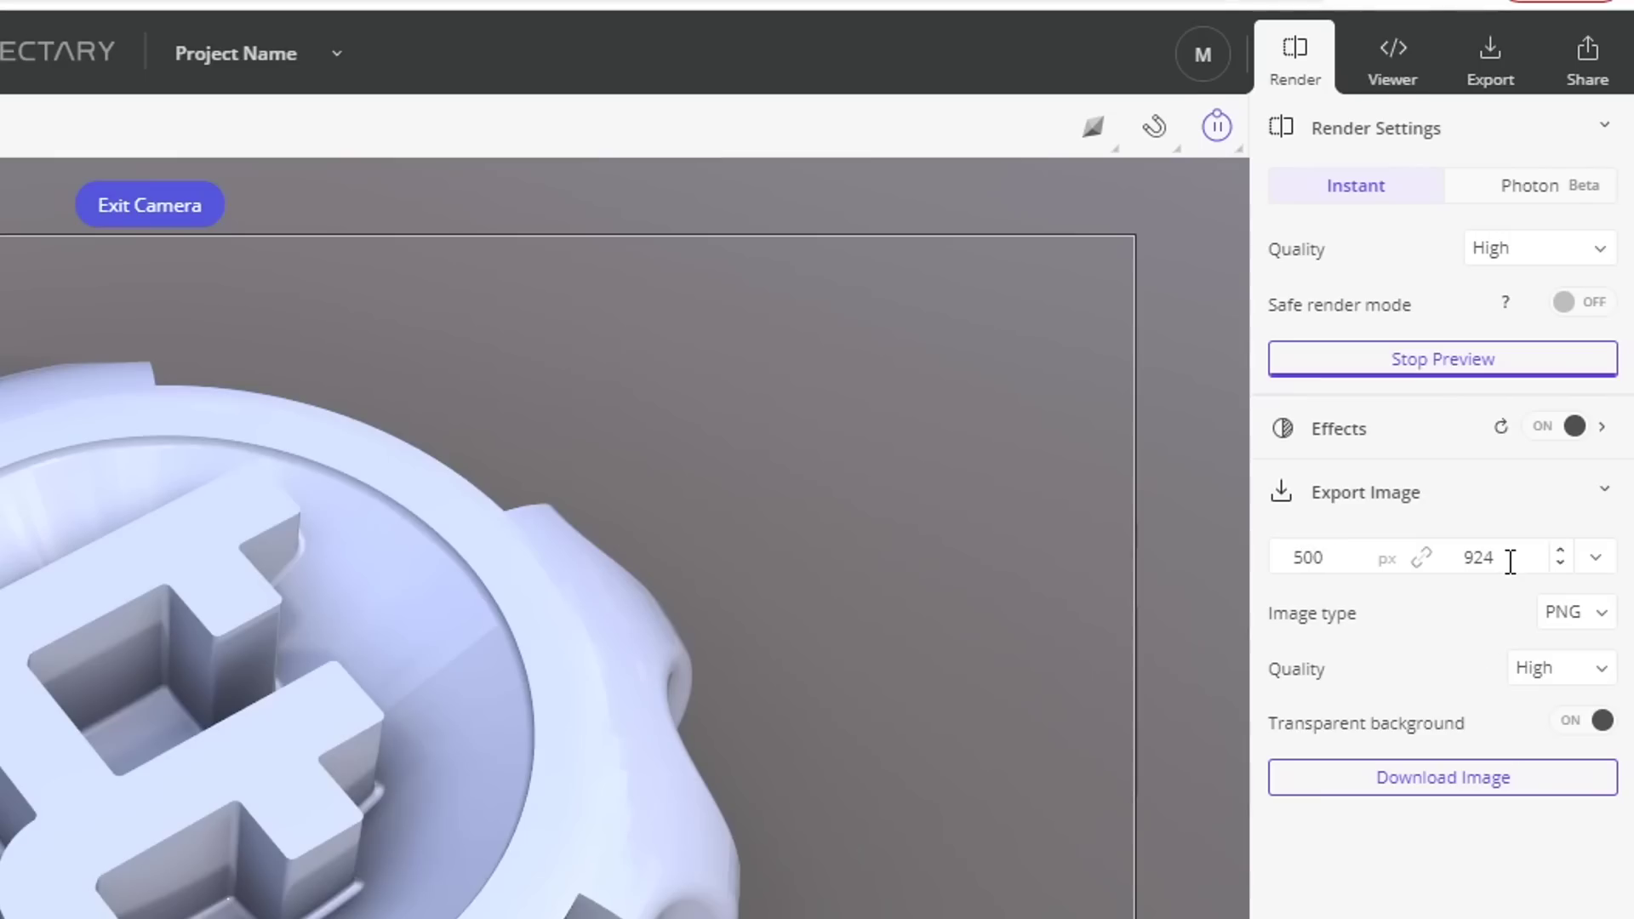
type("0")
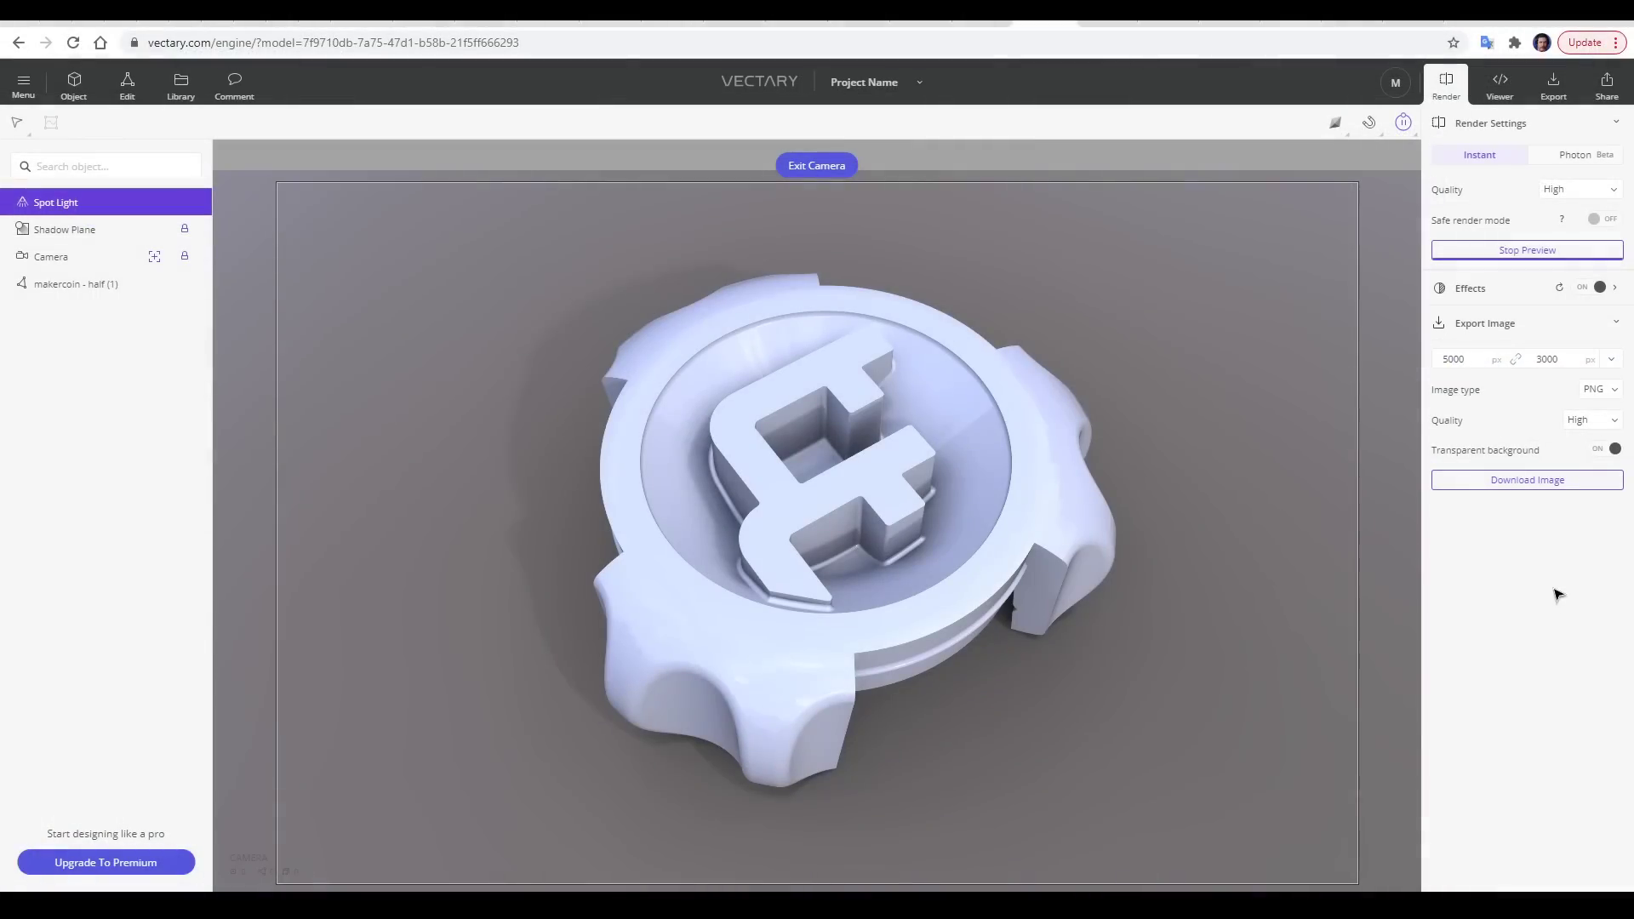
left_click(1525, 494)
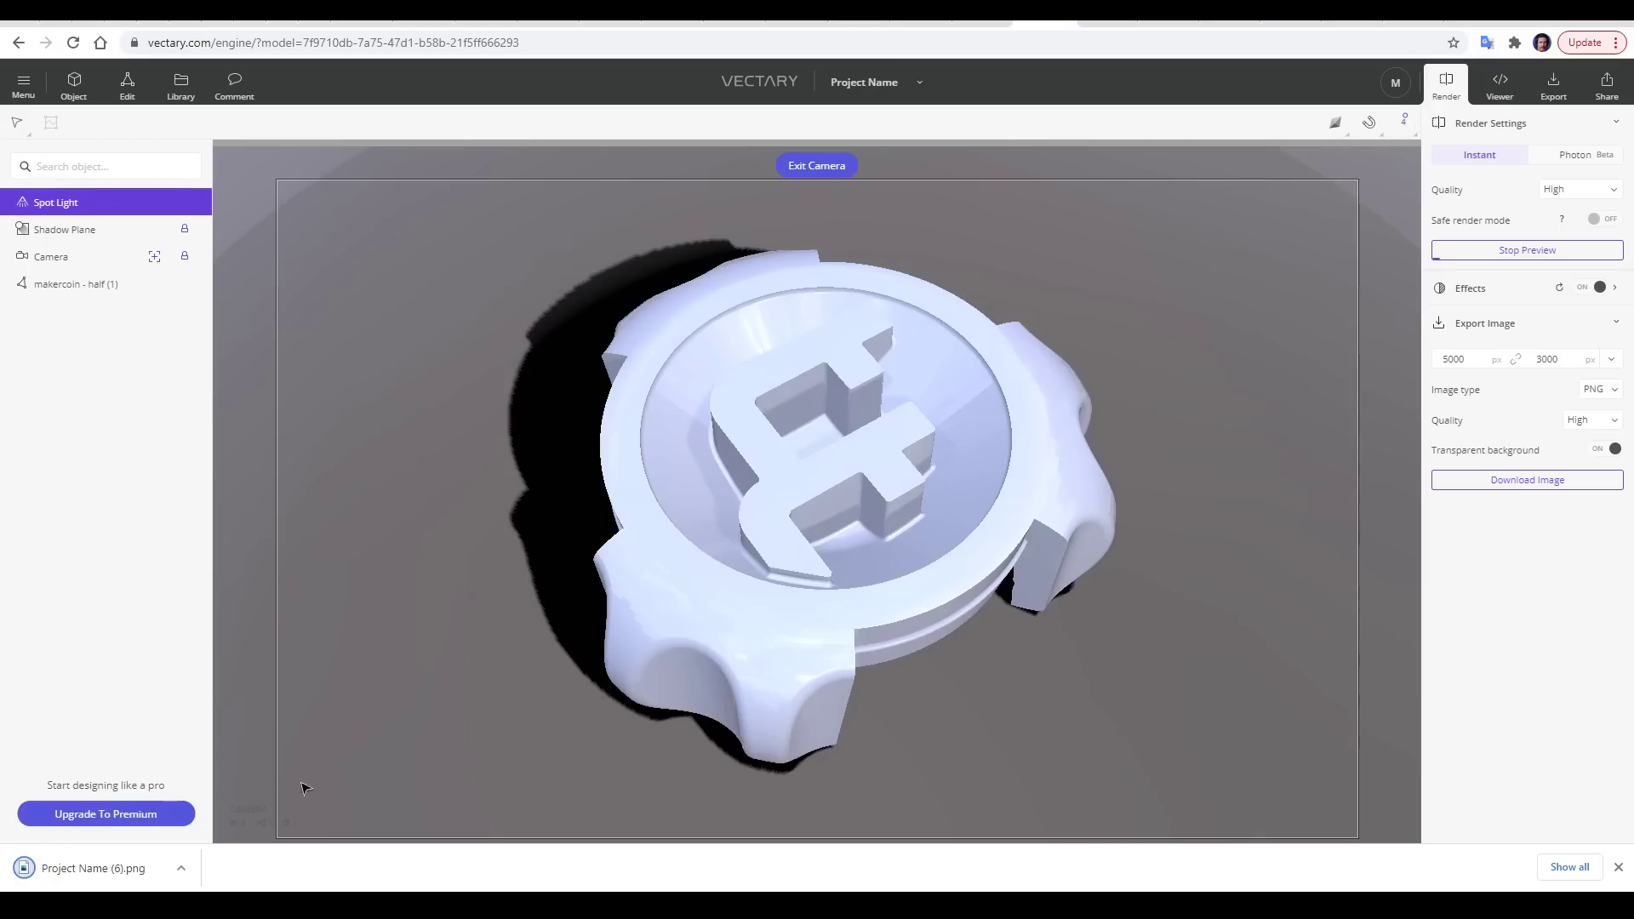
Step: Open the downloaded coin render in Photos, make it full screen, and bring up zoom controls
left_click(107, 868)
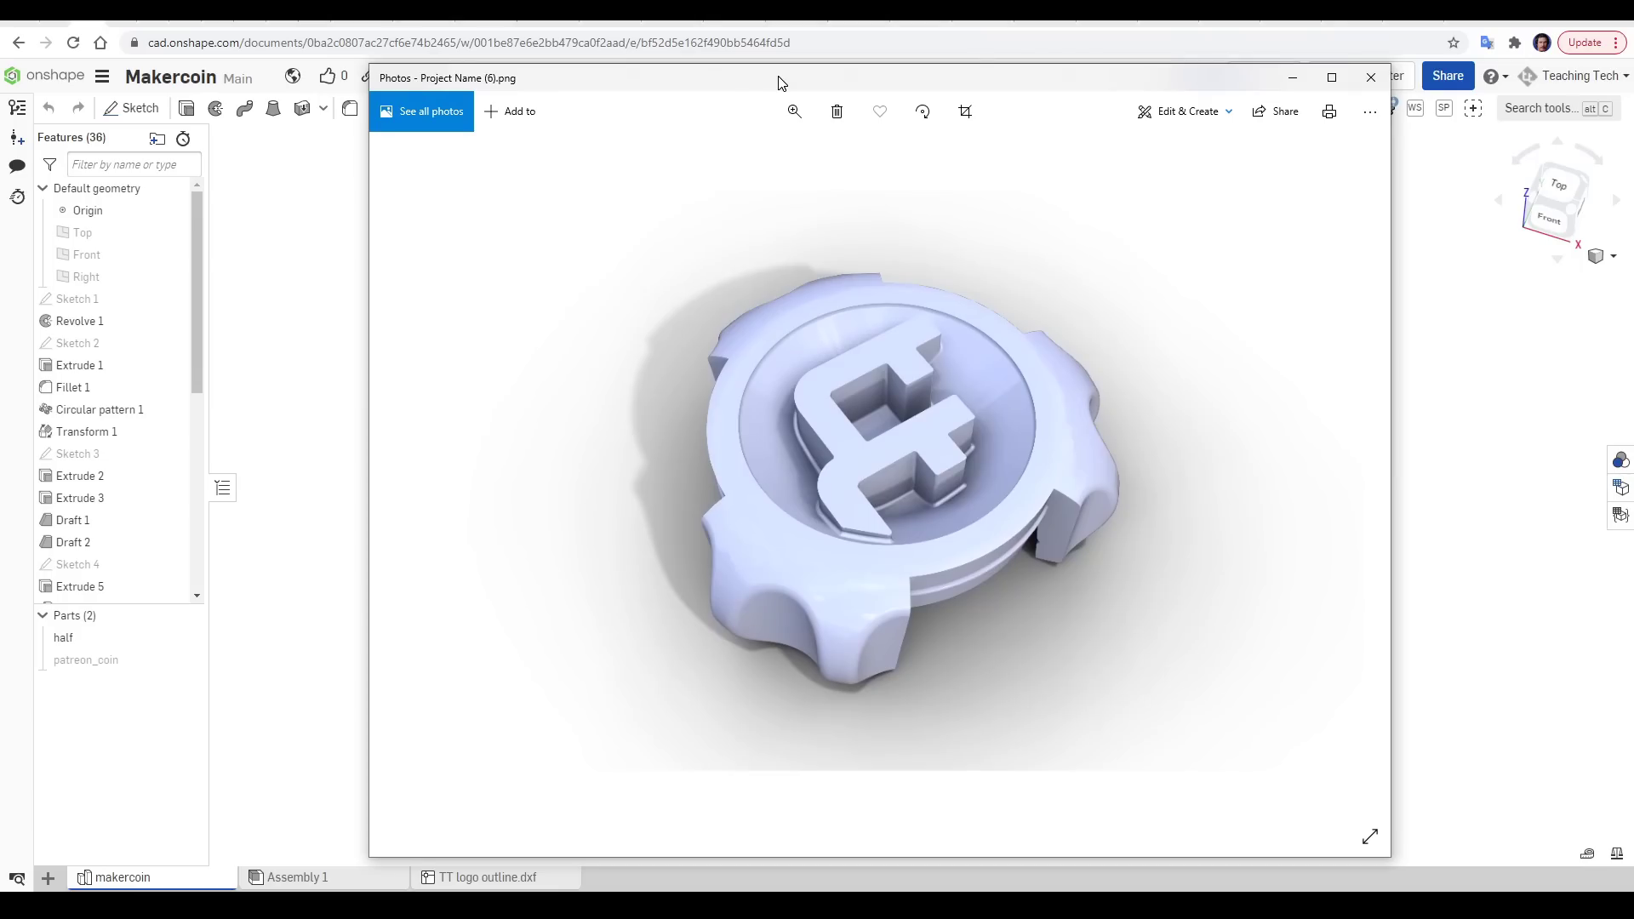
left_click_drag(781, 82, 738, 64)
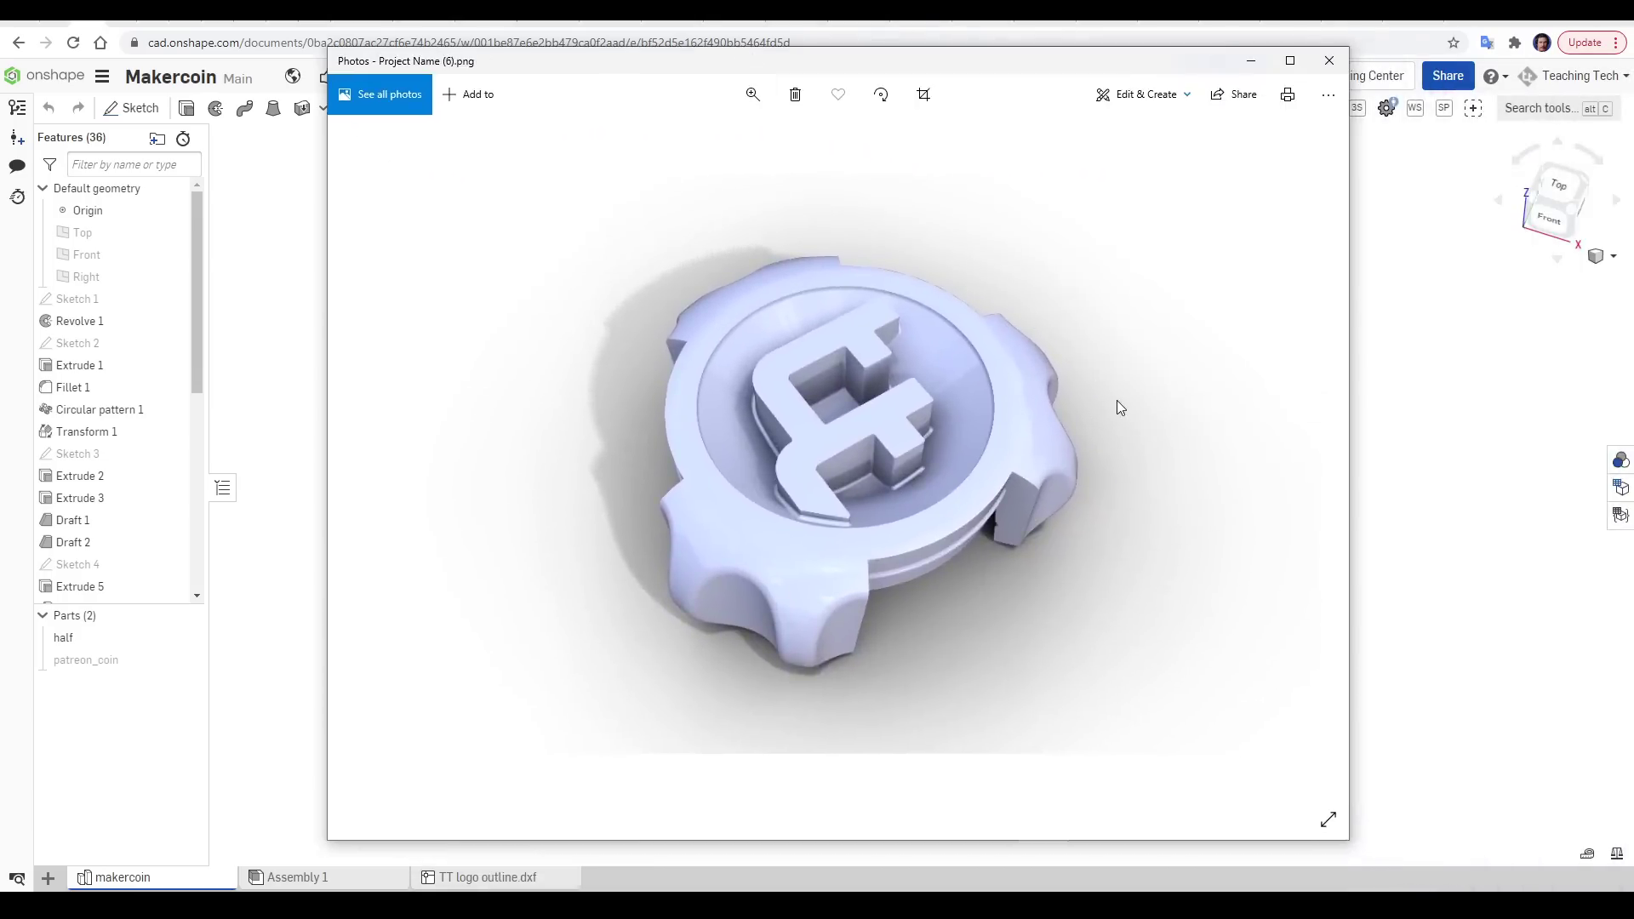
key("F11")
left_click(737, 49)
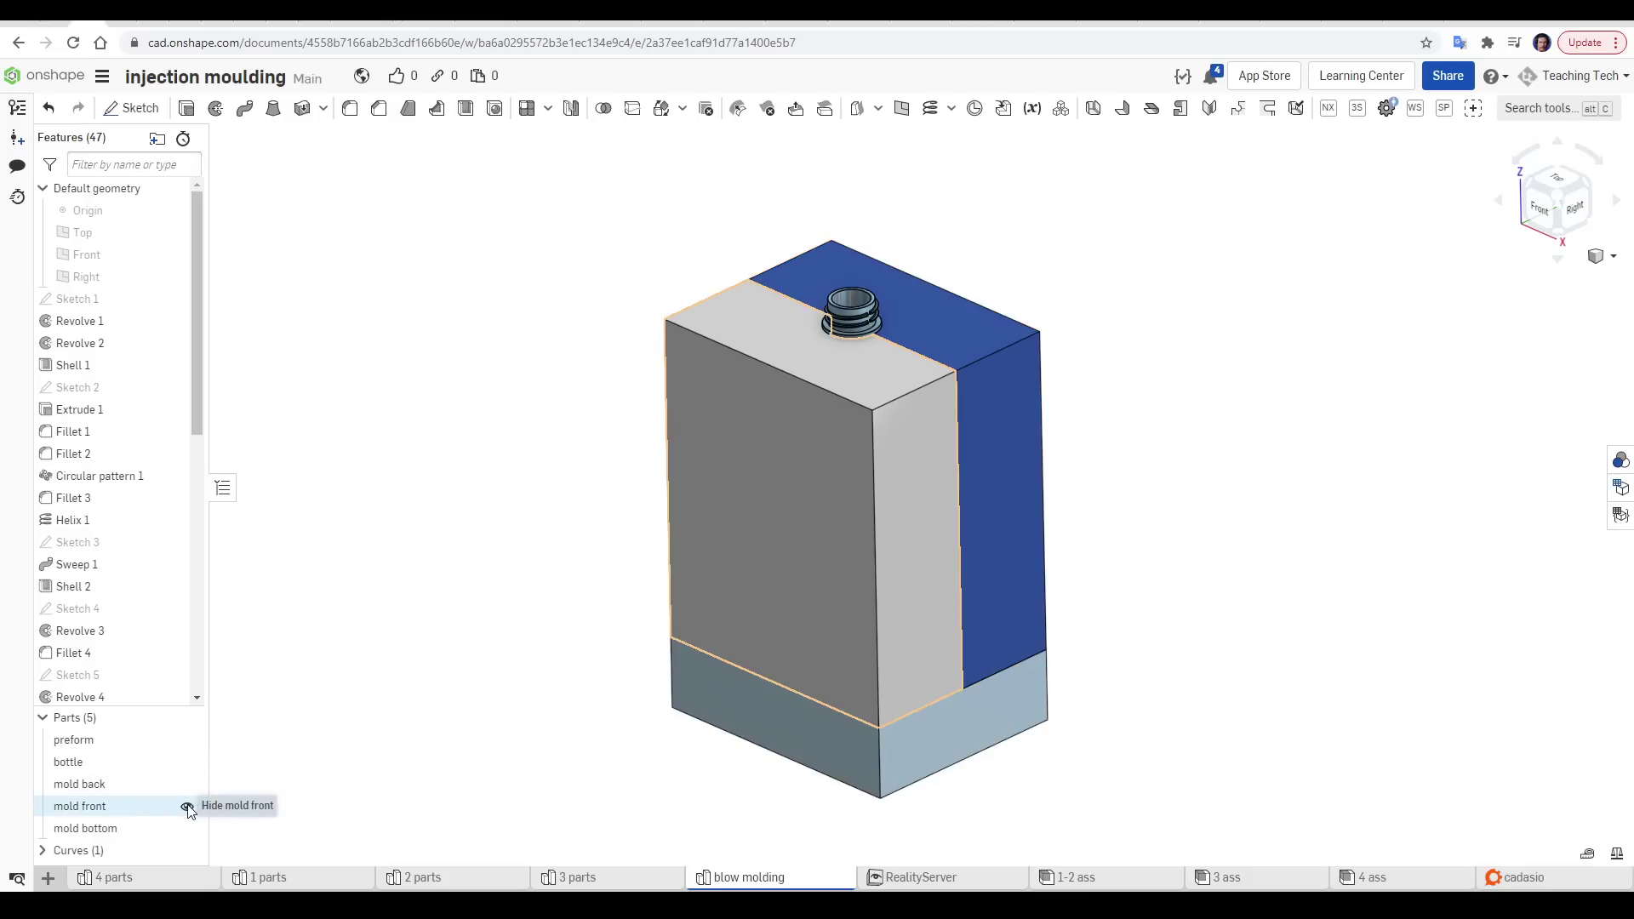
Step: Temporarily hide the mold front and bottle to inspect the preform, then show them again
left_click(190, 806)
right_click_drag(511, 760, 536, 739)
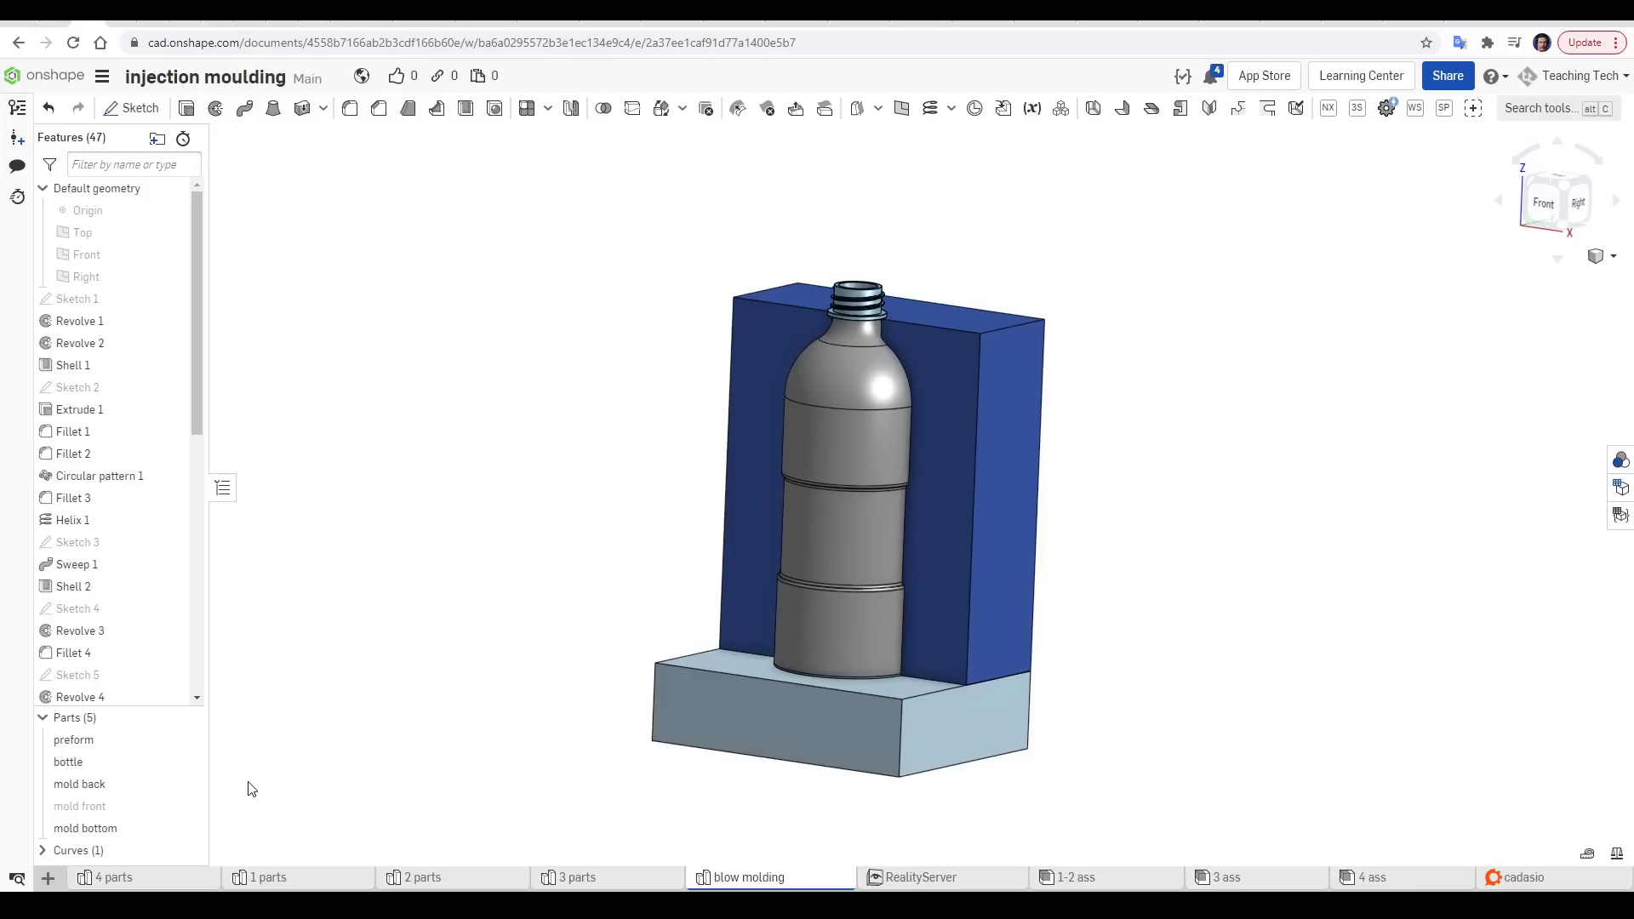
left_click(189, 762)
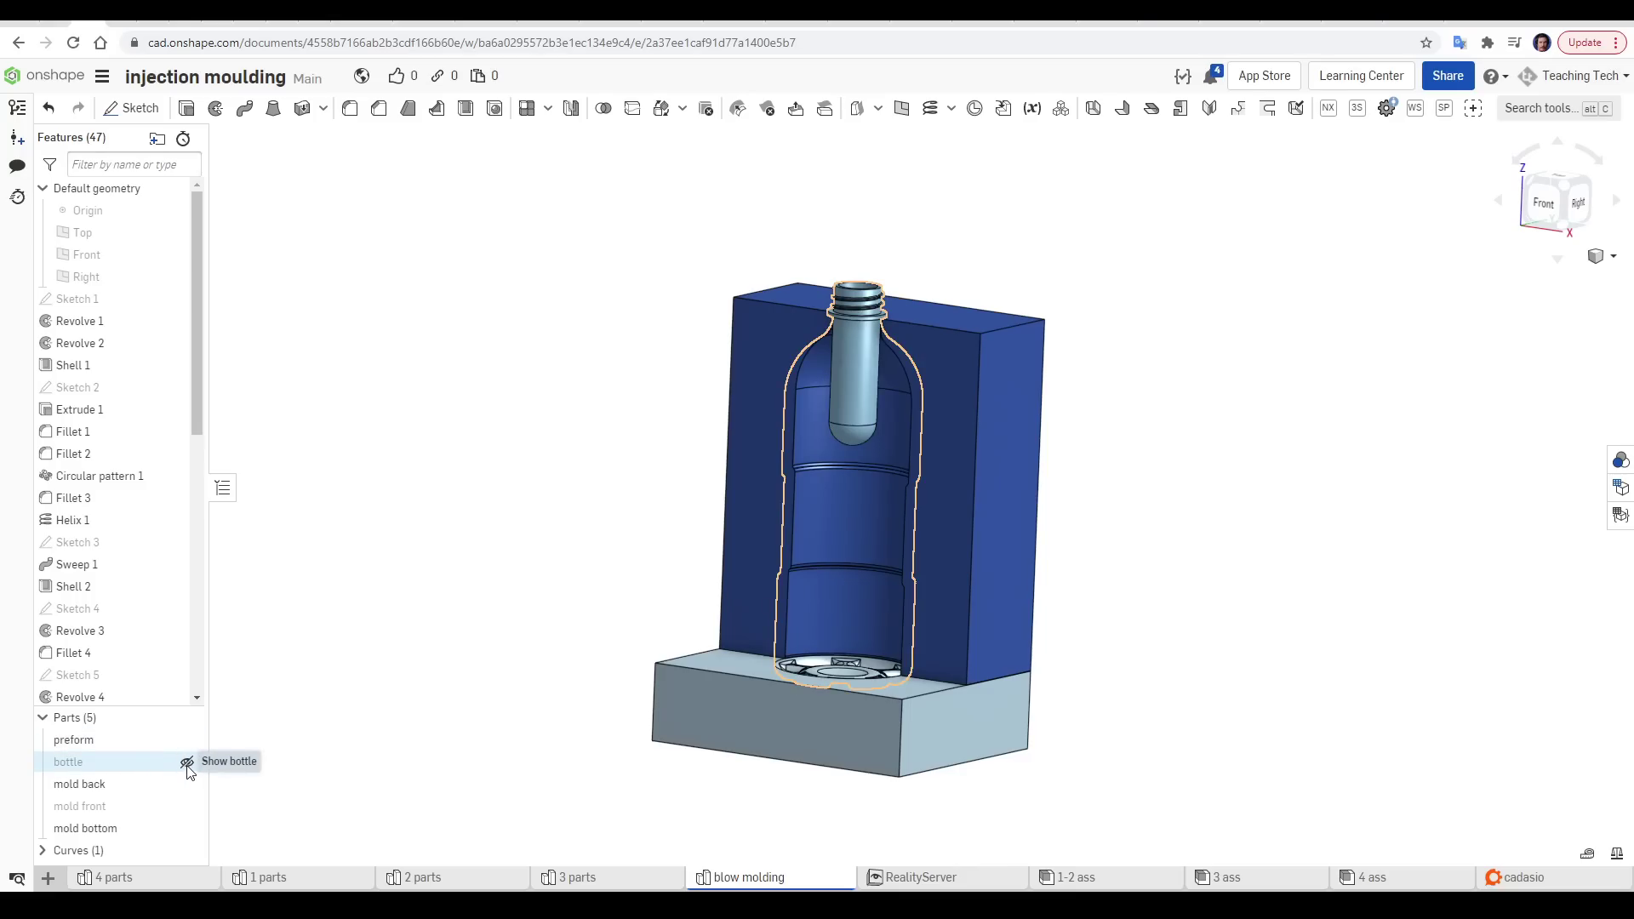
left_click(187, 764)
left_click(187, 806)
Step: Export the bottle and three mold parts together as a STEP file
left_click(119, 762)
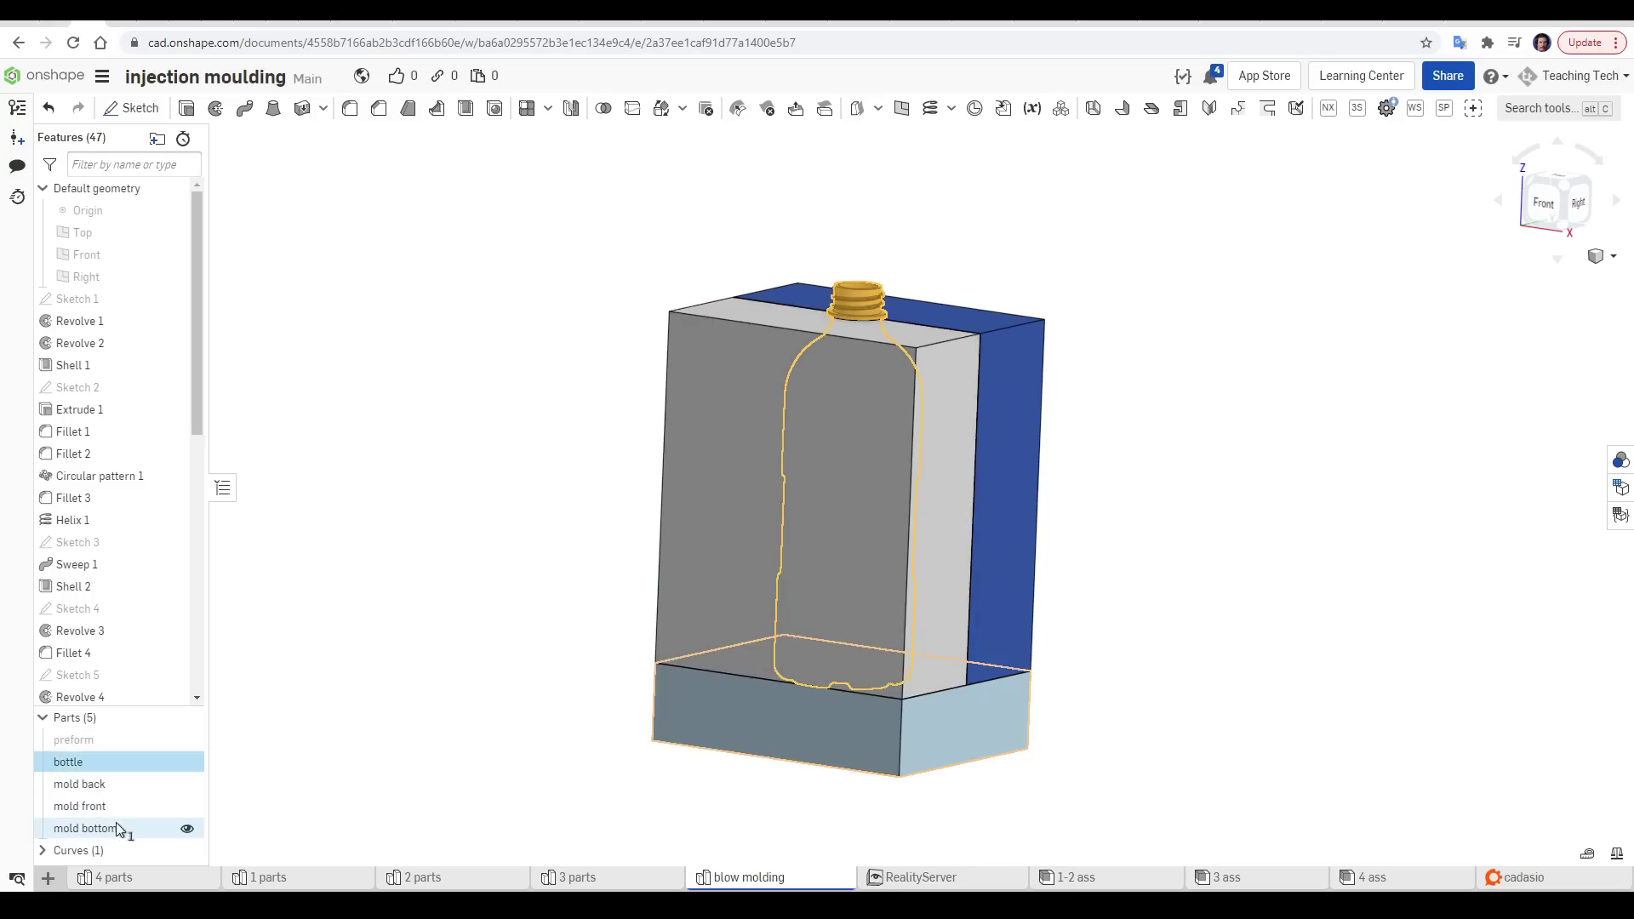
left_click(115, 830, "shift")
right_click(114, 833)
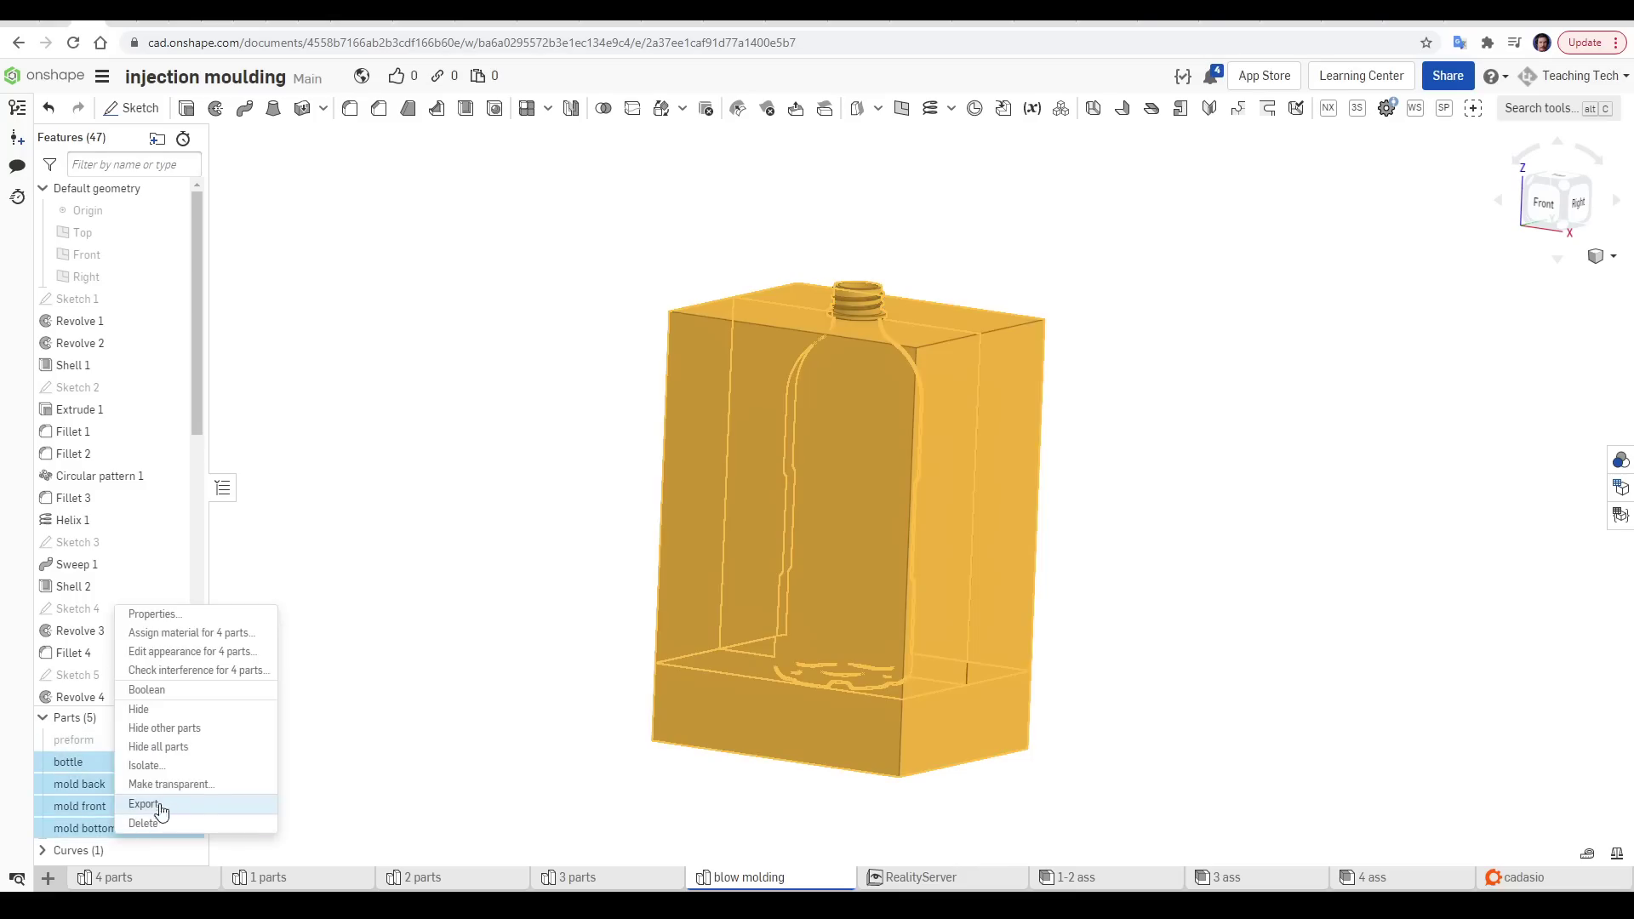
left_click(145, 804)
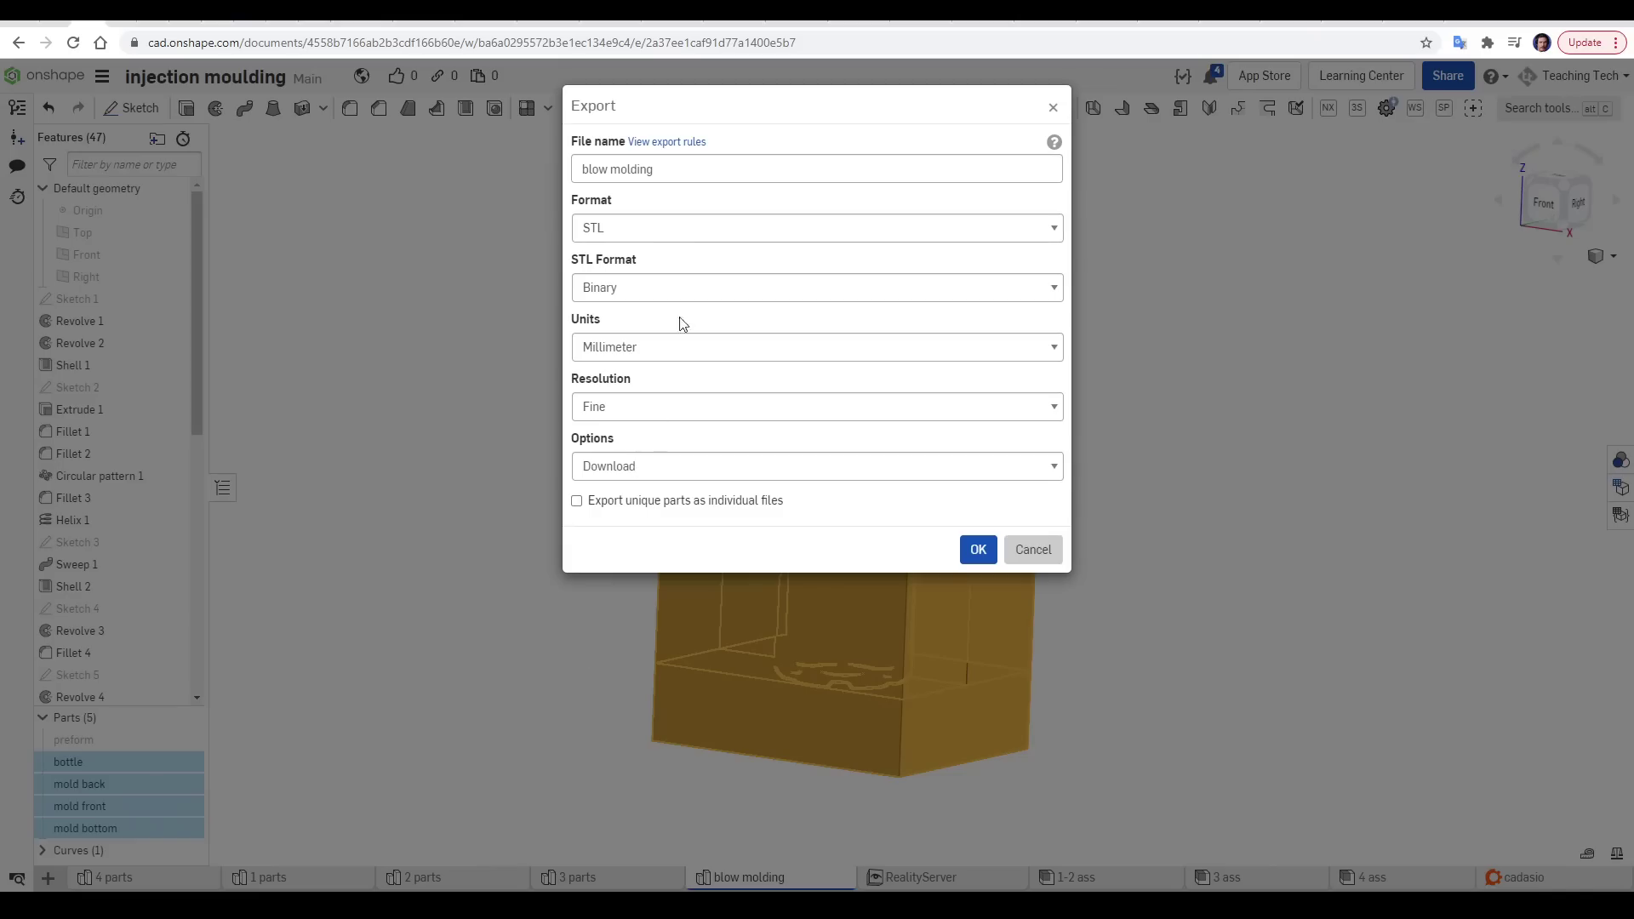
left_click(696, 229)
left_click(639, 285)
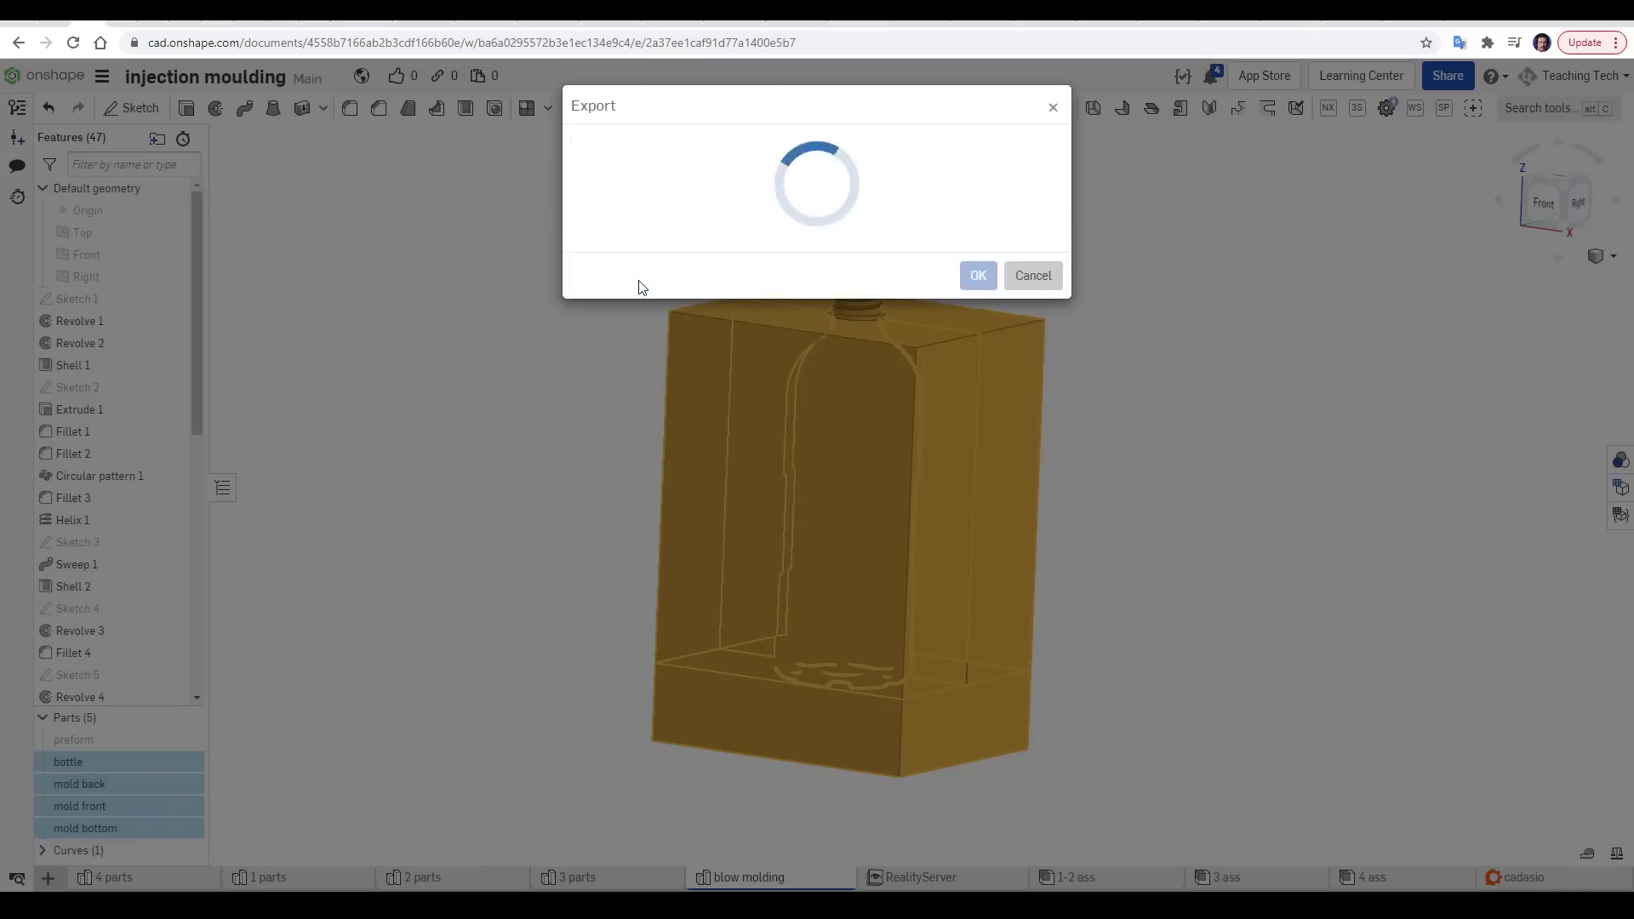
left_click(976, 401)
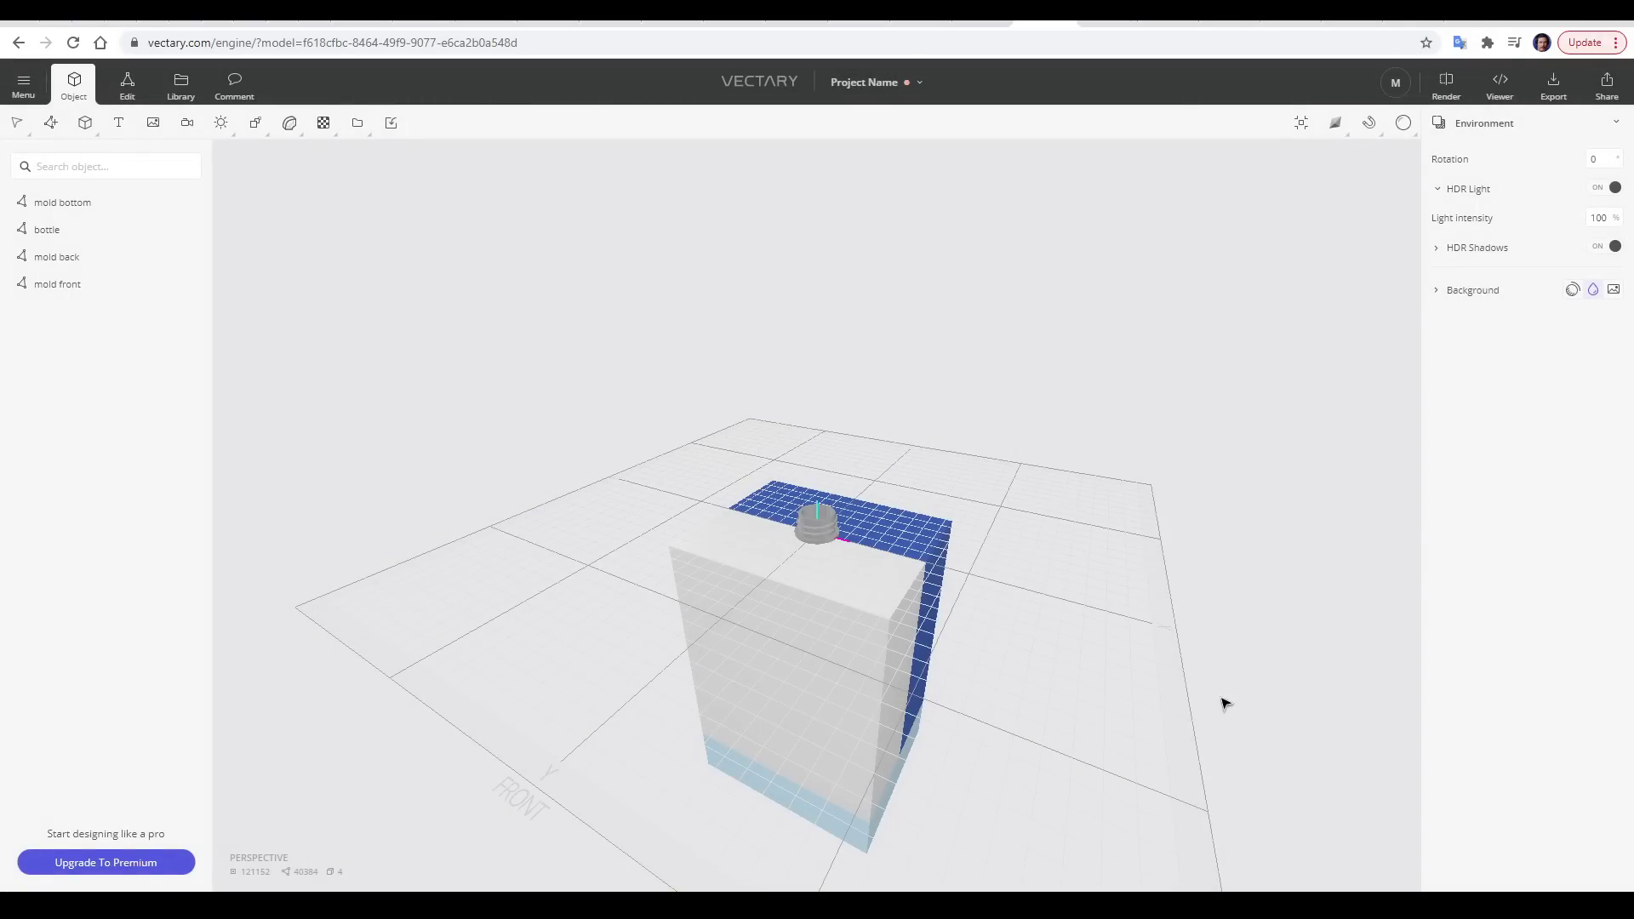
Step: Raise all four blow-molding parts above the grid and separate the mold front and back
left_click(97, 206)
key("ctrl+a")
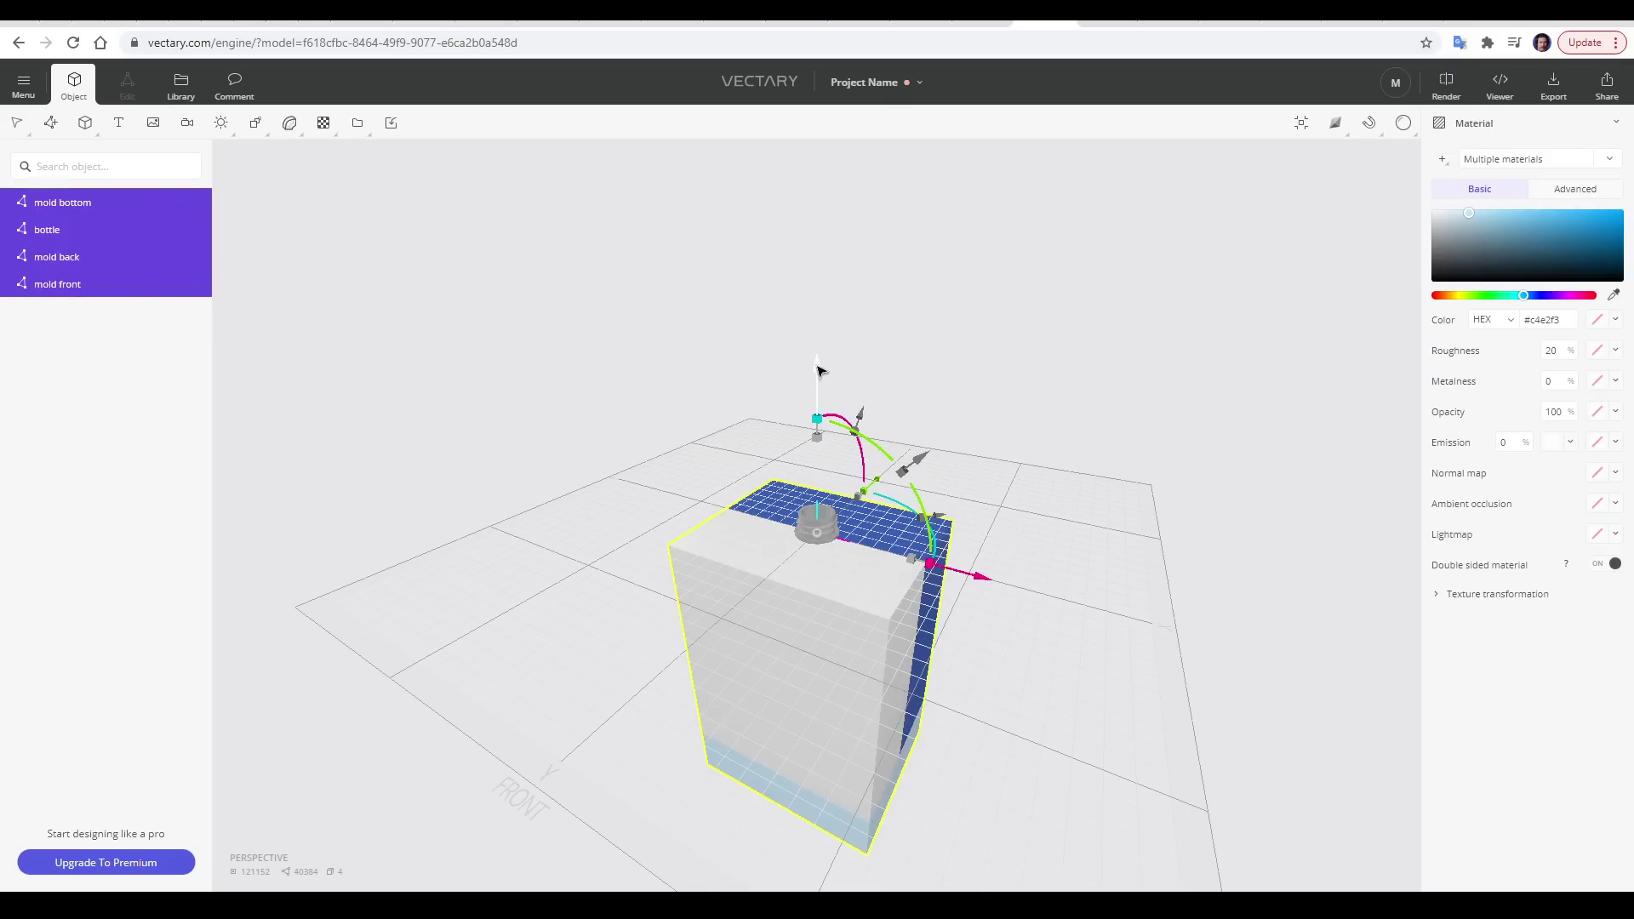
left_click_drag(819, 368, 851, 103)
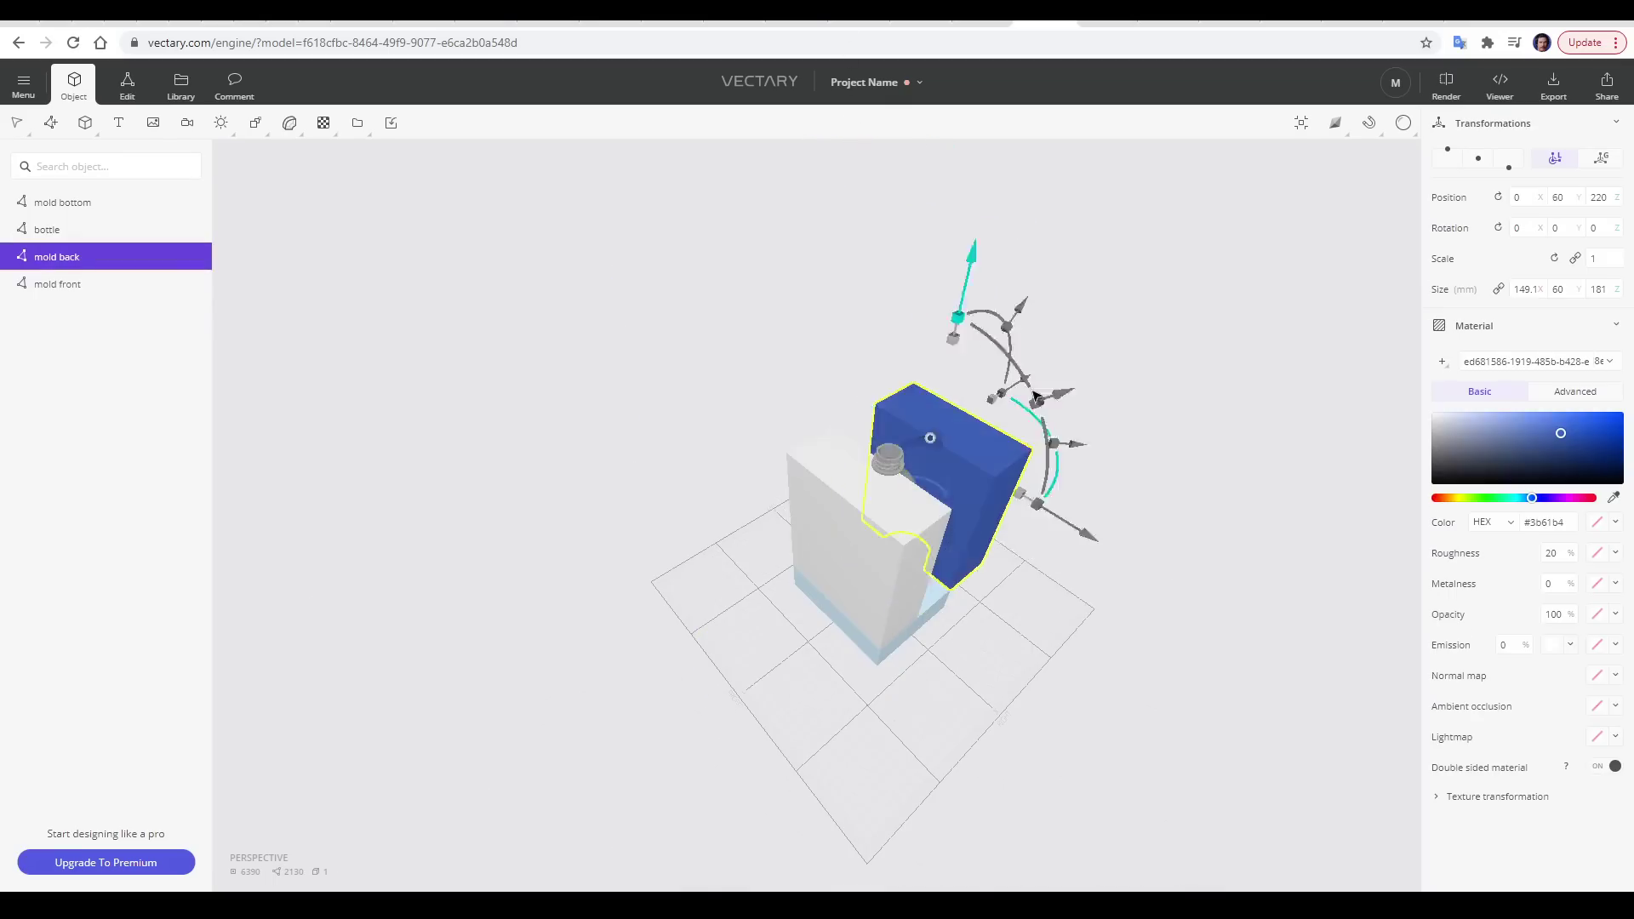
left_click(832, 584)
left_click(979, 443, "shift")
left_click(220, 122)
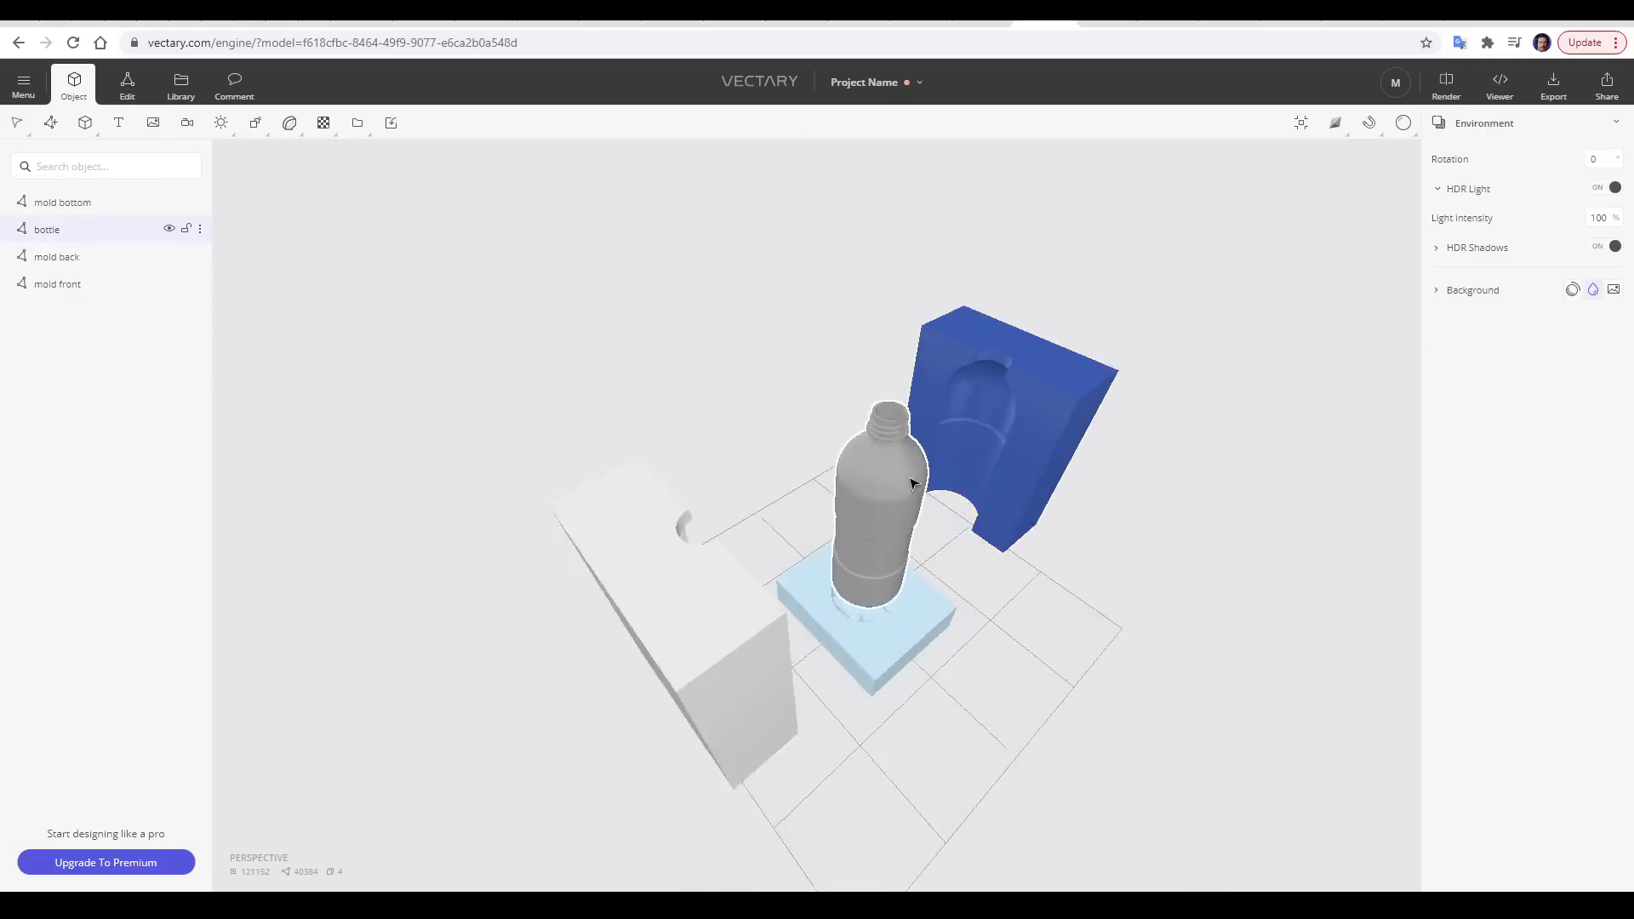
Step: Drag the 'steel' material onto mold front, back and bottom, then add a lighting environment
left_click(180, 85)
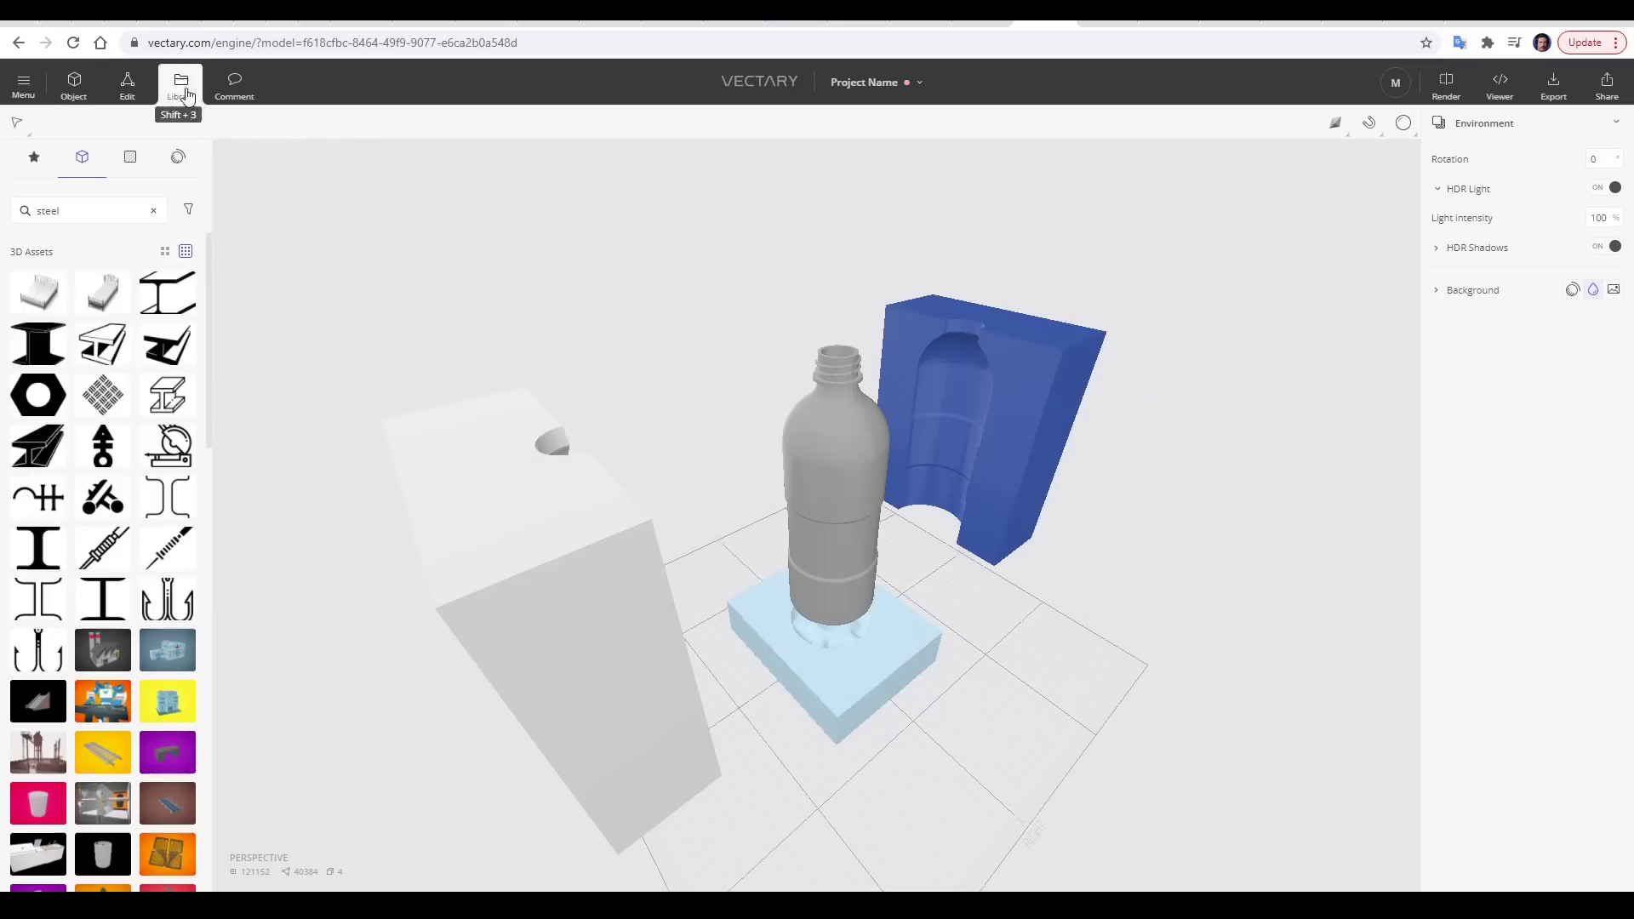
left_click(132, 156)
left_click(122, 206)
type("st")
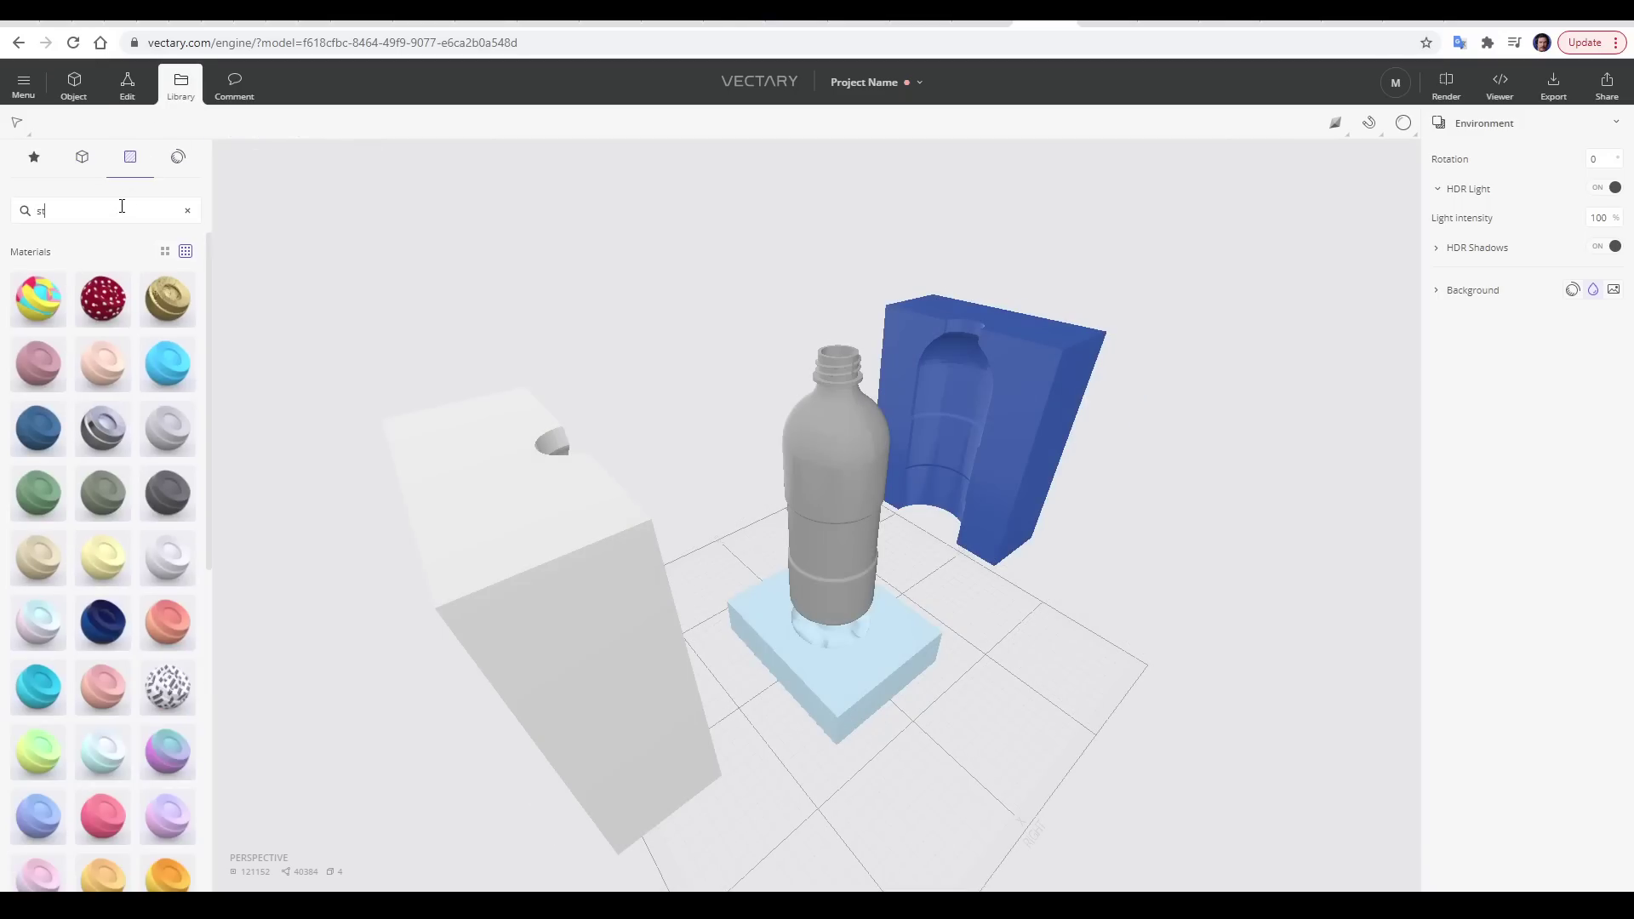
type("eel")
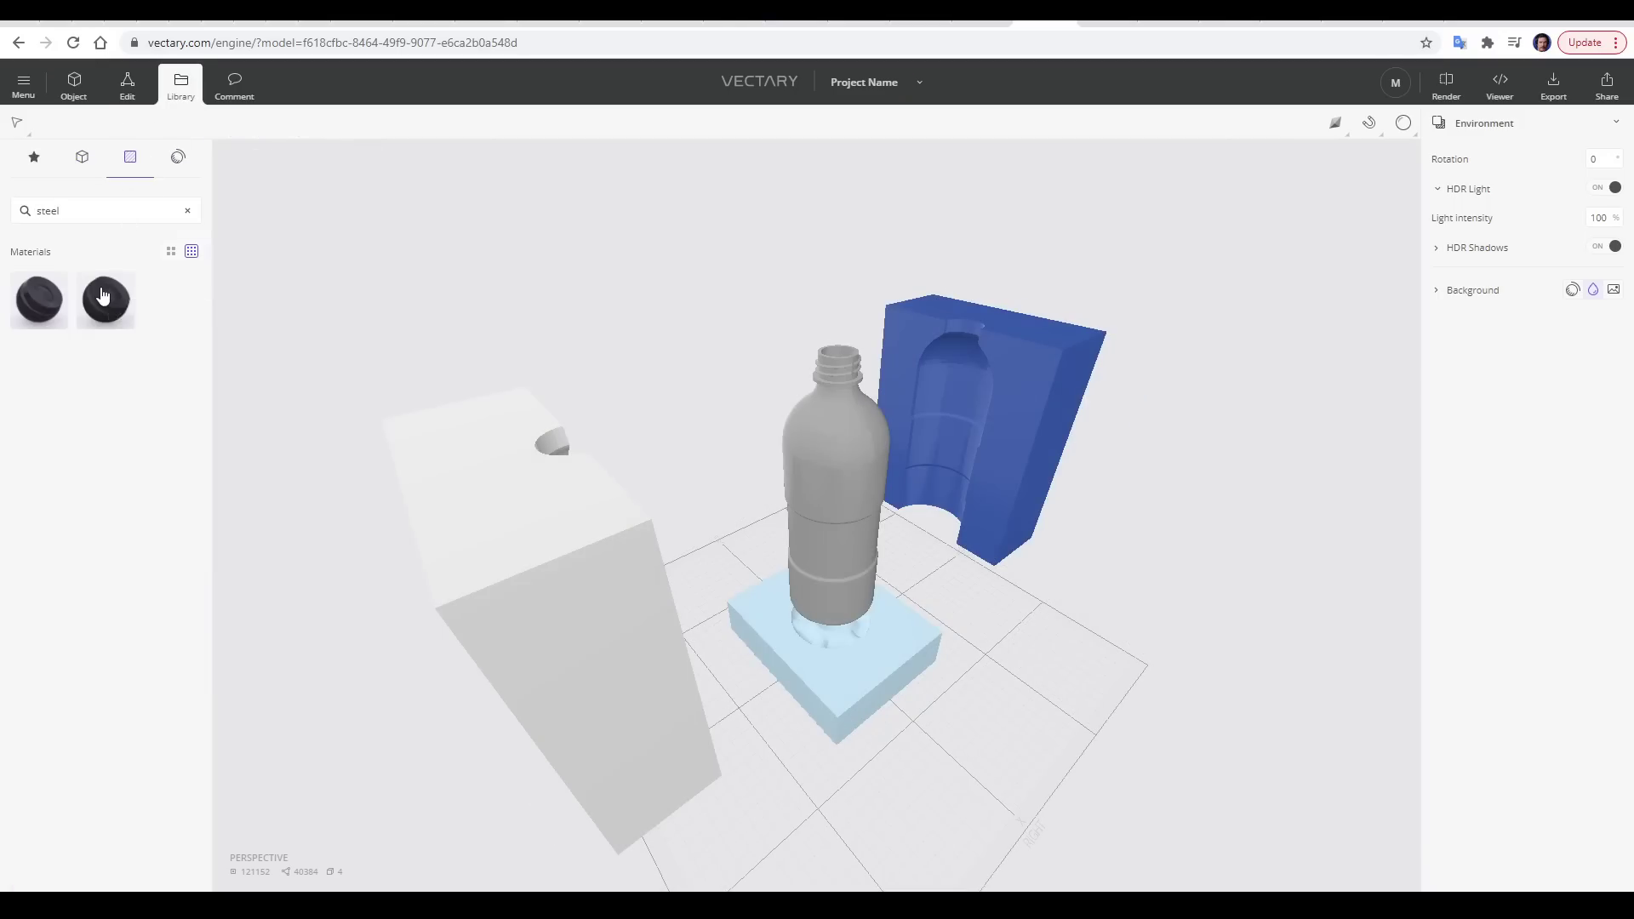
left_click_drag(106, 299, 417, 500)
left_click_drag(105, 300, 1021, 374)
left_click_drag(106, 300, 842, 681)
left_click(179, 158)
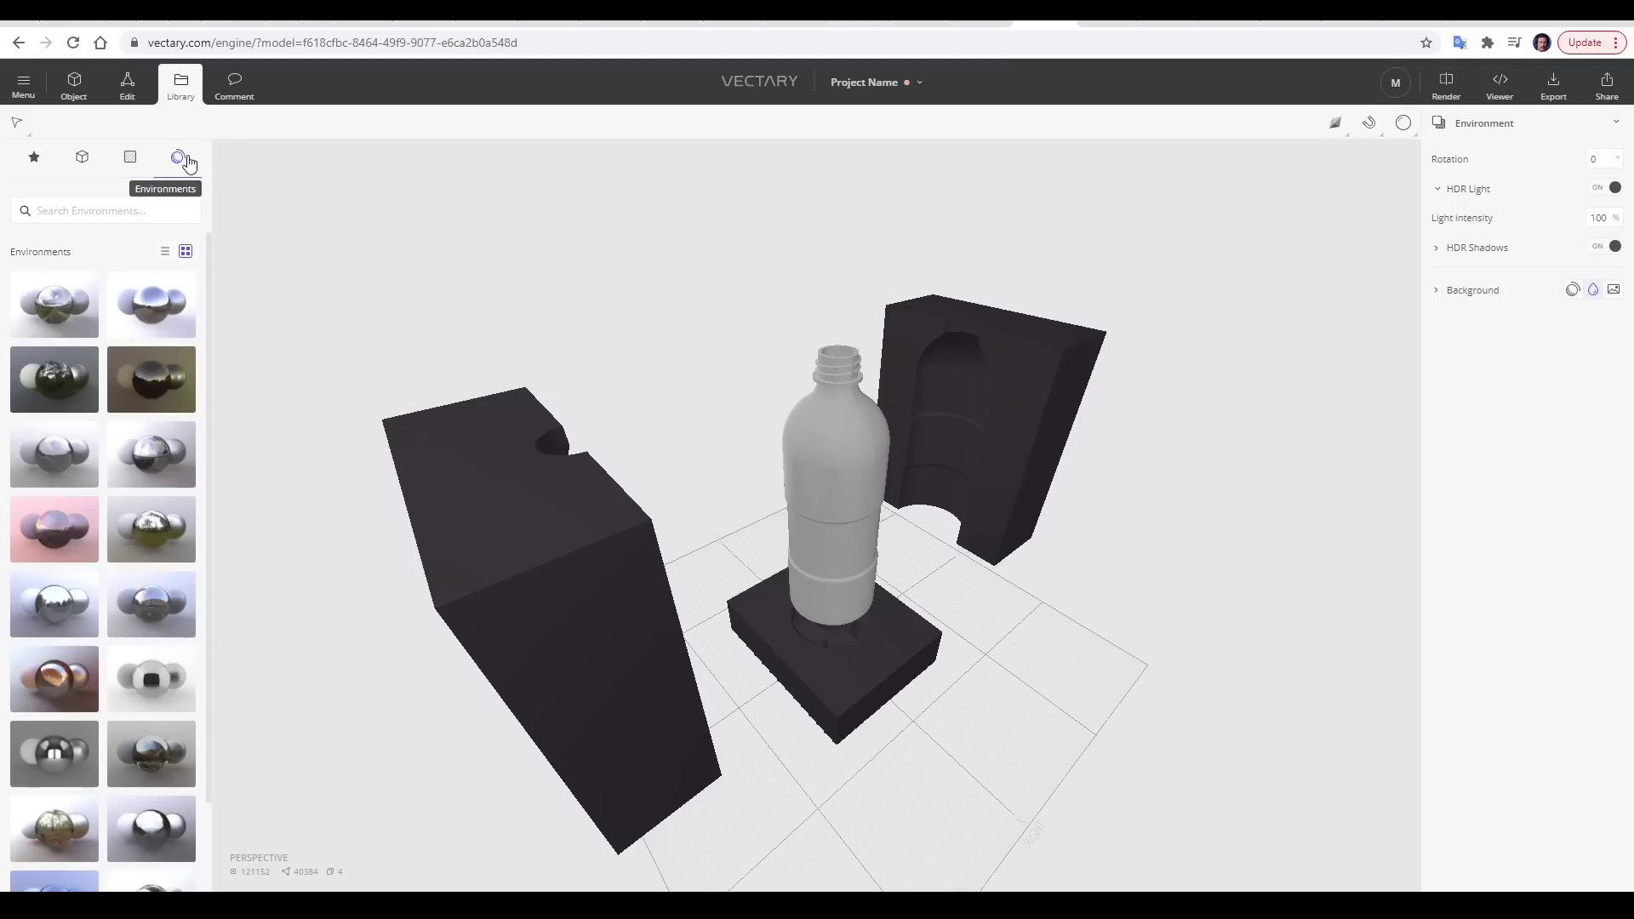
left_click_drag(52, 753, 1103, 660)
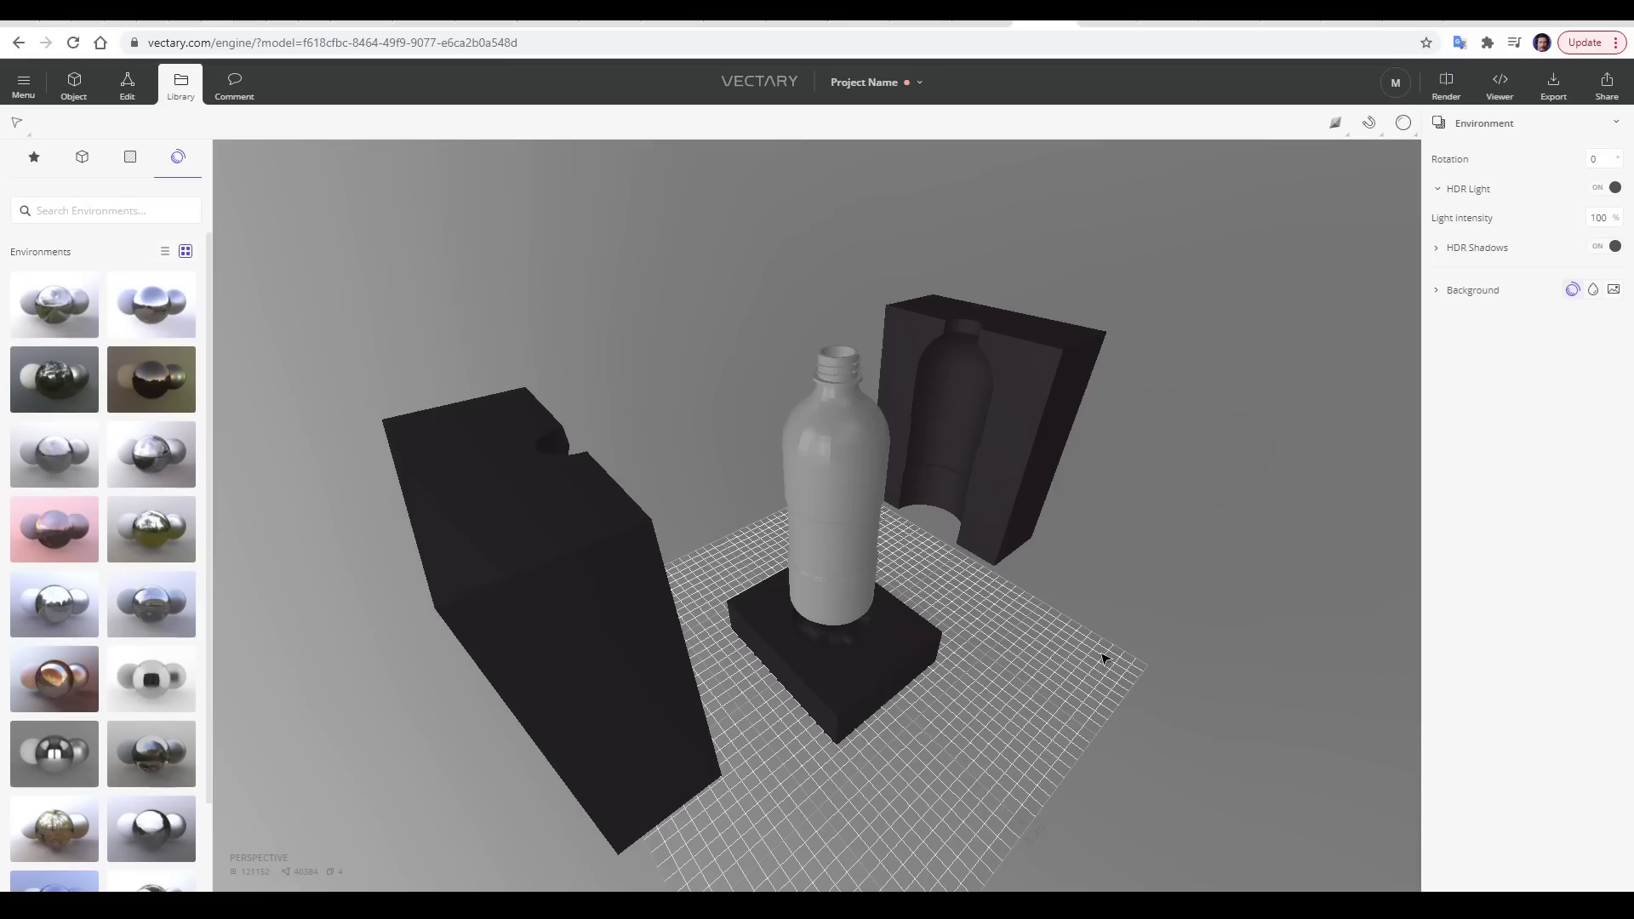
Step: Give the bottle an Acrylic Glass material at 34% opacity via advanced material settings
left_click(853, 487)
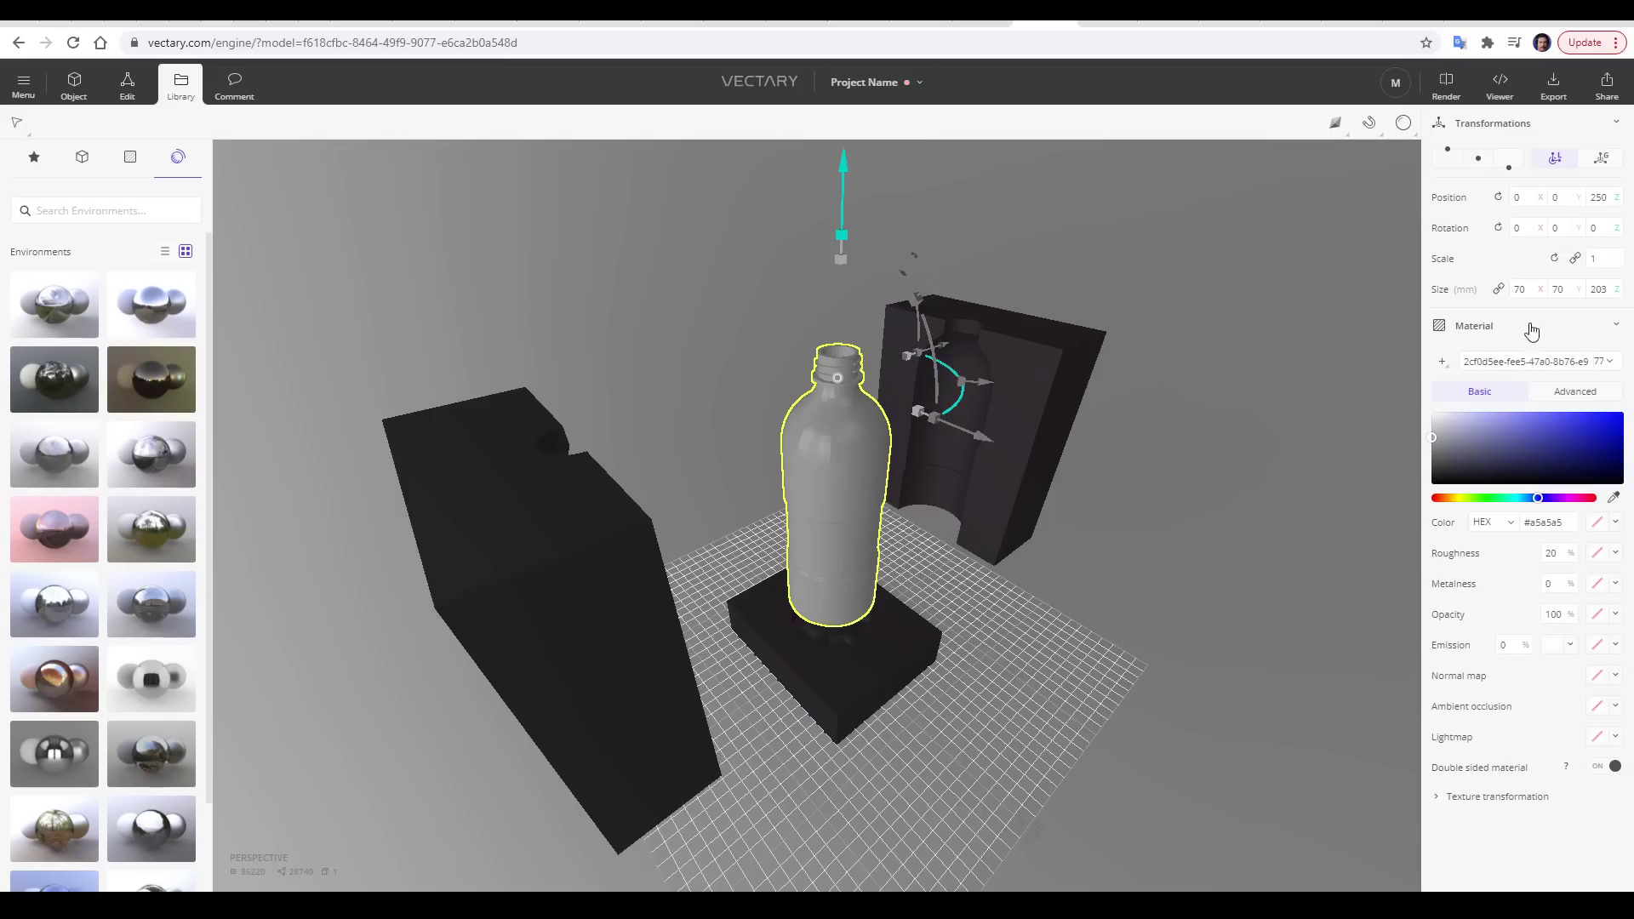
left_click(1573, 394)
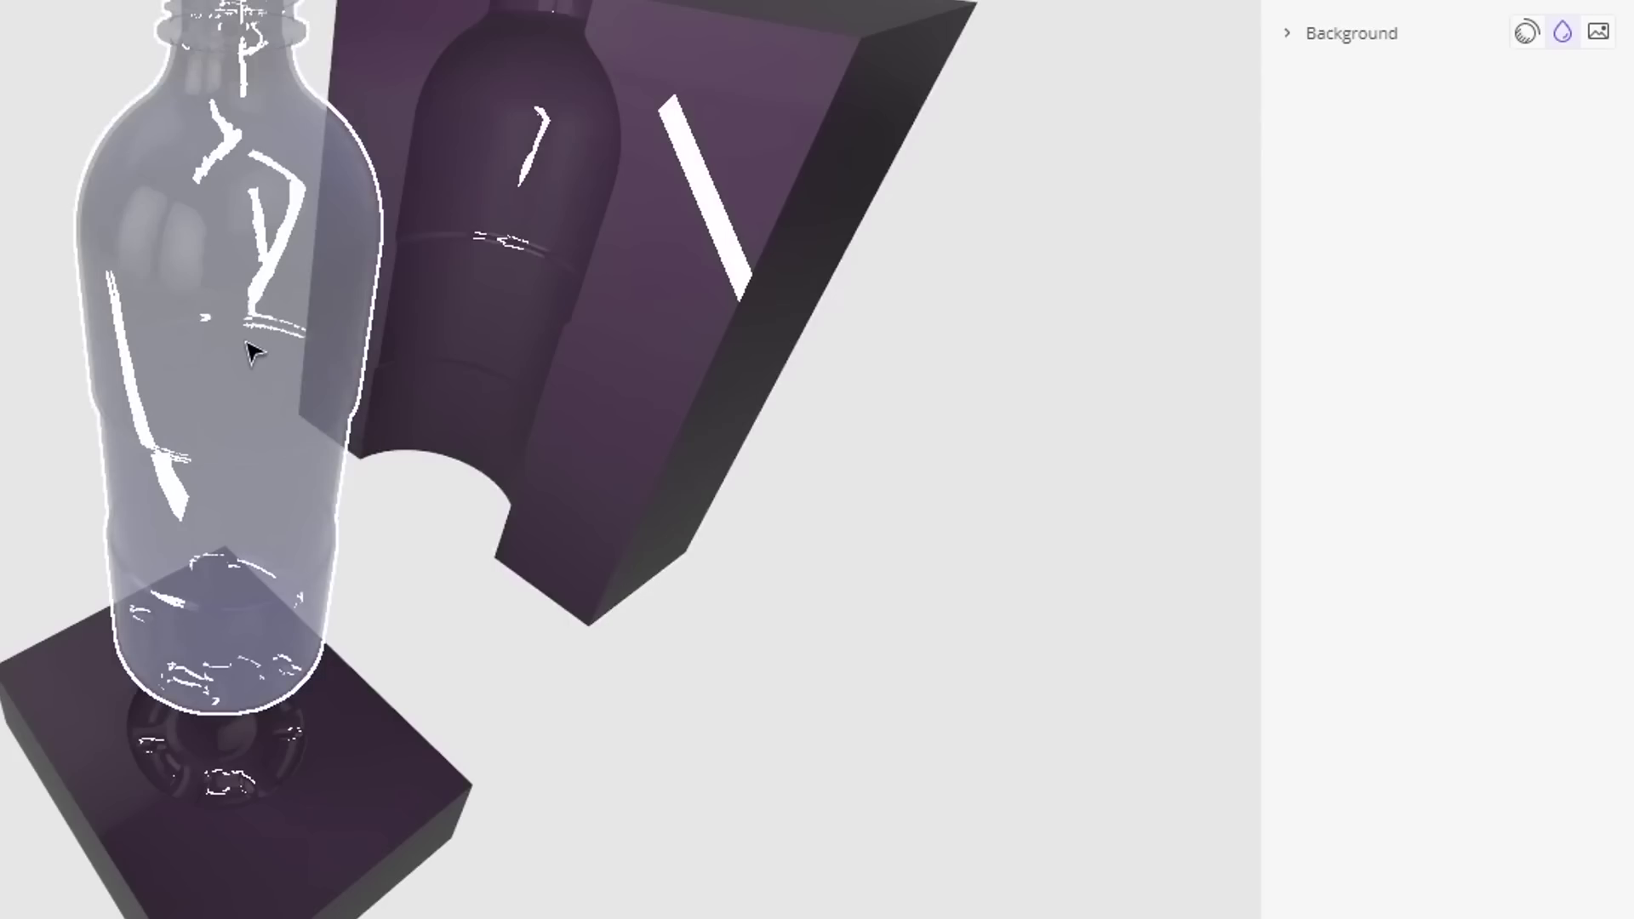
left_click(864, 466)
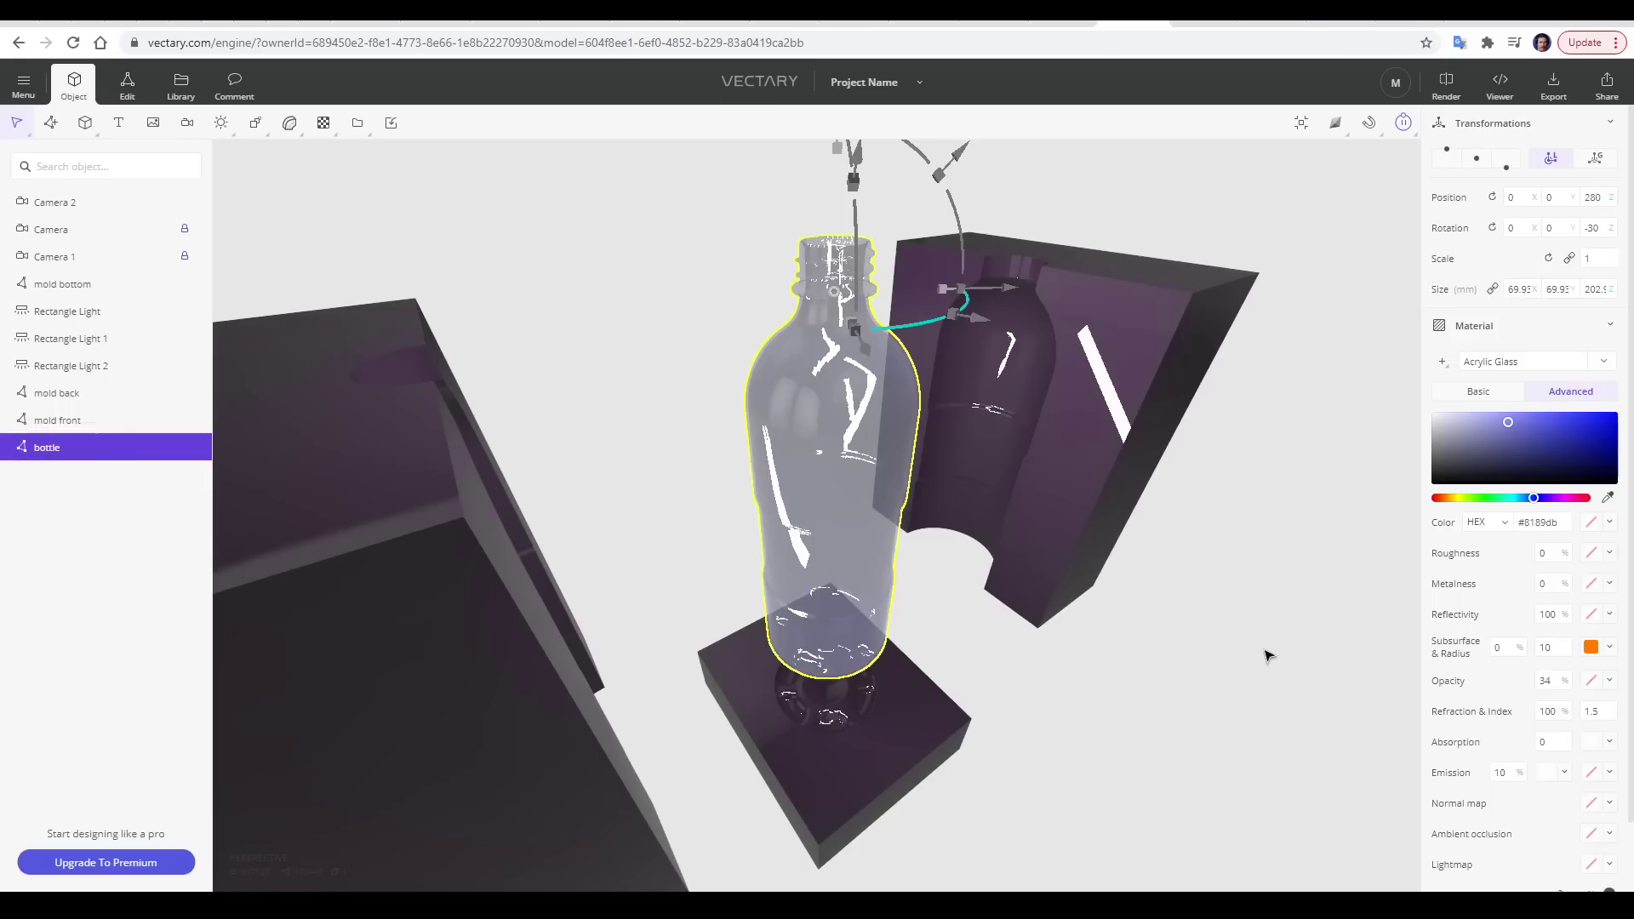
Step: Orbit out to the whole mold and select each of the three rectangle lights
left_click(989, 683)
left_click_drag(989, 683, 1023, 721)
left_click(94, 312)
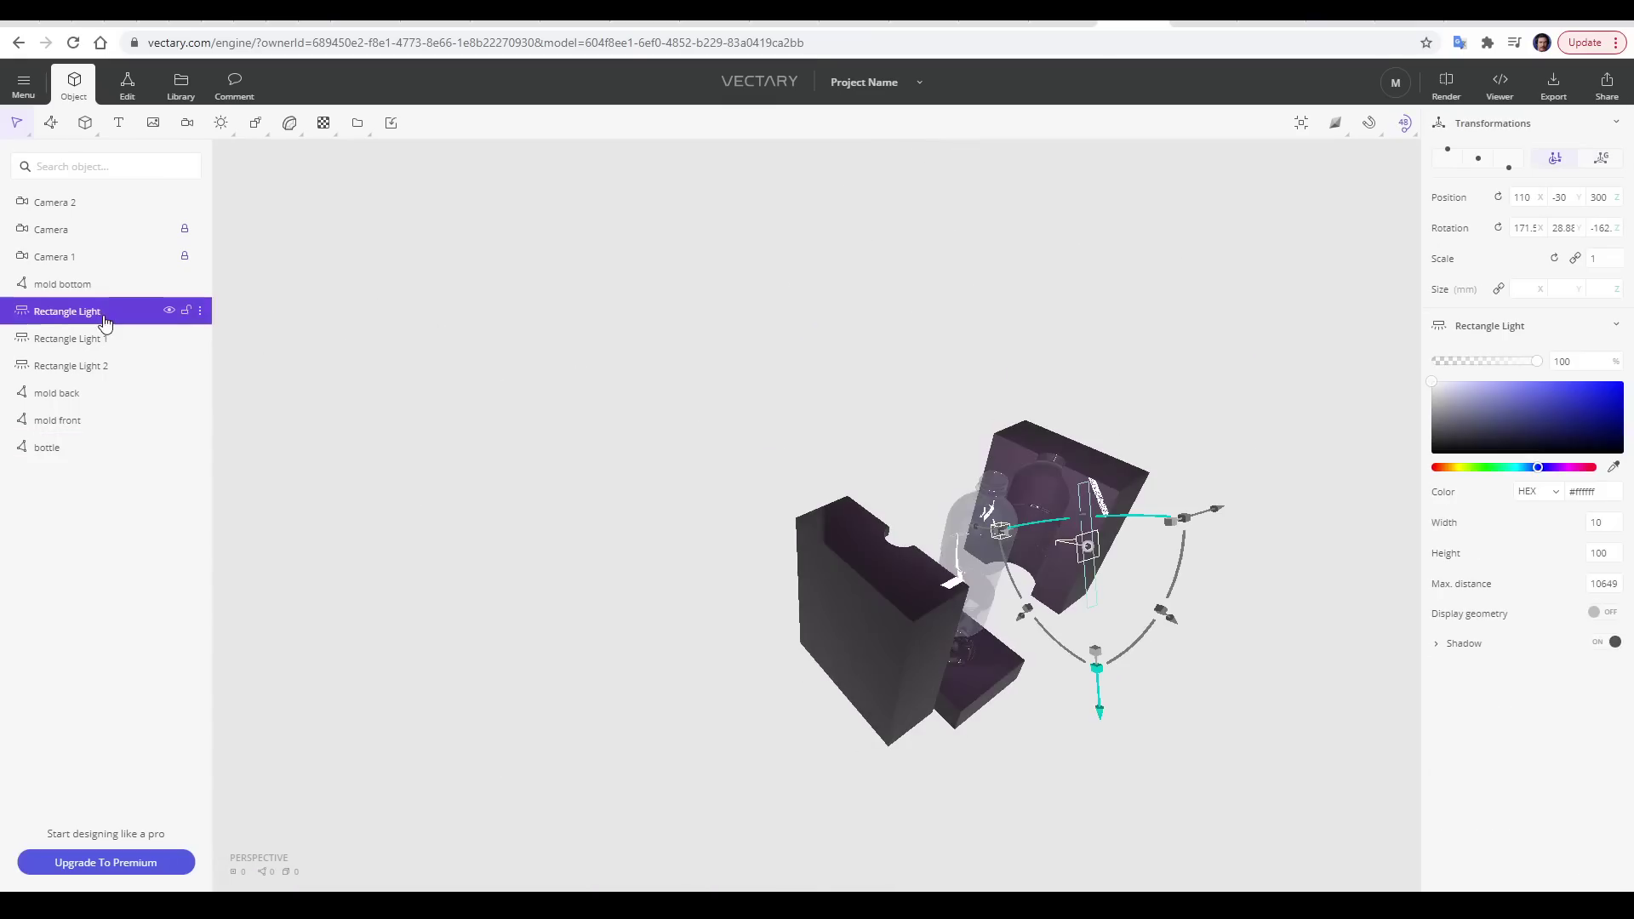
left_click(96, 339)
left_click(102, 366)
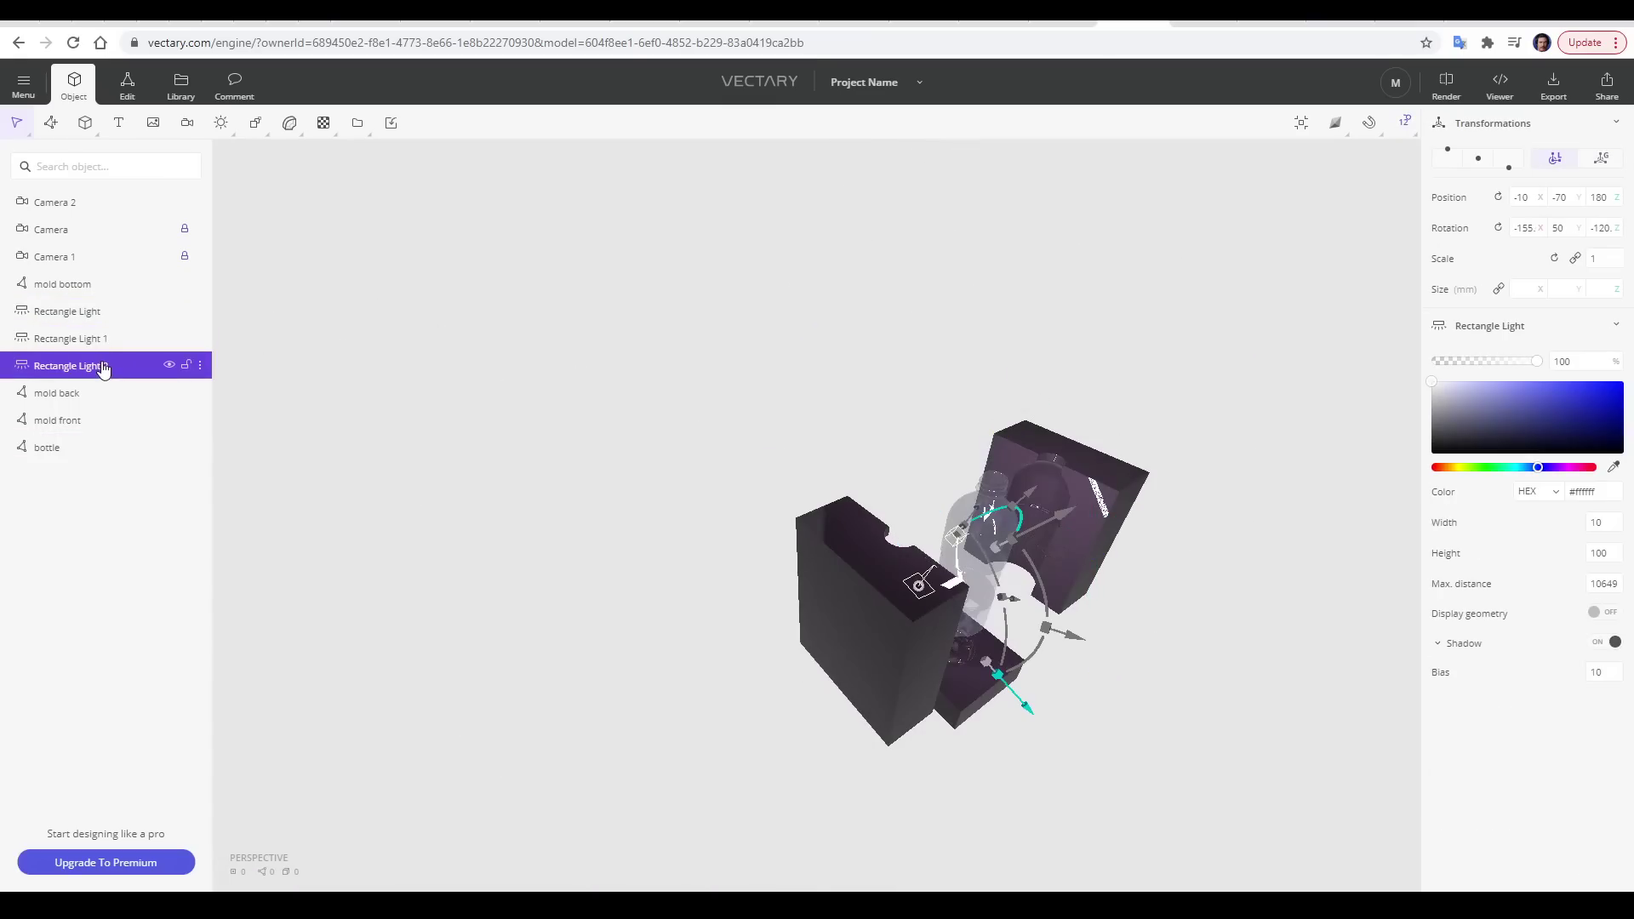
left_click(957, 449)
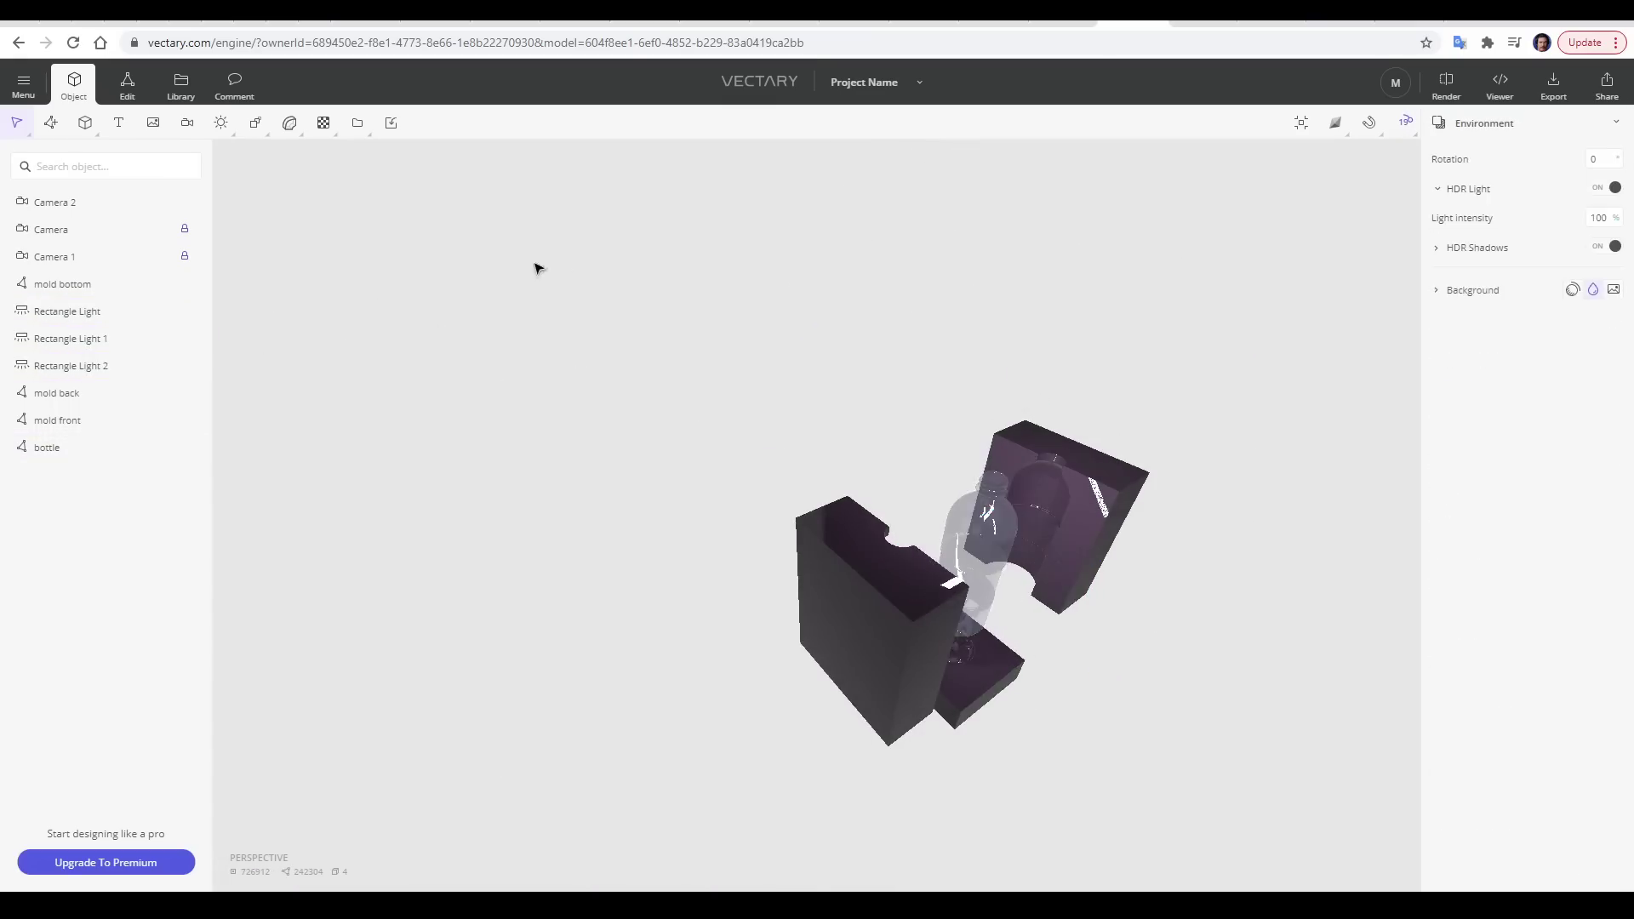
Step: Switch to camera view with C and hide all three rectangle lights
key("c")
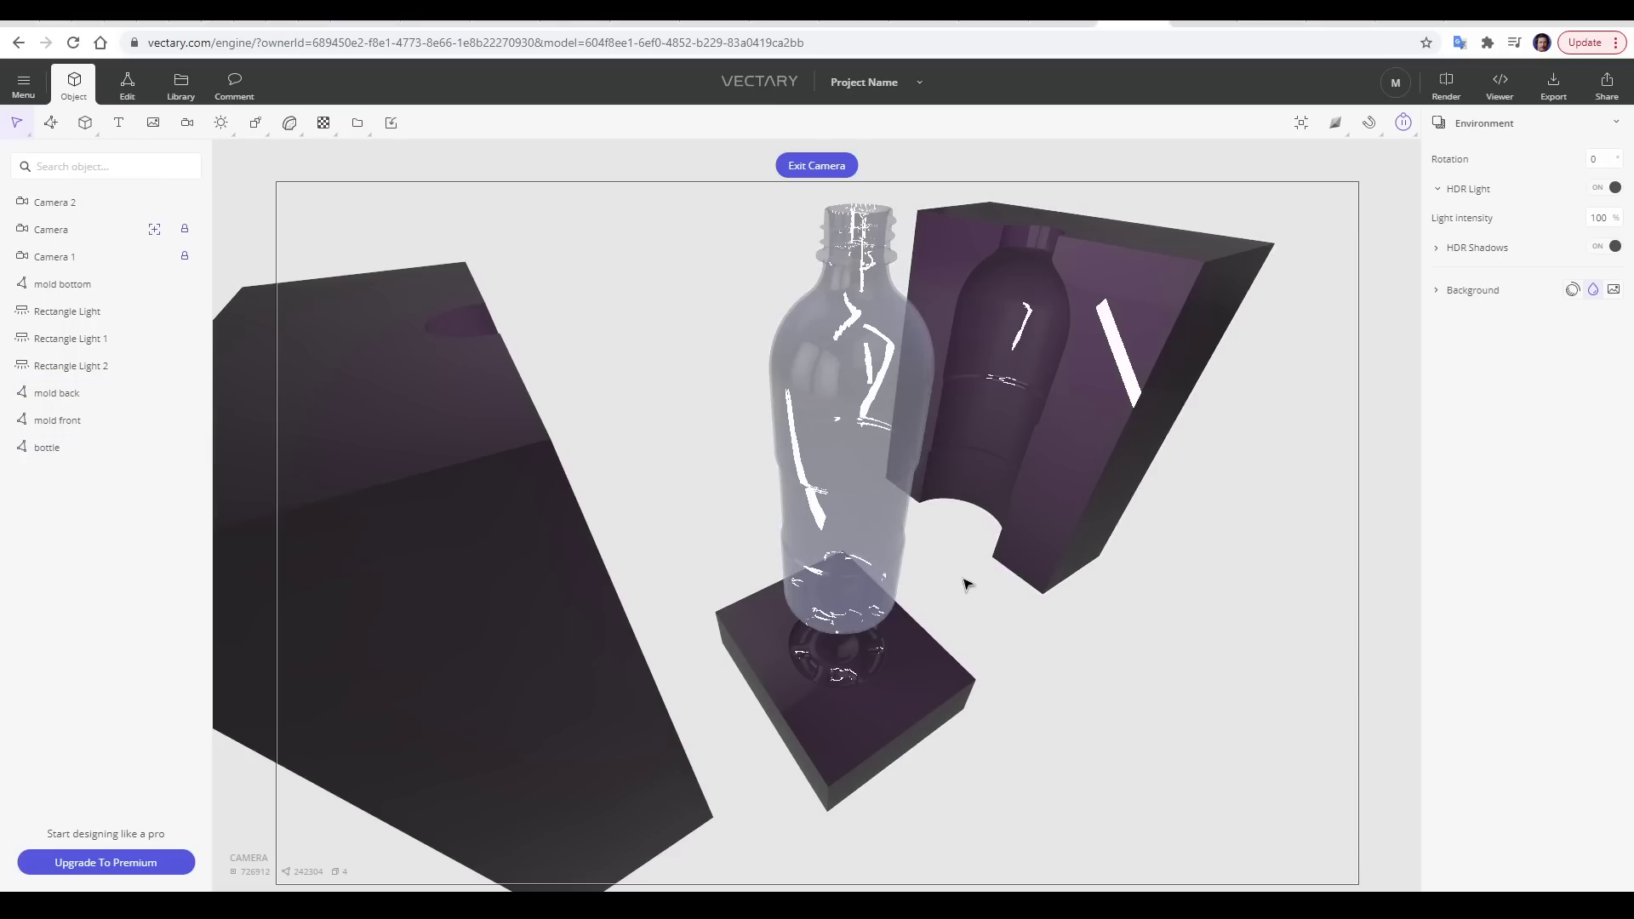
left_click(170, 366)
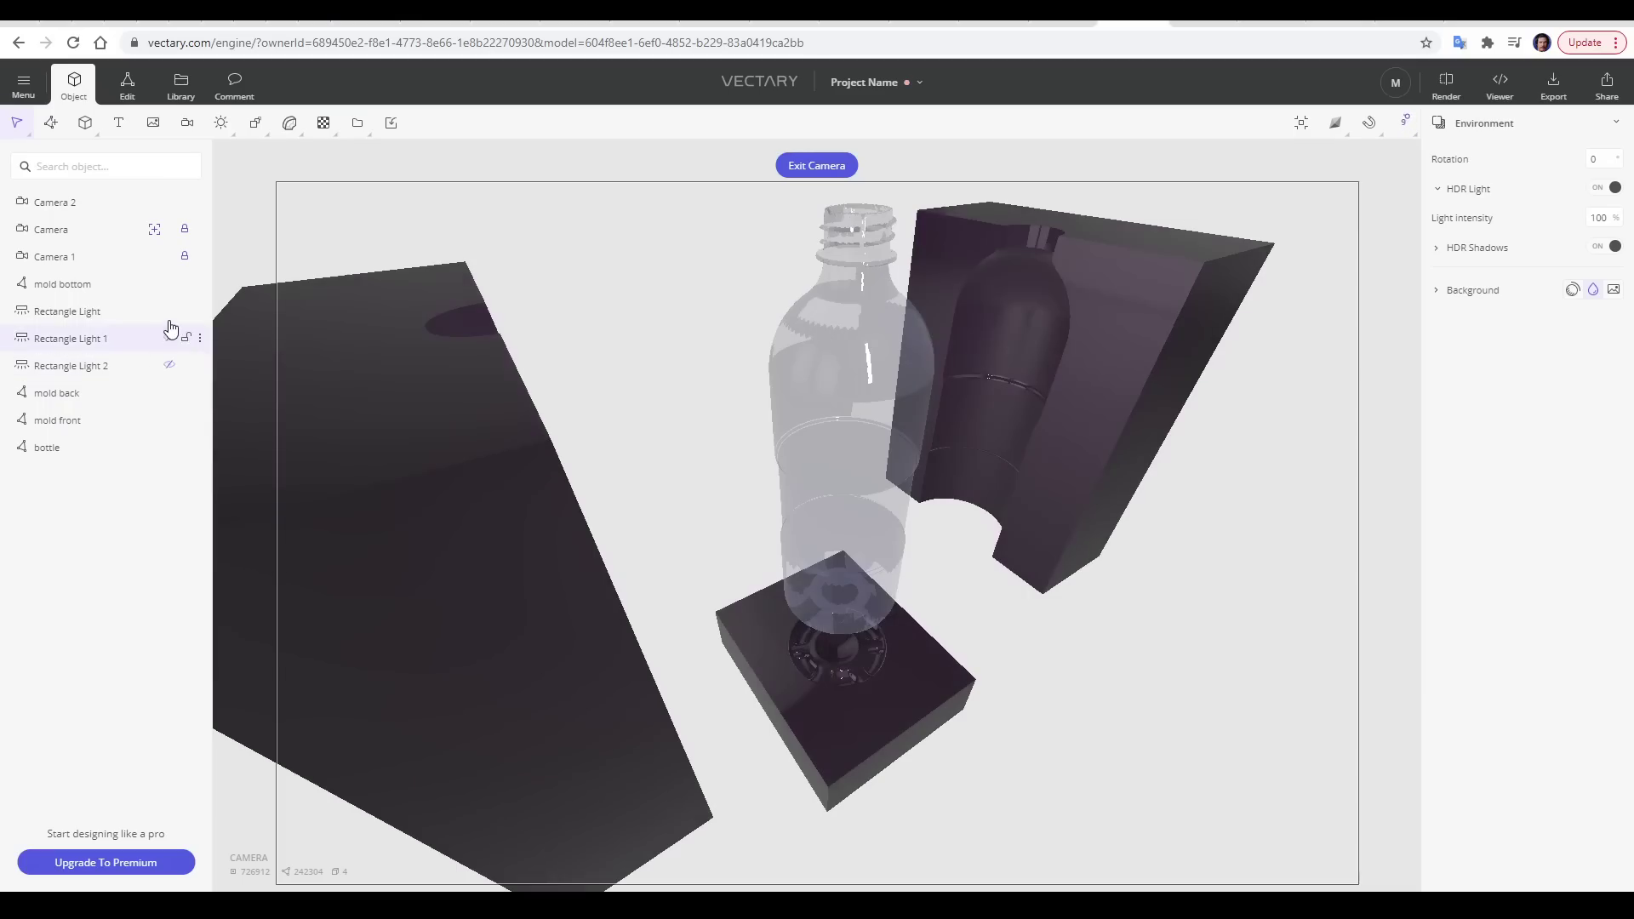
left_click(169, 338)
left_click(169, 311)
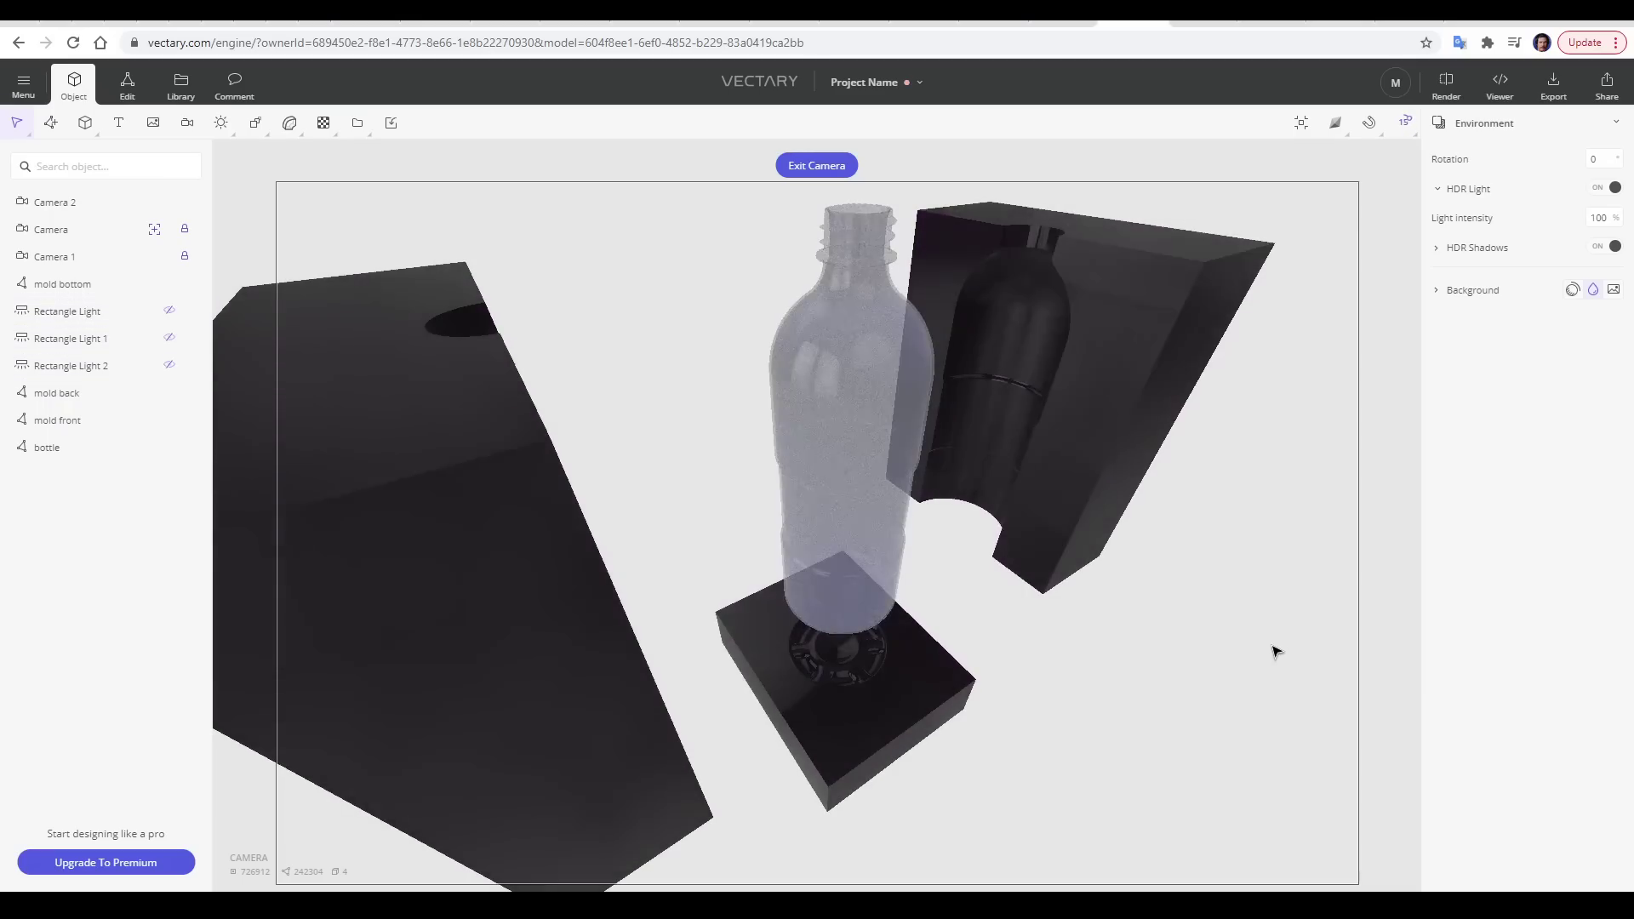
left_click(1447, 85)
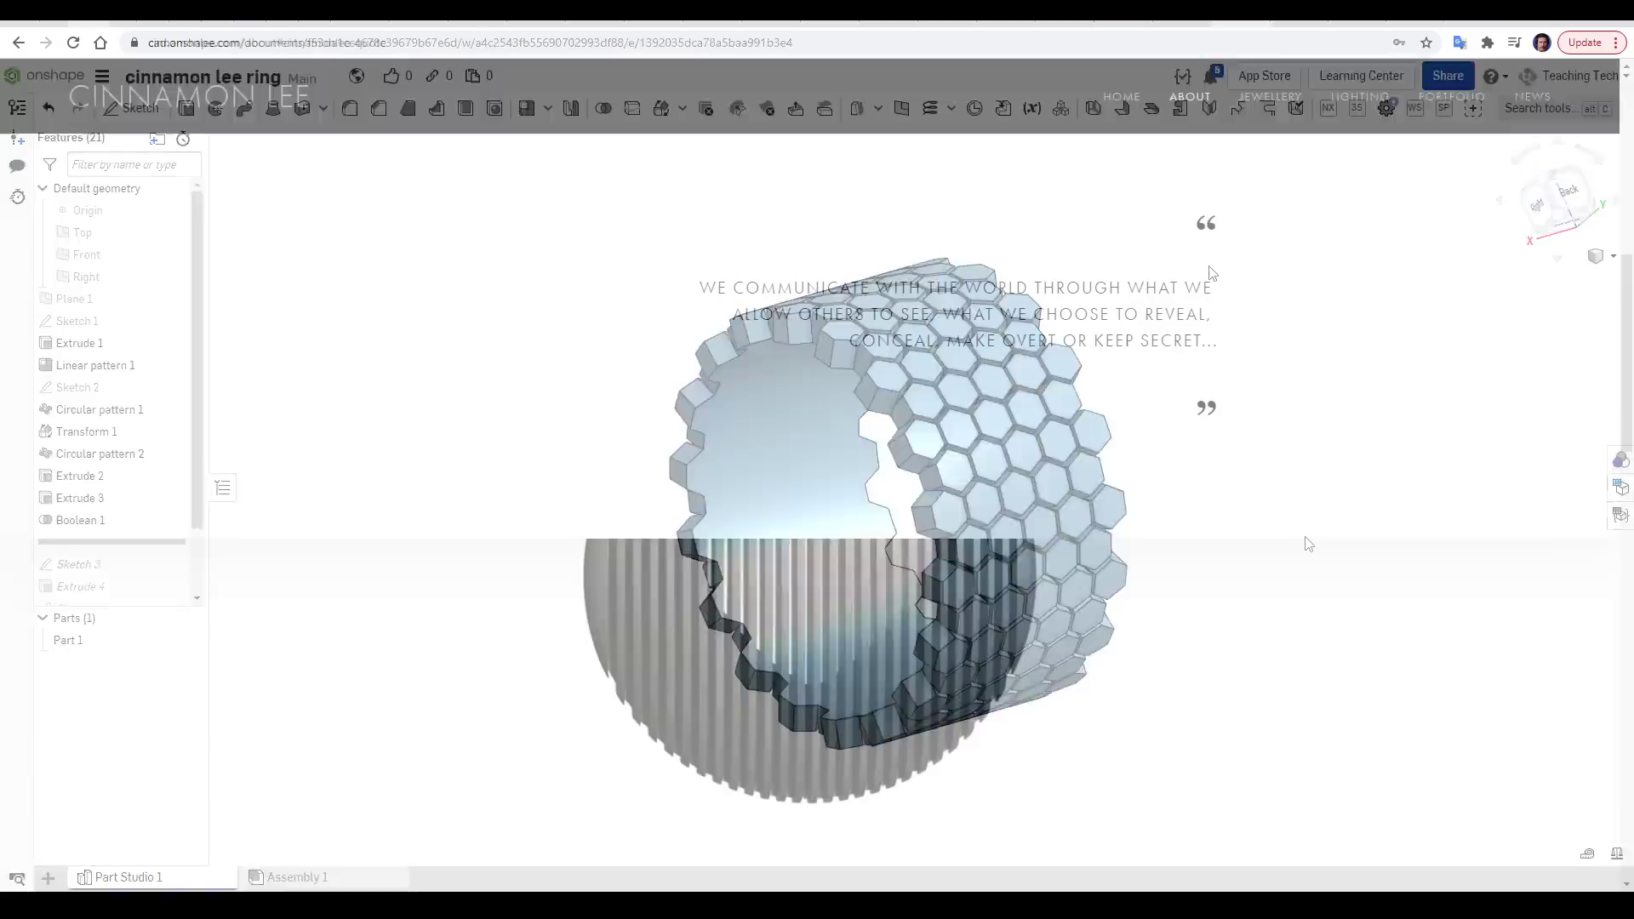
Step: Scroll the designer's About page down to the biography and workshop photo
scroll(1308, 544, "down", 3)
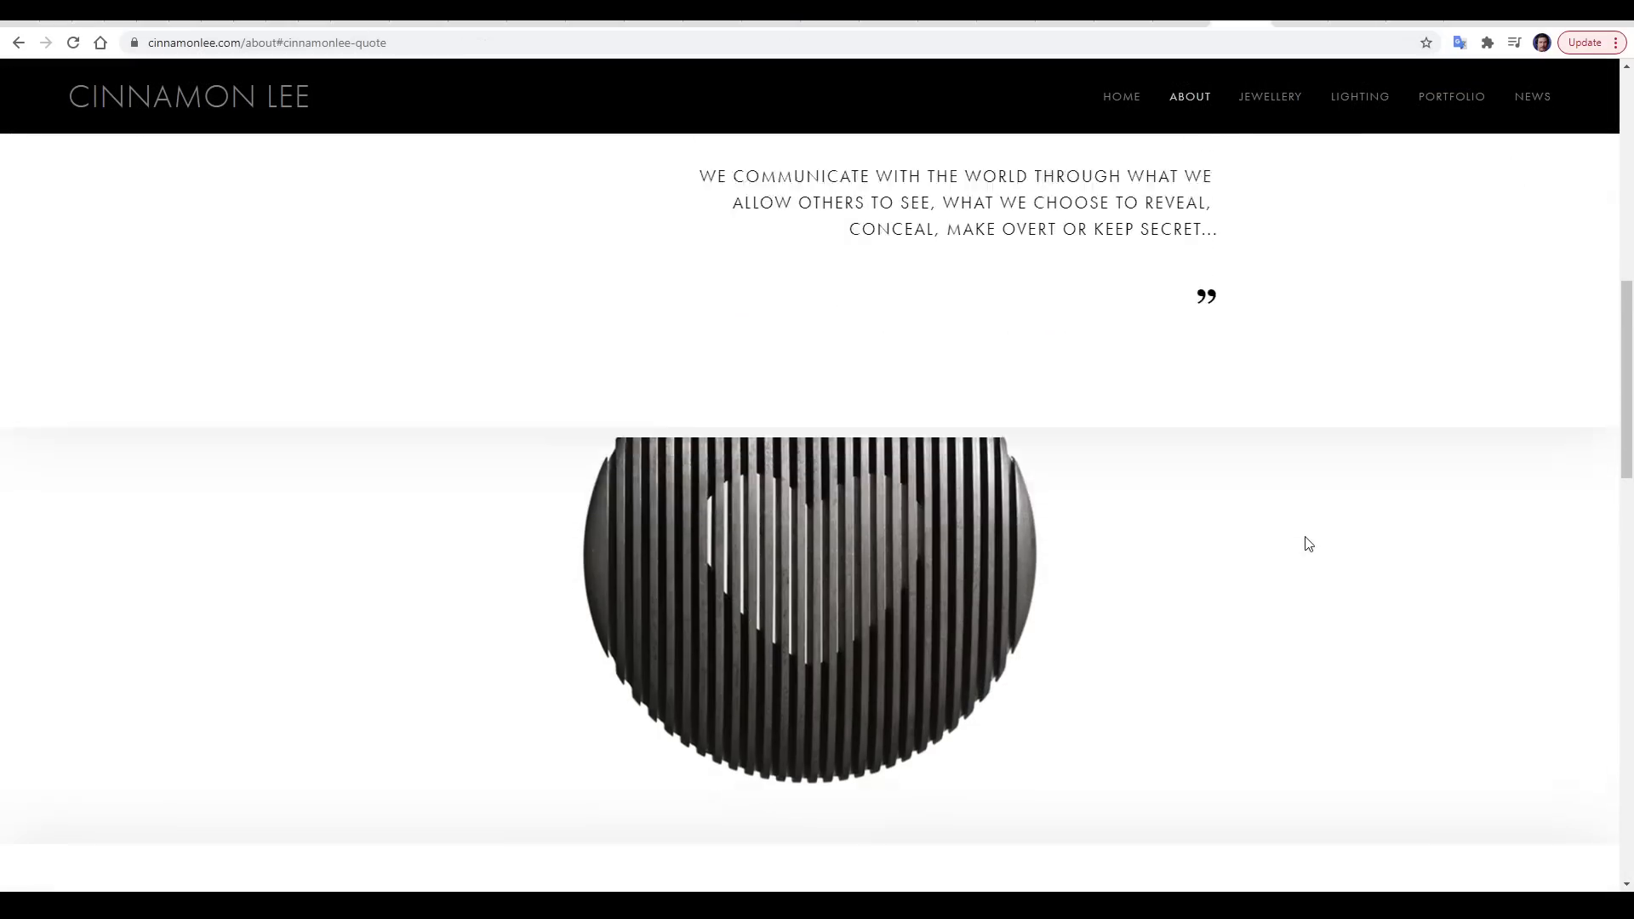
scroll(1308, 544, "down", 10)
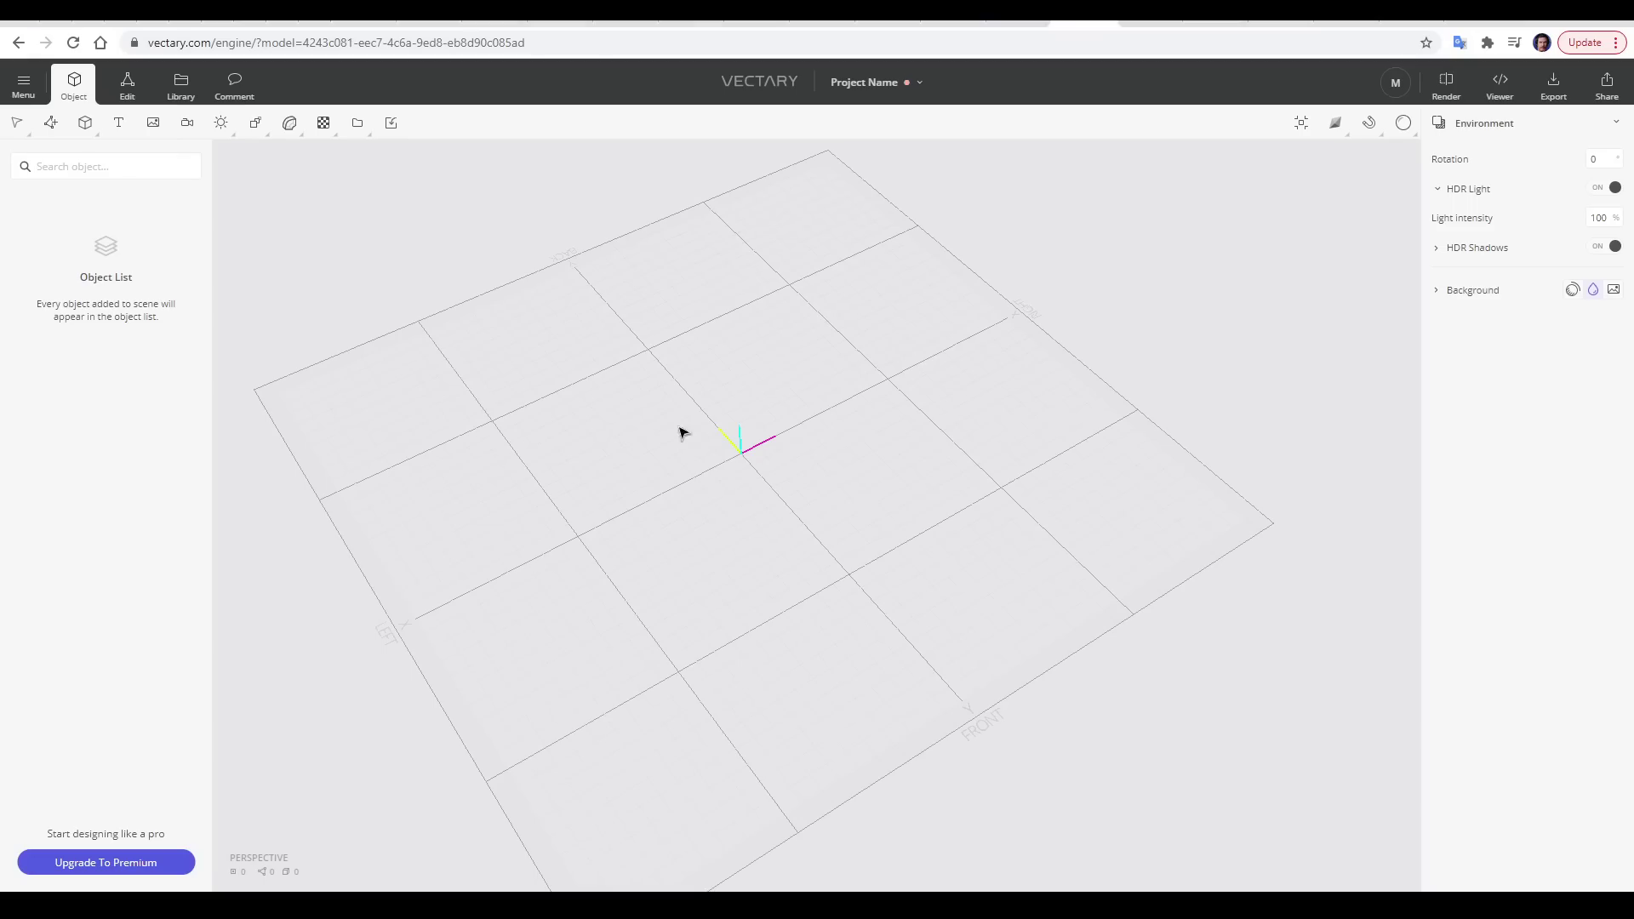
Step: Search the online 3D Assets library for 'table', drag a table model into the scene, and inspect it
left_click(181, 83)
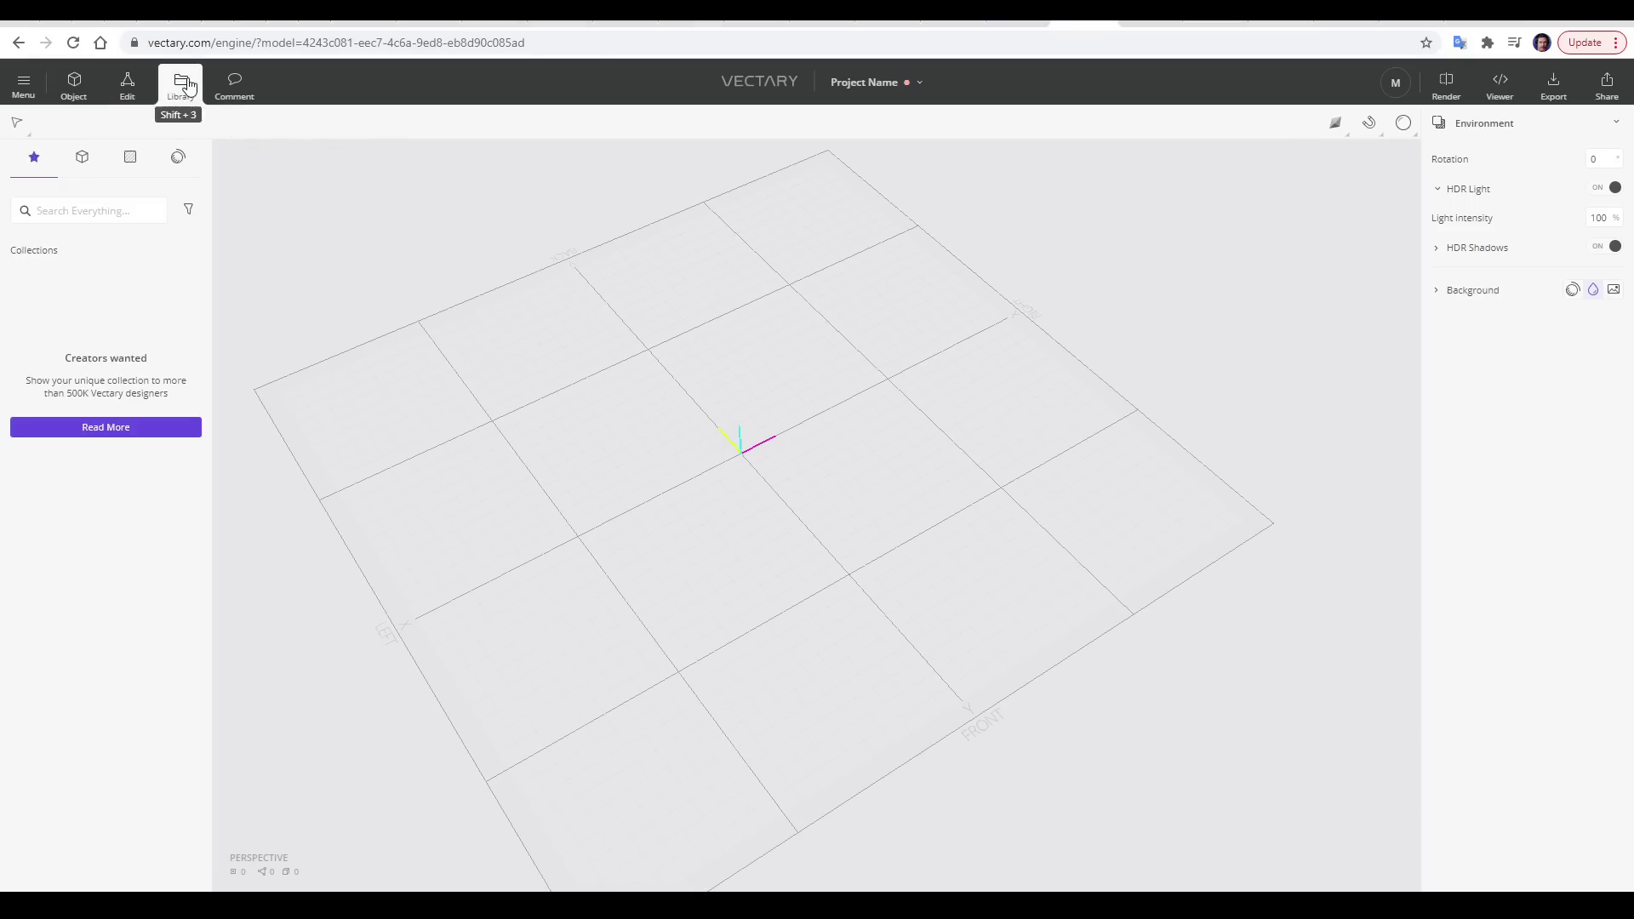
left_click(90, 163)
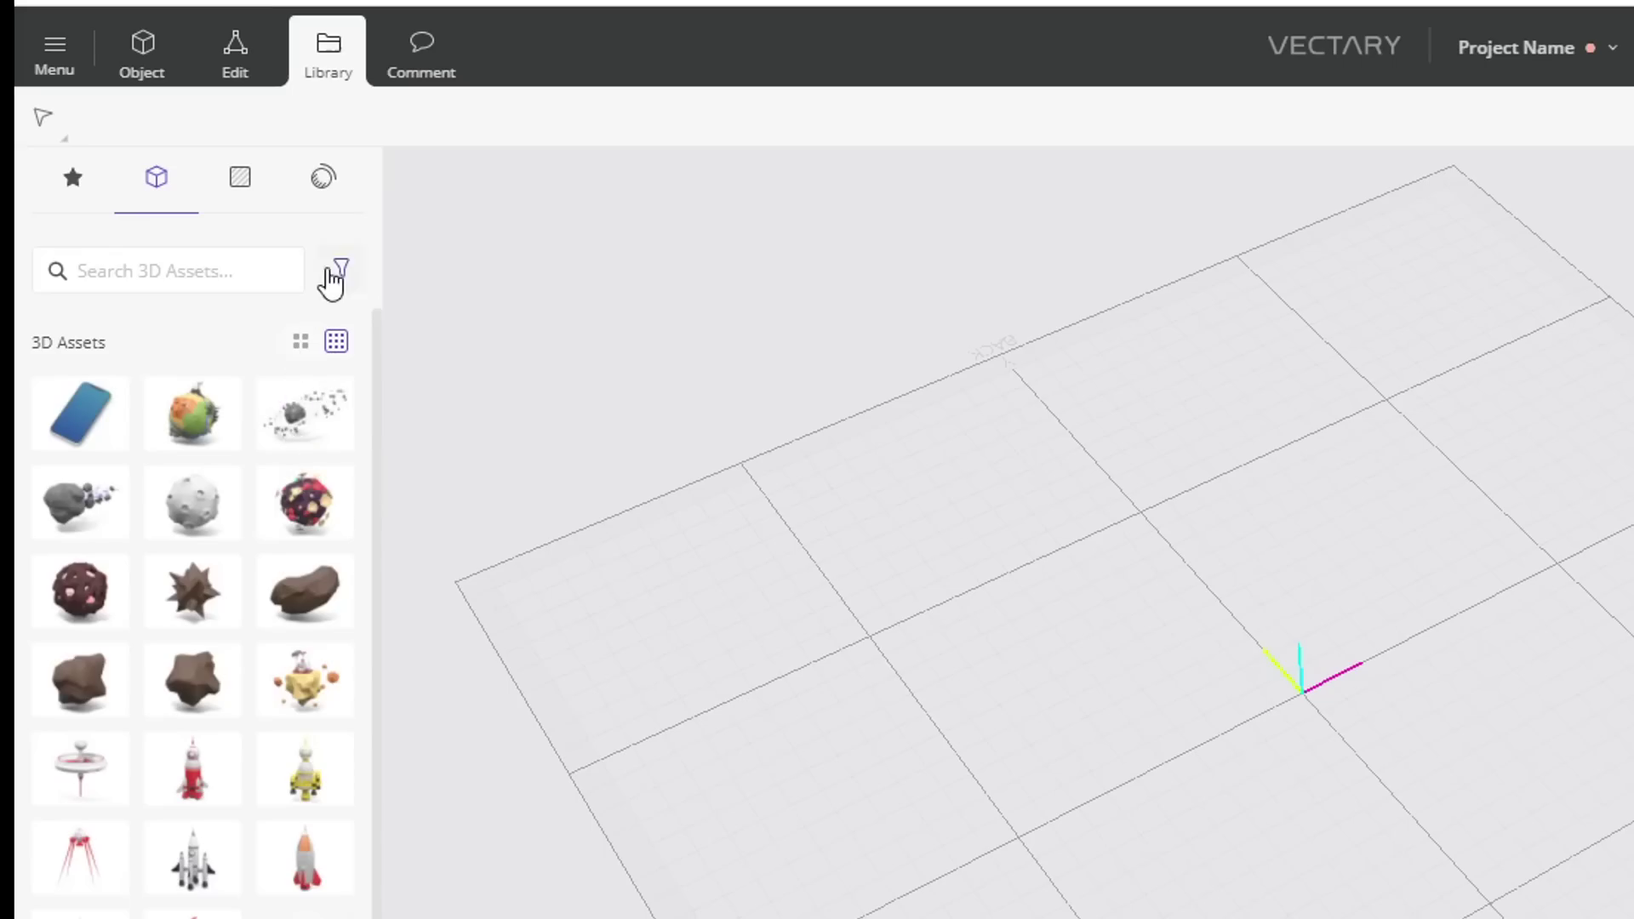
left_click(189, 209)
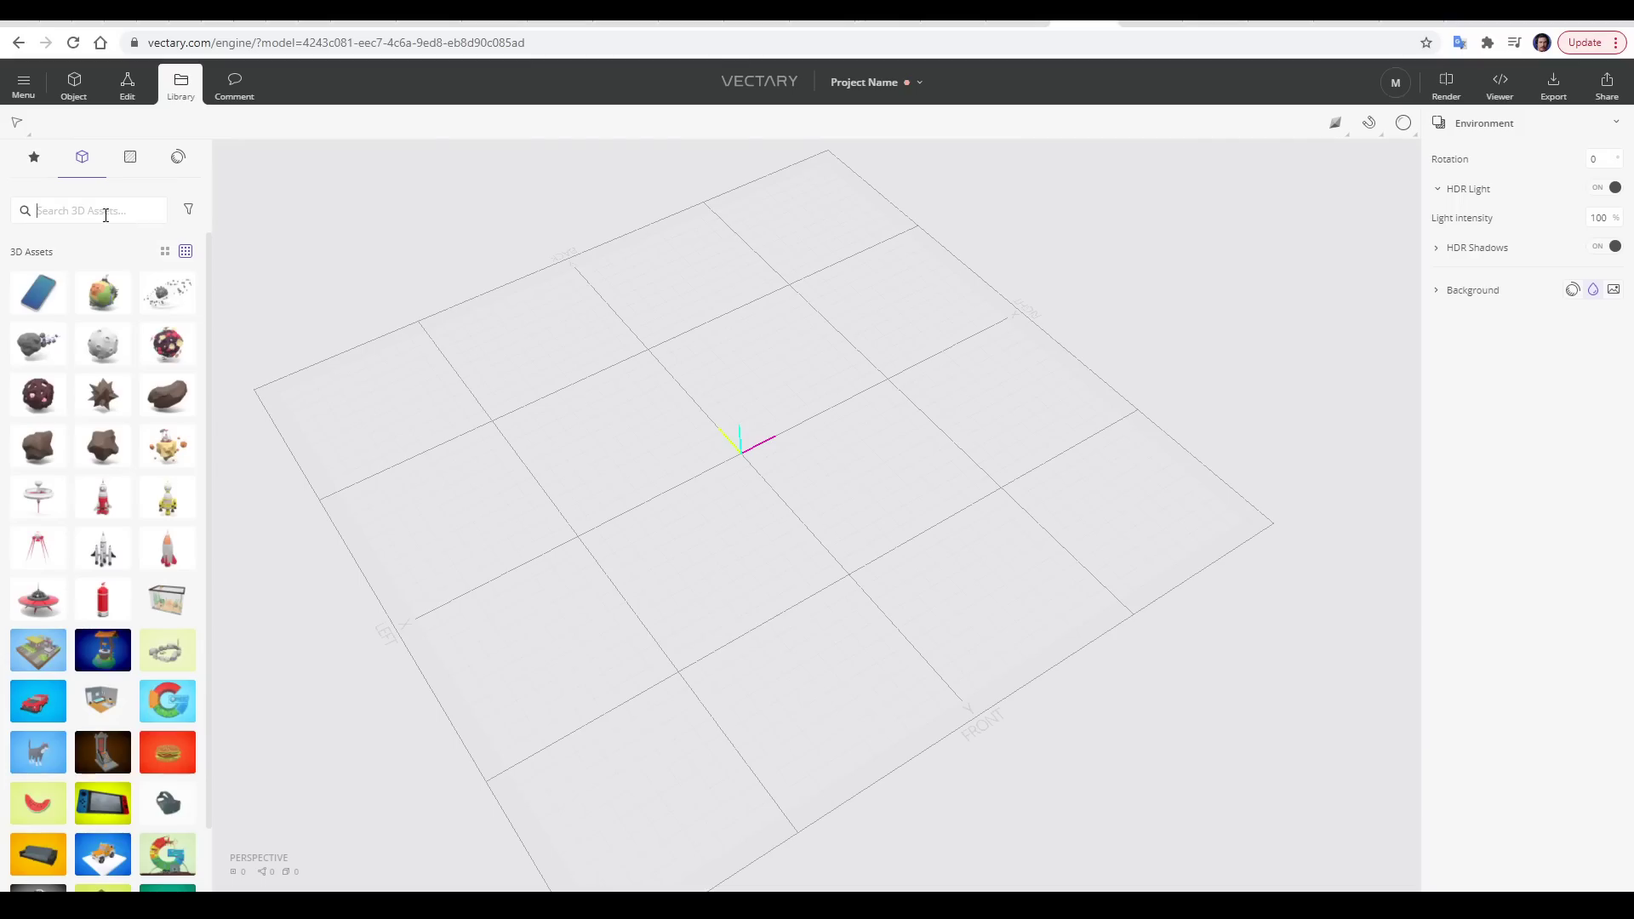
type("table")
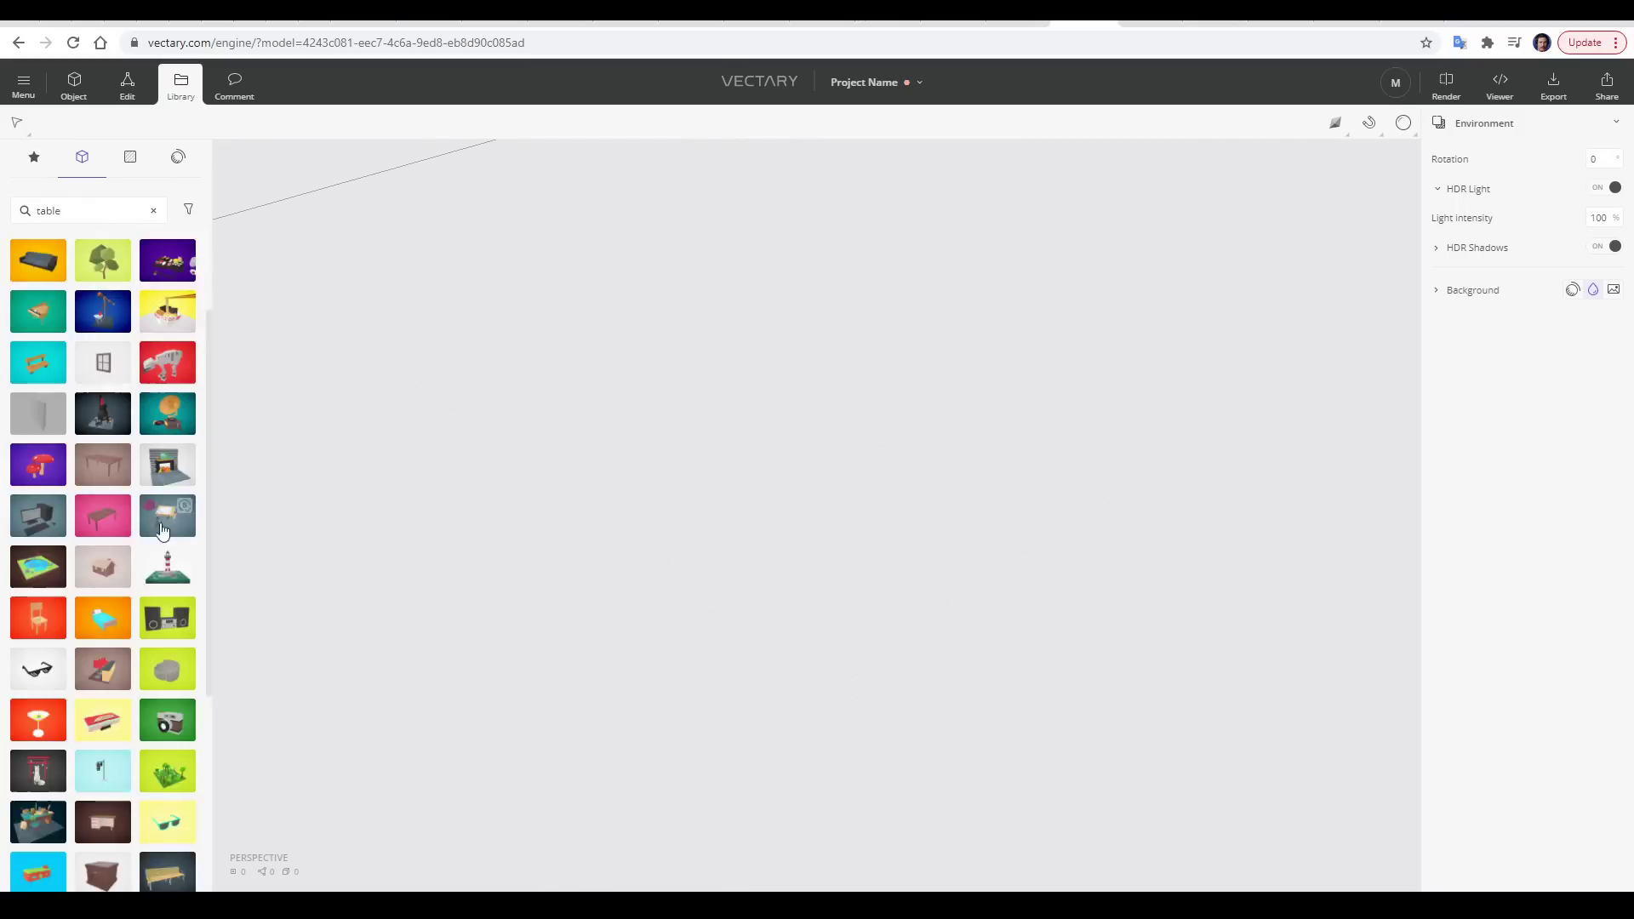
left_click_drag(101, 303, 723, 490)
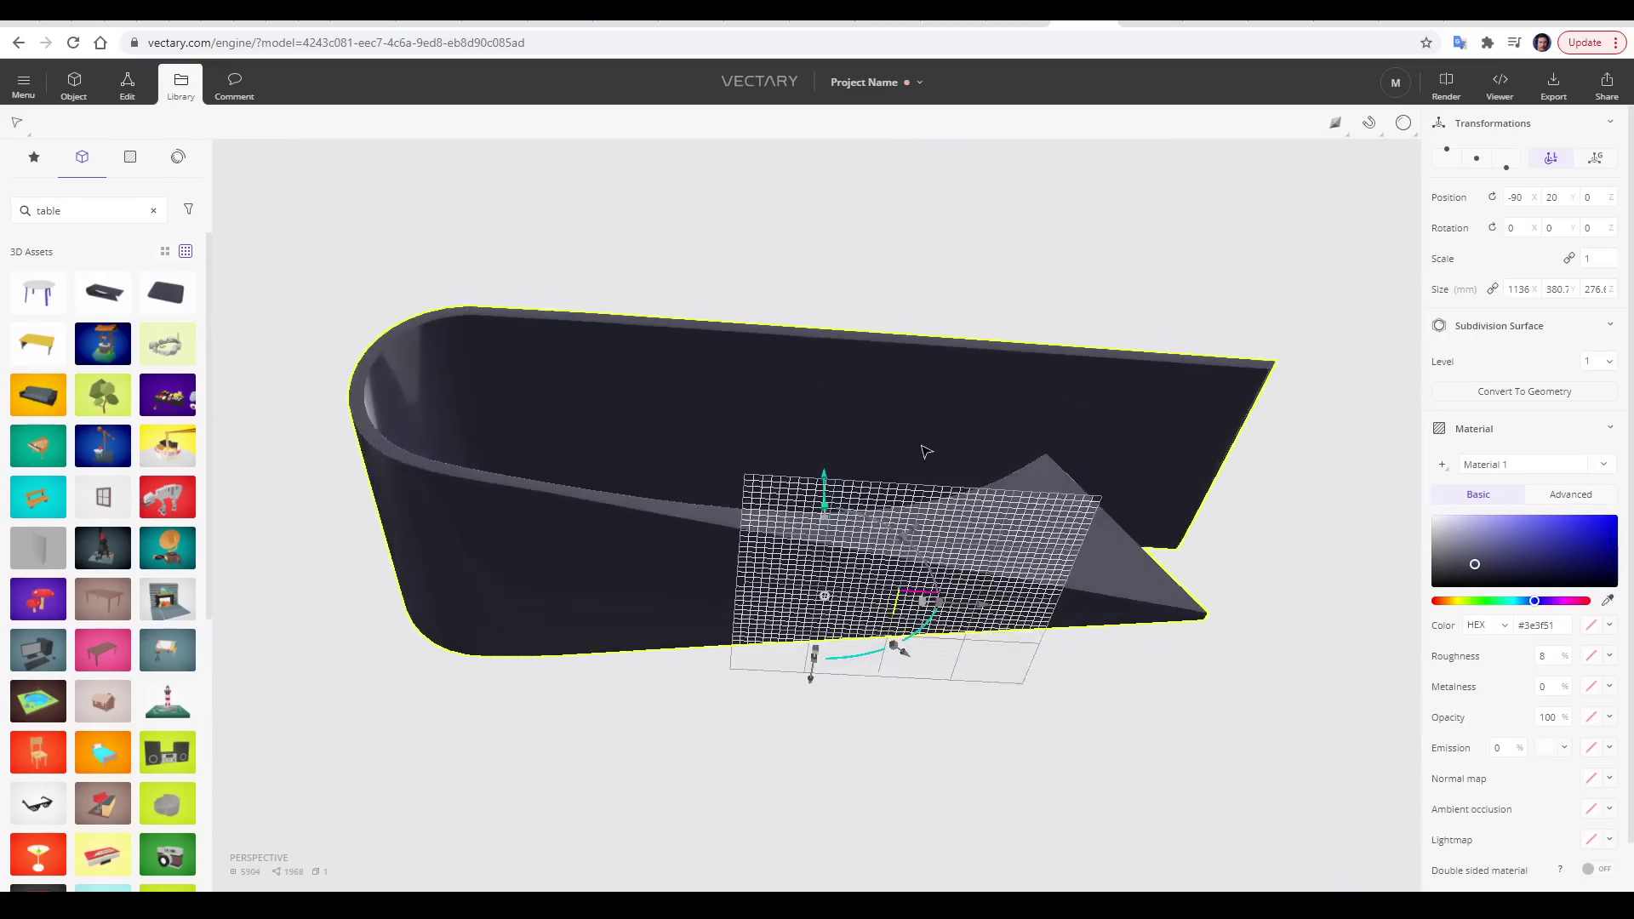
left_click_drag(926, 451, 696, 703)
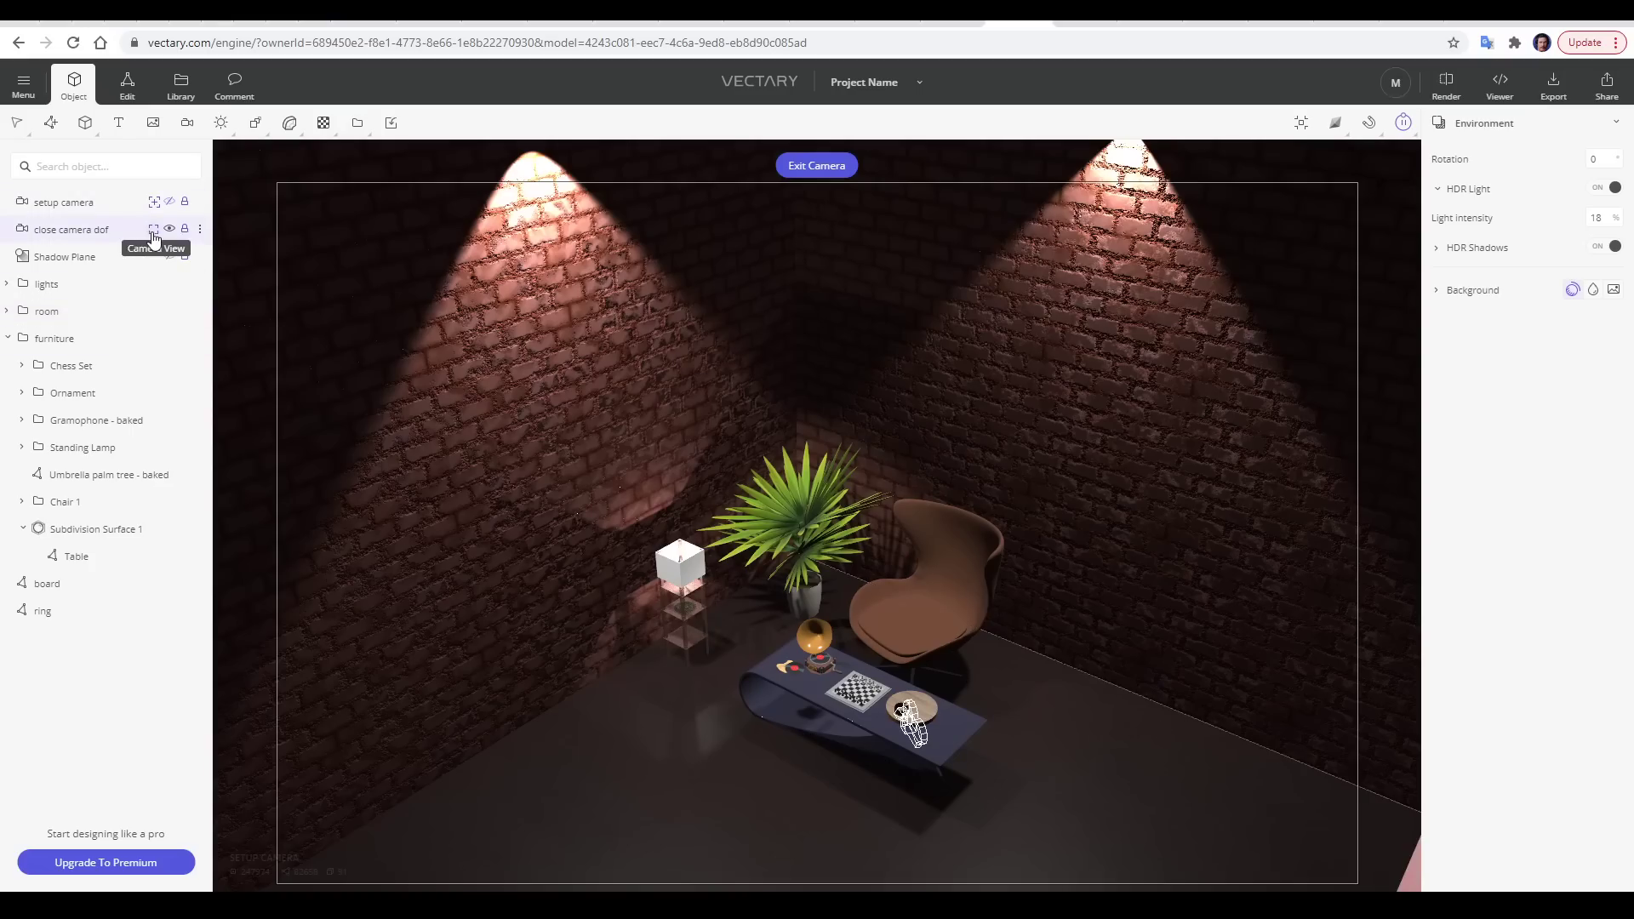
Step: Look through the close depth-of-field camera, then switch to the wide setup camera view
left_click(153, 232)
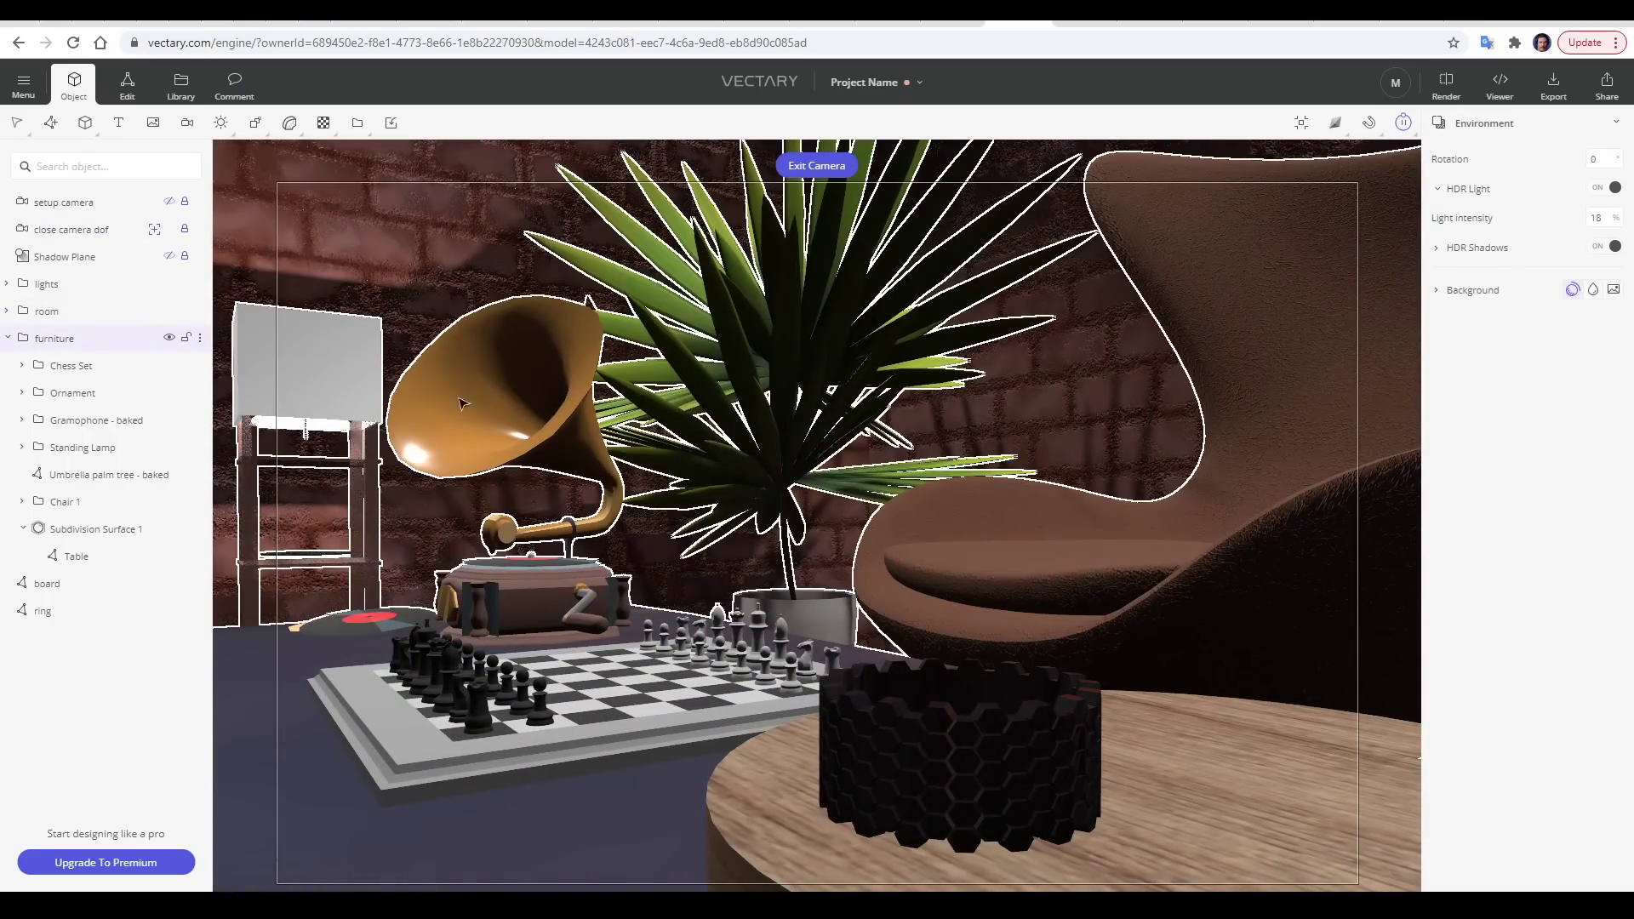
left_click(154, 204)
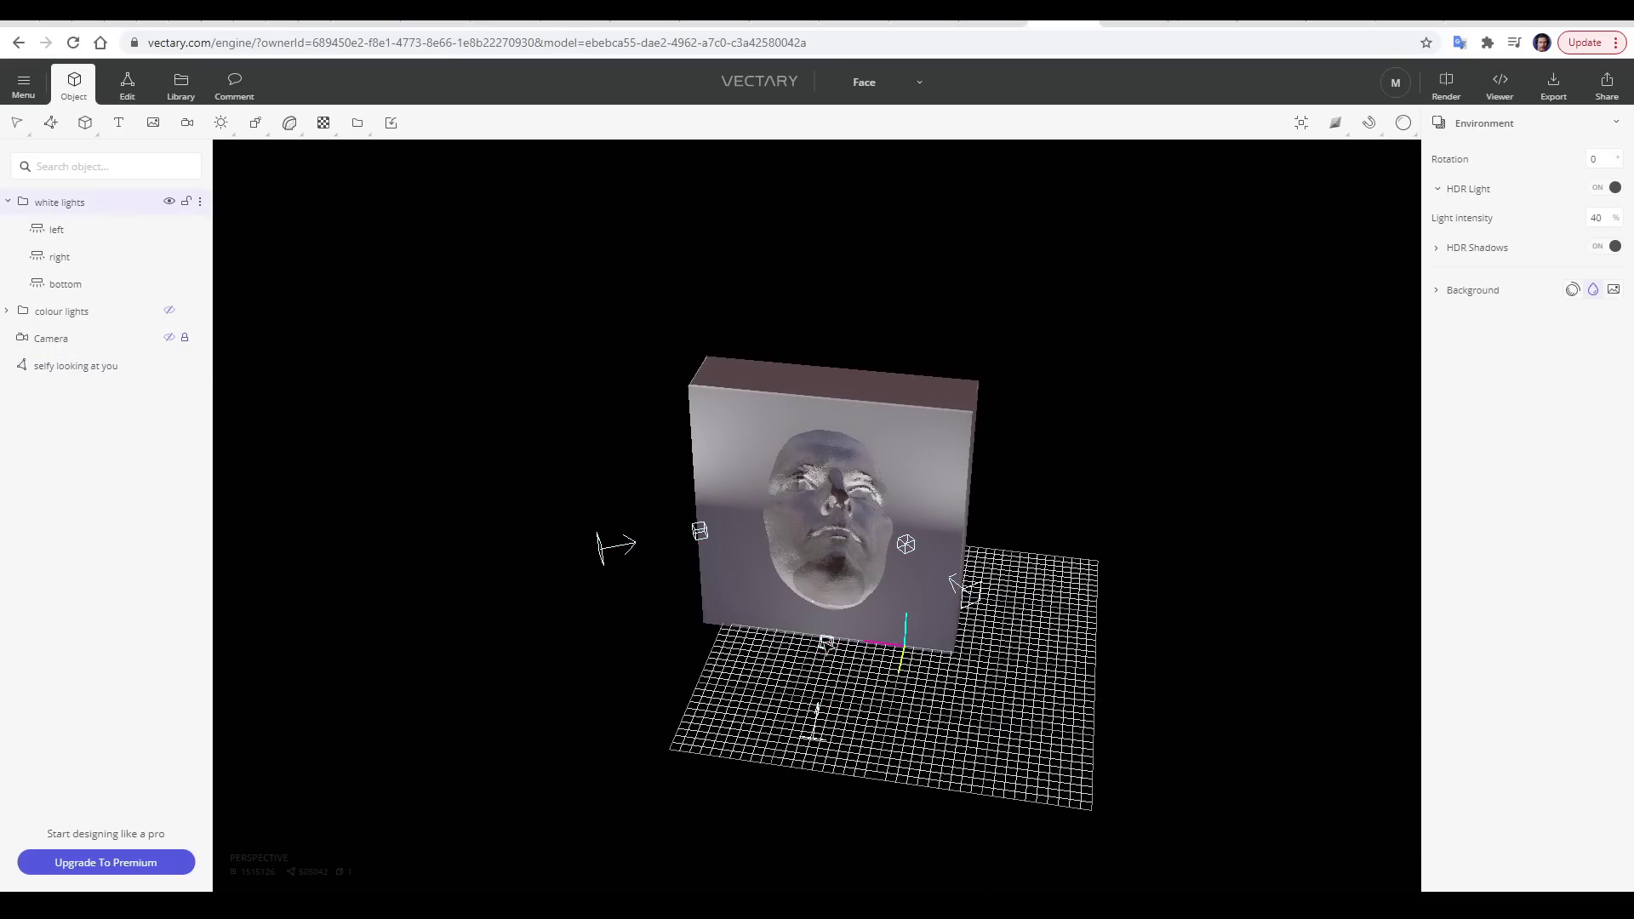
Step: View the Face scene through its camera and select the cyan light
left_click(1404, 122)
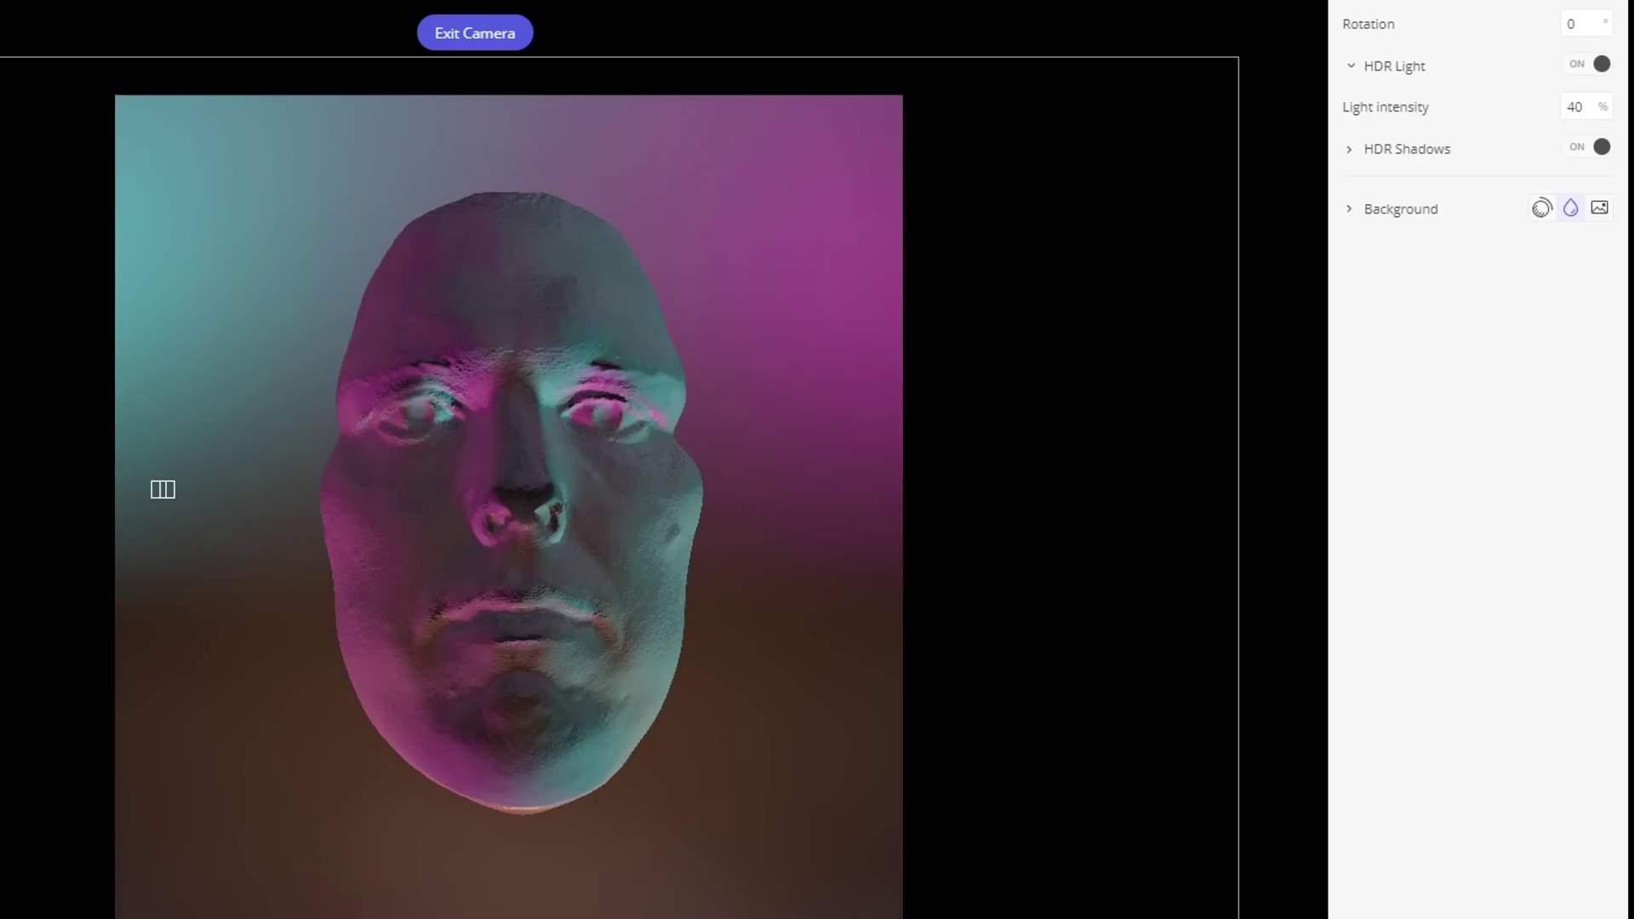
left_click(596, 489)
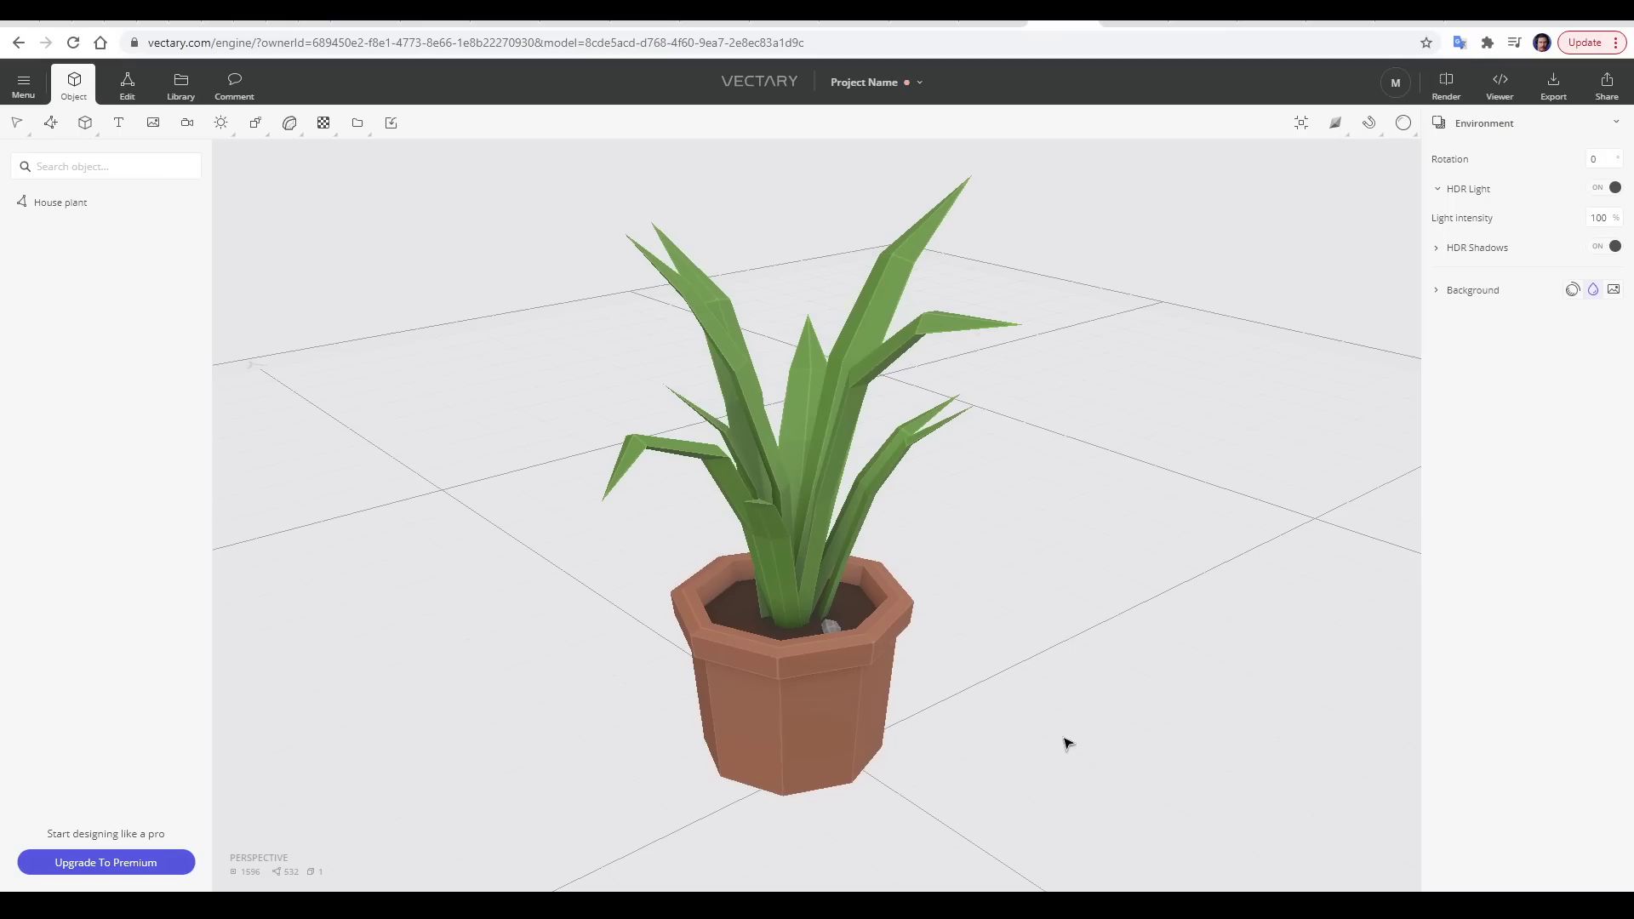
Step: Add a level 2 Subdivision Surface to the house plant to smooth it
right_click_drag(1014, 682, 1062, 719)
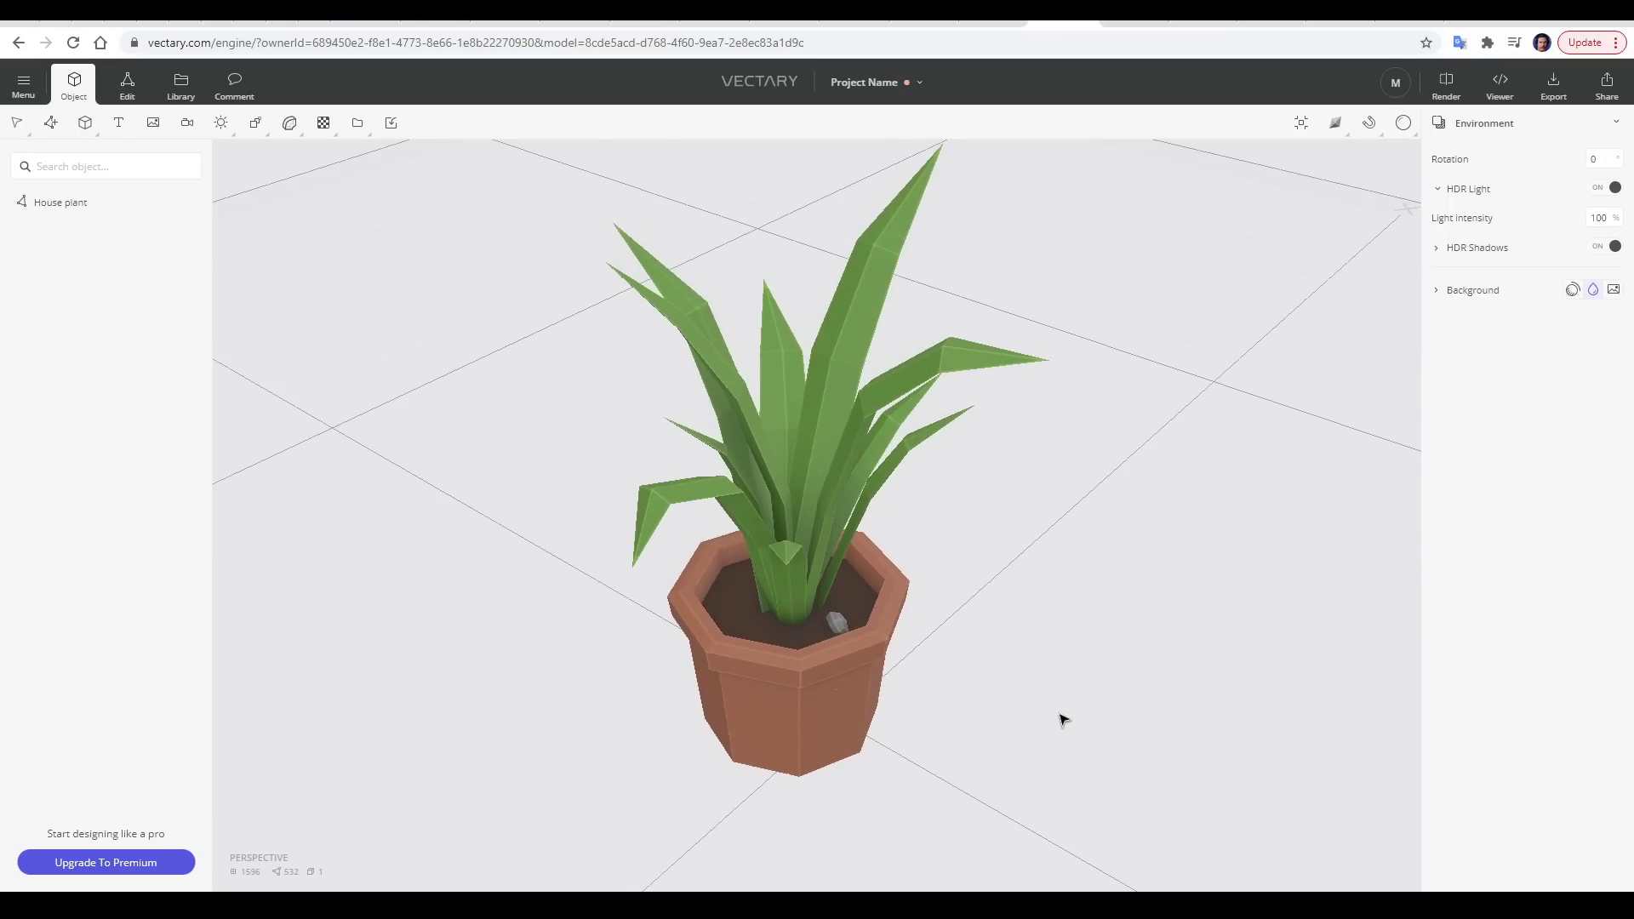
left_click(867, 672)
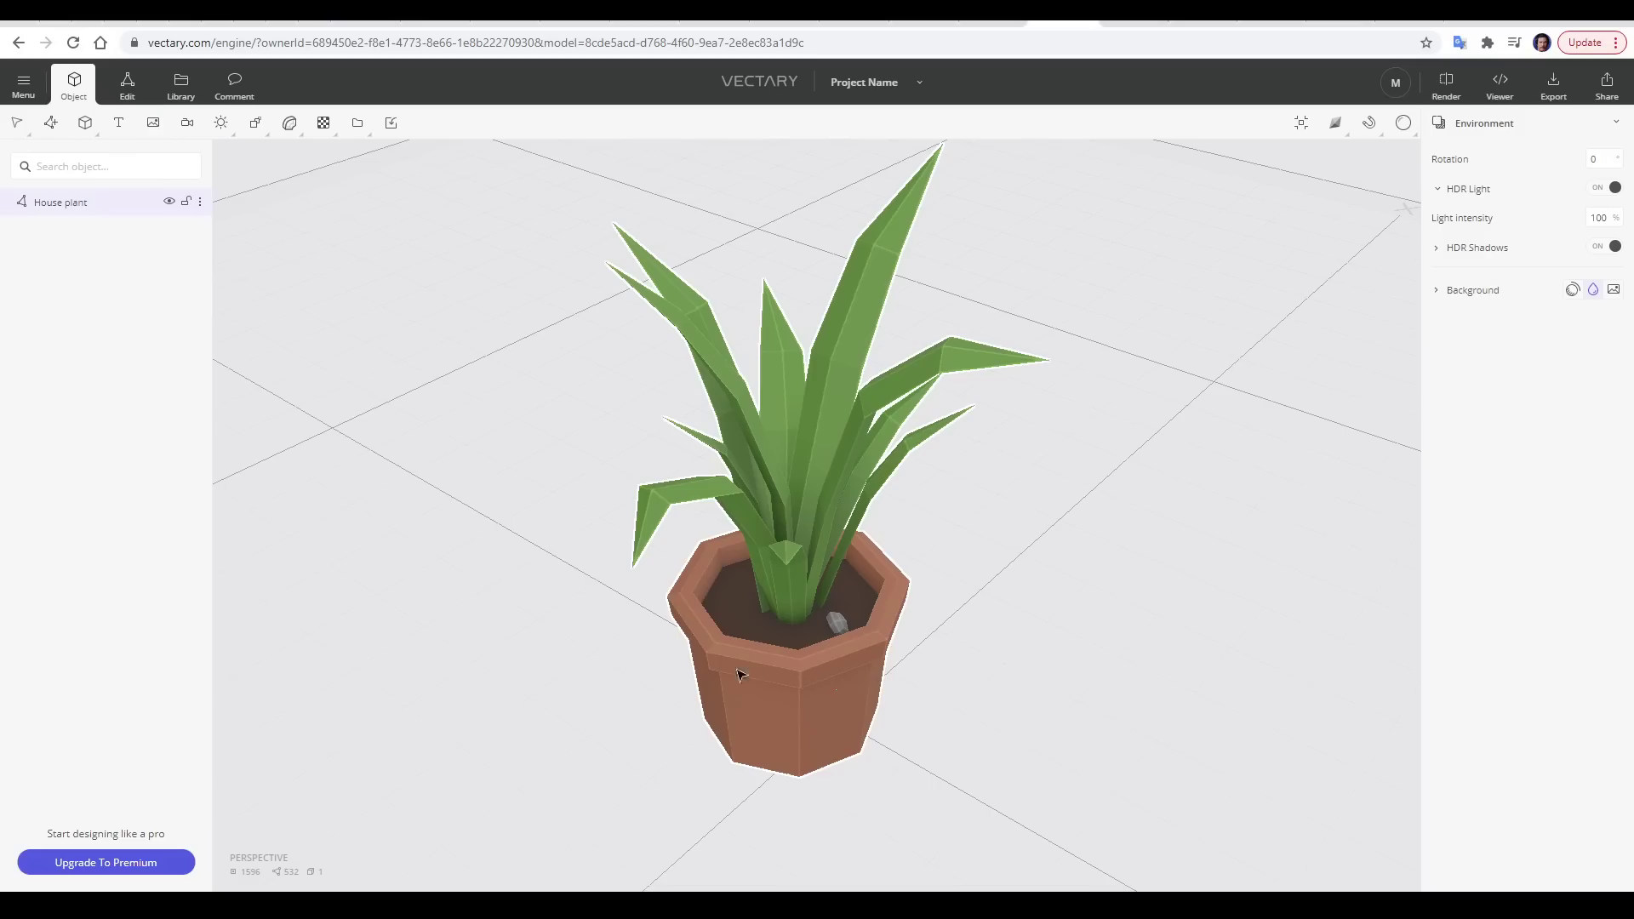
left_click(928, 654)
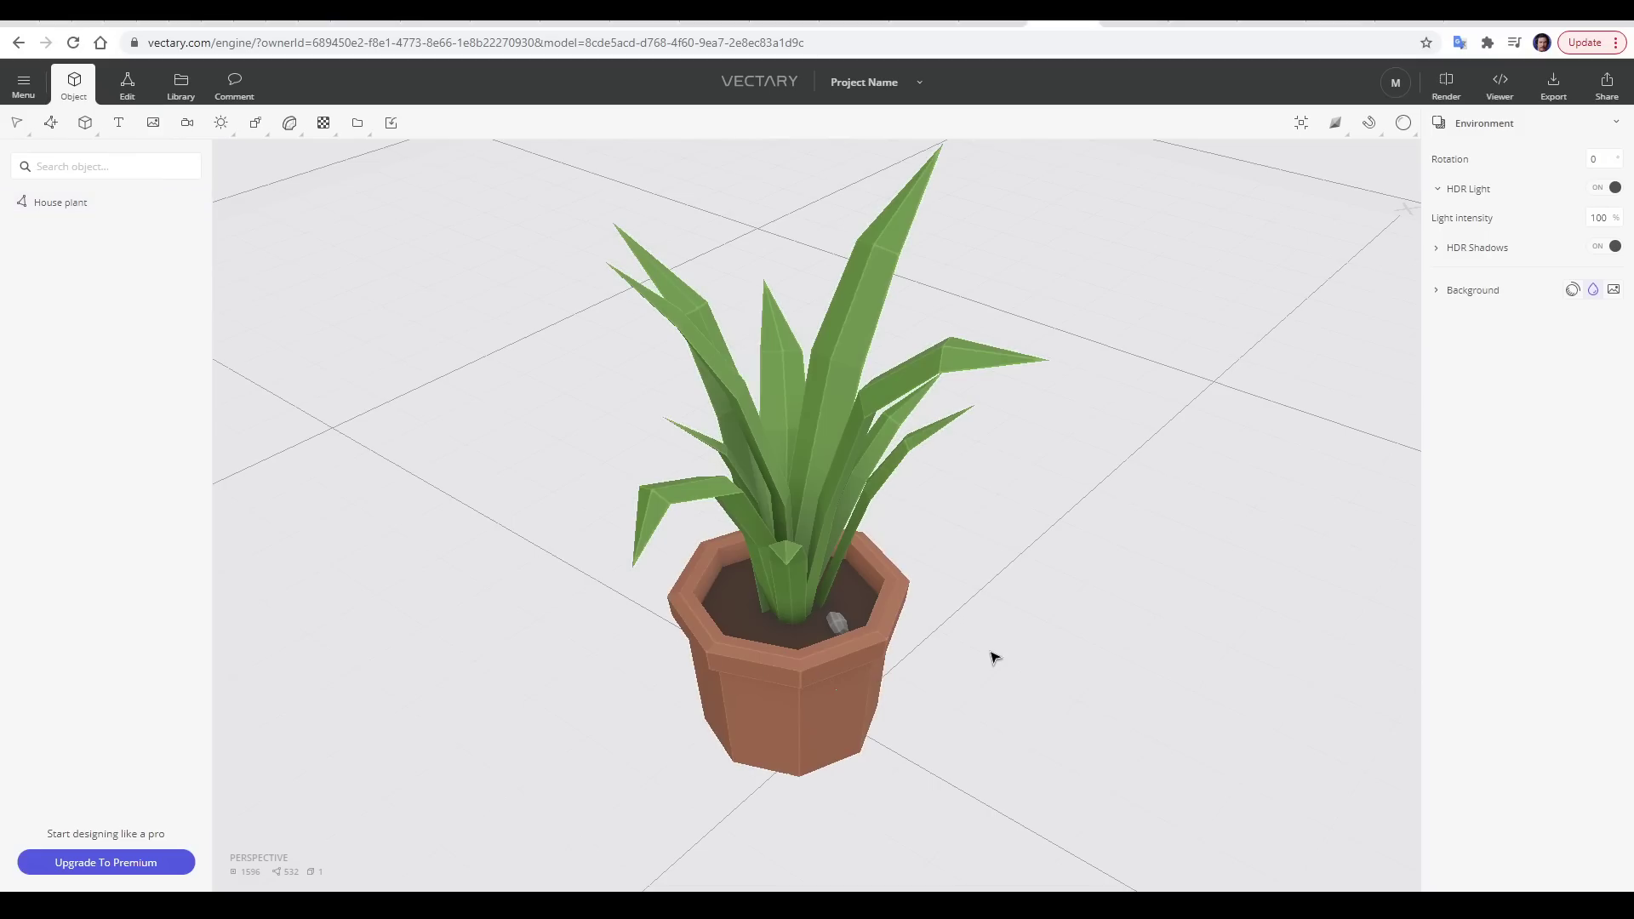
left_click(834, 504)
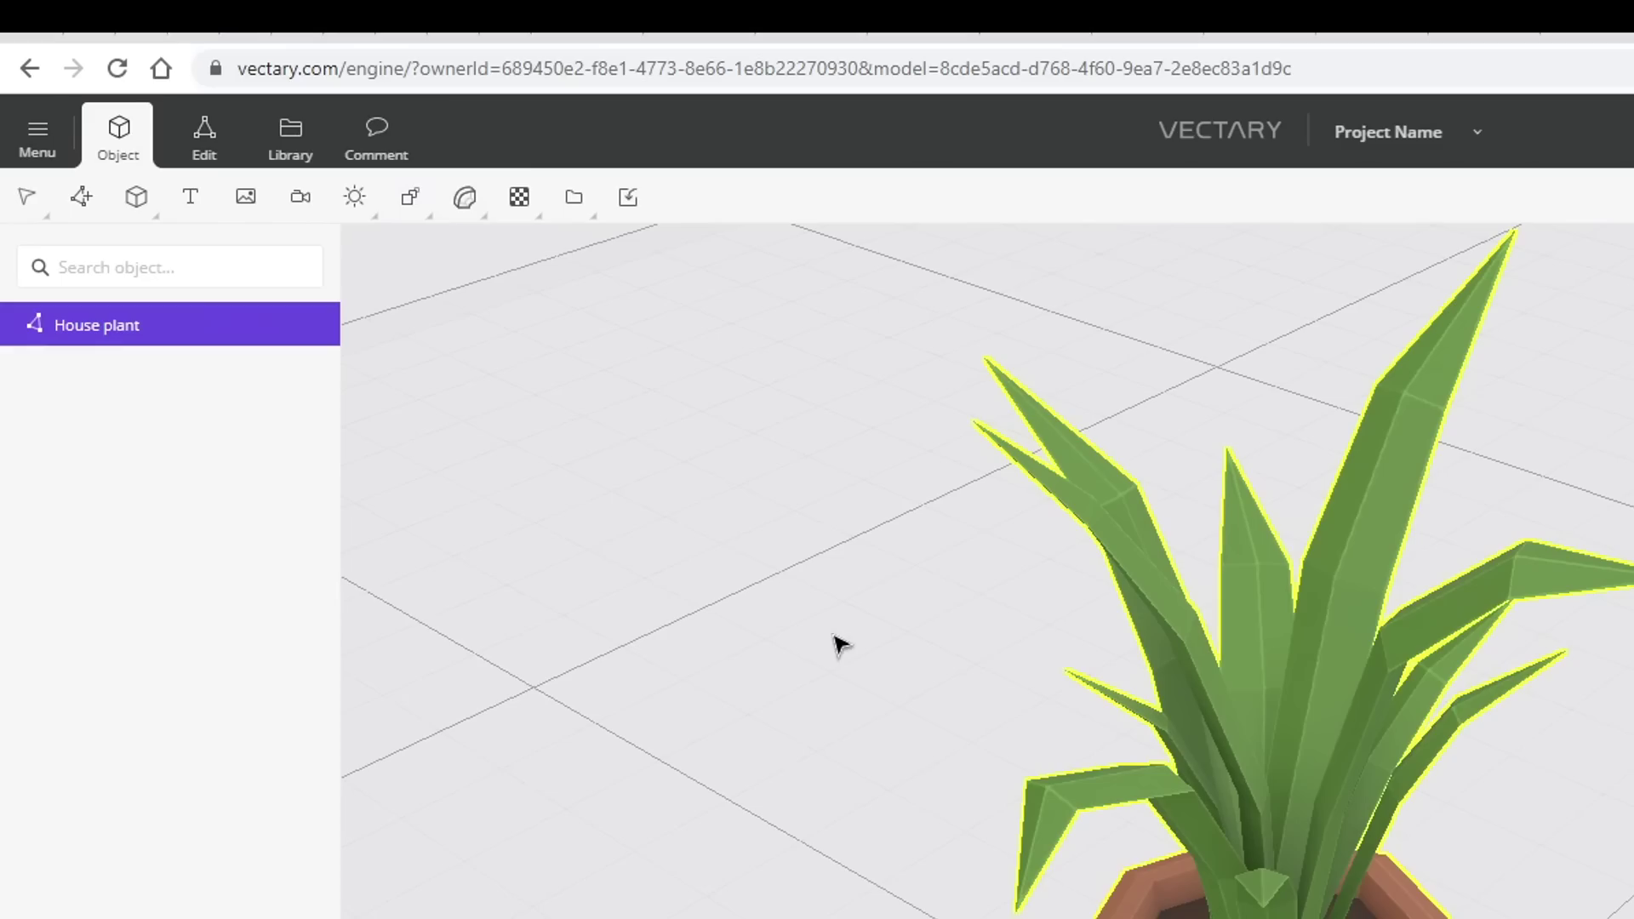
left_click(410, 199)
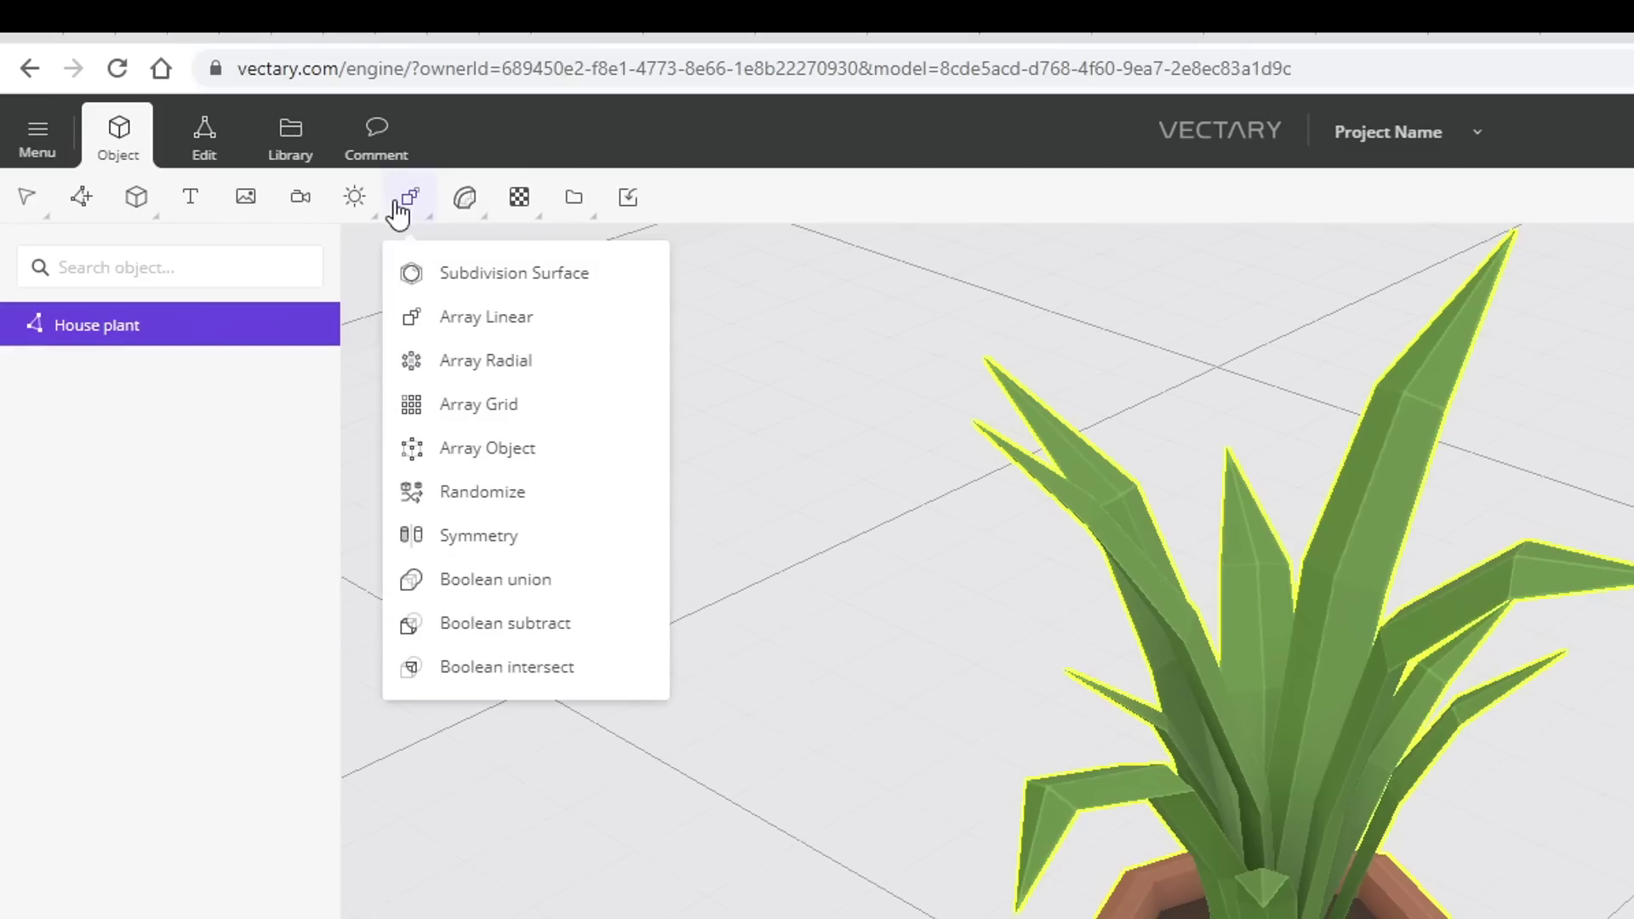
left_click(478, 295)
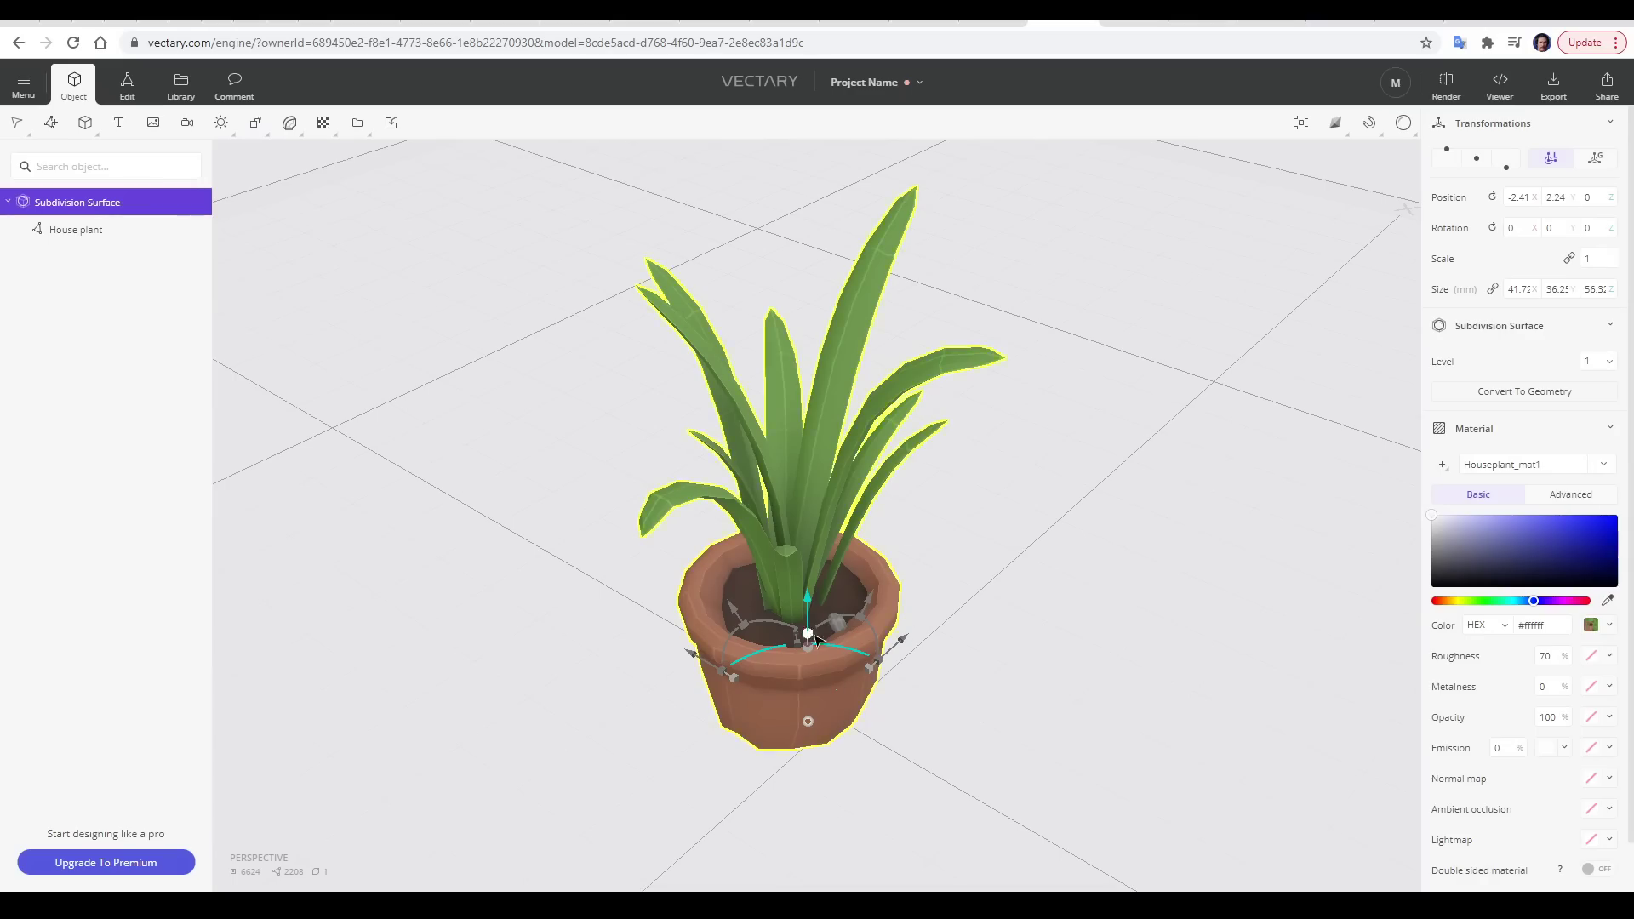
scroll(808, 634, "up", 5)
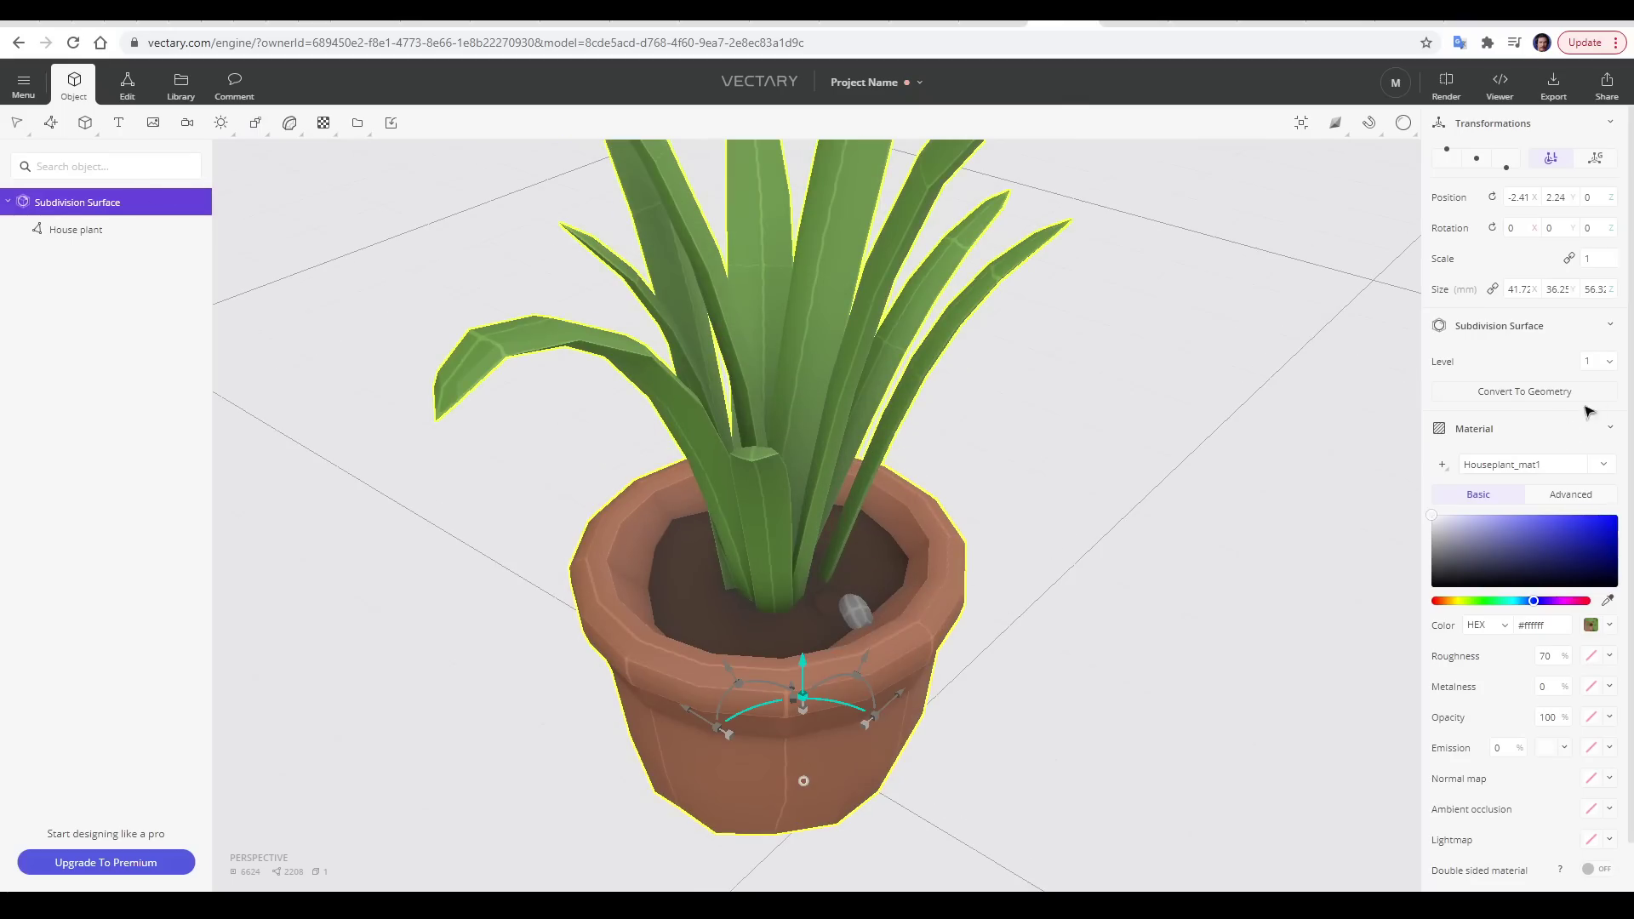
left_click(1611, 364)
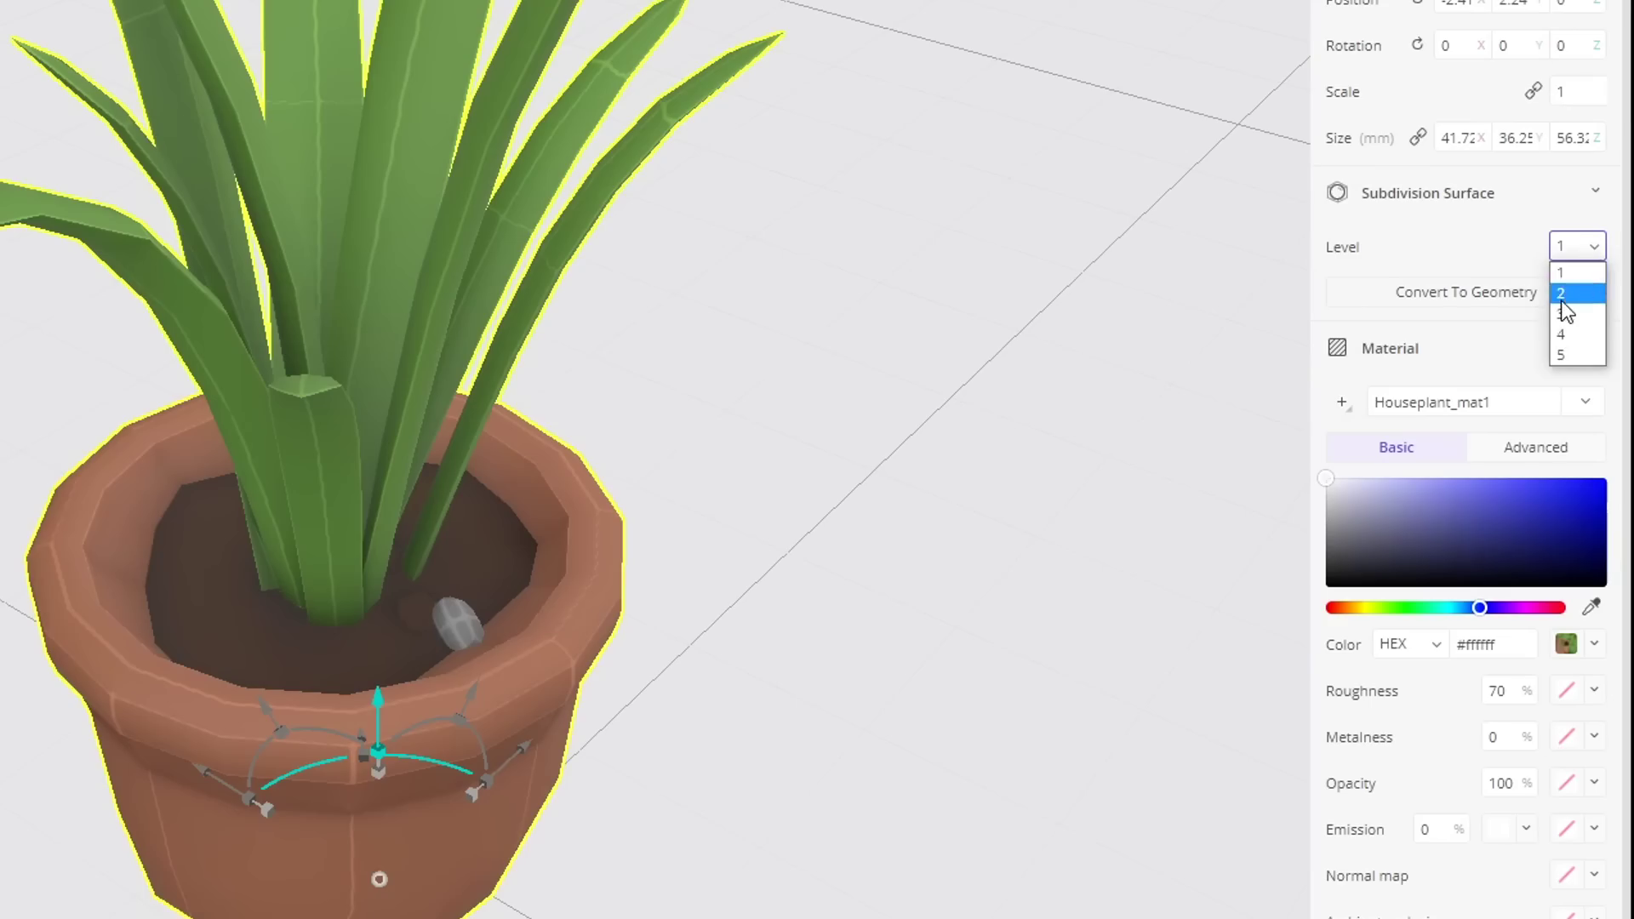
left_click(1562, 295)
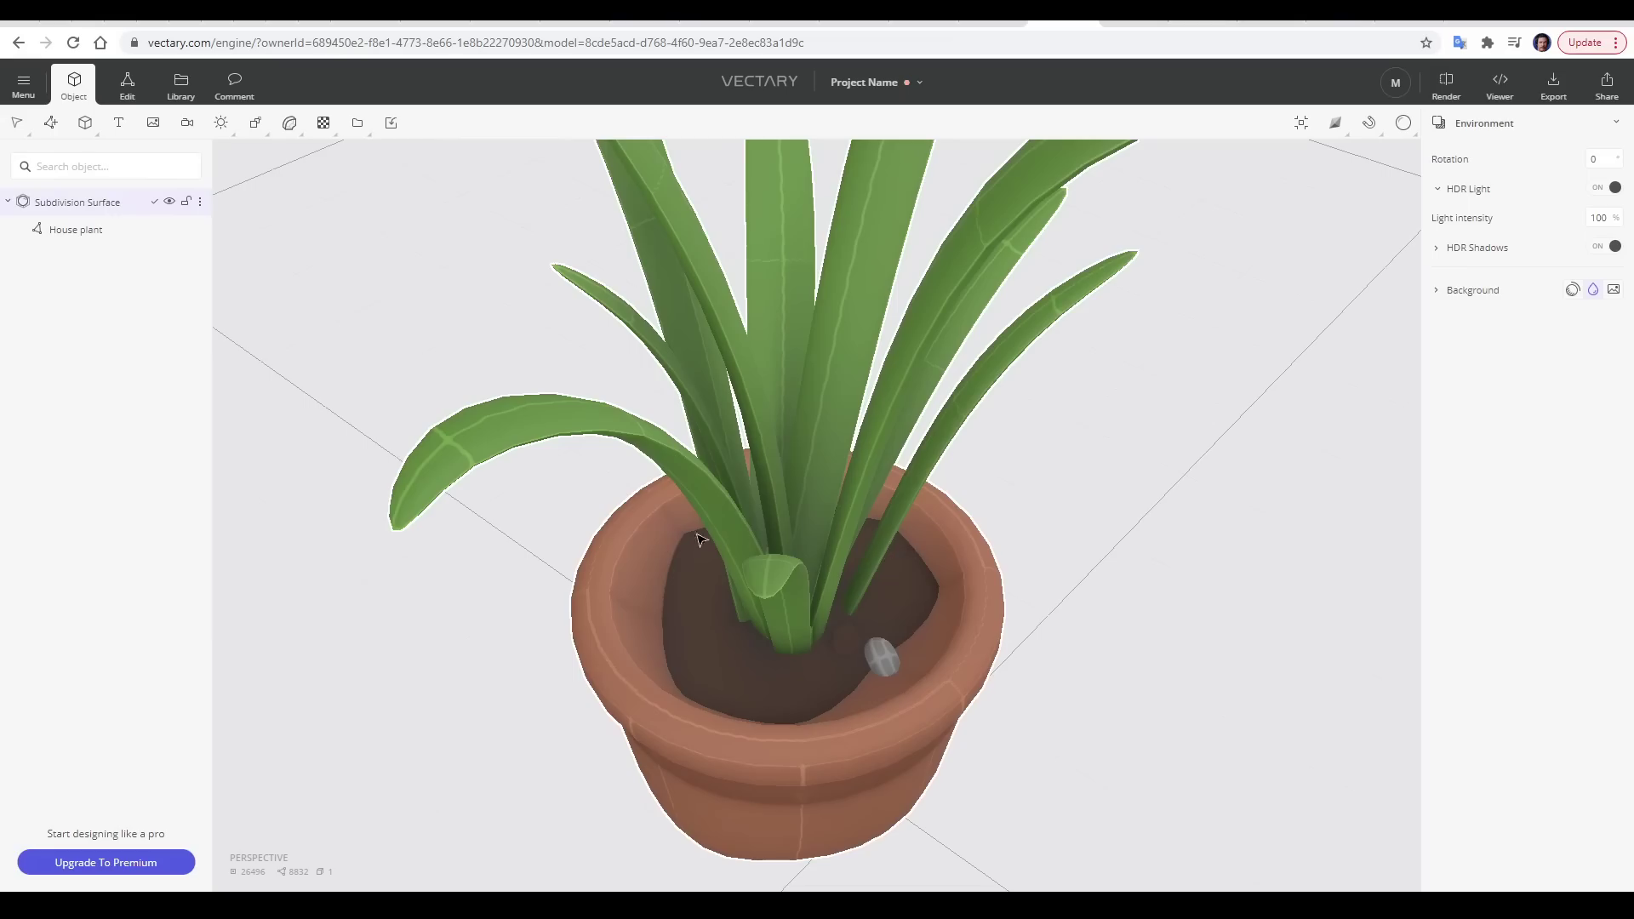
scroll(1073, 719, "down", 3)
left_click_drag(1004, 744, 1110, 715)
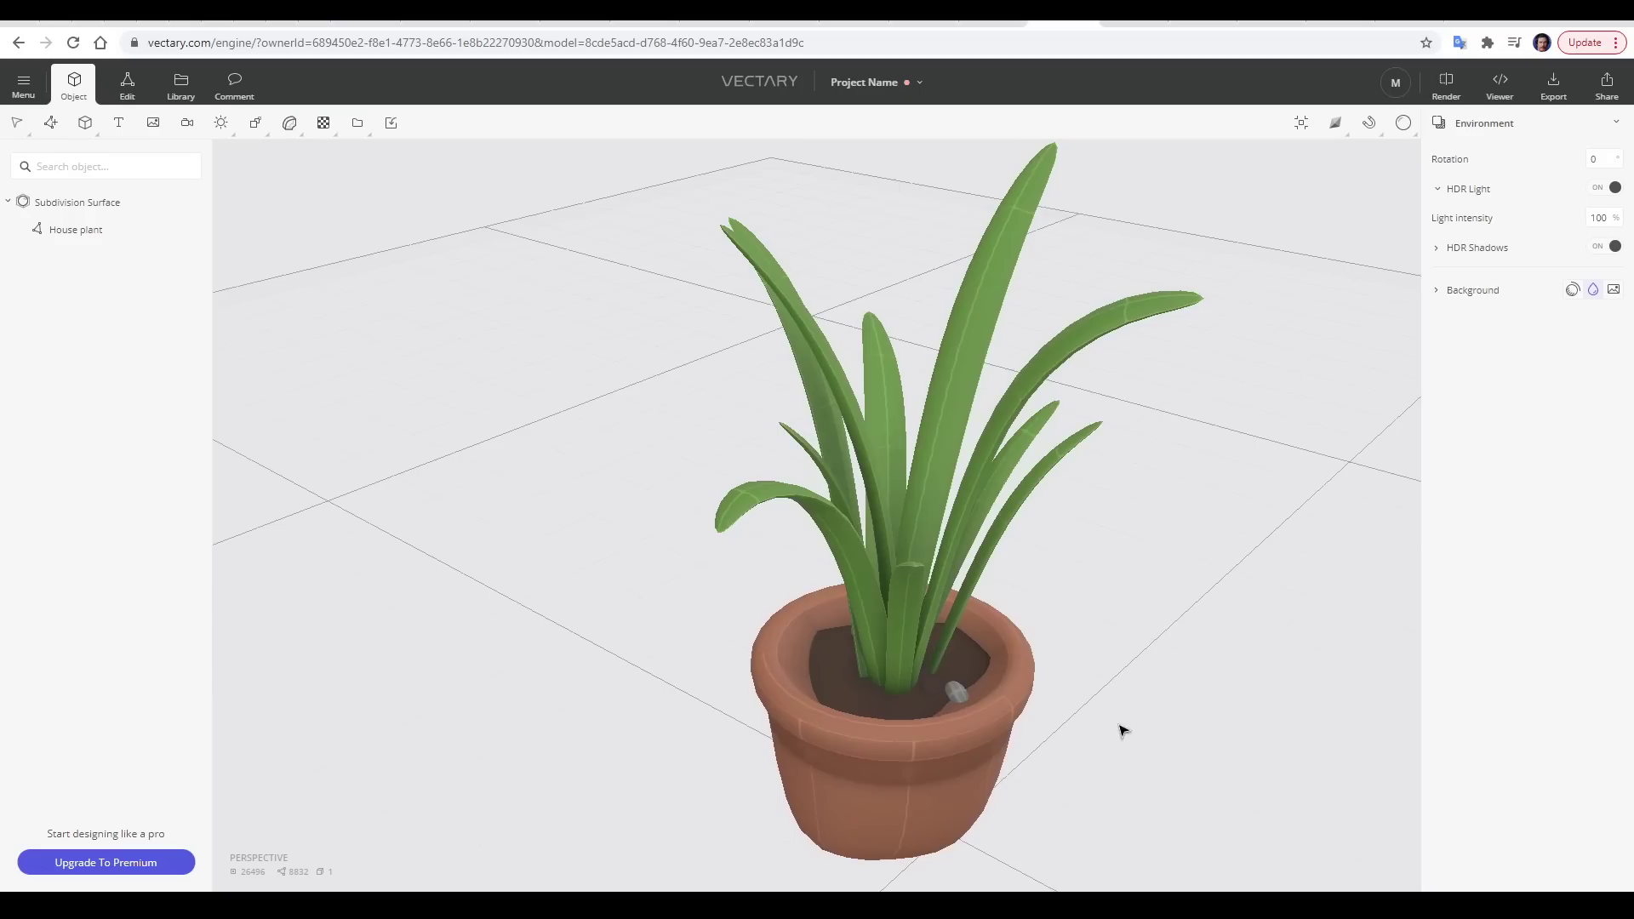
Step: Try a radial array with random rotation 70, then twist the plant to an angle of -172
left_click(255, 123)
left_click(289, 221)
left_click_drag(1140, 698, 1138, 757)
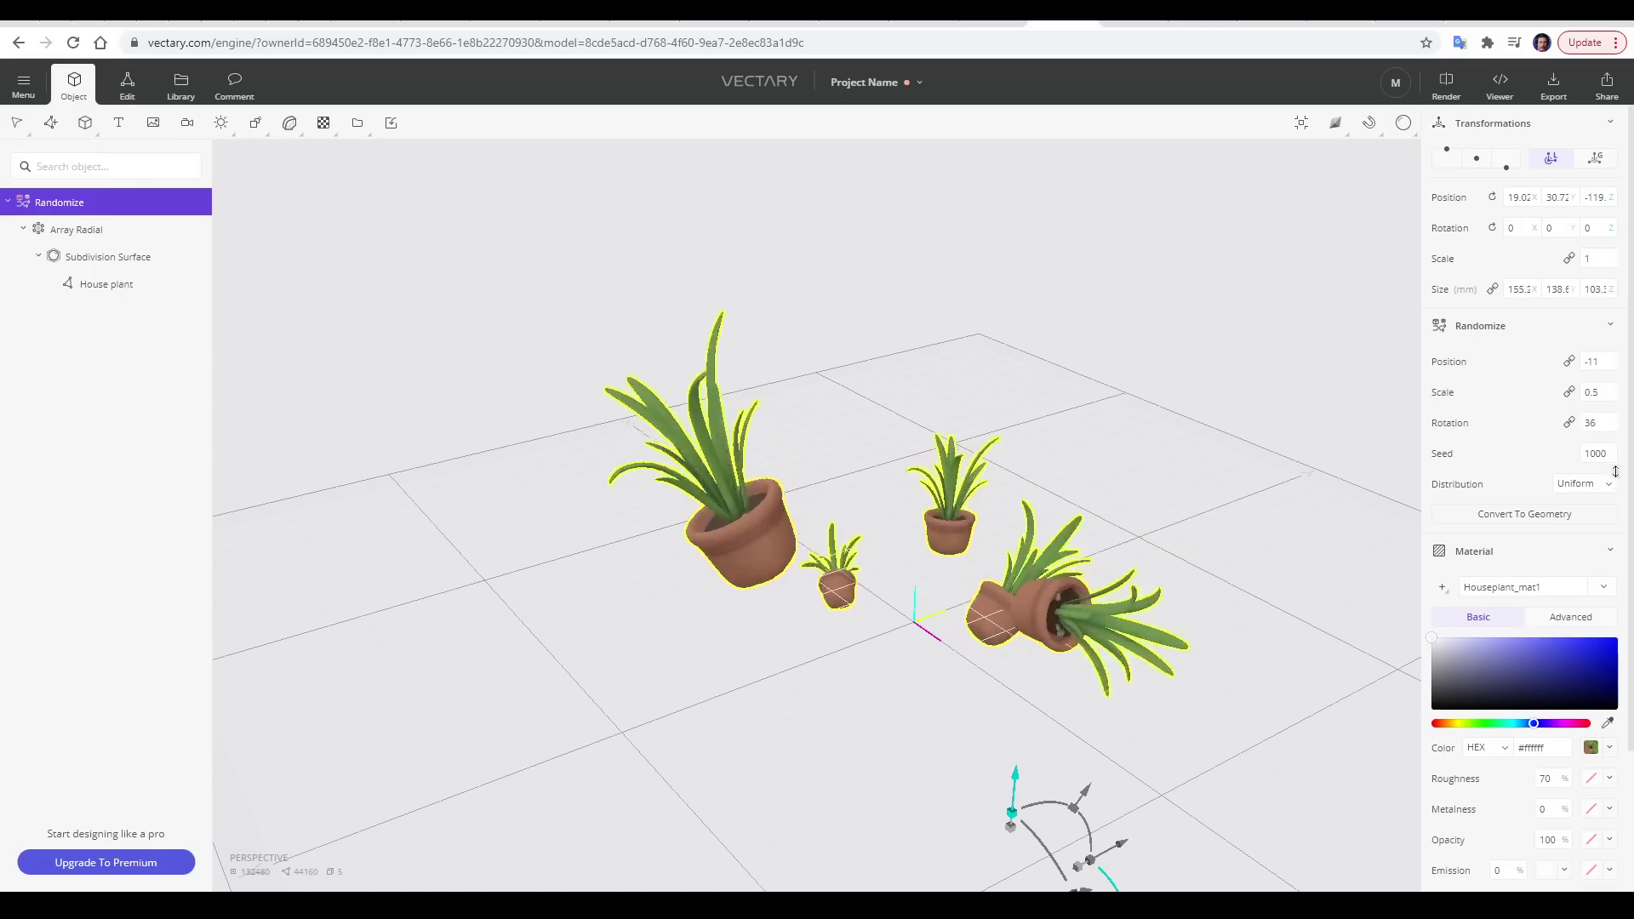
left_click_drag(1615, 471, 1626, 421)
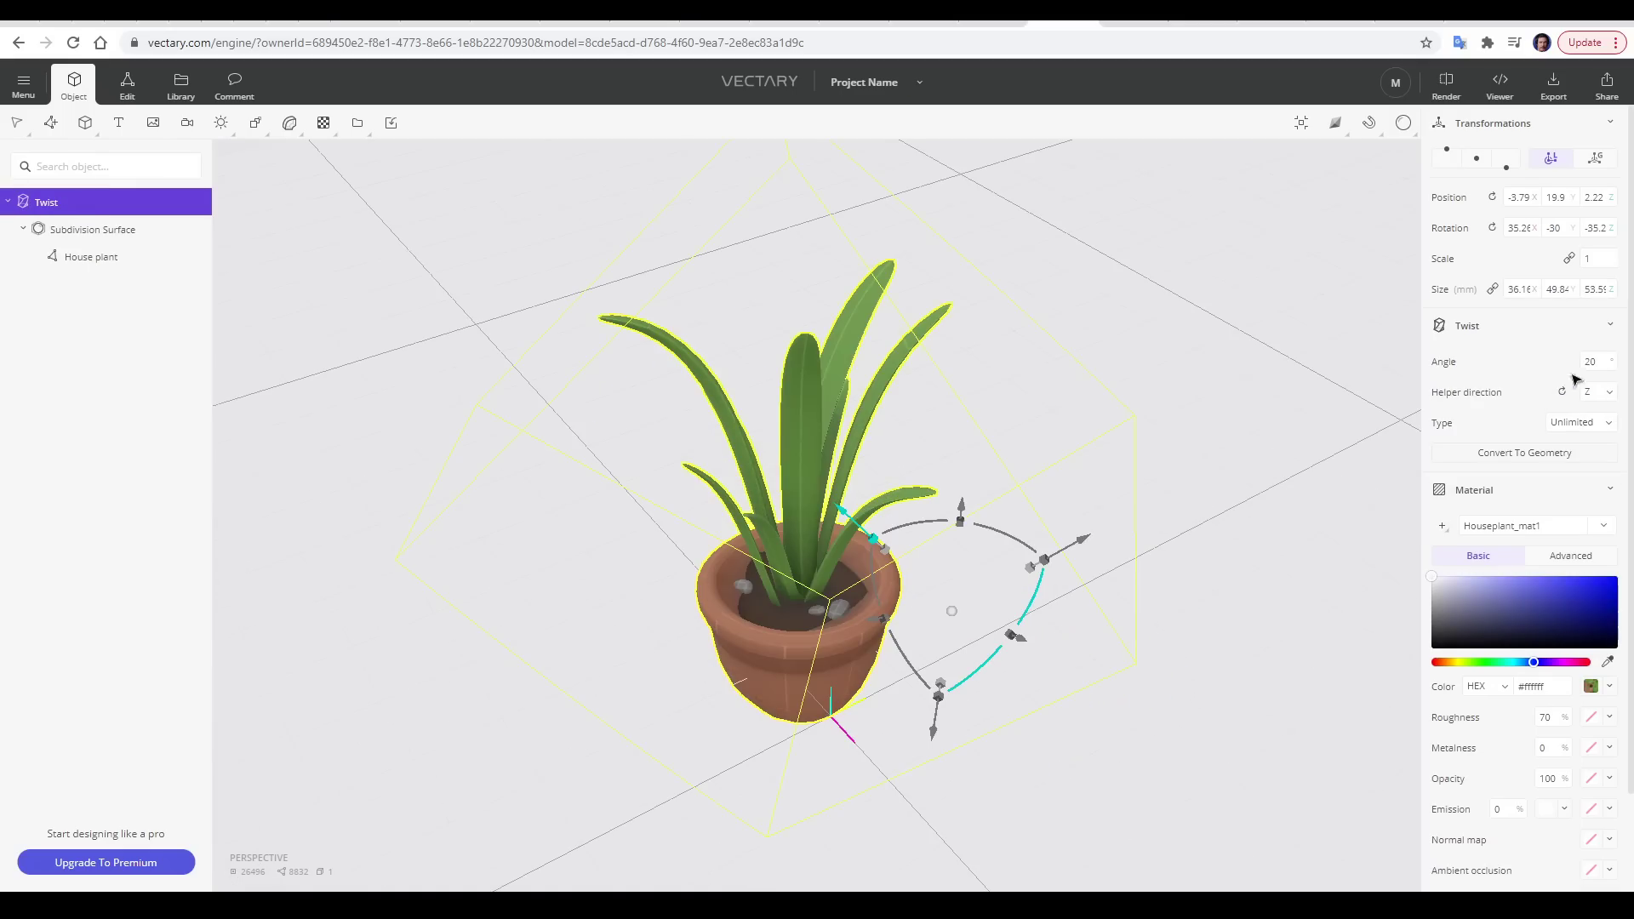
left_click_drag(1611, 364, 1578, 464)
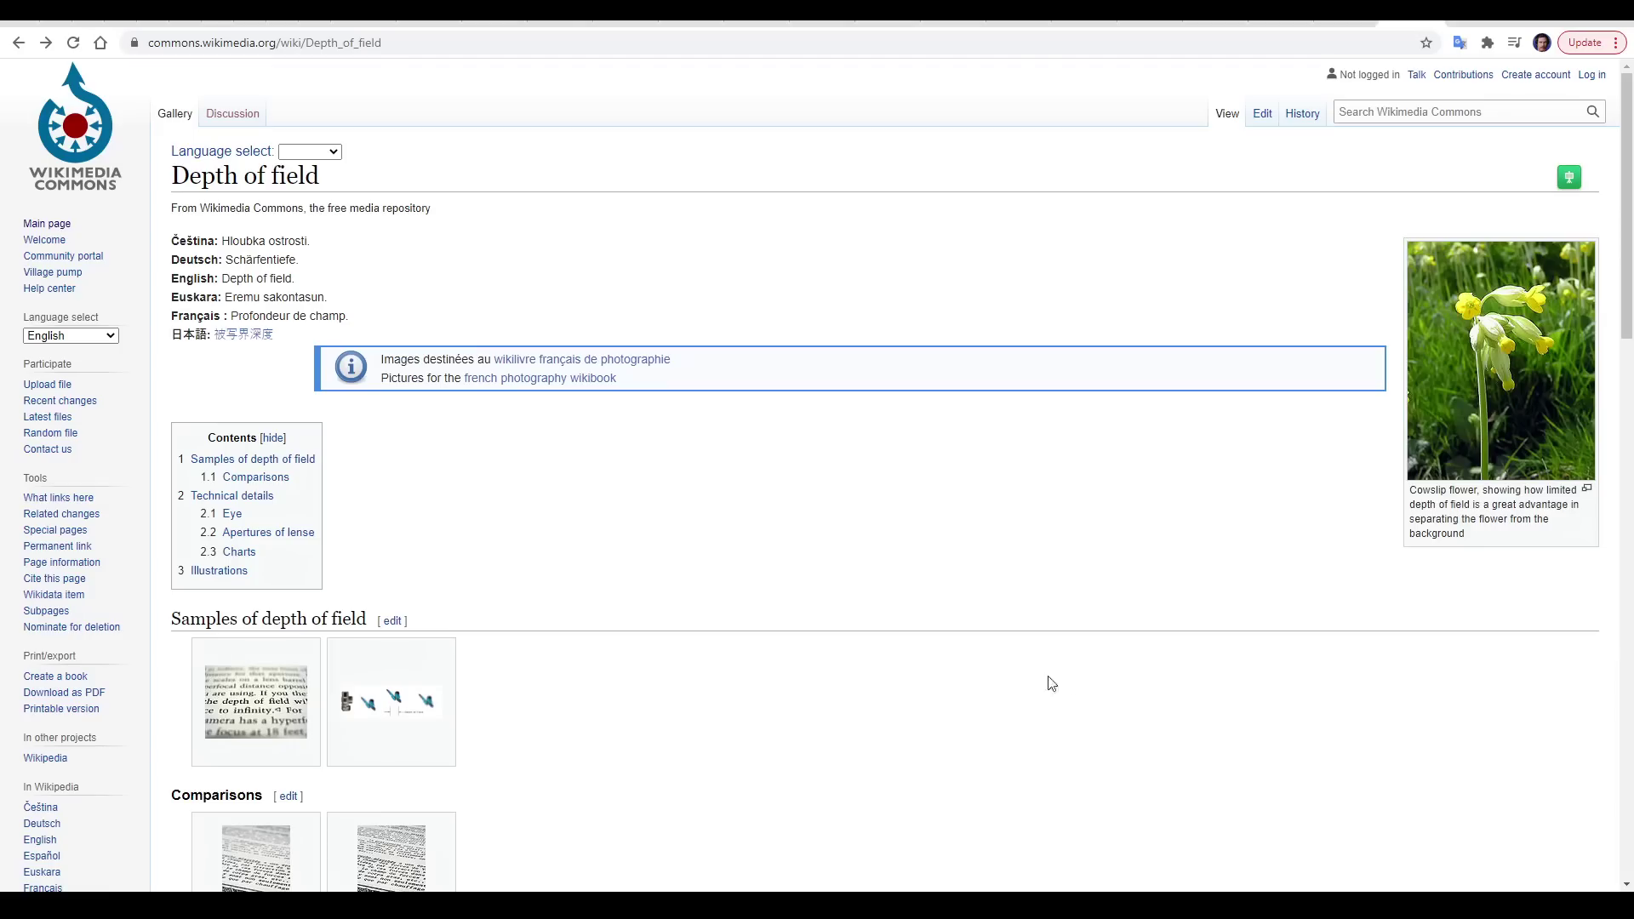
Step: Scroll through the Depth of field comparison photos and open the f/3.9 photo full-size
scroll(1043, 685, "down", 4)
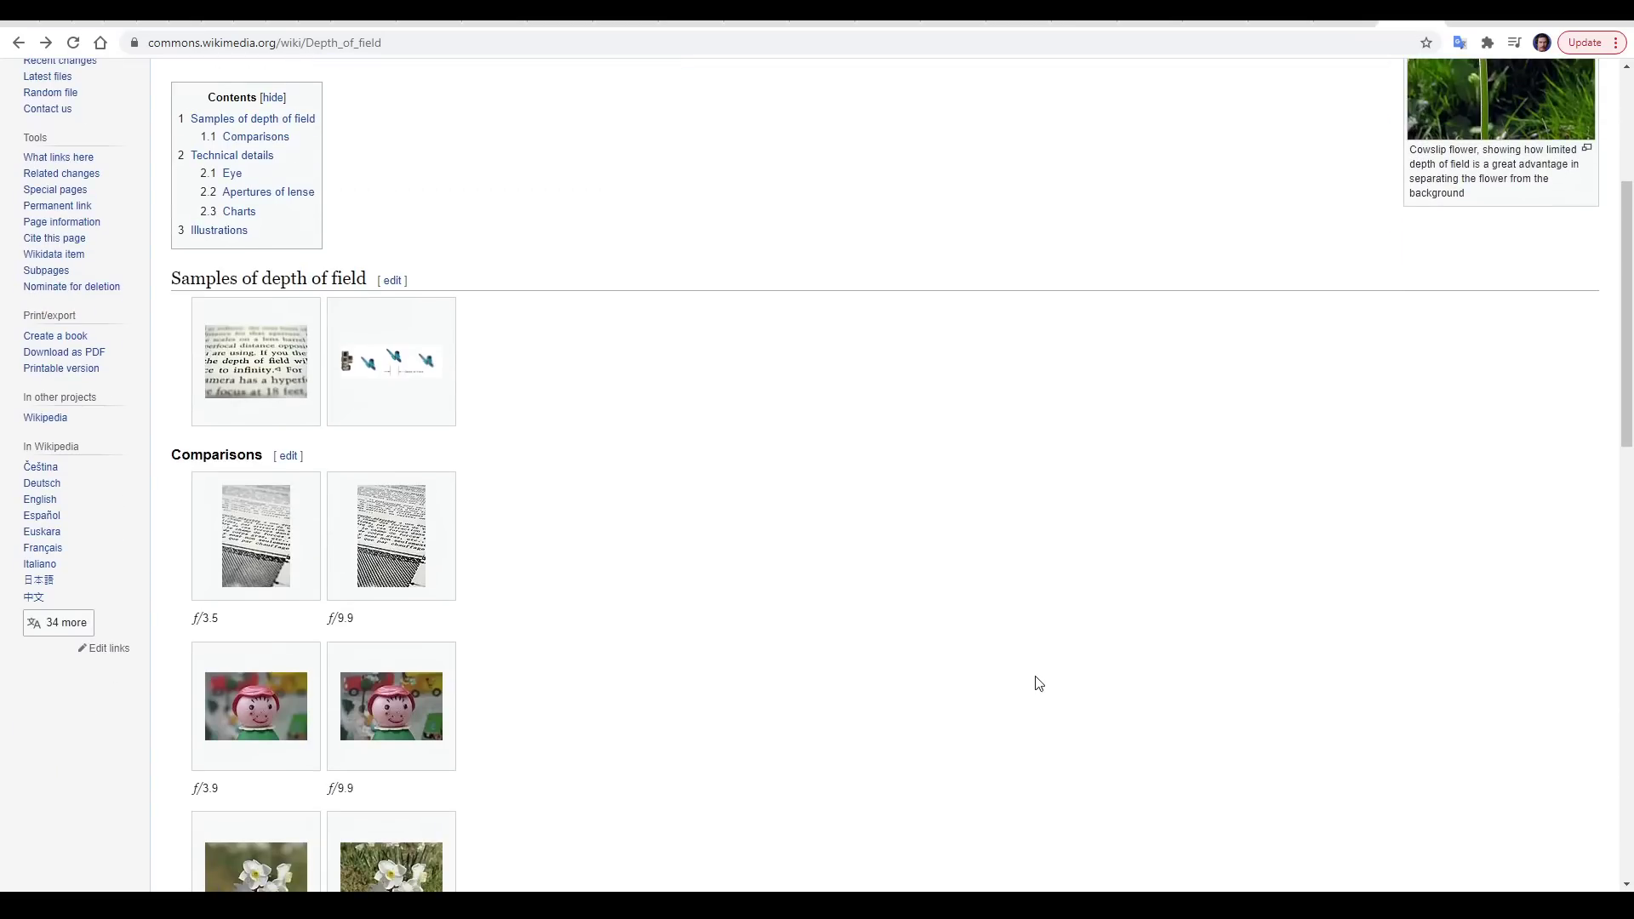
scroll(1038, 683, "down", 1)
left_click(255, 624)
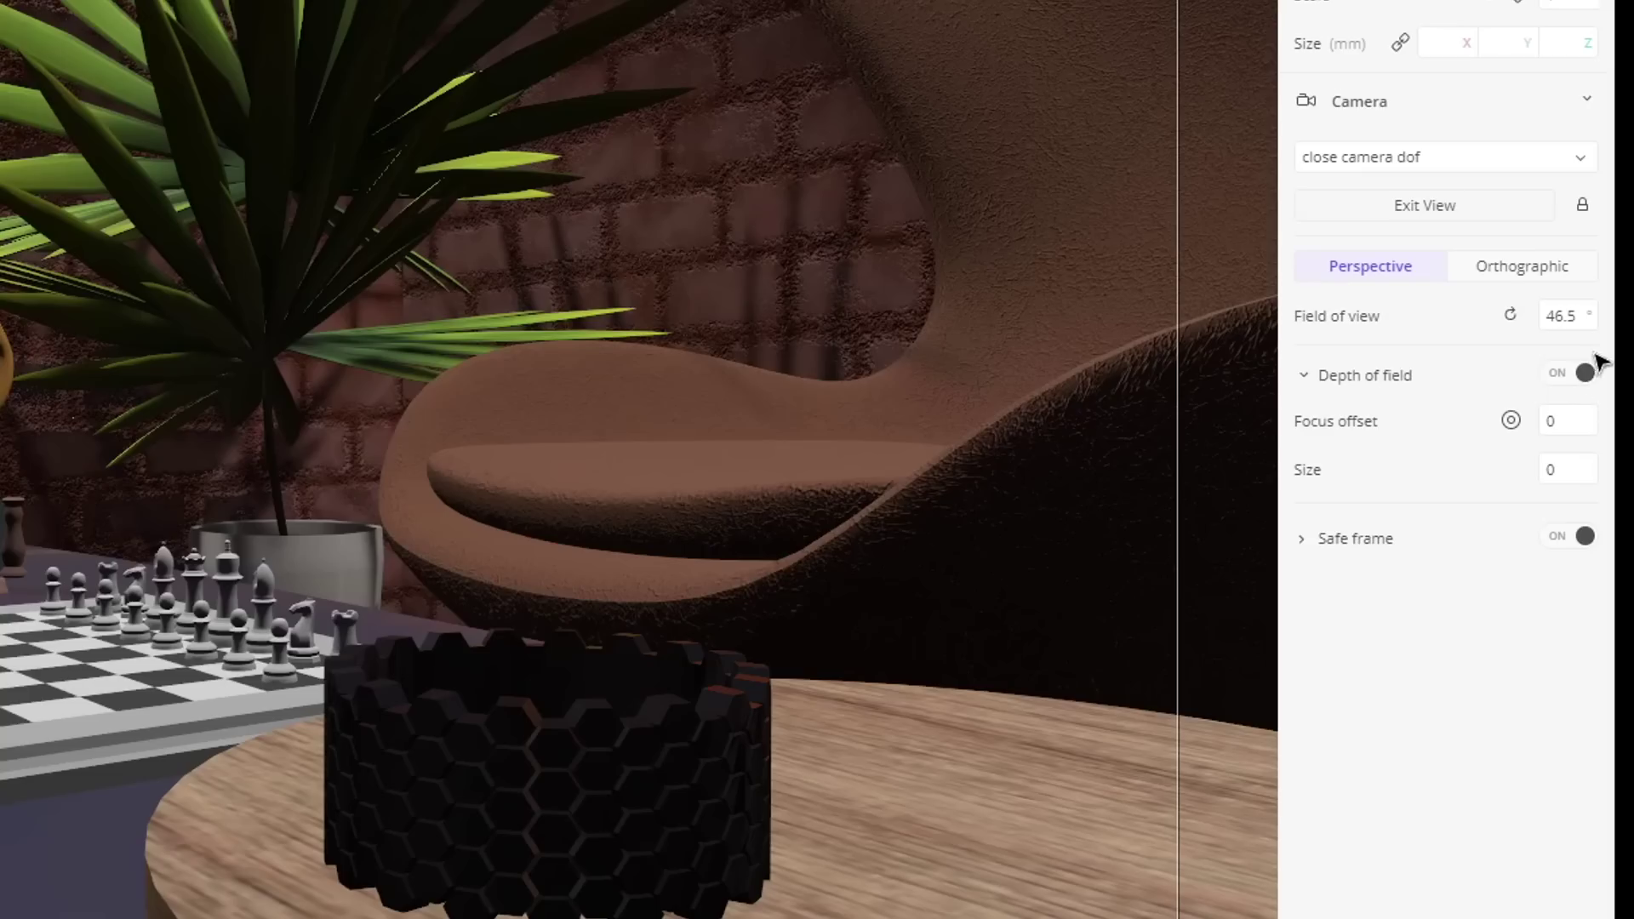
Step: Pick the ring as the depth-of-field focus point (offset 131.4) and set blur size to 10
left_click(1511, 421)
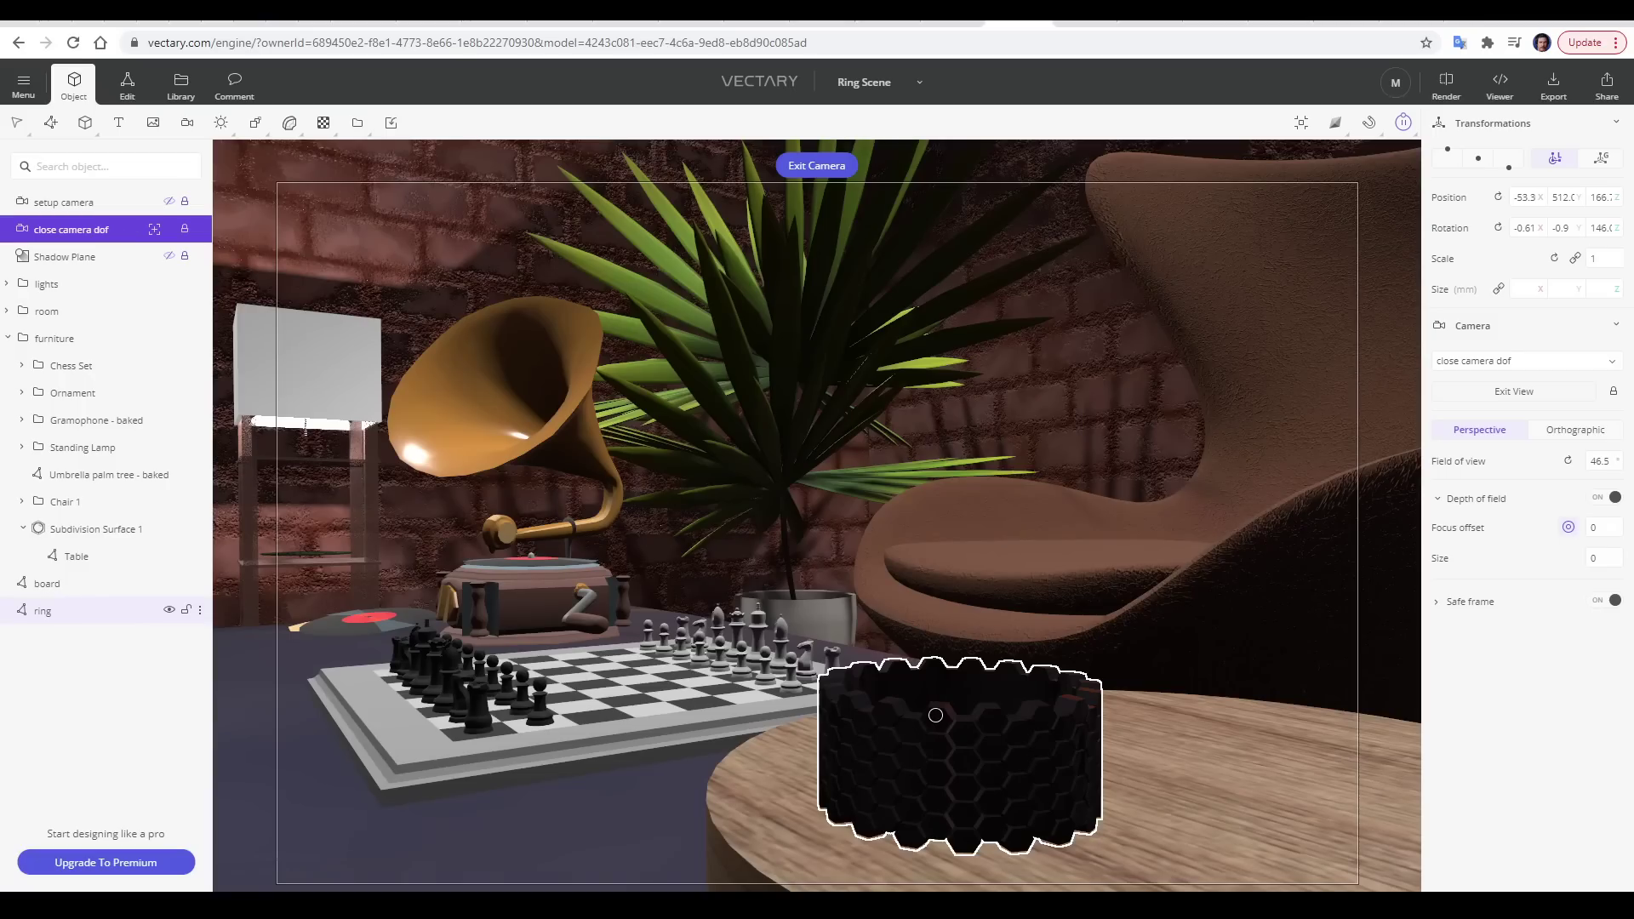
left_click(936, 715)
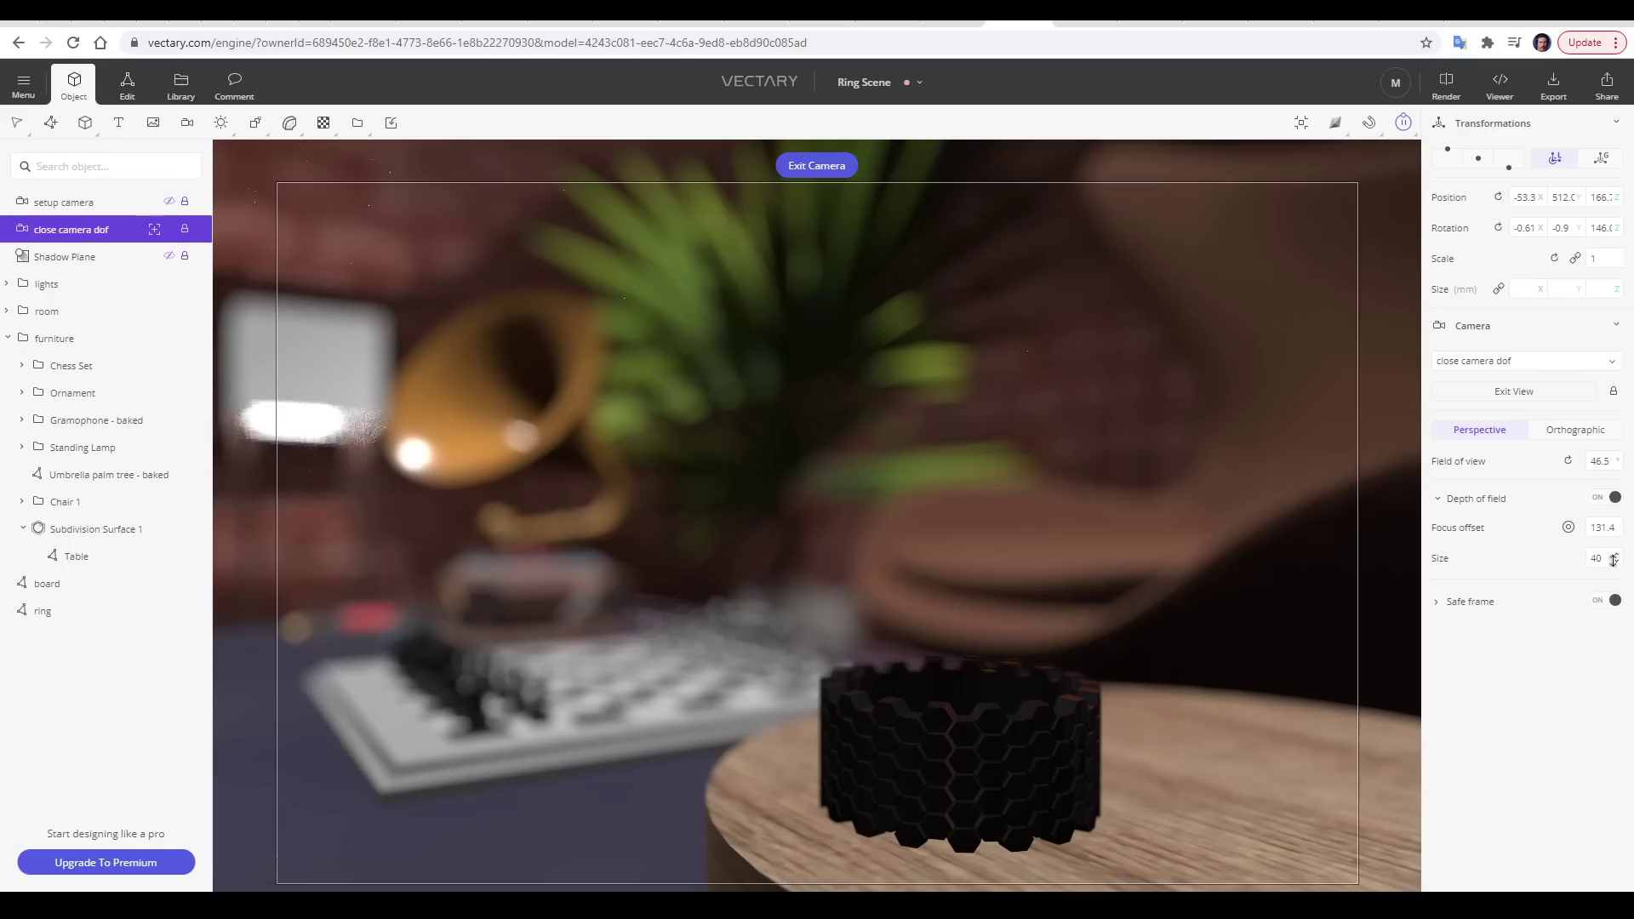
left_click_drag(1614, 559, 1617, 524)
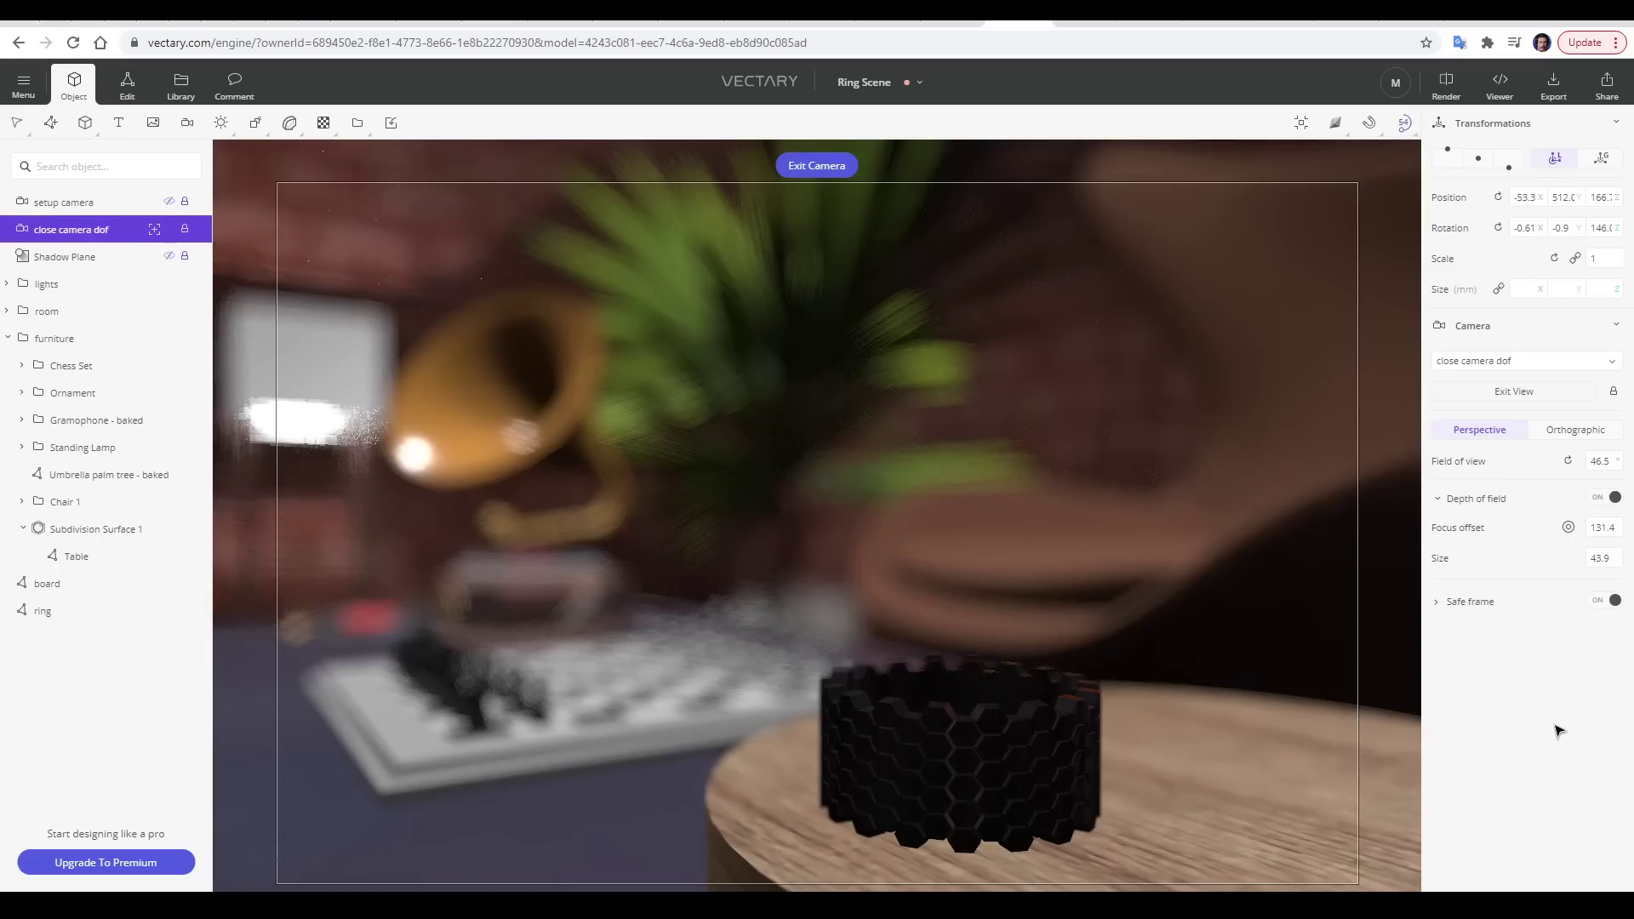
left_click_drag(1611, 559, 1575, 794)
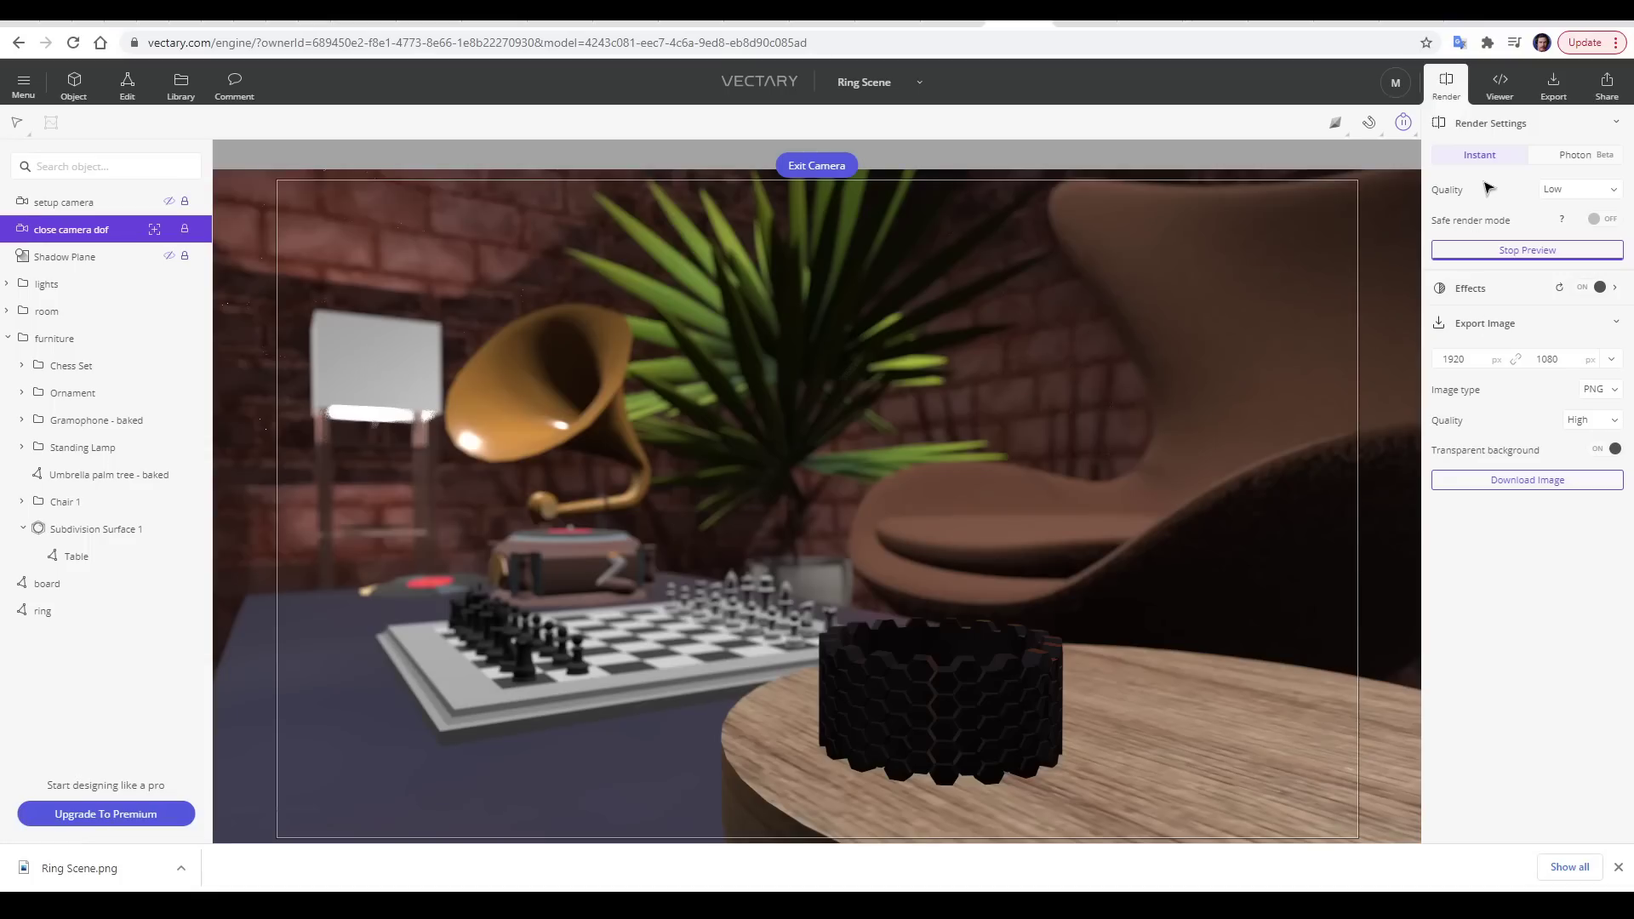
Step: Switch to the Photon renderer
left_click(1578, 156)
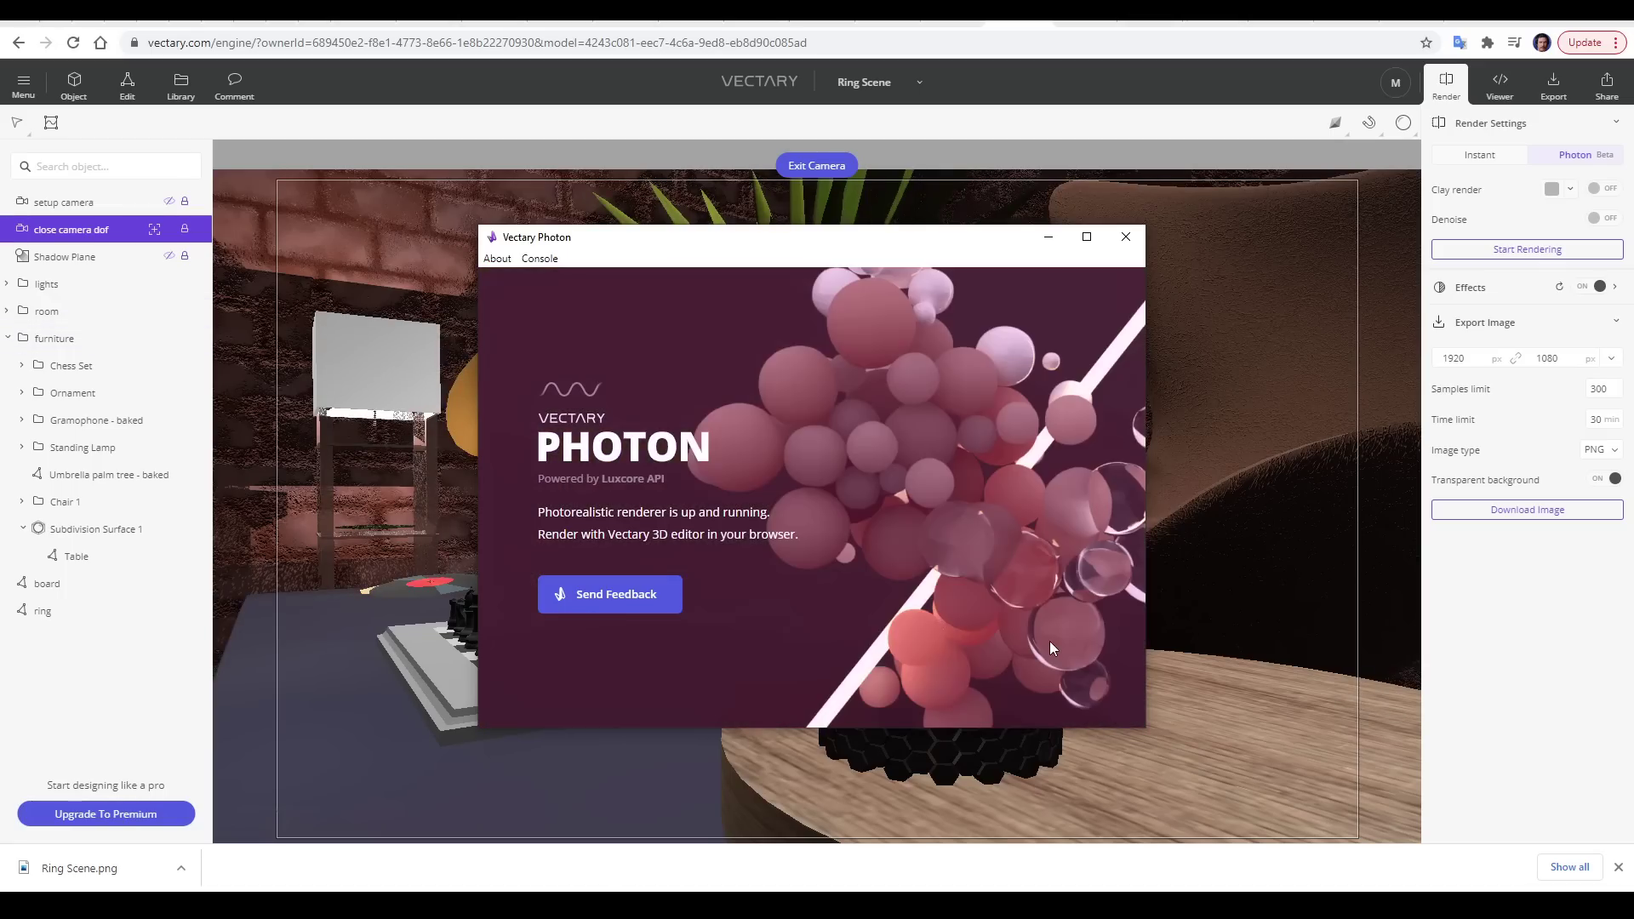
Step: Start a 3840×2160 Photon render capped at 9000 samples and 600 minutes, then preview it full screen
left_click(1053, 243)
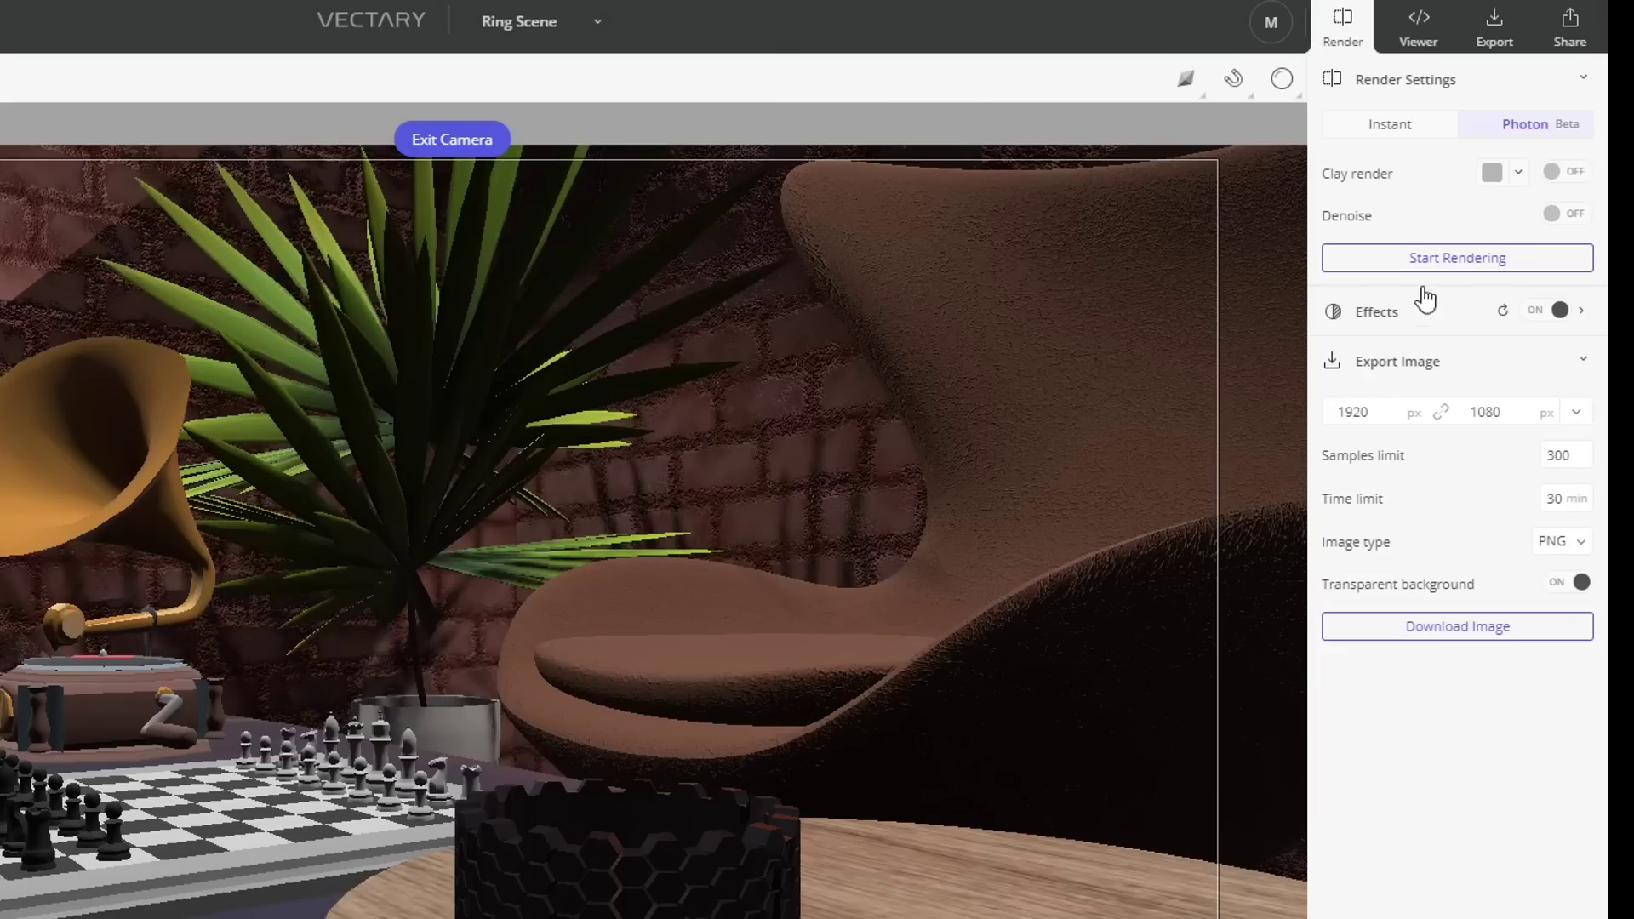
left_click(1447, 271)
left_click(1454, 630)
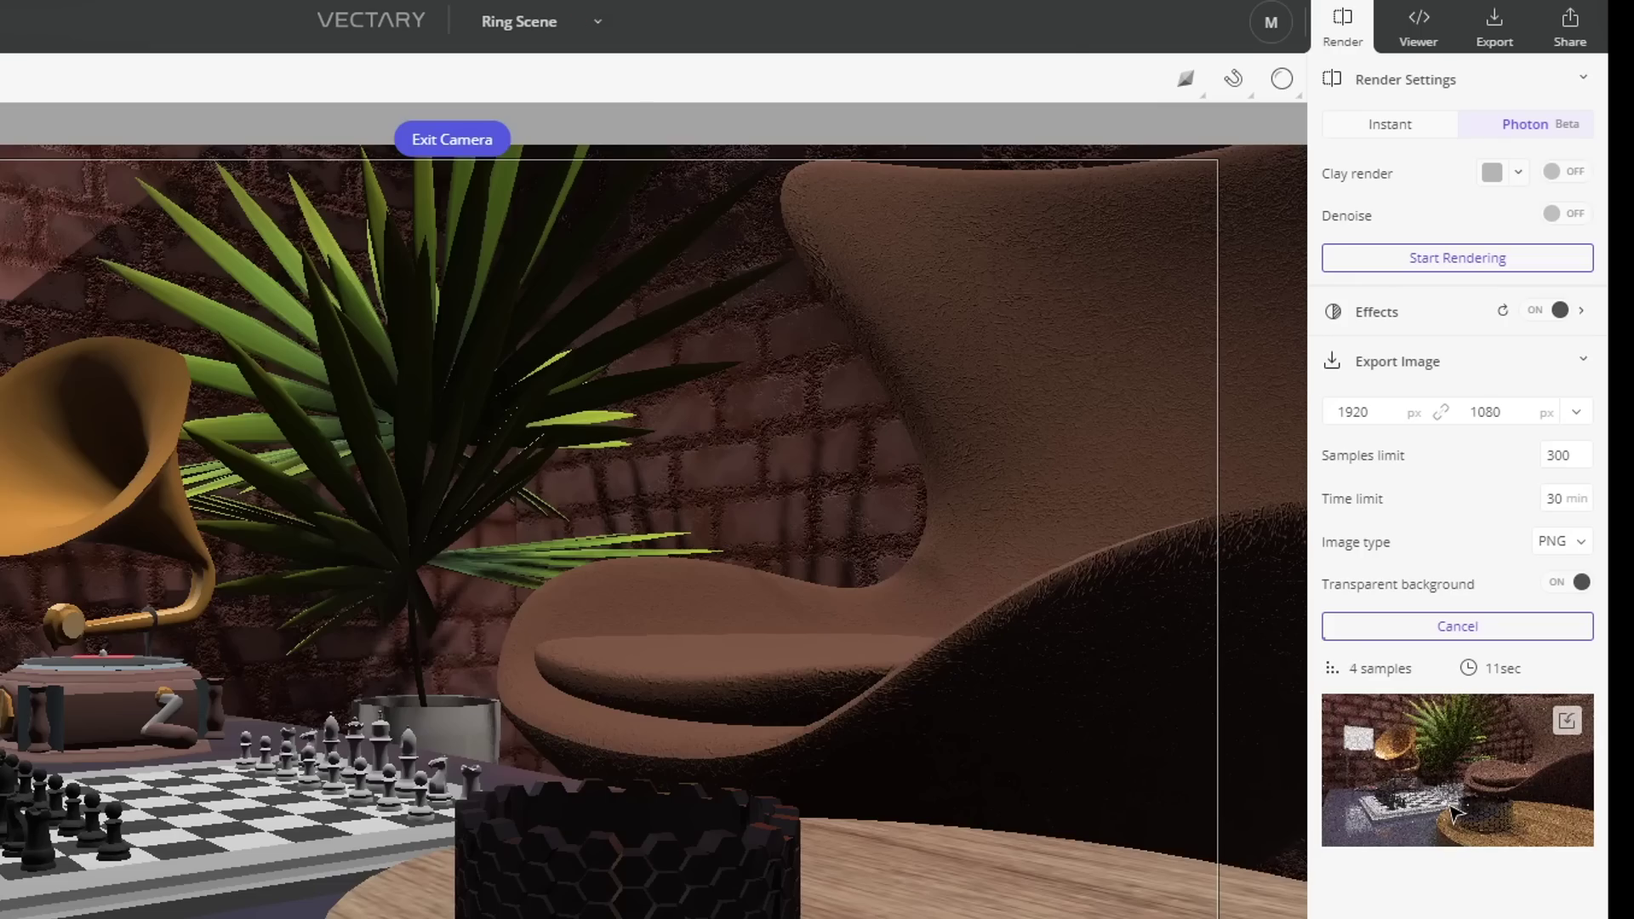
left_click(1455, 813)
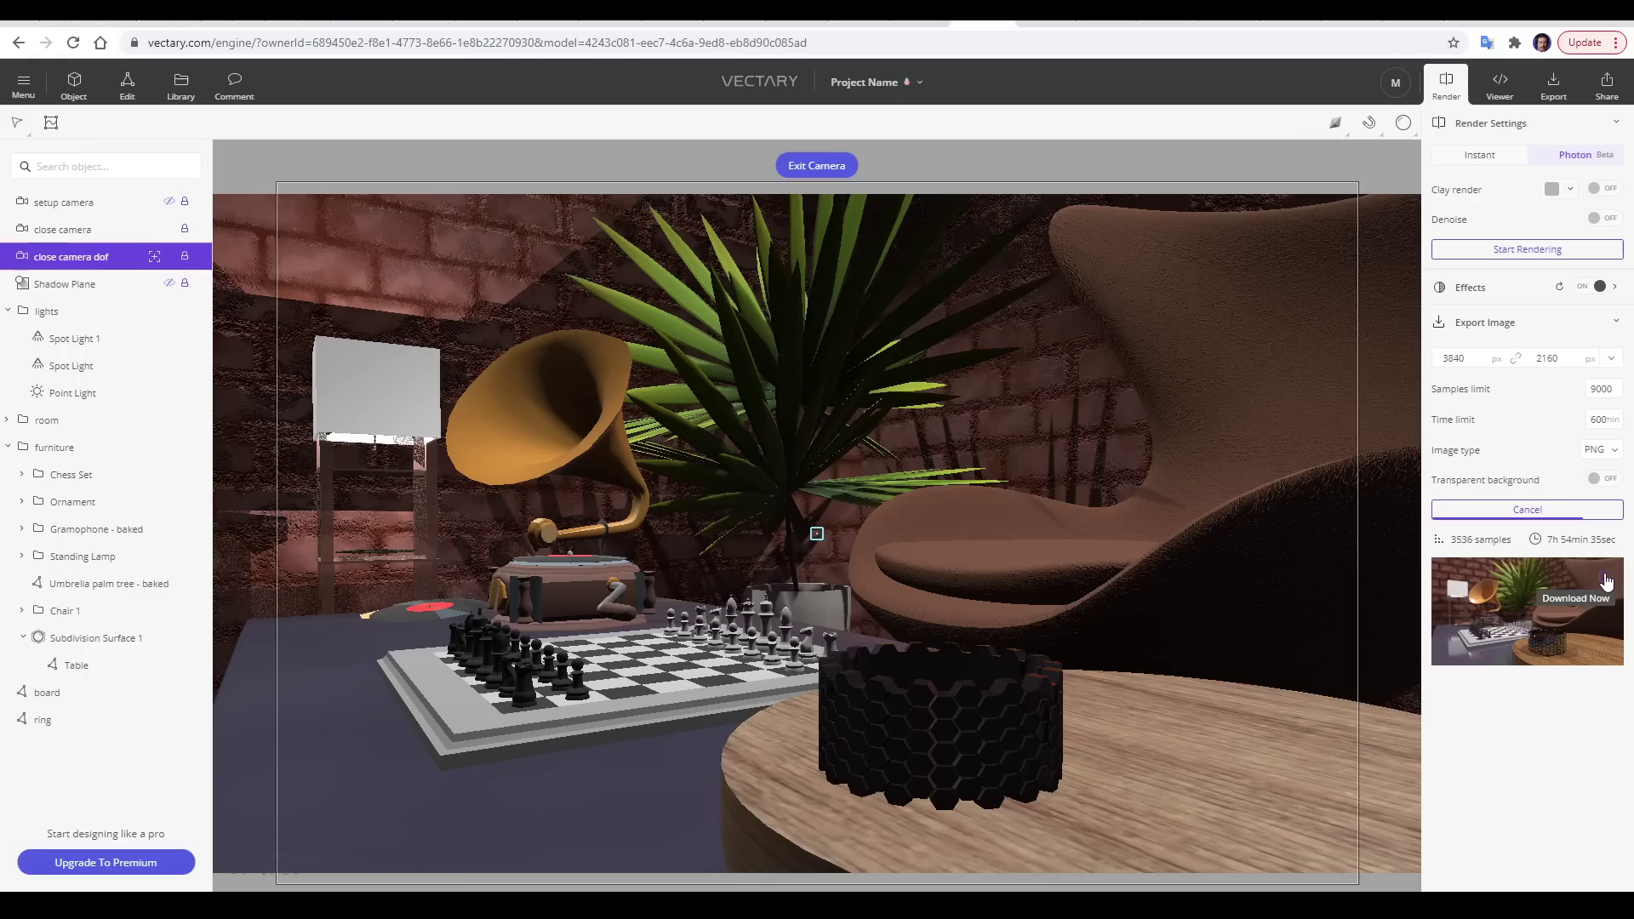
Step: Download the finished Photon render image and stop the ongoing rendering
left_click(1571, 728)
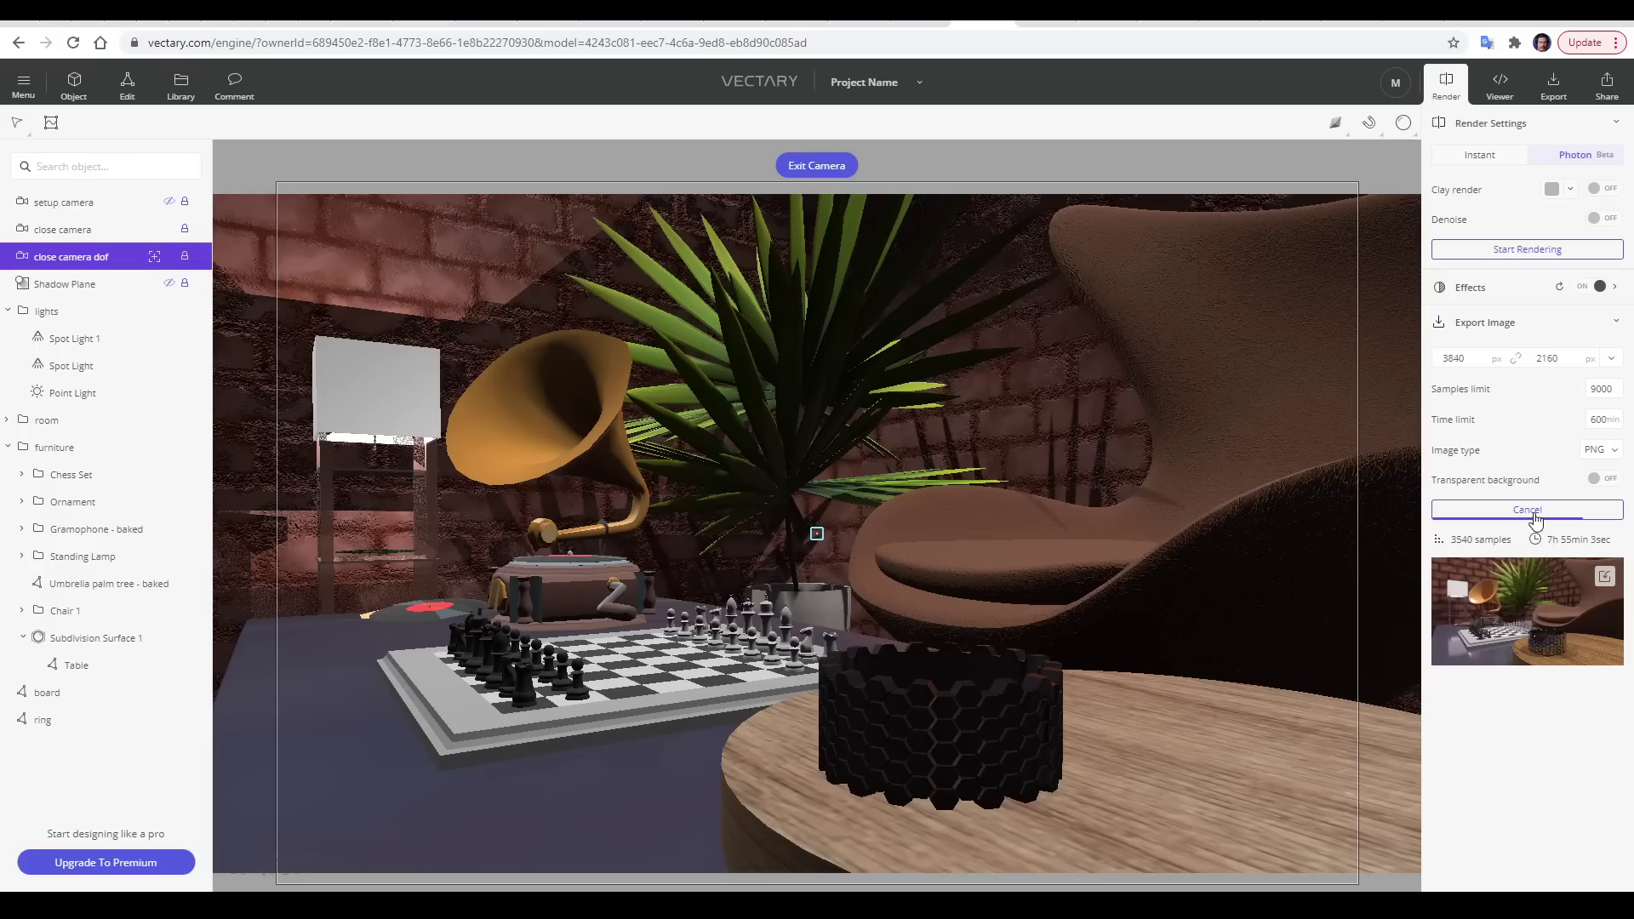
left_click(1534, 513)
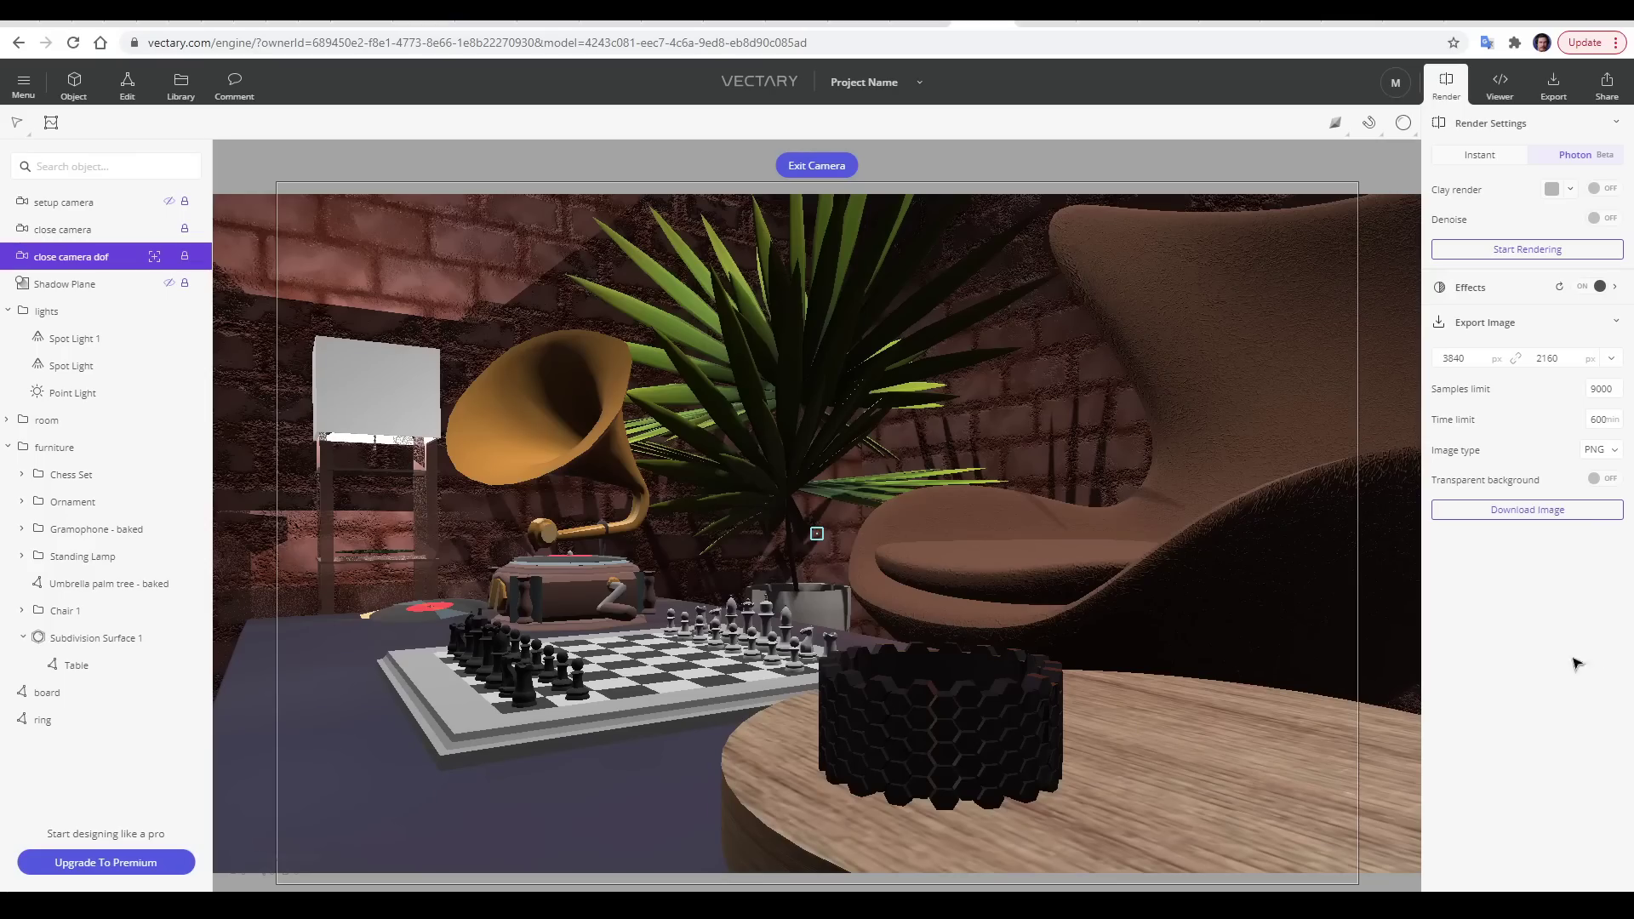